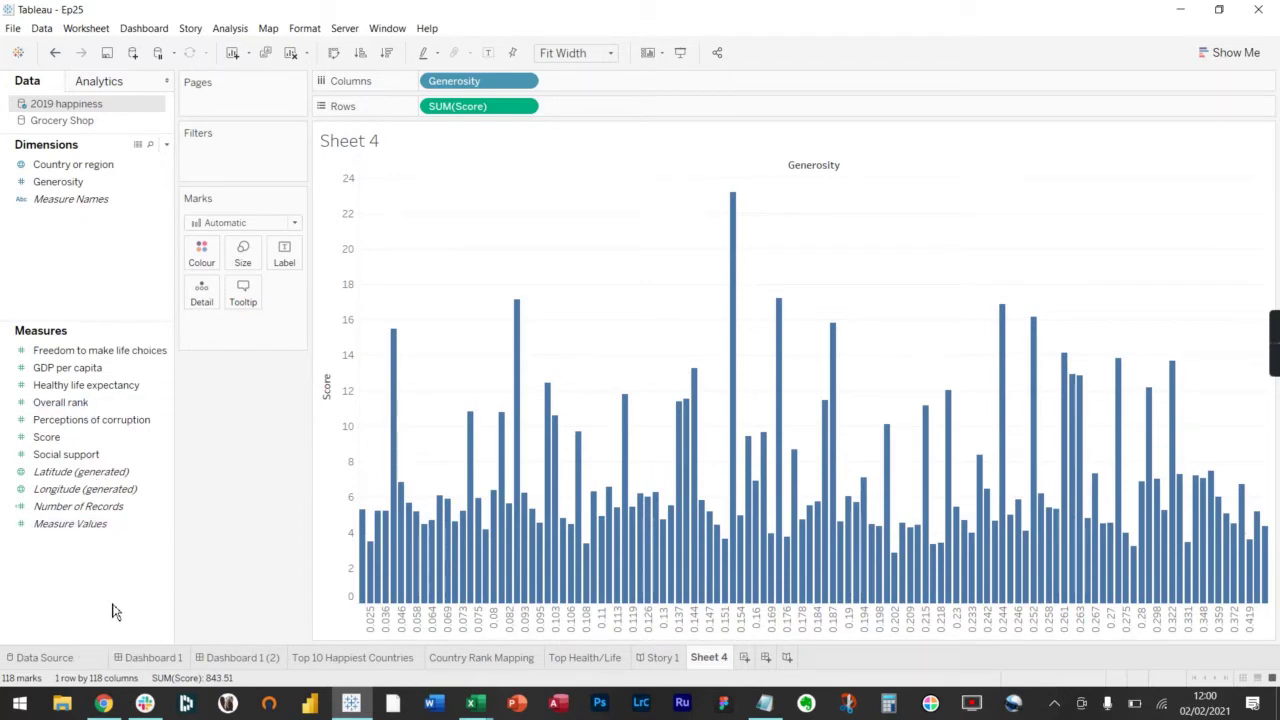
Switch the side pane from the data fields to the analytics objects
click(92, 81)
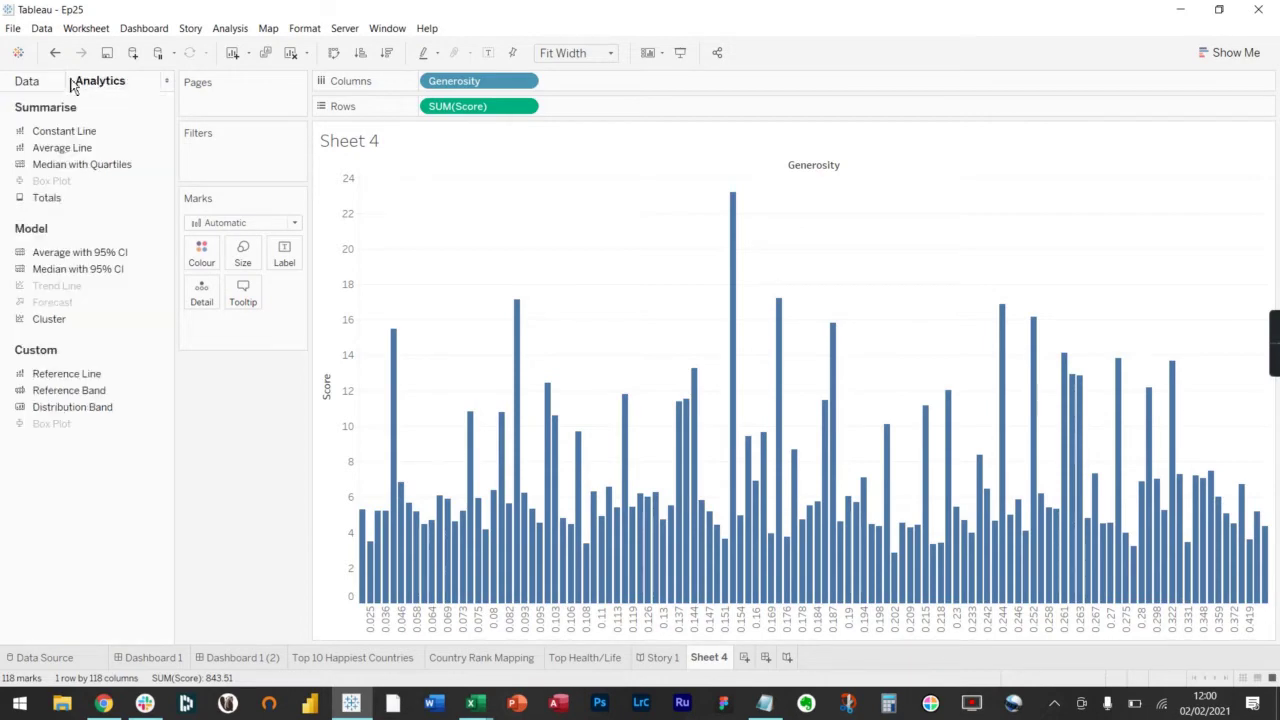
click(54, 86)
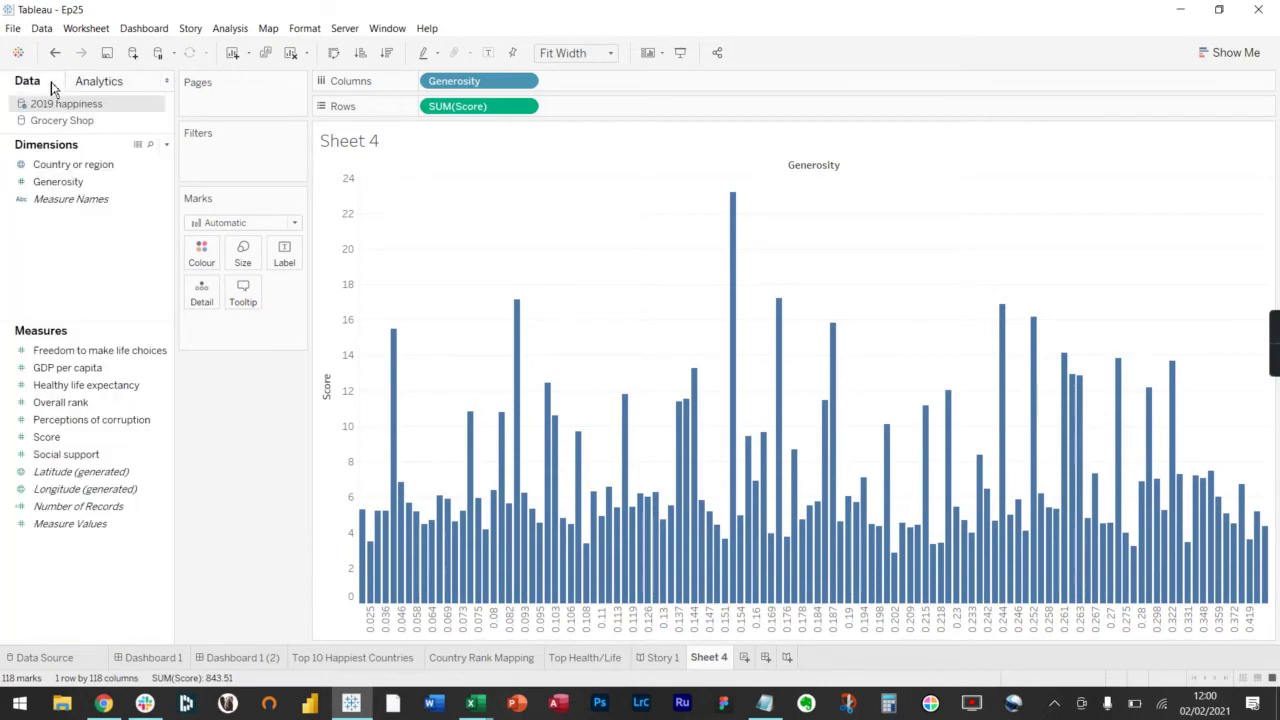
click(167, 81)
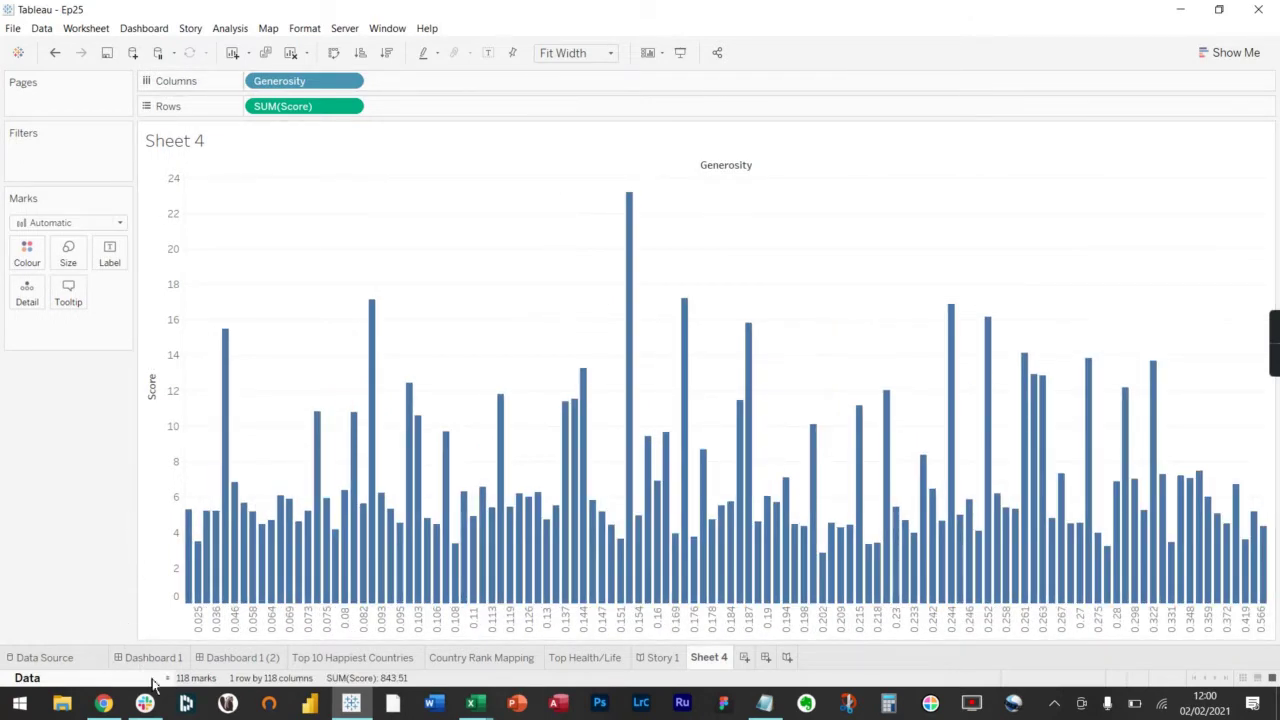
click(153, 681)
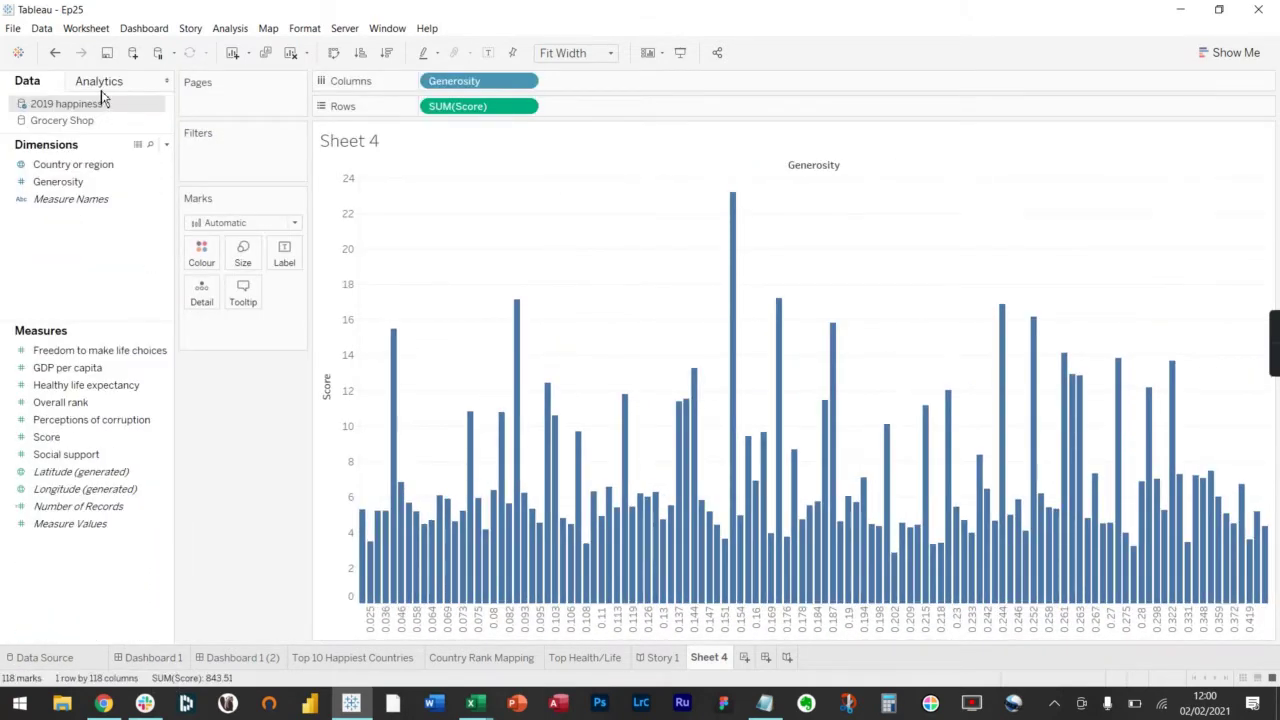
click(100, 82)
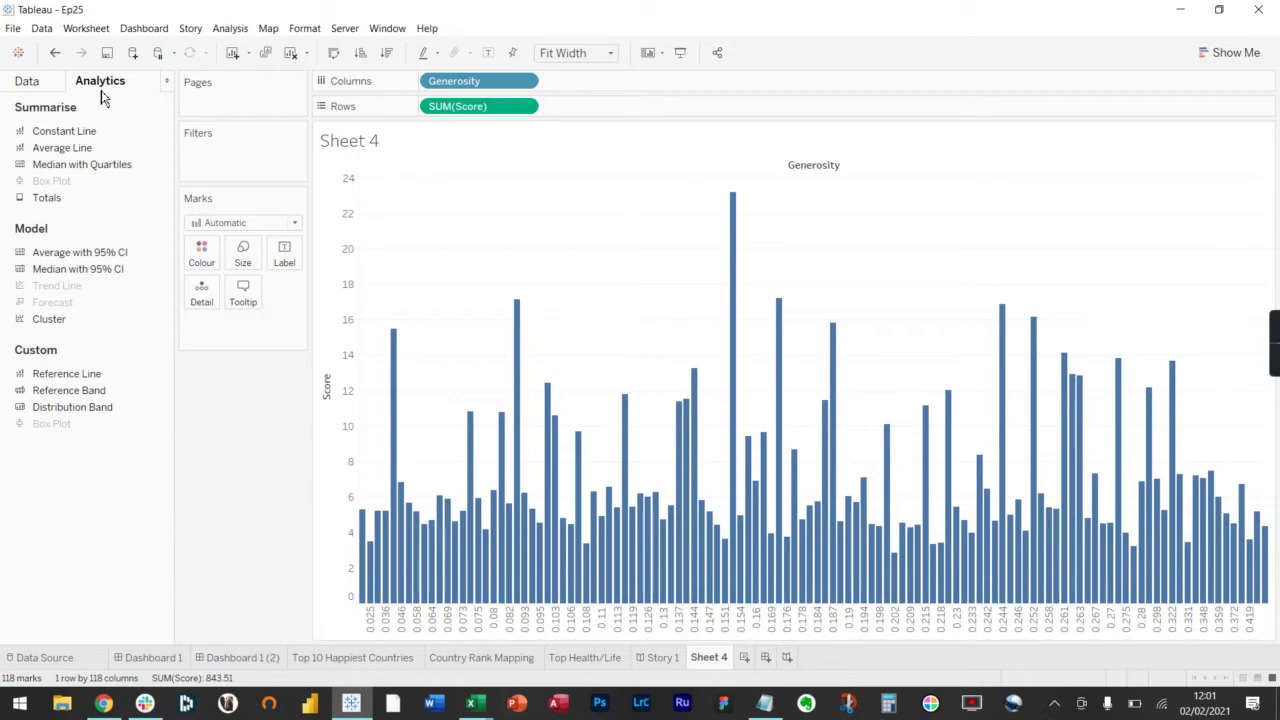
Try showing Score by Generosity as a box-and-whisker plot, and undo the chart change
click(1240, 53)
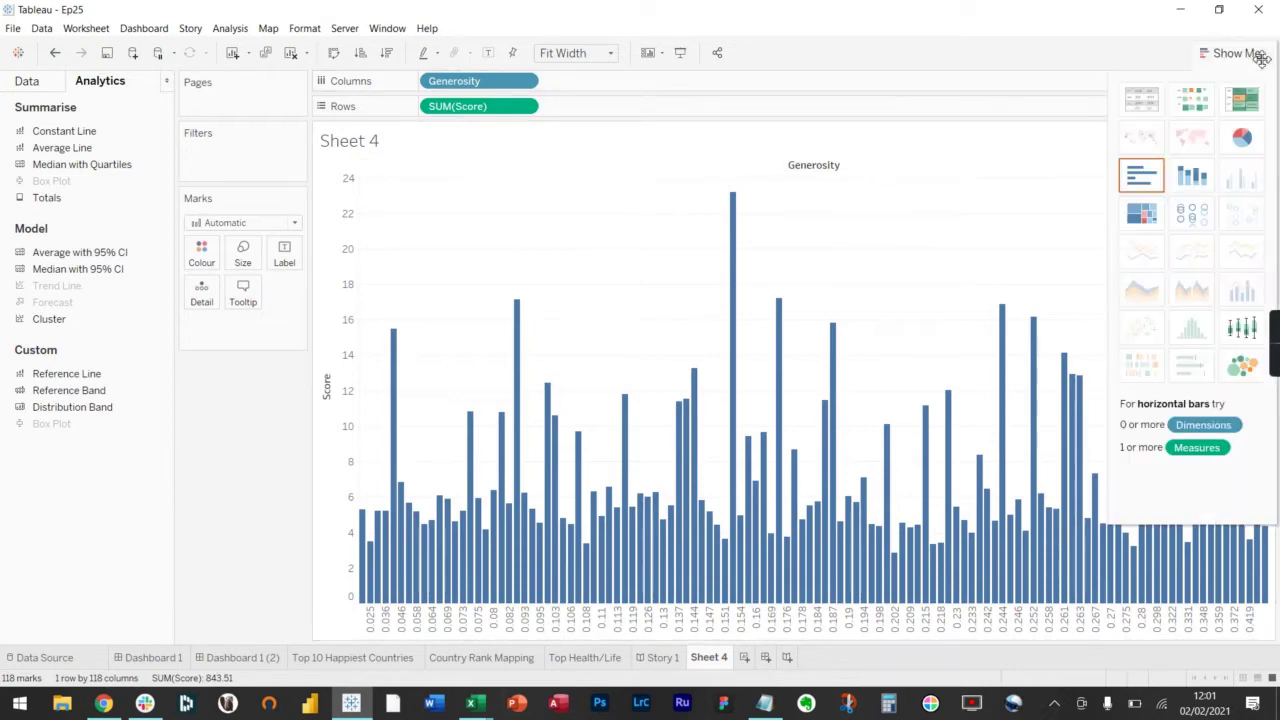
click(1242, 327)
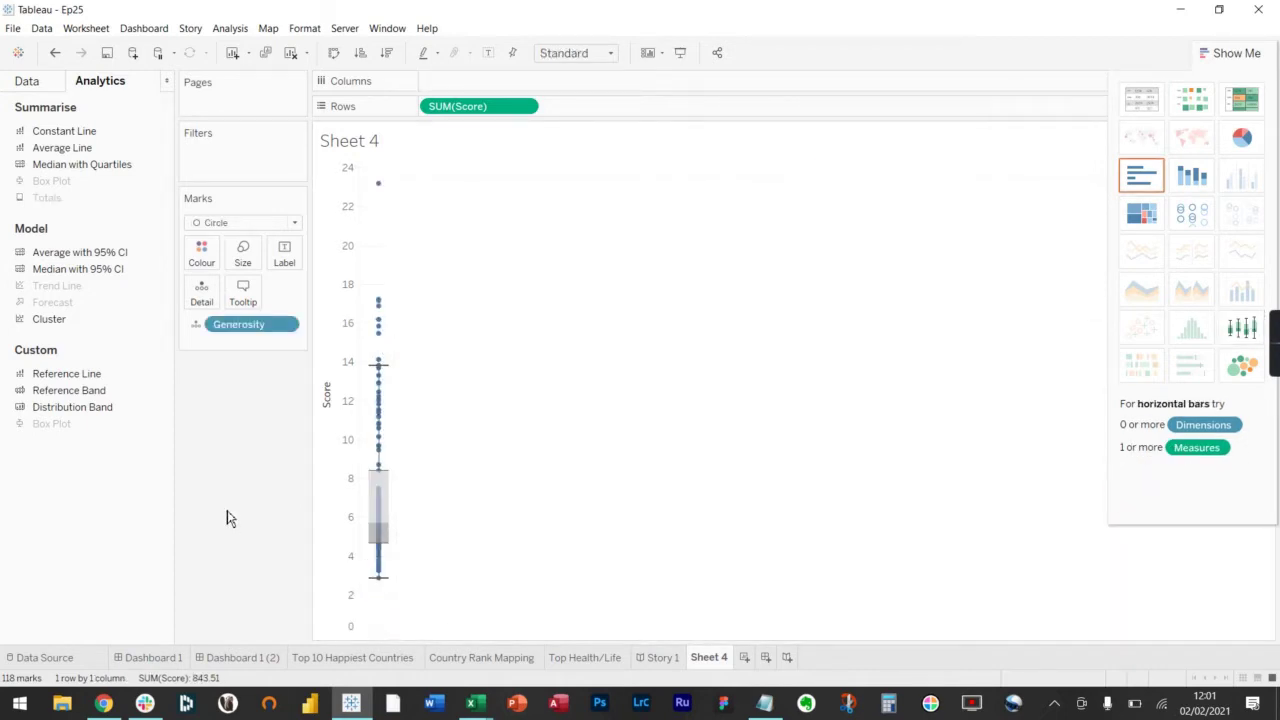
key(ctrl+z)
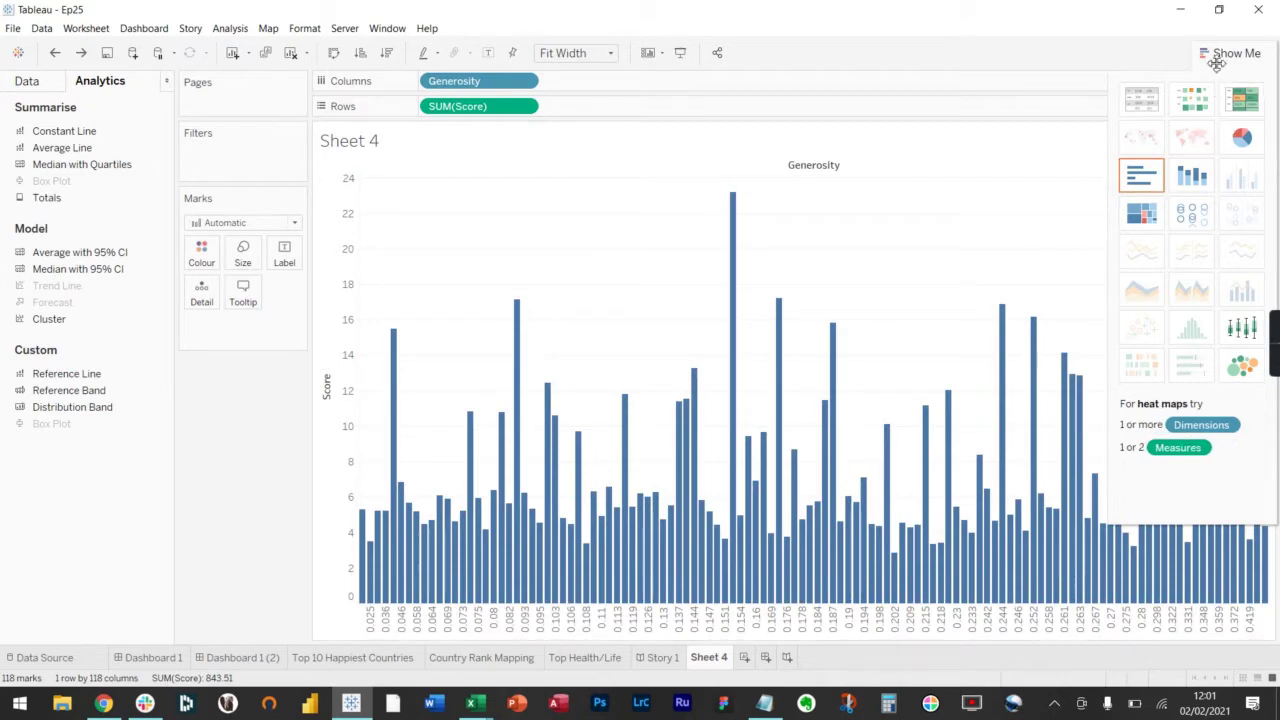
click(1218, 58)
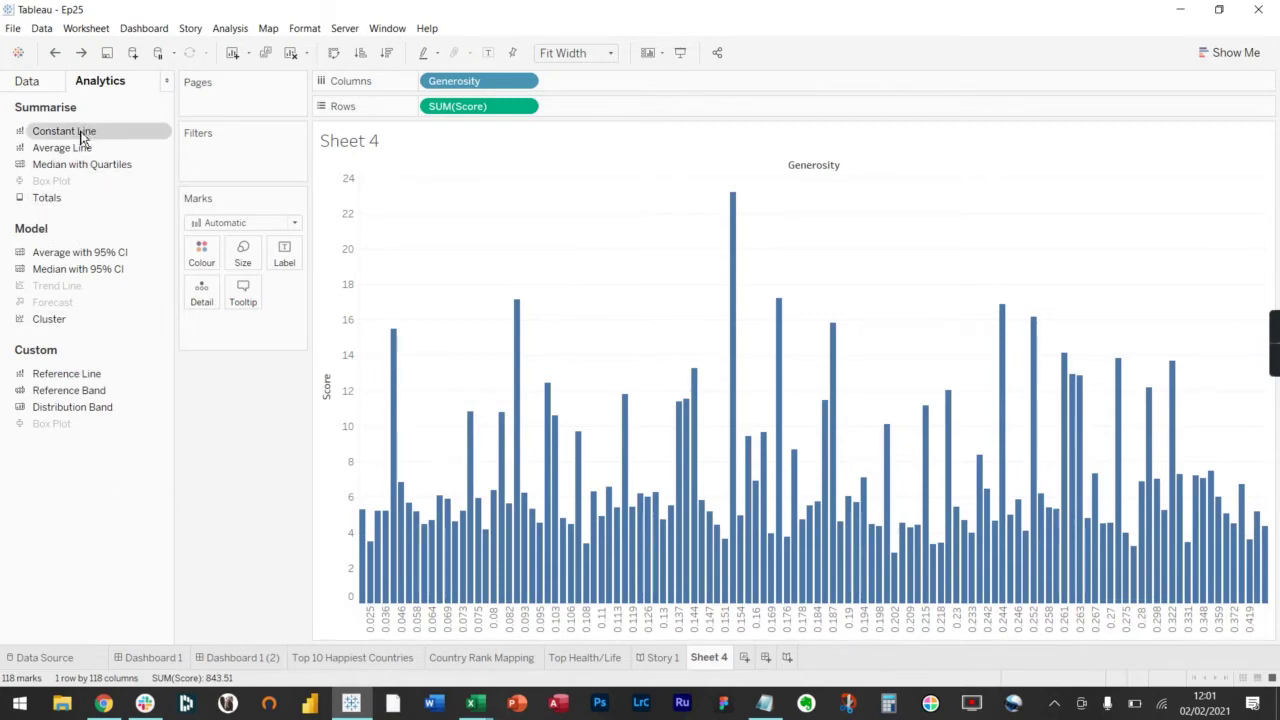
Add a constant line at value 10 on the Score axis of the Generosity bar chart
mouse_move(83, 140)
mouse_down()
mouse_move(354, 211)
mouse_move(391, 188)
mouse_move(451, 181)
mouse_up()
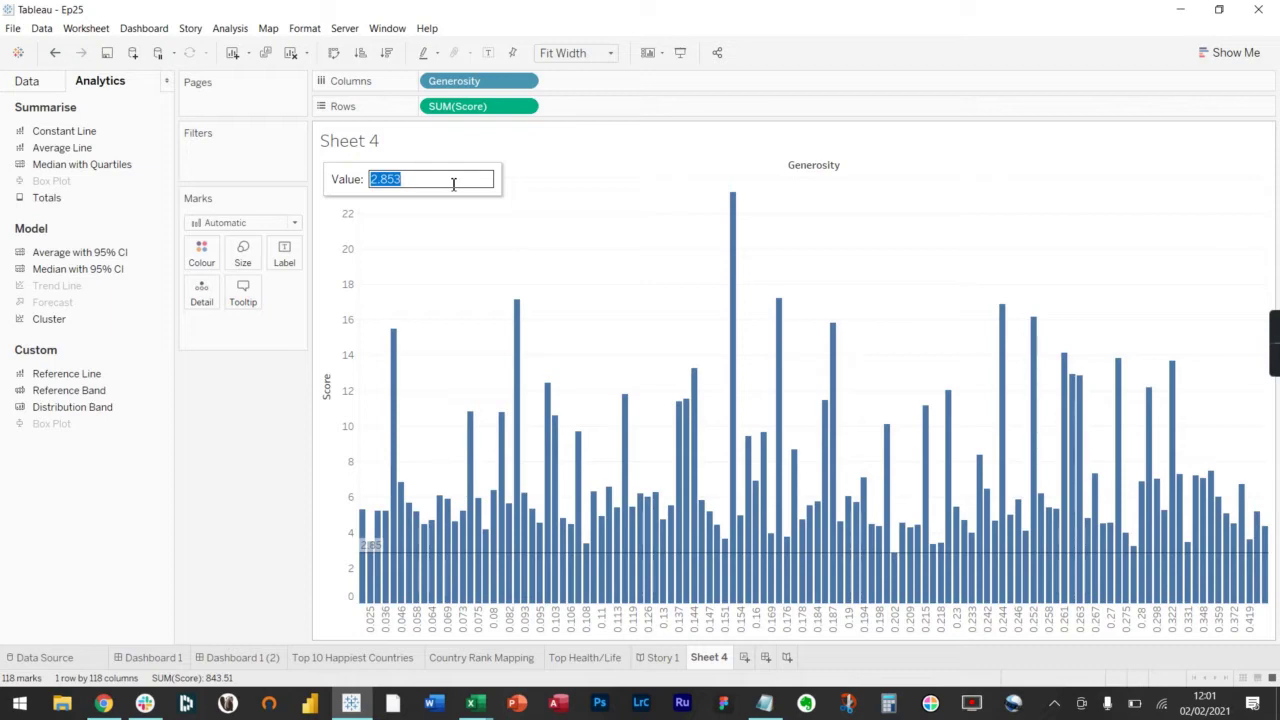
text(10)
key(Return)
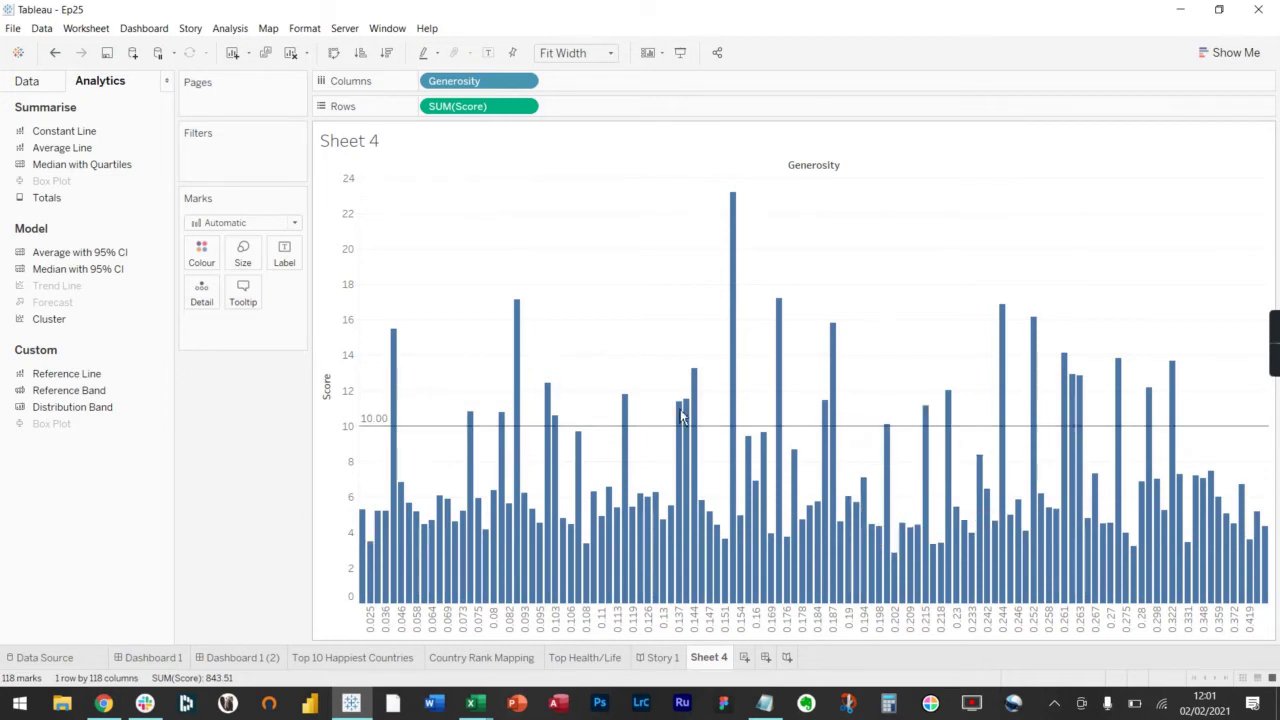
Format the constant line on the Score axis as a dashed orange line
right_click(381, 433)
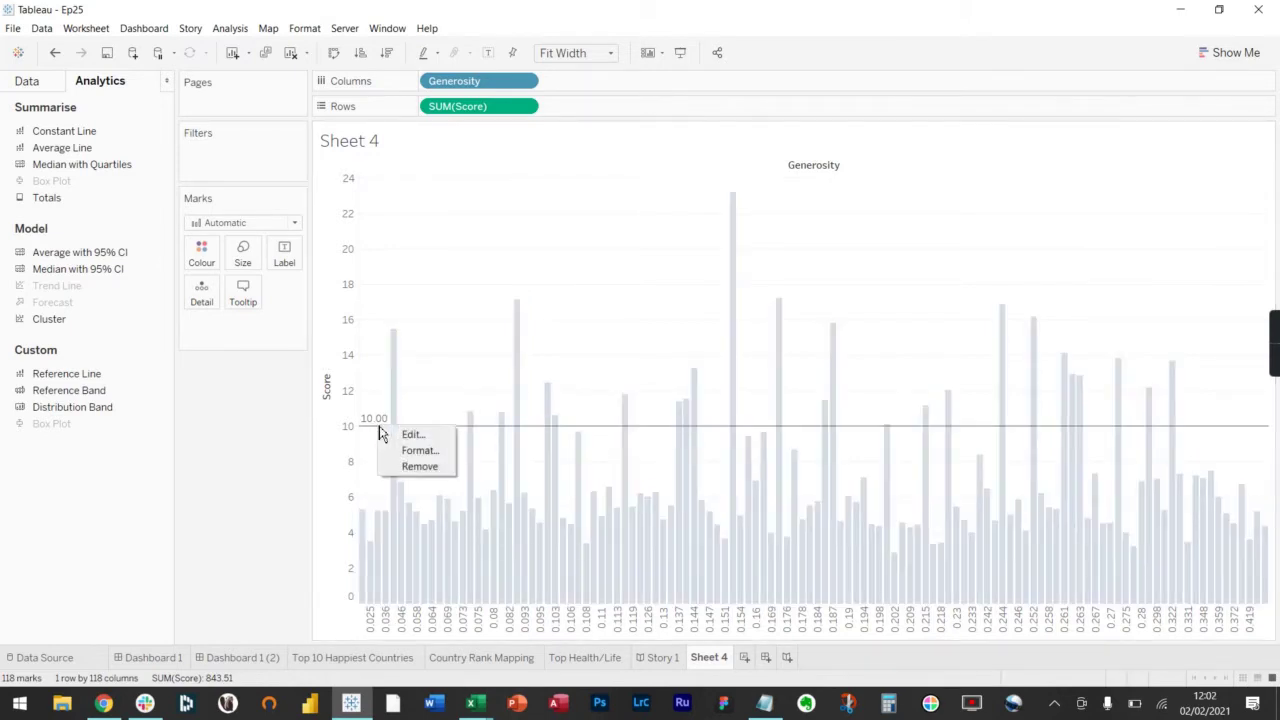
click(419, 450)
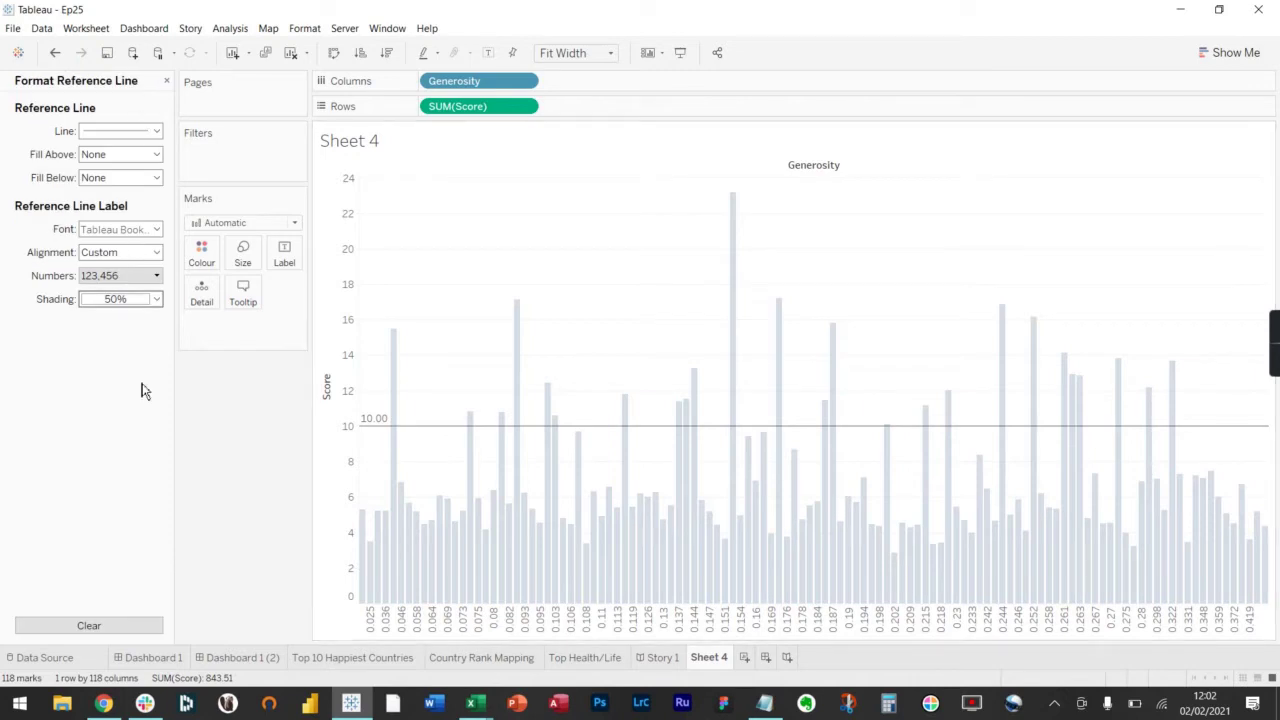
click(140, 131)
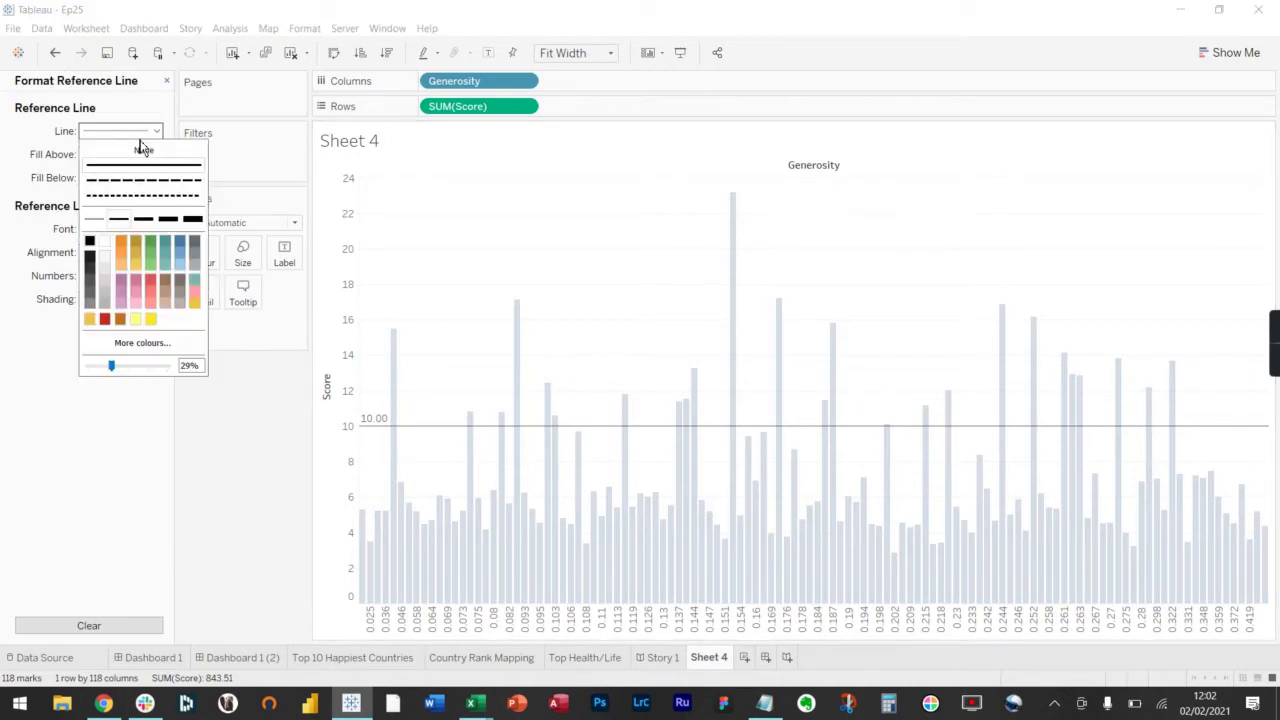
click(148, 196)
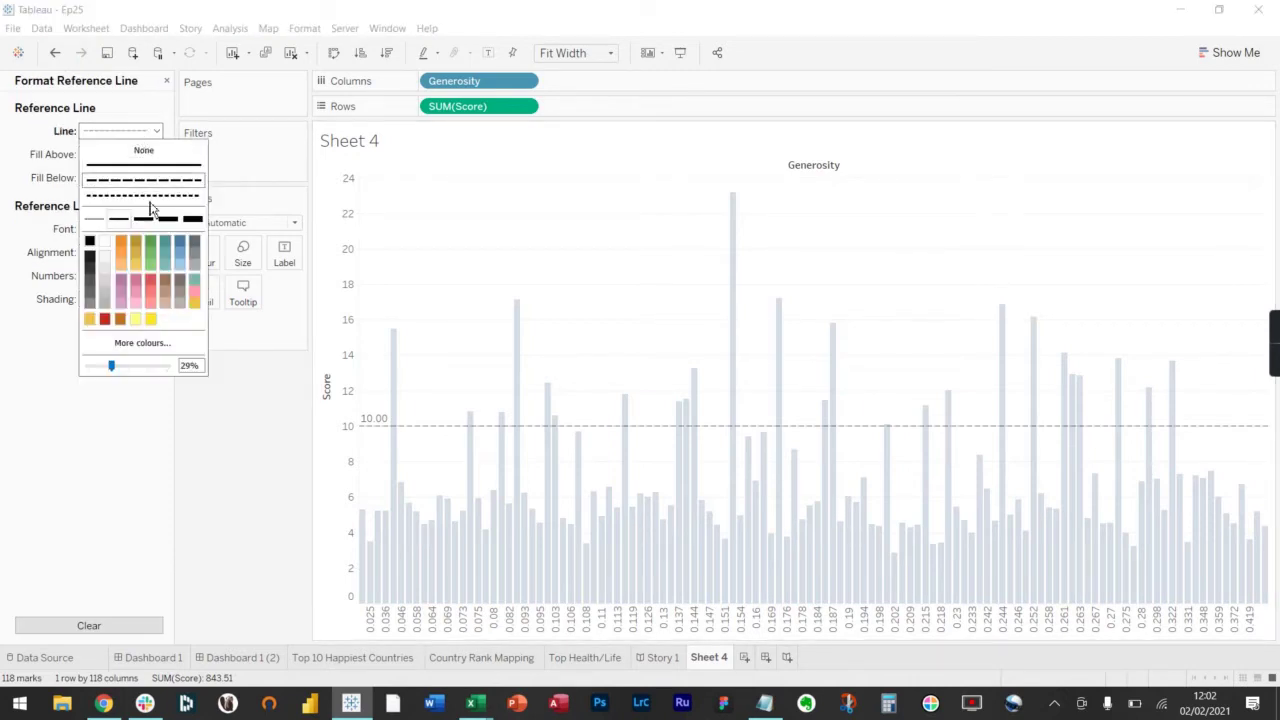
click(123, 250)
click(86, 463)
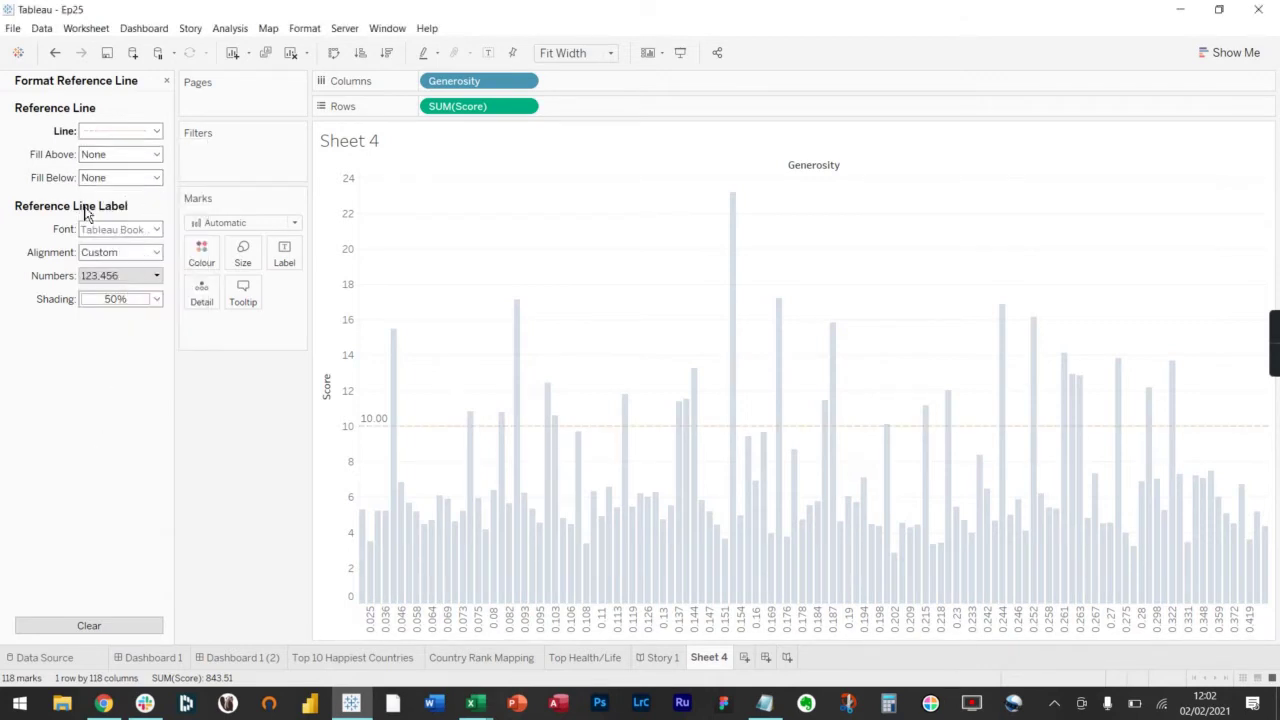
Try a yellow fill above the constant line, reset the fill to None, and leave the line formatting
click(137, 157)
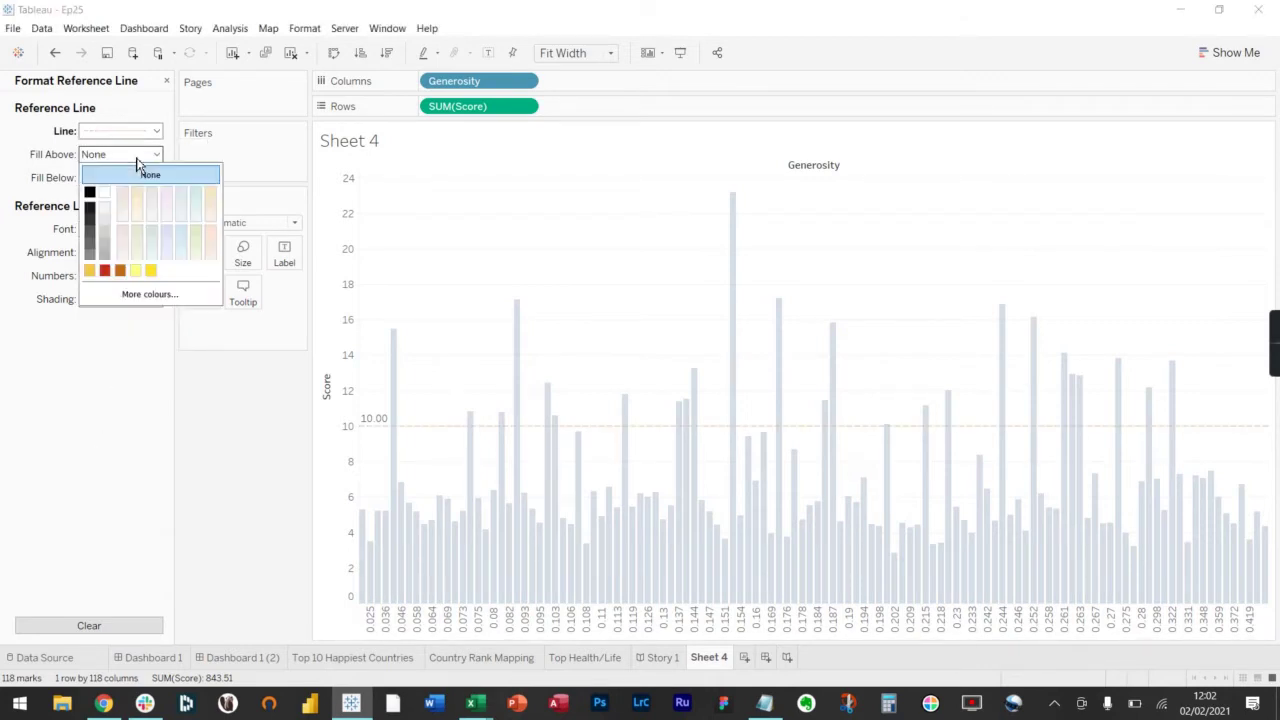
click(151, 270)
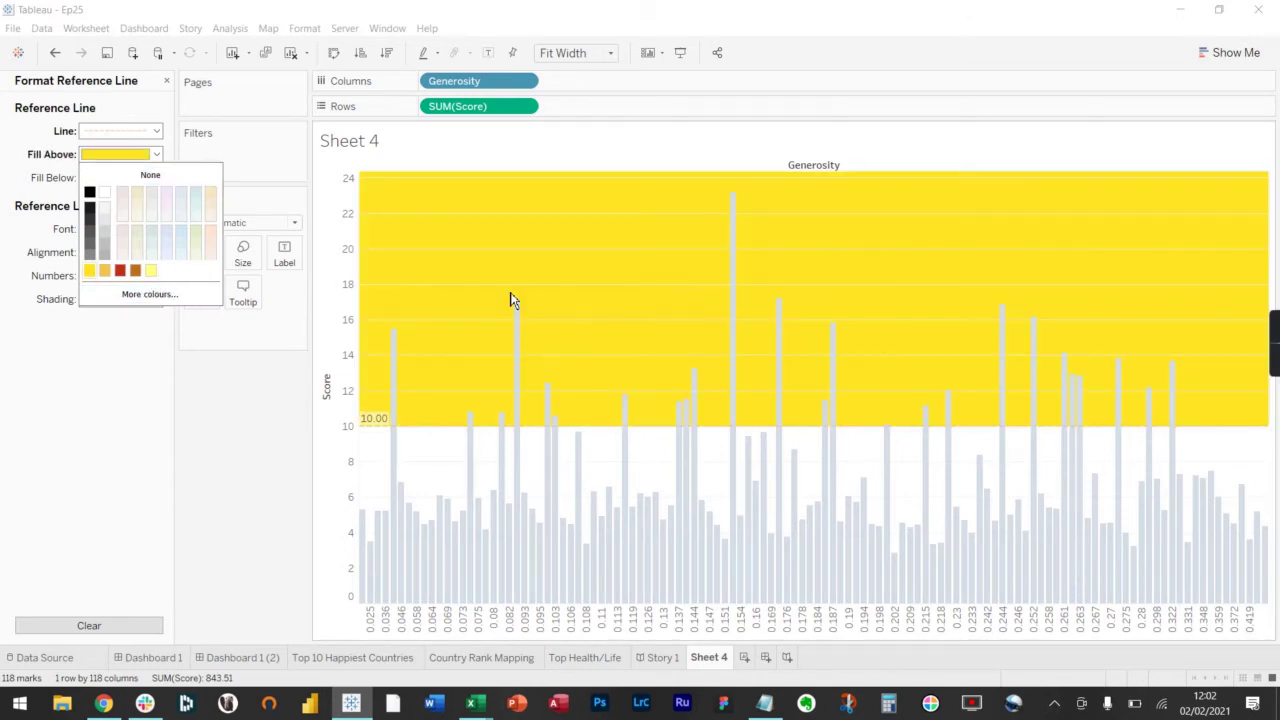
click(150, 175)
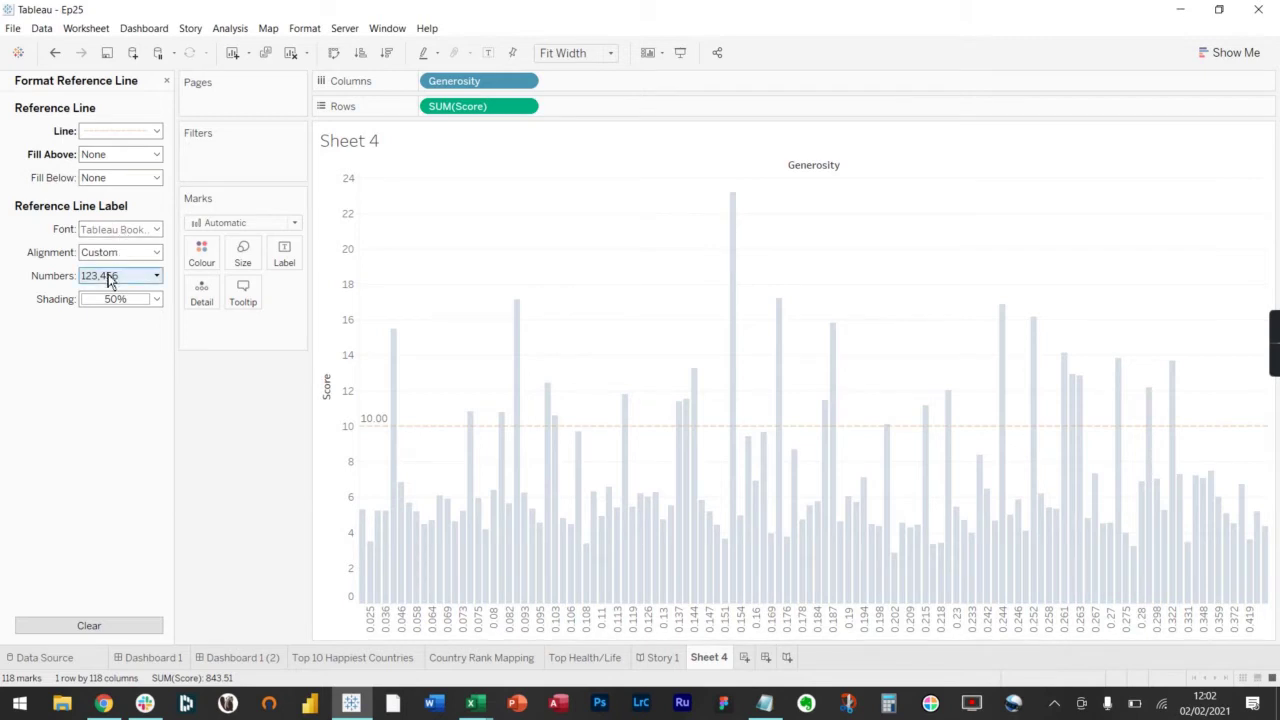
click(108, 277)
click(108, 277)
click(167, 81)
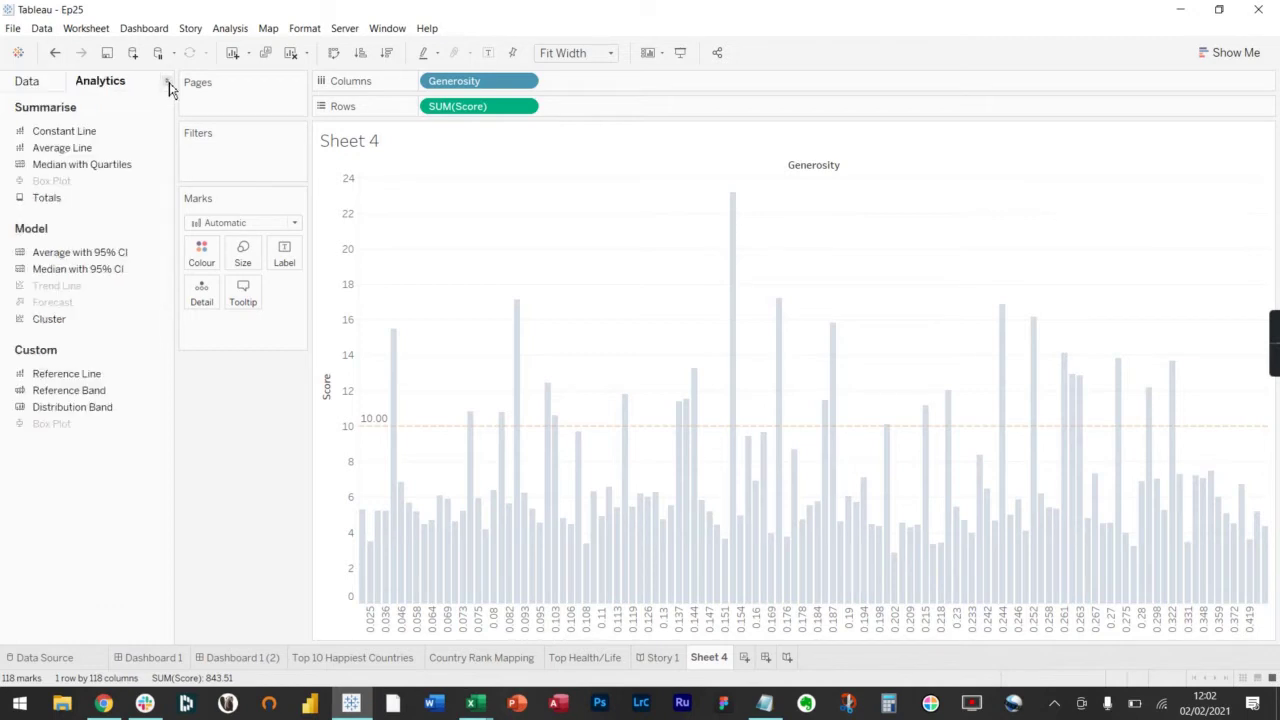
Change the constant line into a reference band from 8 to 12 across the entire table
right_click(379, 424)
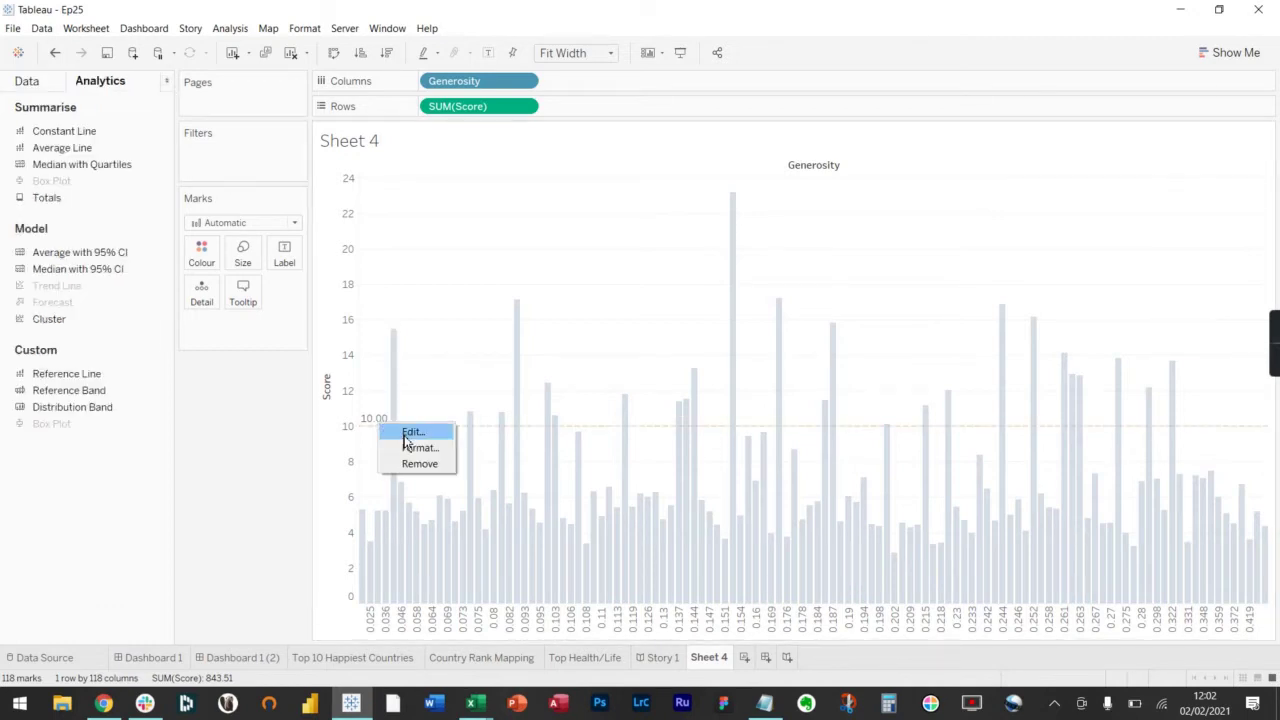
click(406, 438)
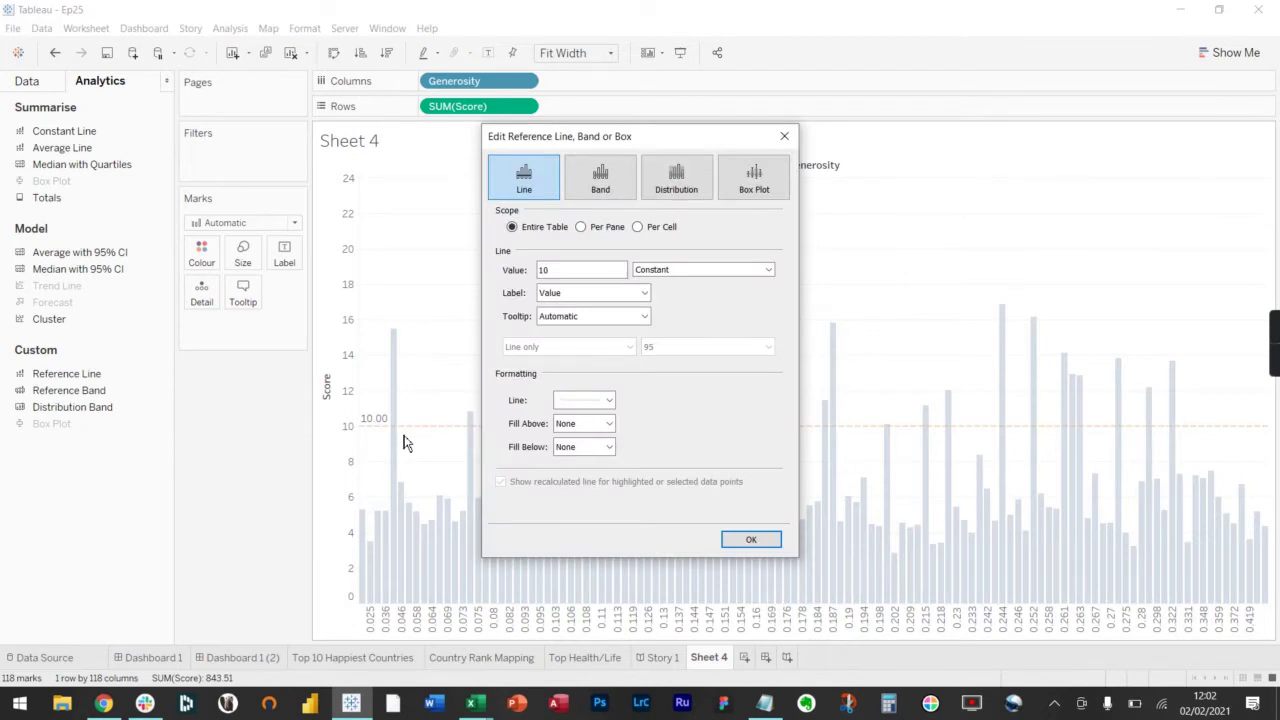
click(596, 180)
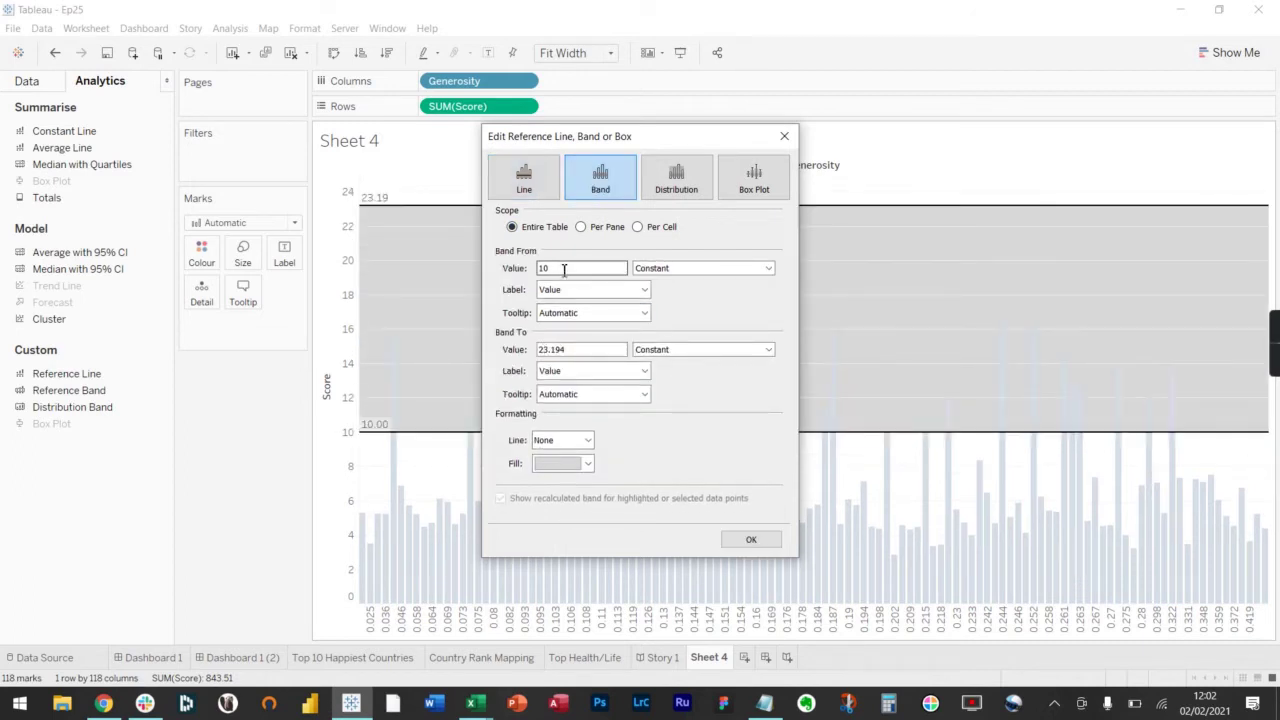
drag(563, 268, 540, 271)
text(8)
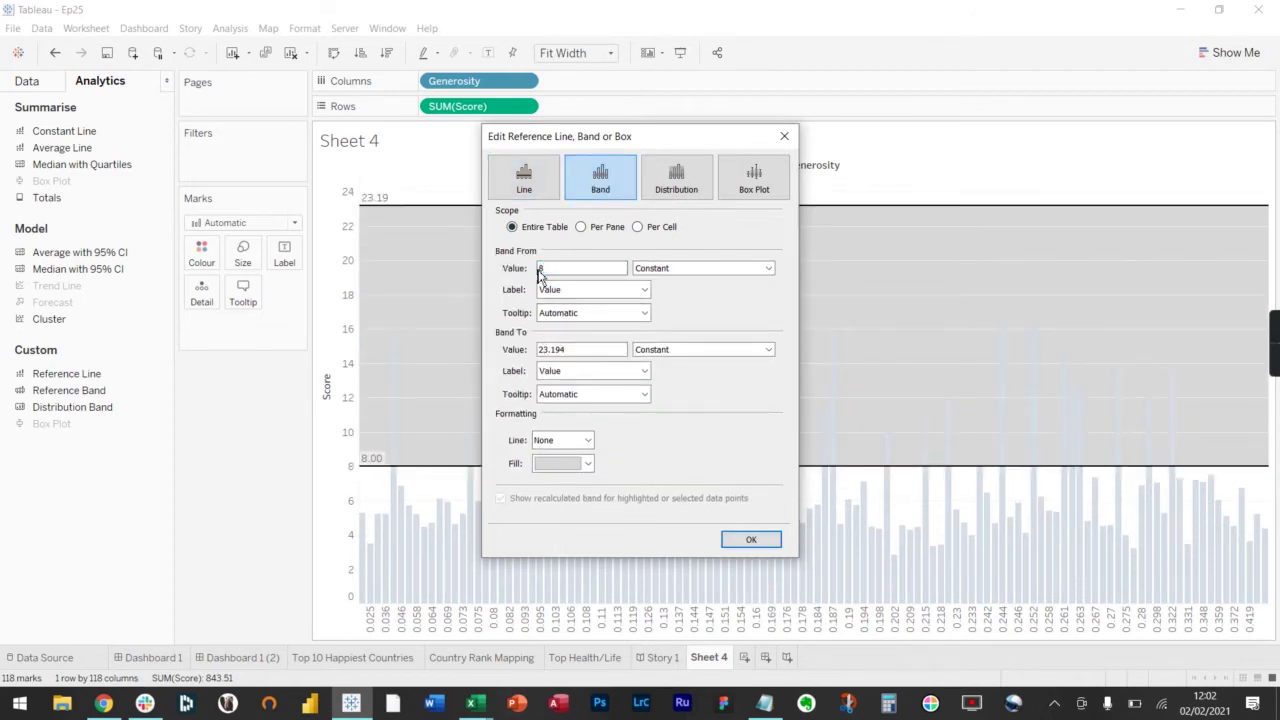
drag(594, 349, 503, 366)
text(12)
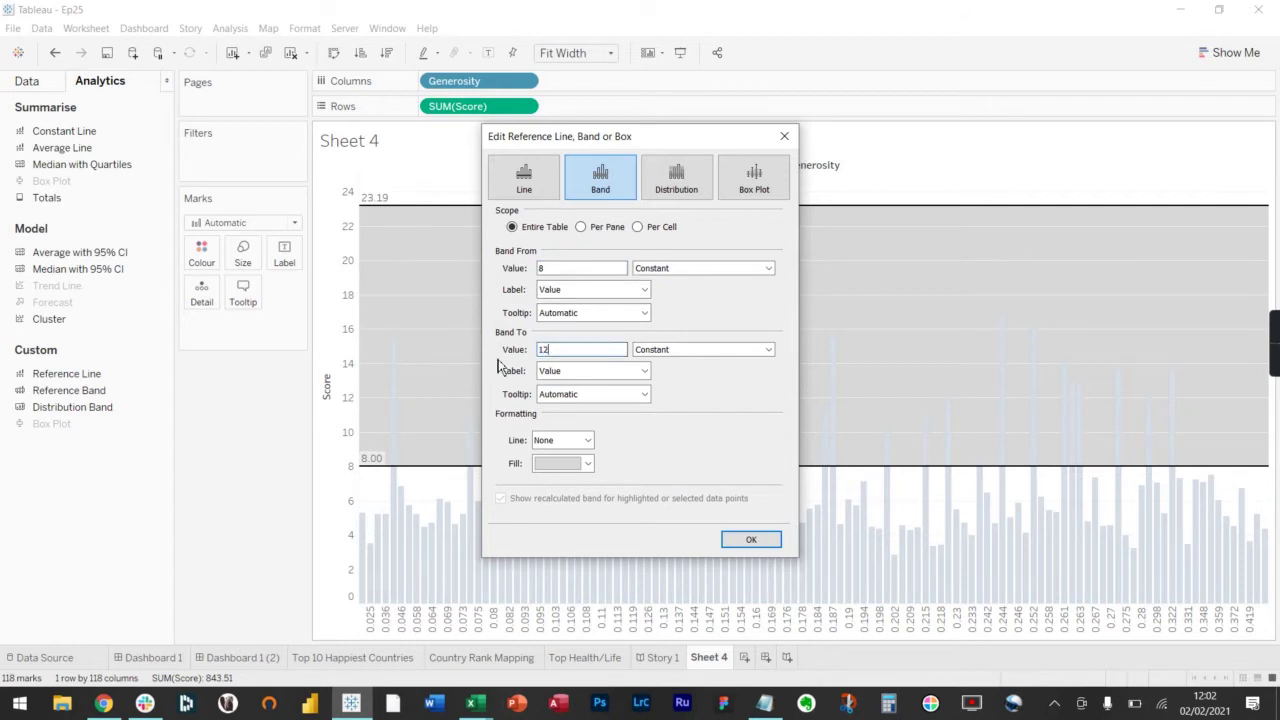
drag(590, 141, 742, 112)
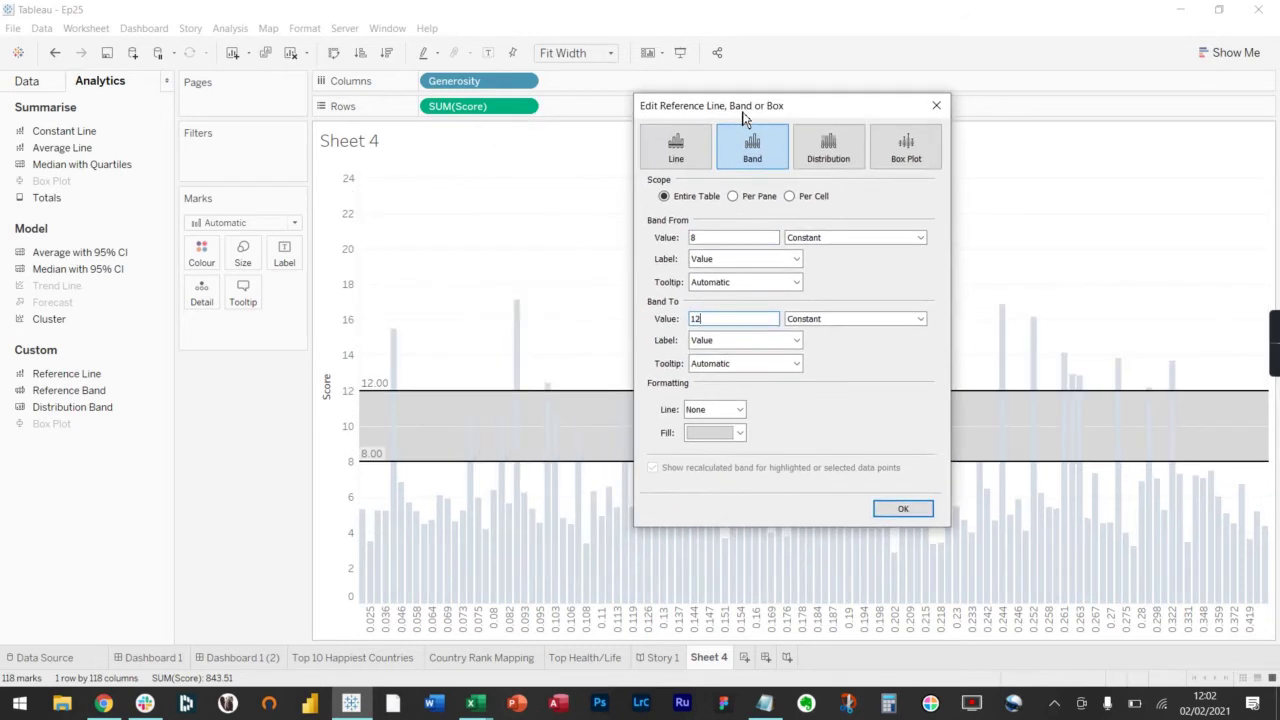
Give the reference band an amber fill and dashed red border lines, keeping its start value as Constant
click(745, 433)
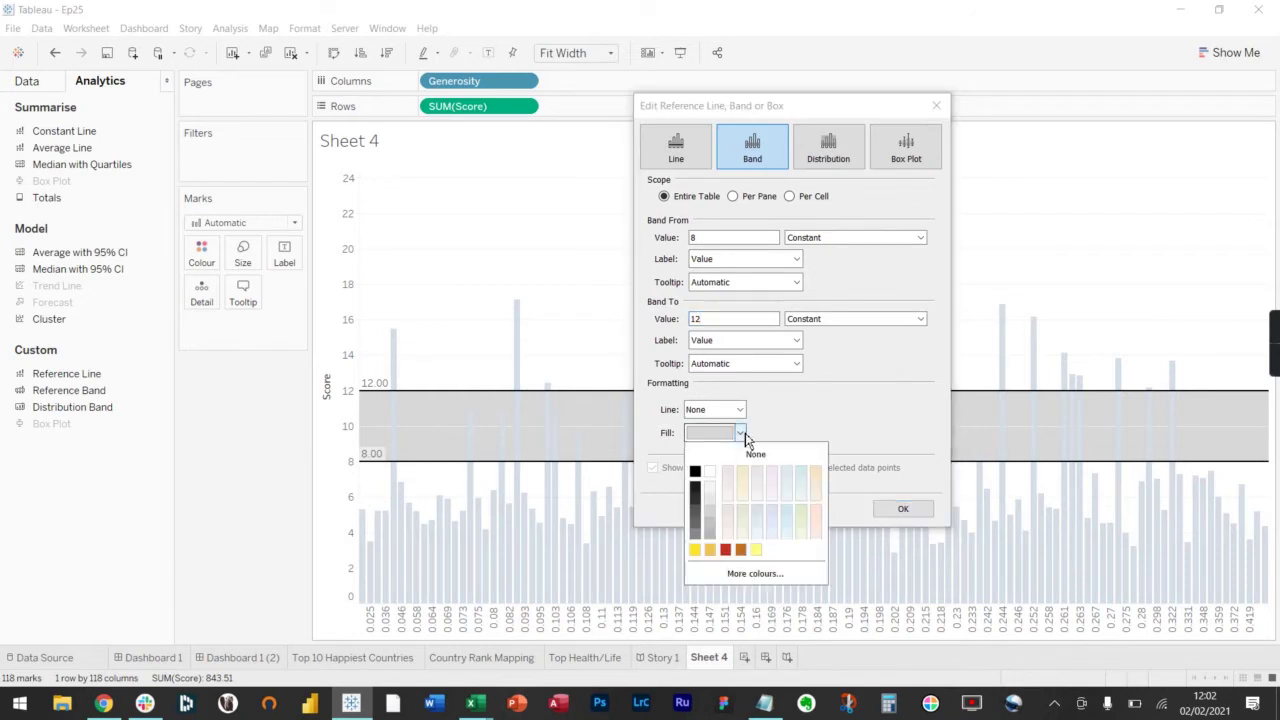
click(709, 549)
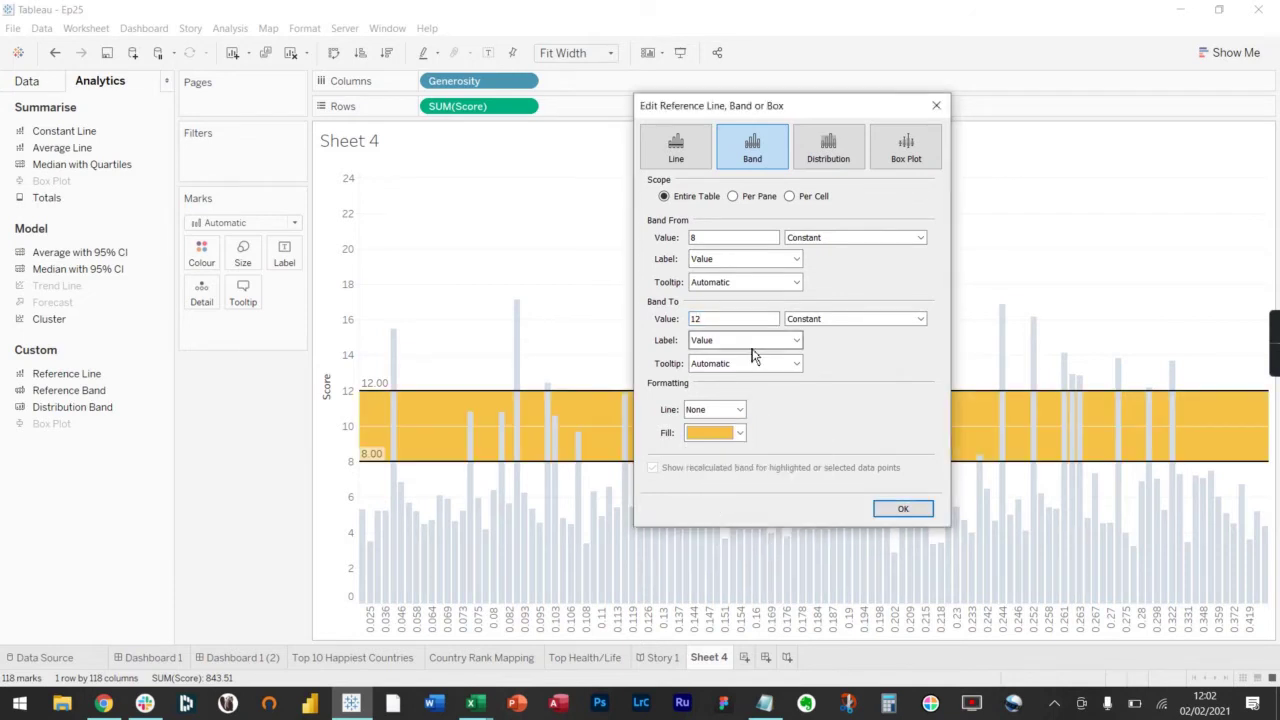
click(738, 410)
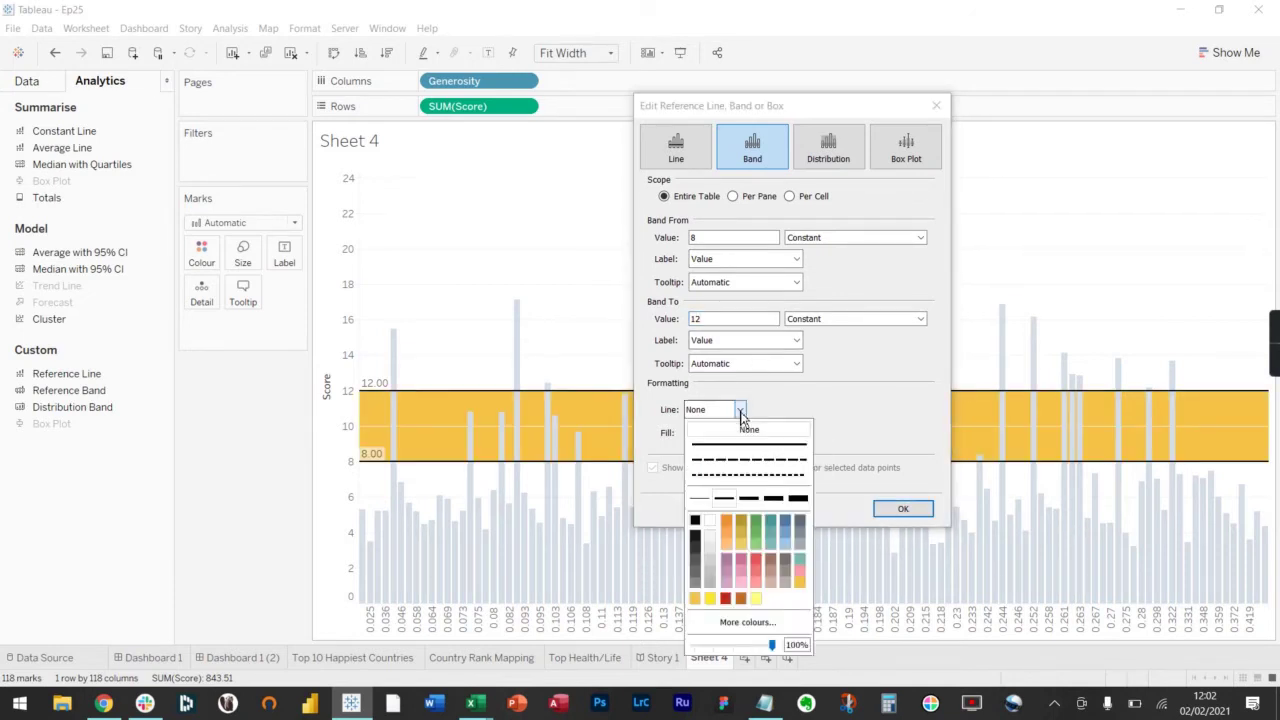
click(729, 474)
click(817, 399)
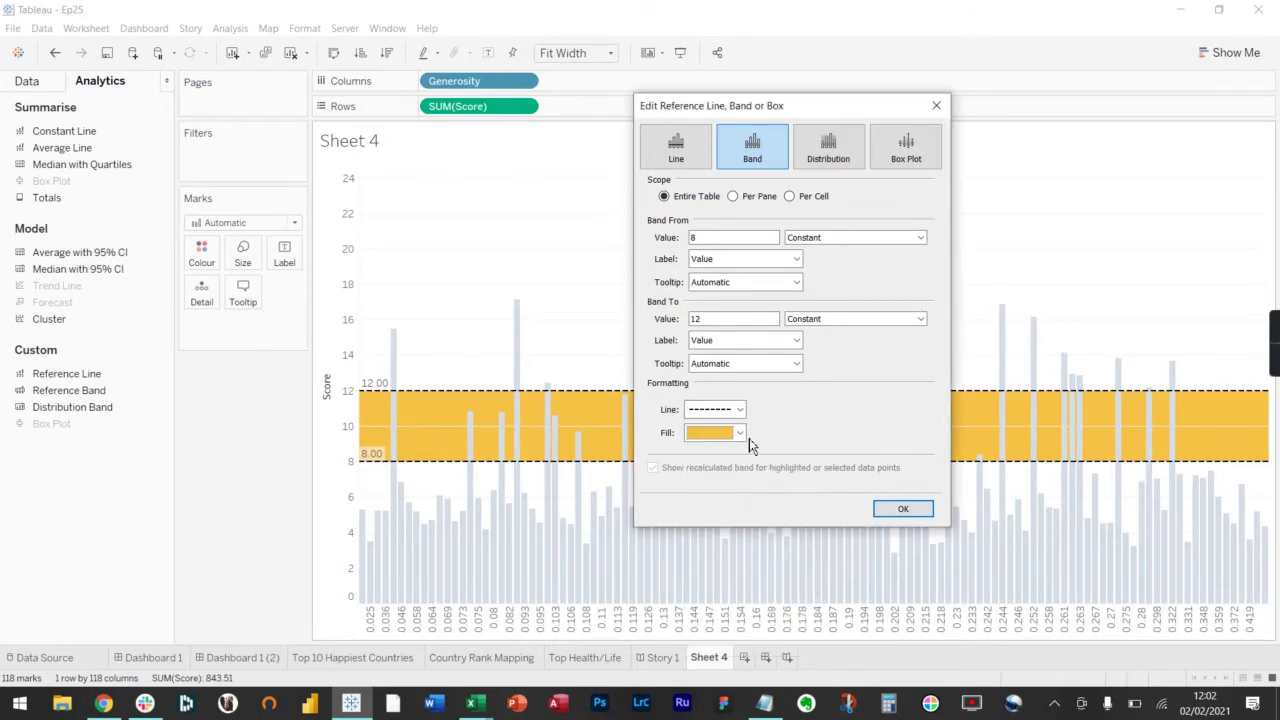
click(740, 410)
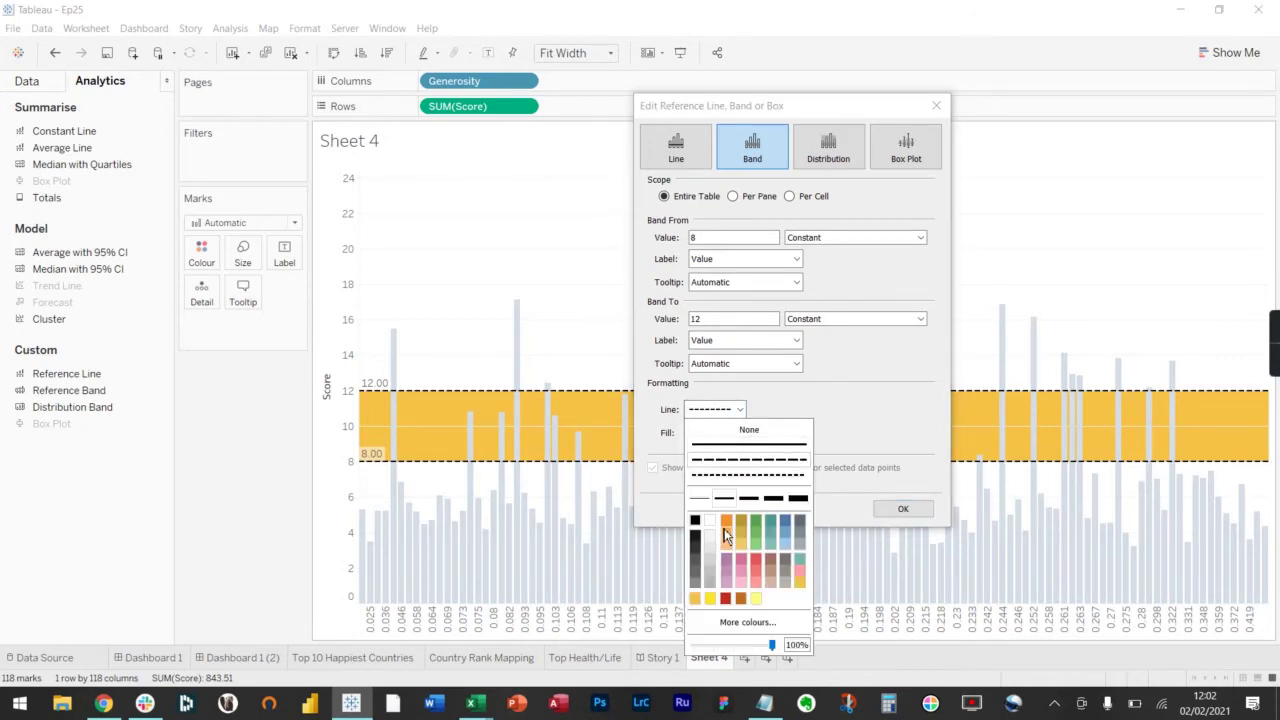
click(726, 598)
click(852, 437)
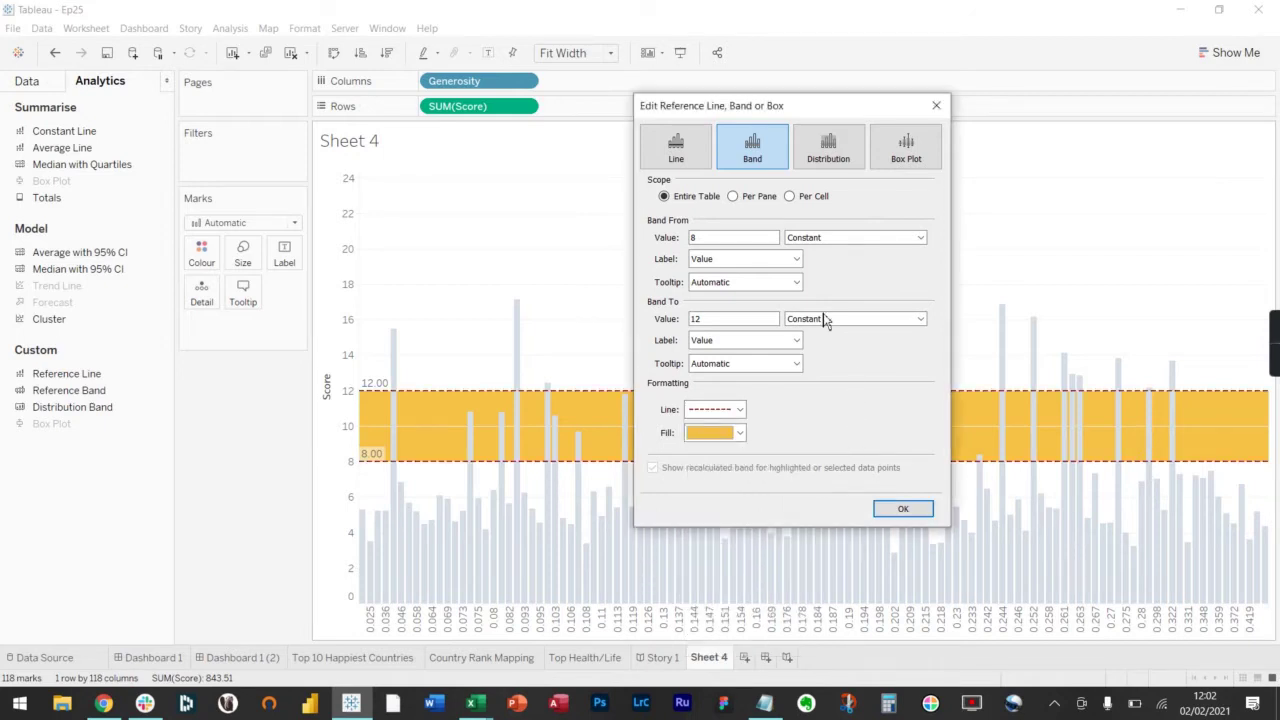
click(807, 240)
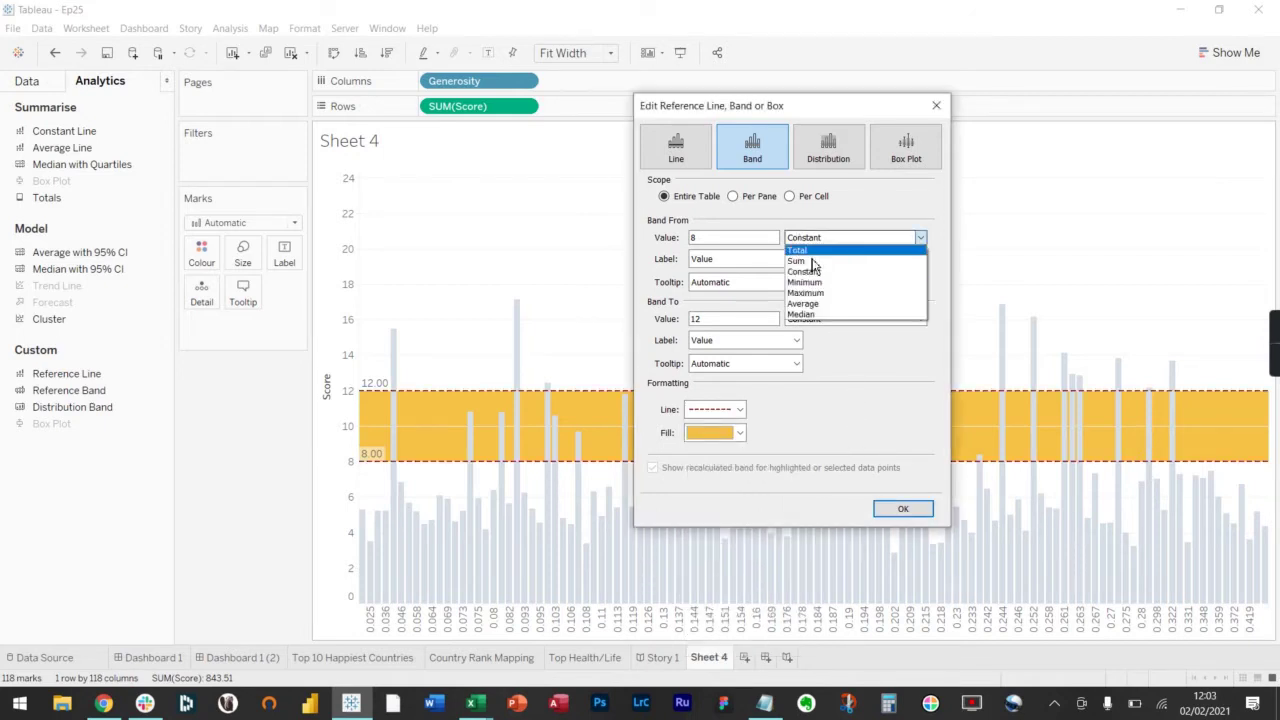
click(806, 271)
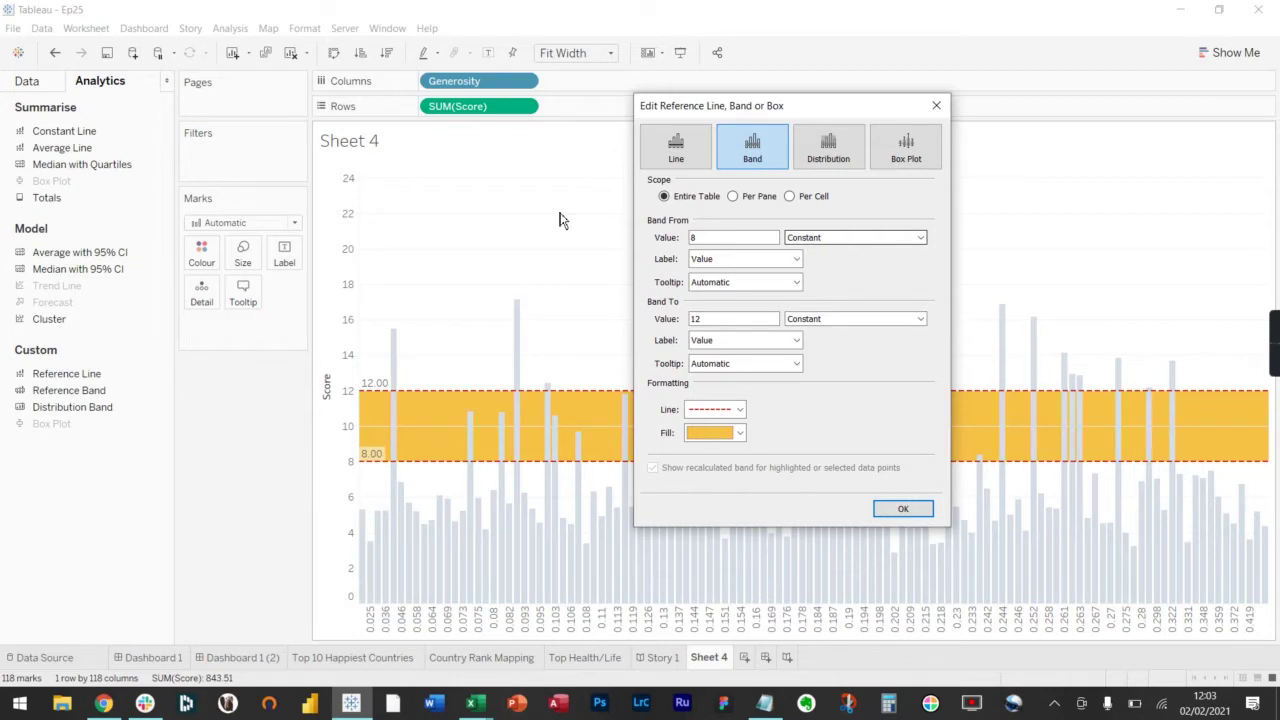
Examine the Distribution type's percentage, percentile, quantile and standard deviation choices, plus the Box Plot settings, for the reference object
click(838, 160)
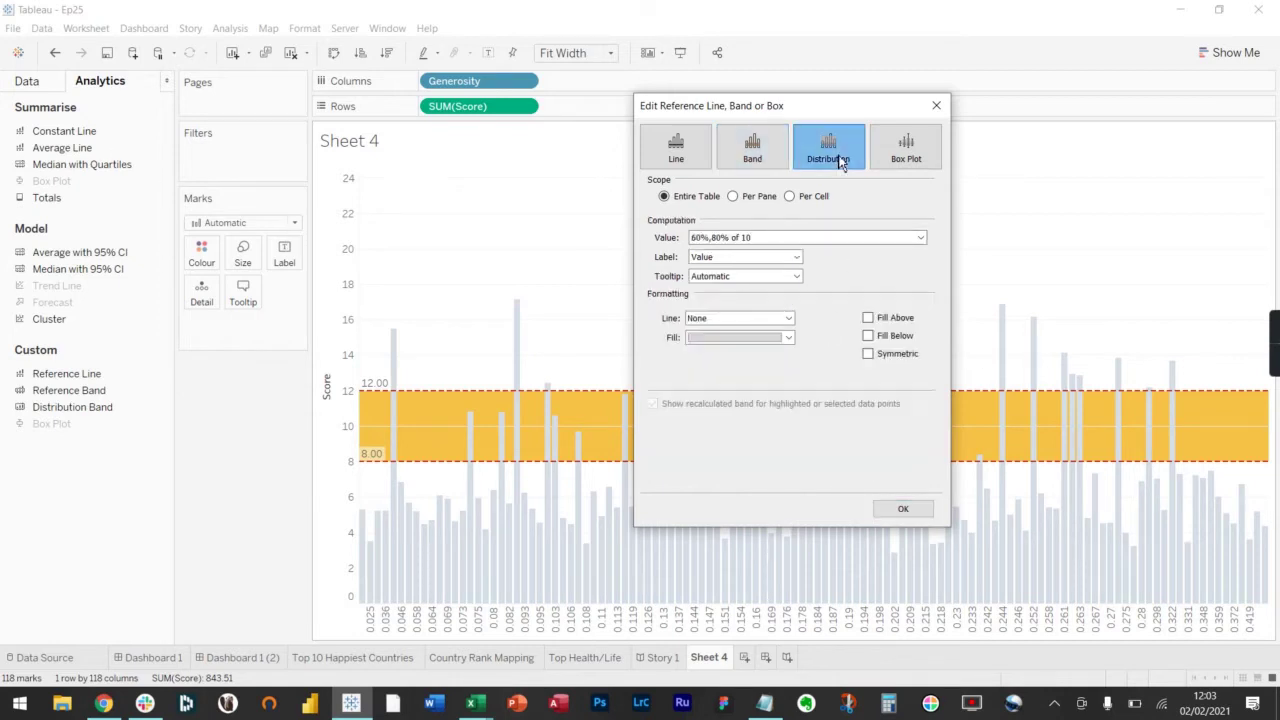
click(757, 241)
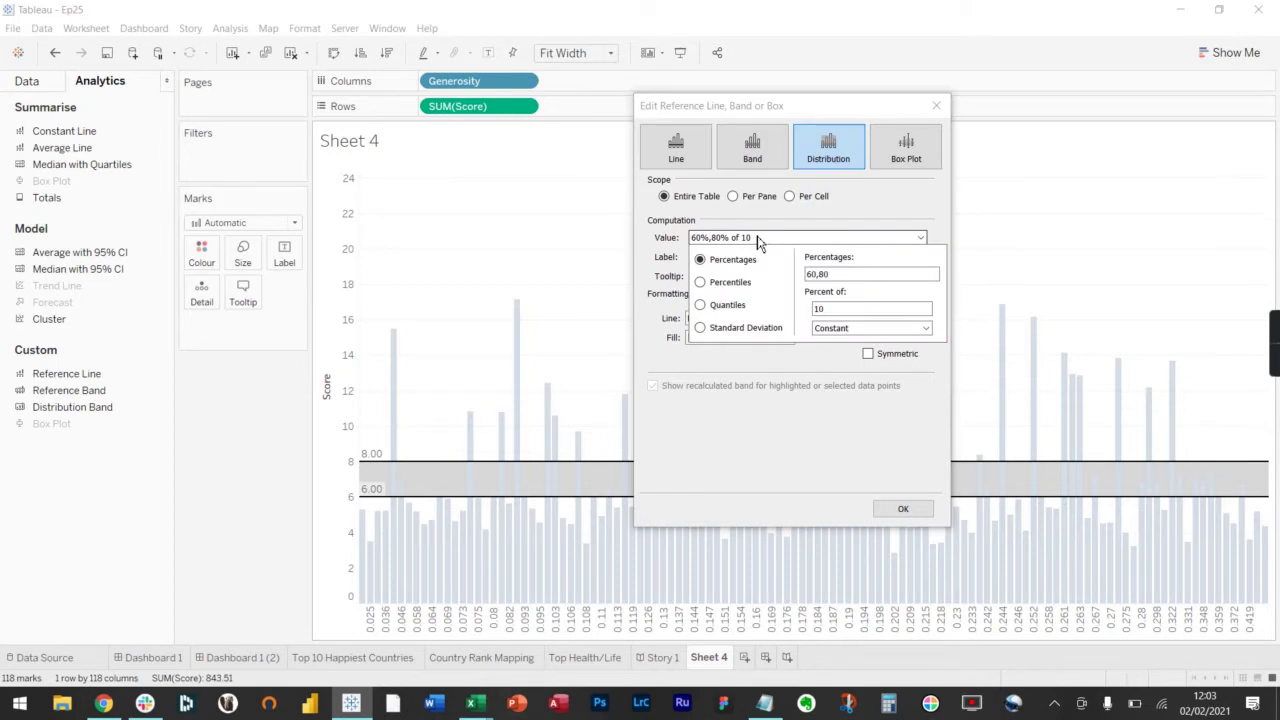
click(757, 241)
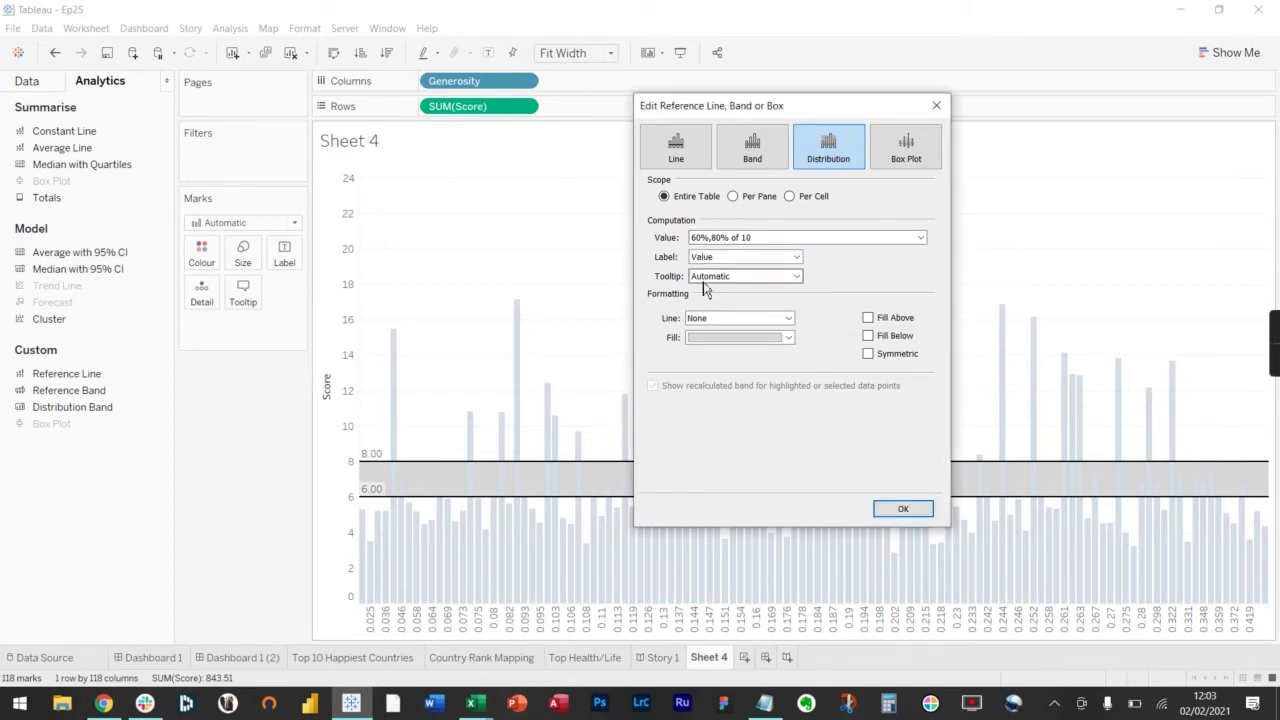
click(910, 157)
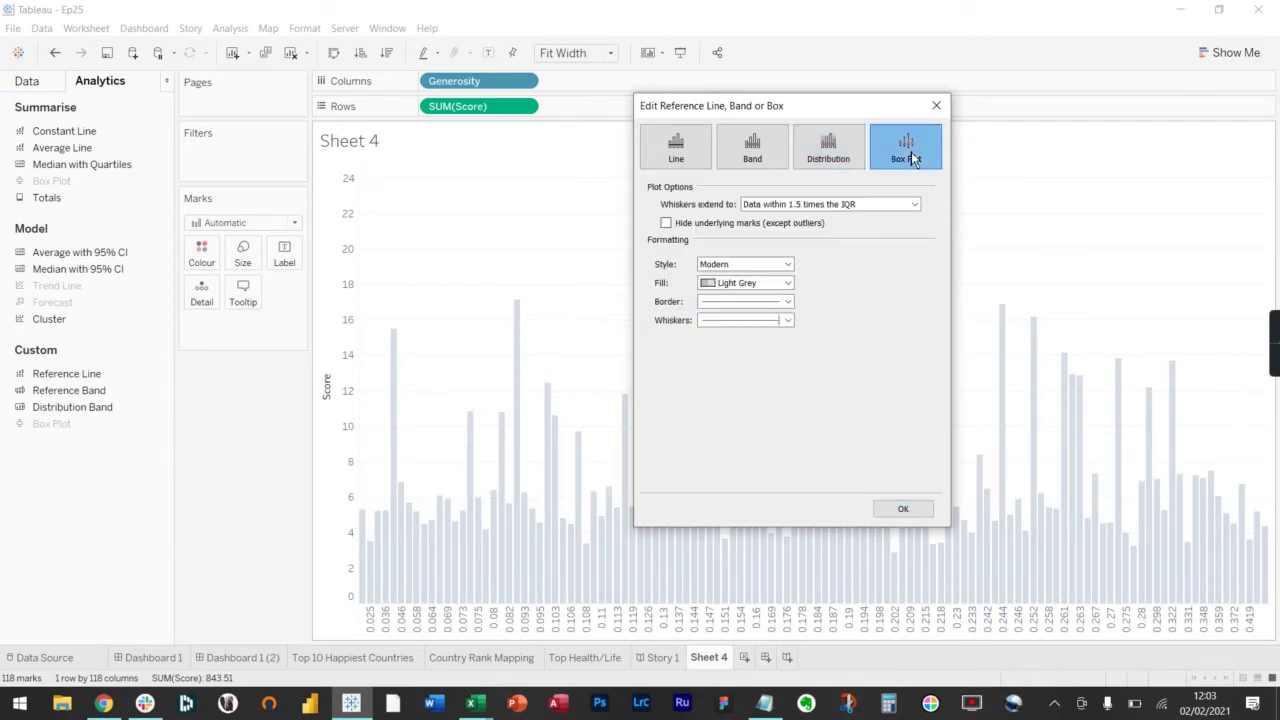
Change the reference object back to a line at the constant 10 and open its edit, format and remove options
click(677, 156)
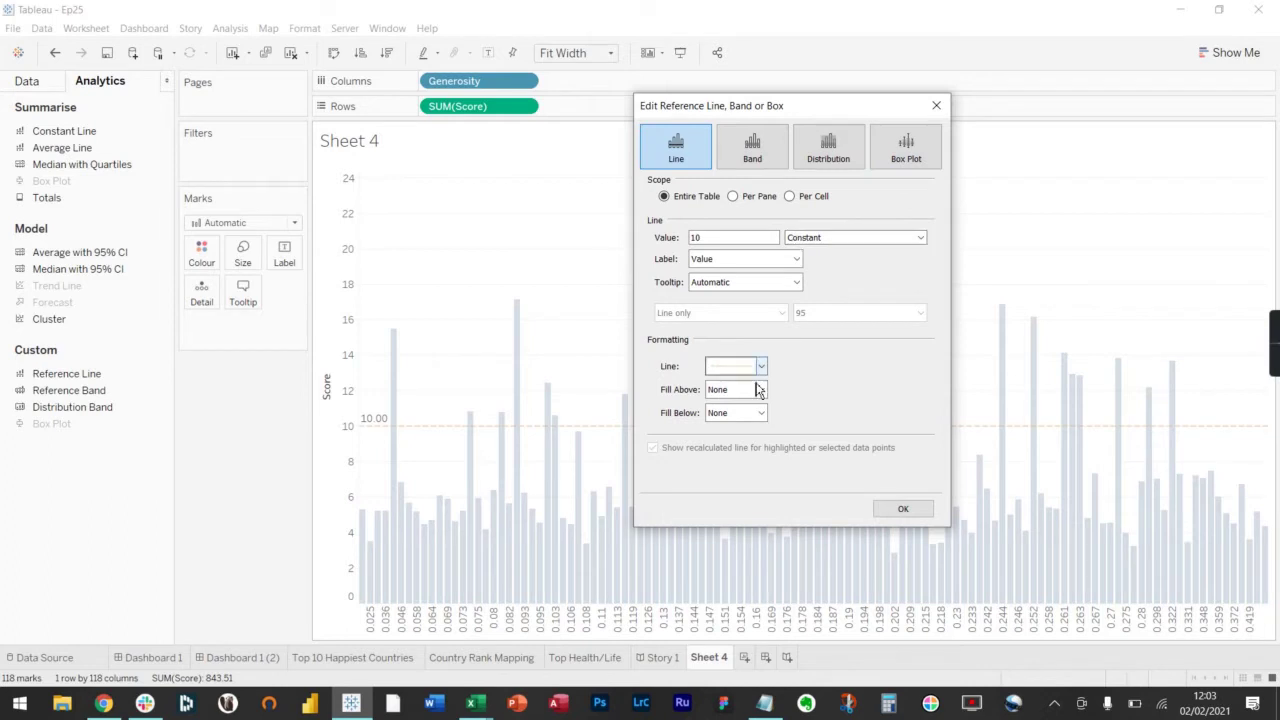
click(908, 511)
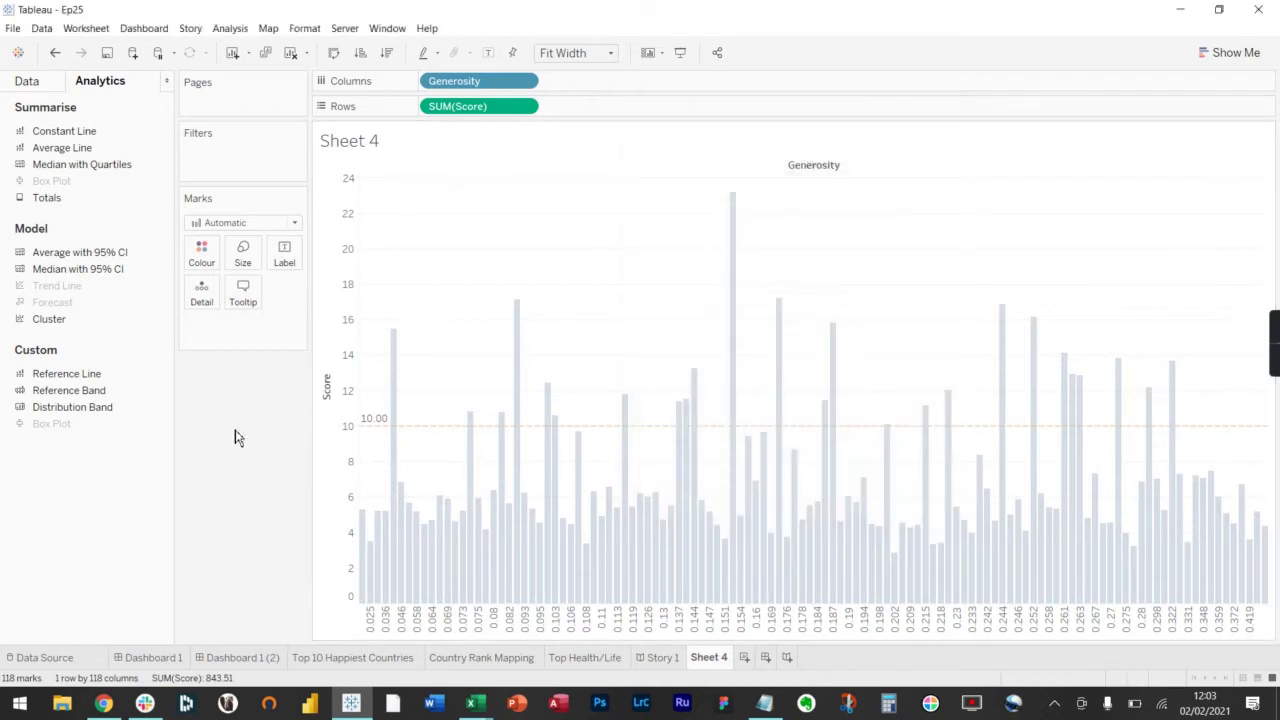
right_click(371, 430)
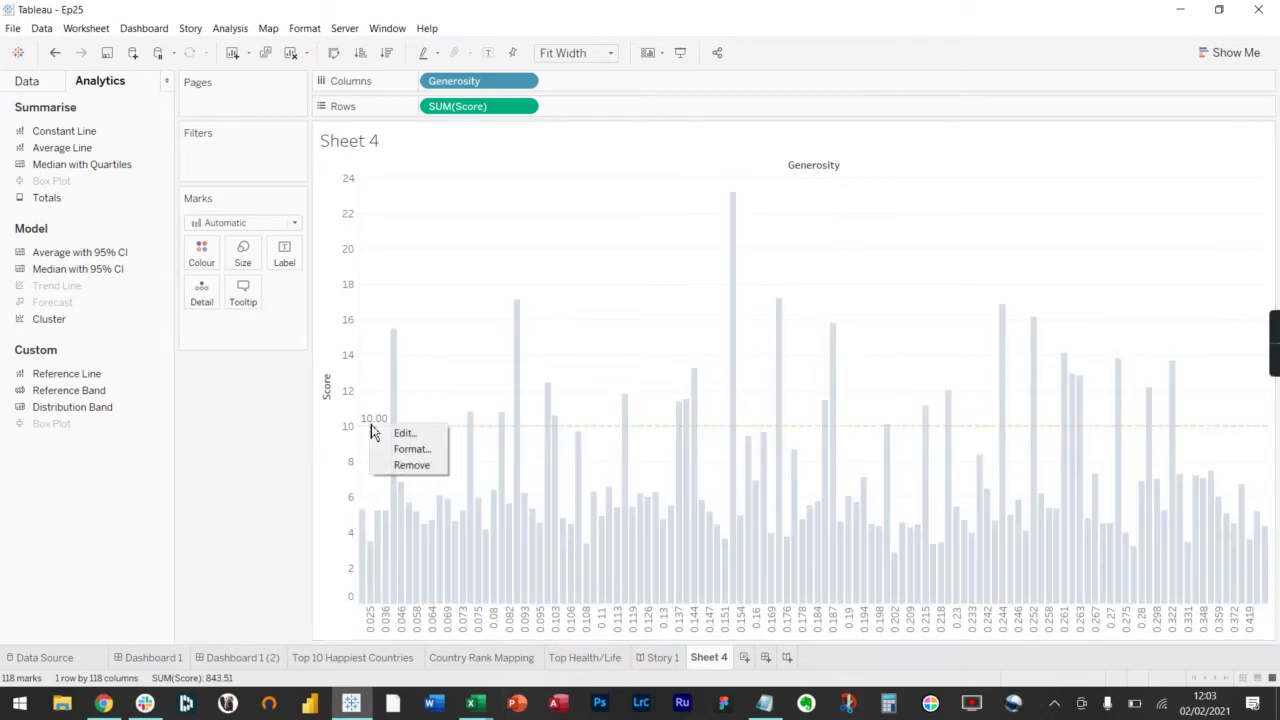
click(405, 467)
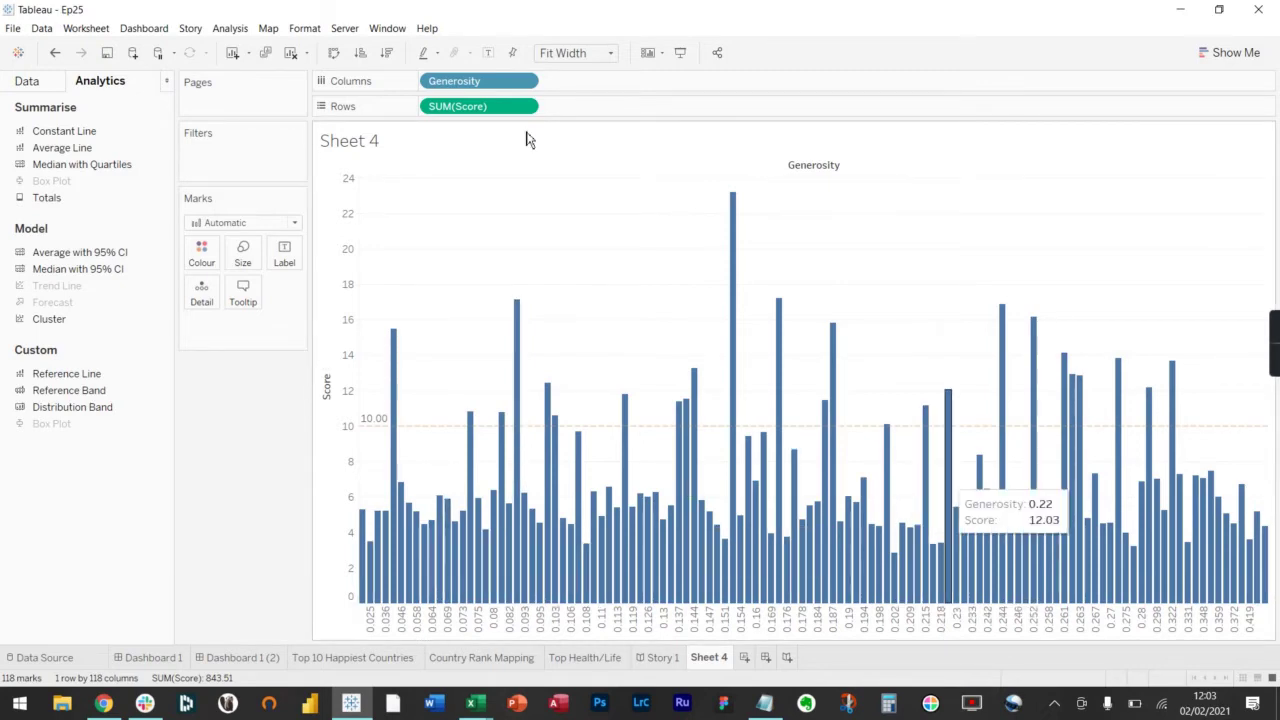
Sort the Generosity columns in descending order by the sum of the Score field
click(528, 81)
click(500, 160)
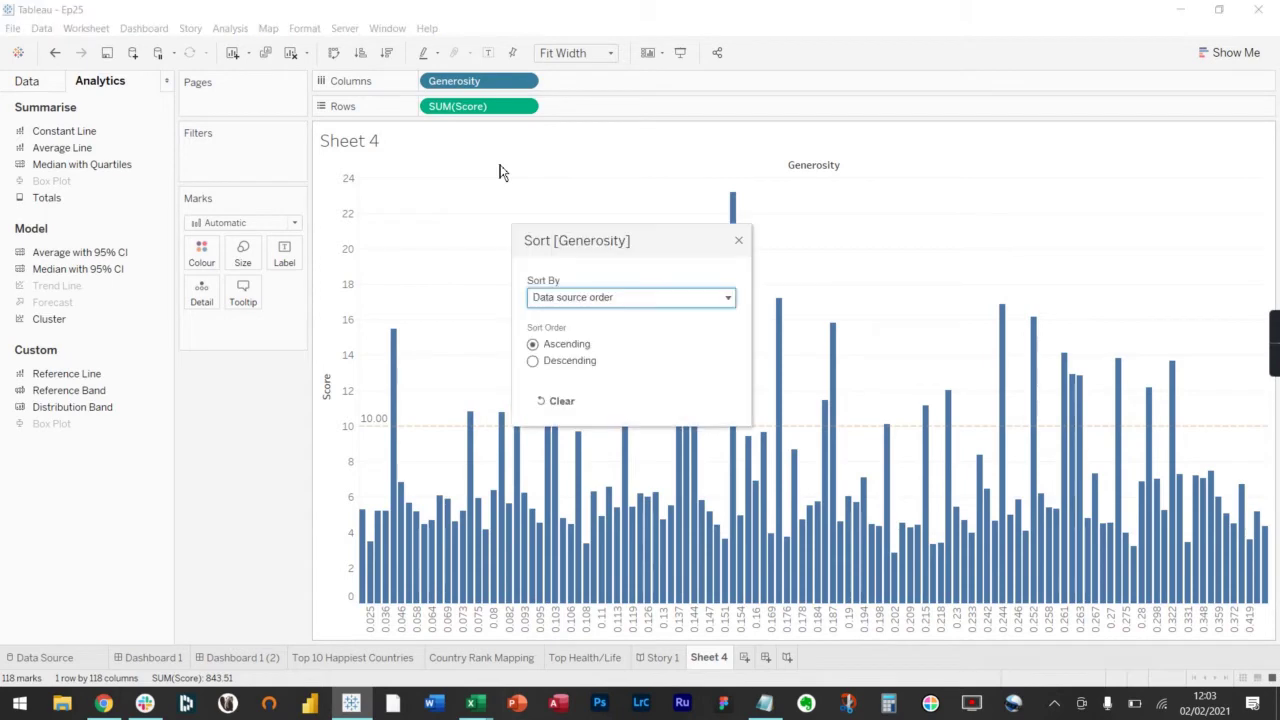
click(586, 304)
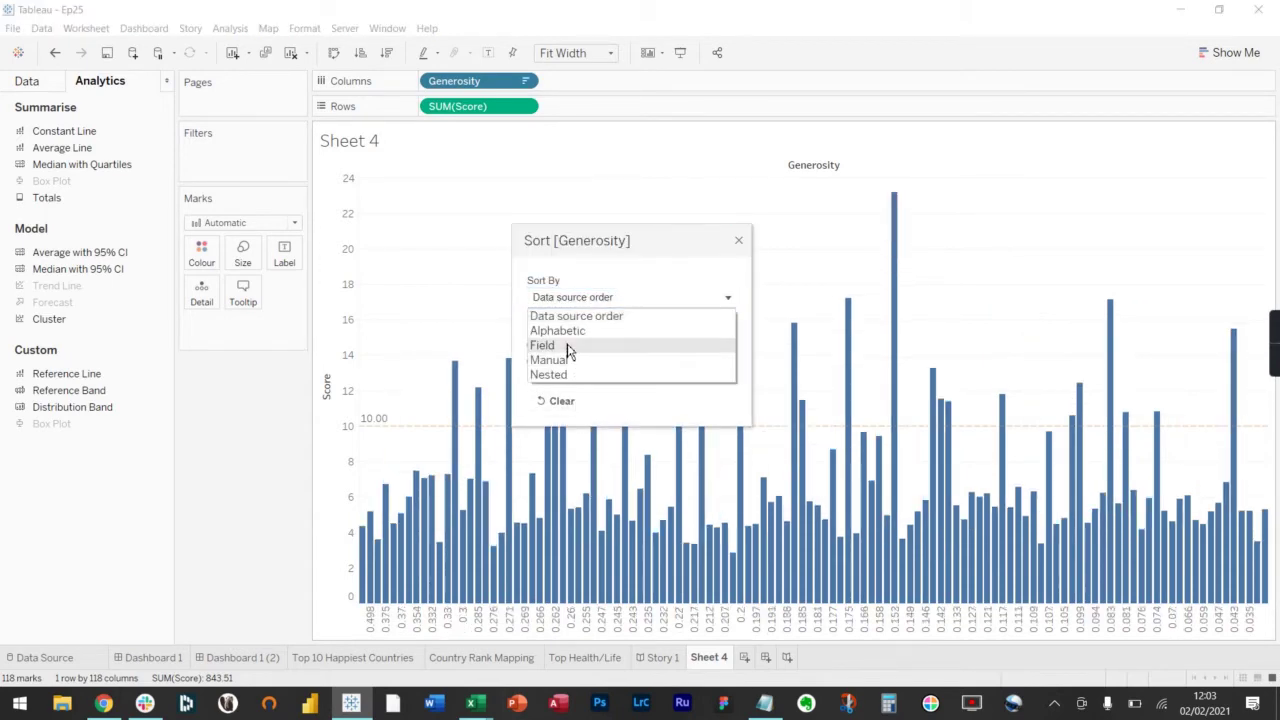
click(567, 344)
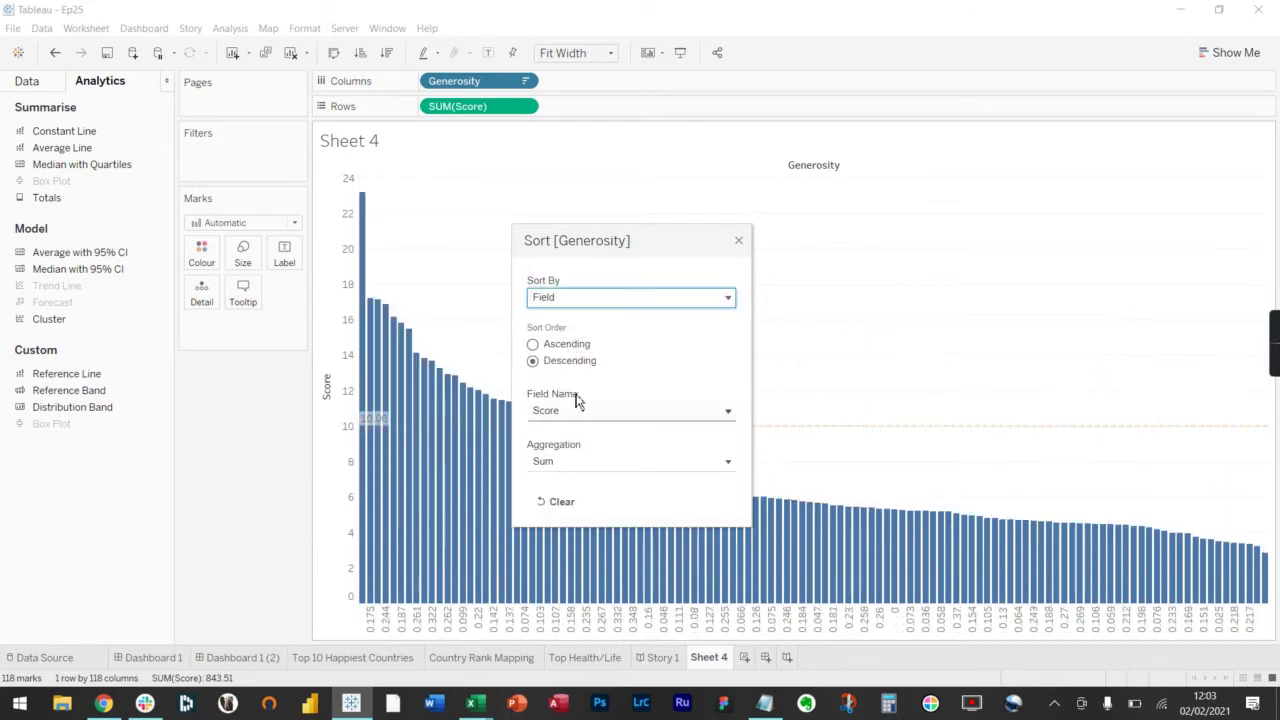
click(739, 243)
mouse_move(397, 443)
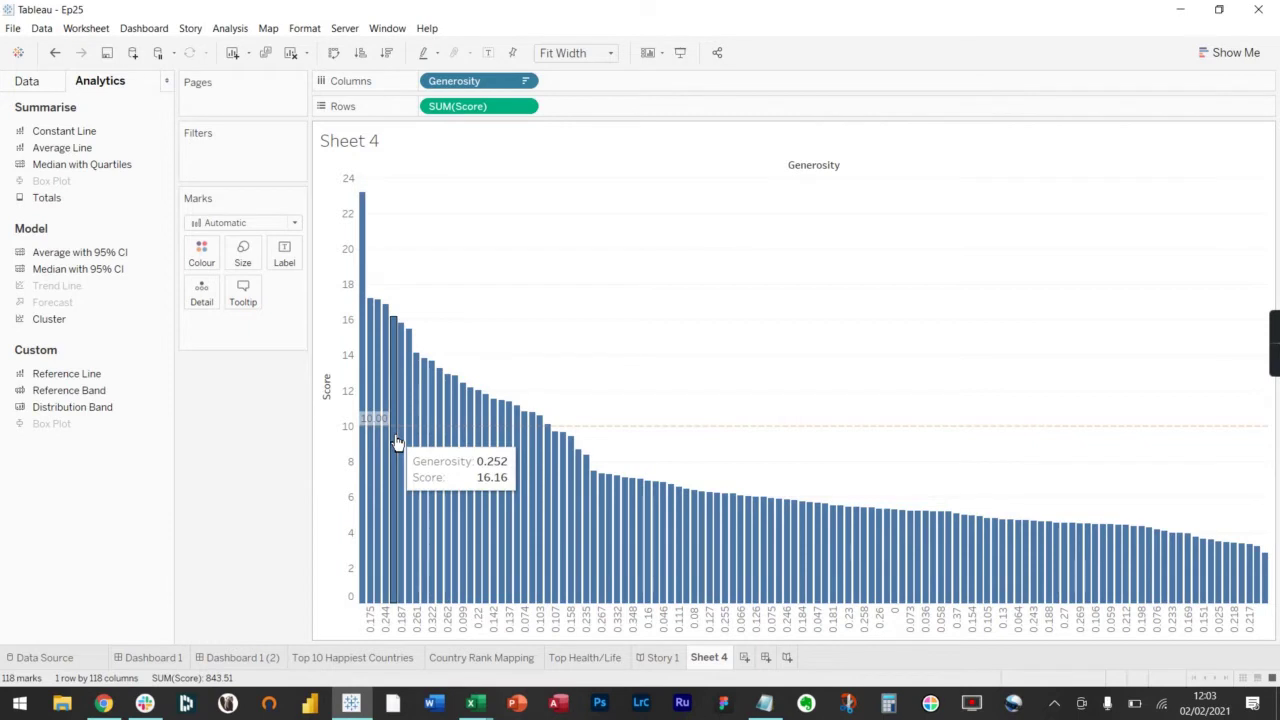
mouse_move(592, 438)
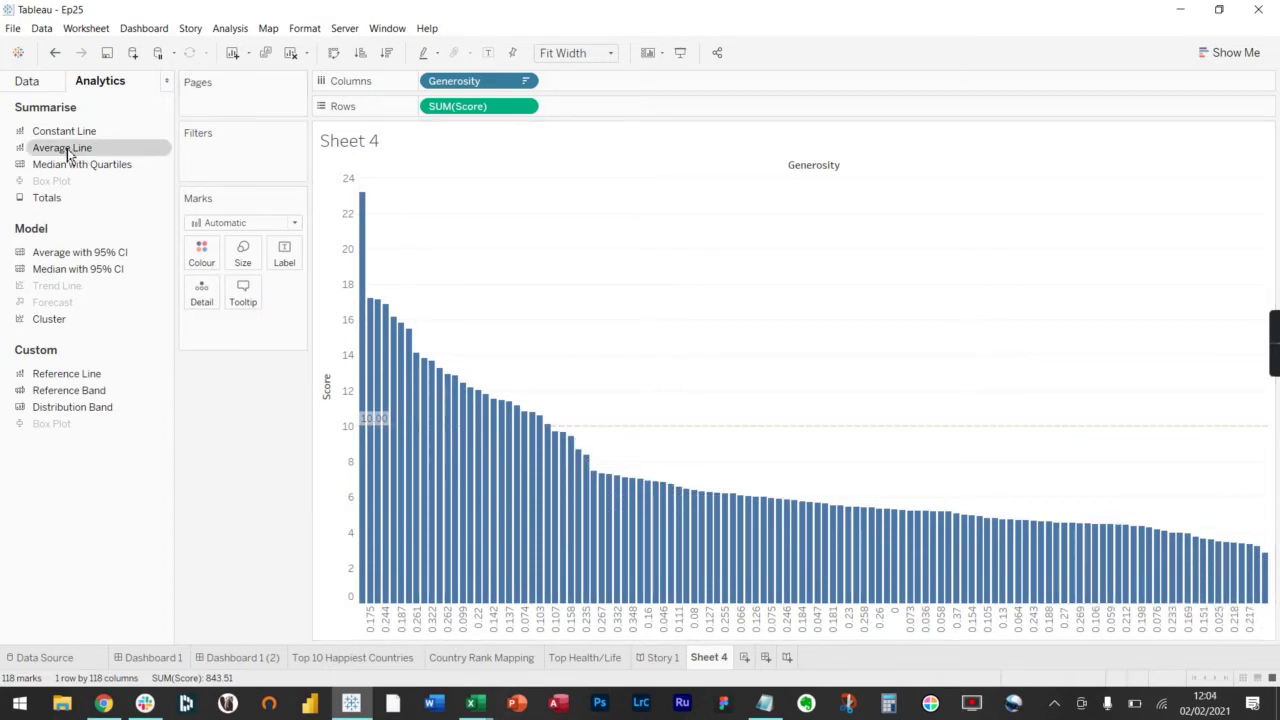
Add an average line for Score across the entire table
drag(68, 153, 457, 191)
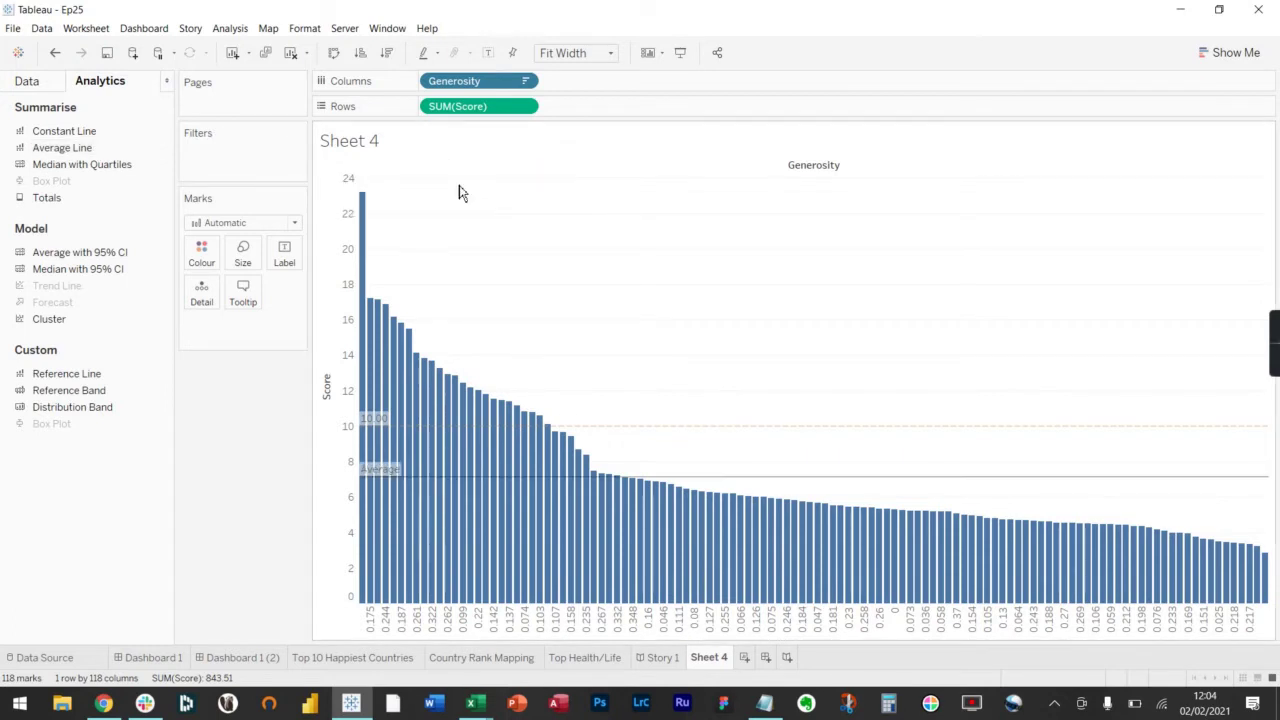
mouse_move(379, 478)
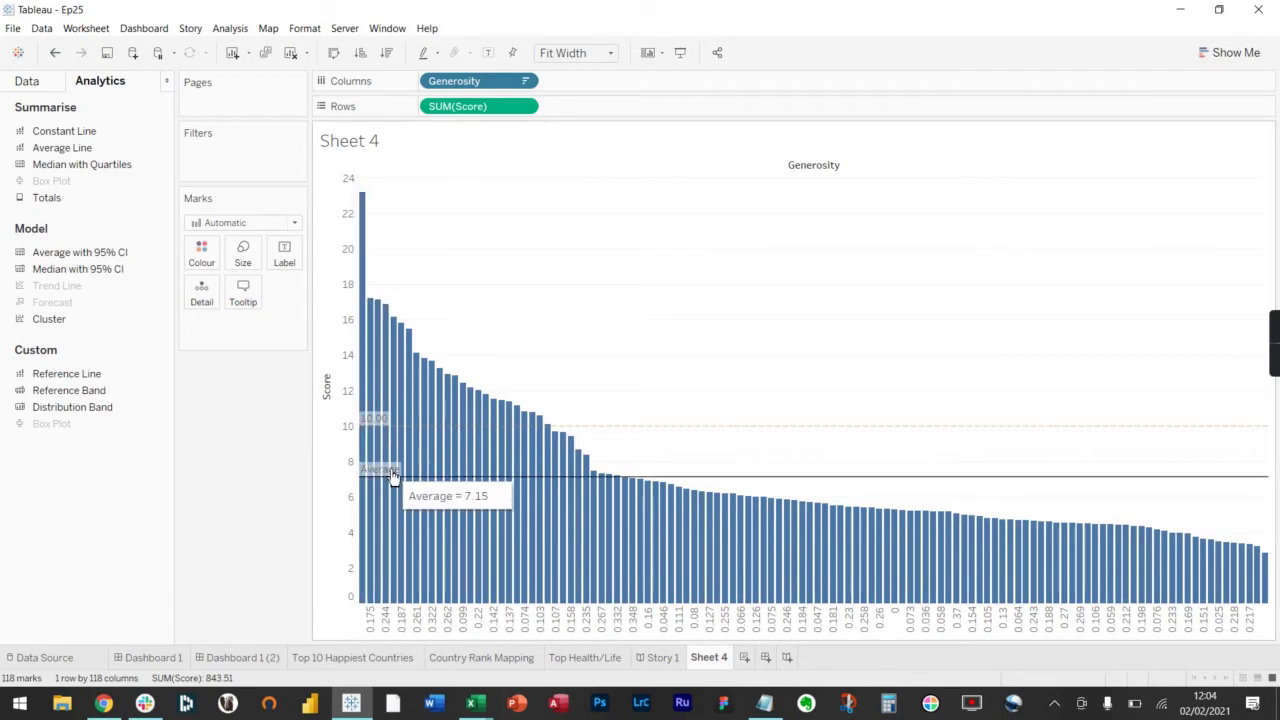
right_click(366, 476)
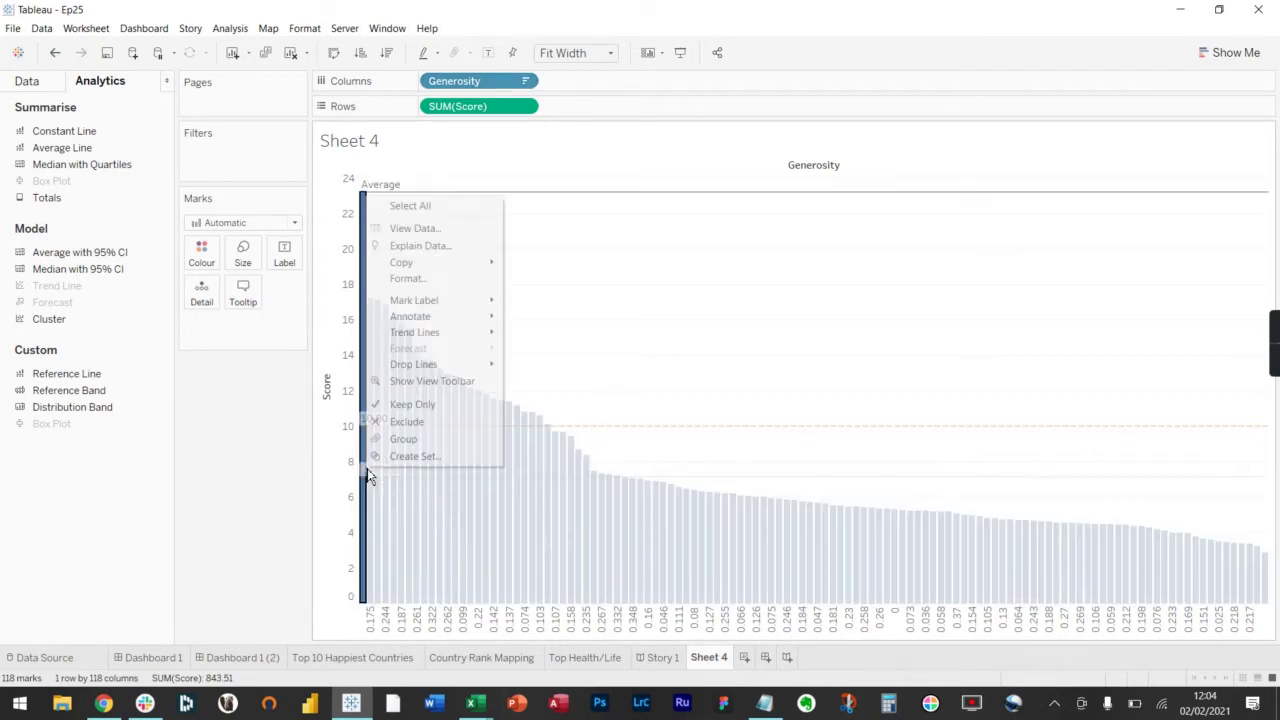
click(294, 478)
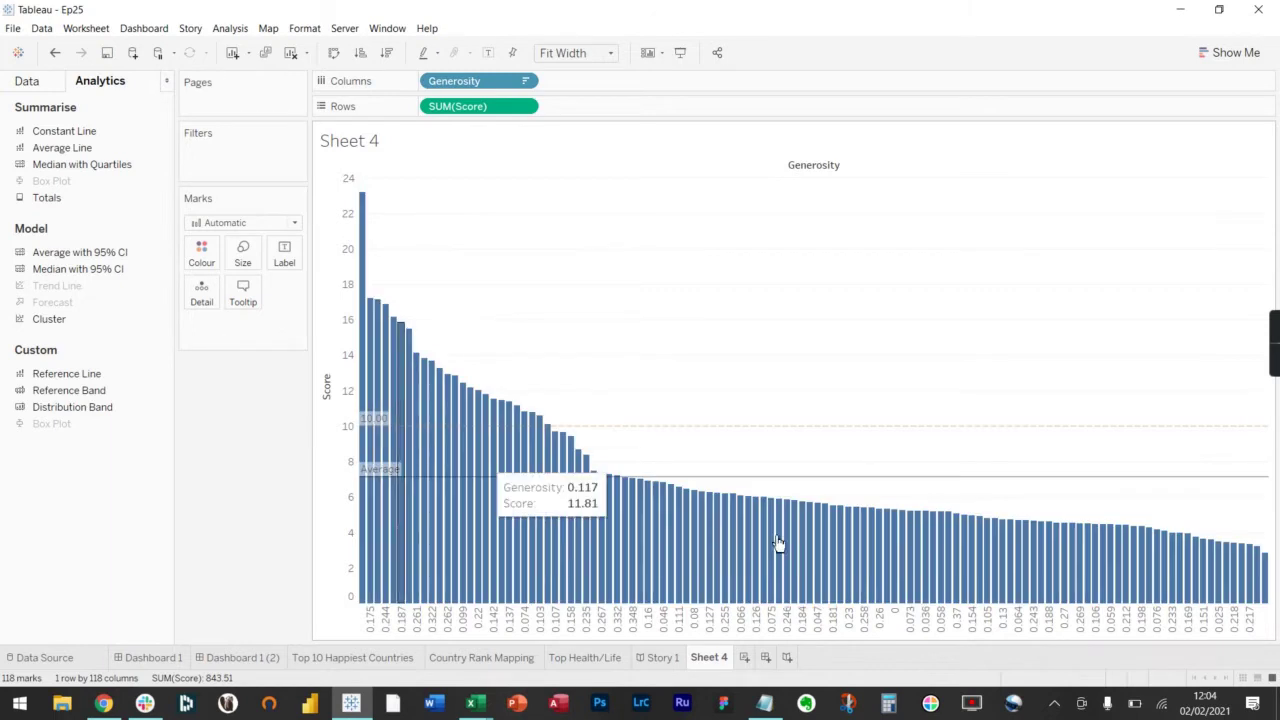
Format the average line as a dashed green line, keeping the Average aggregation of SUM(Score)
click(748, 480)
click(836, 479)
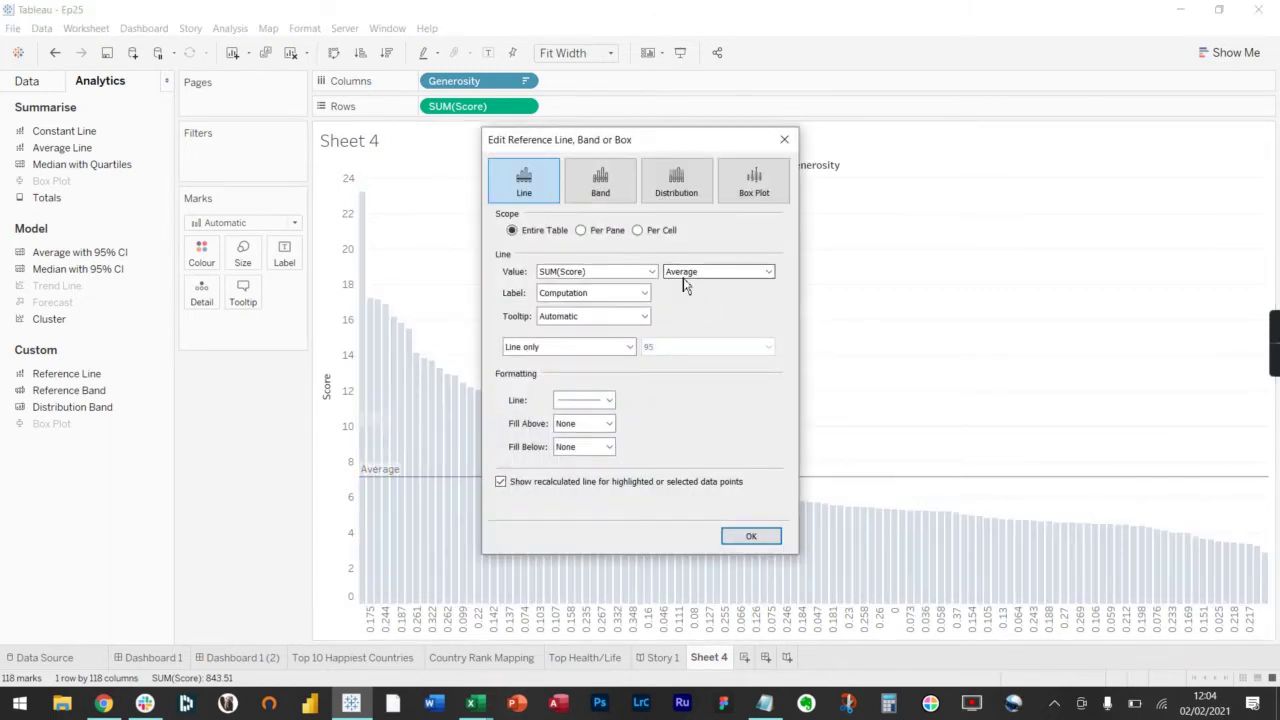
click(685, 283)
click(688, 283)
click(598, 400)
click(607, 450)
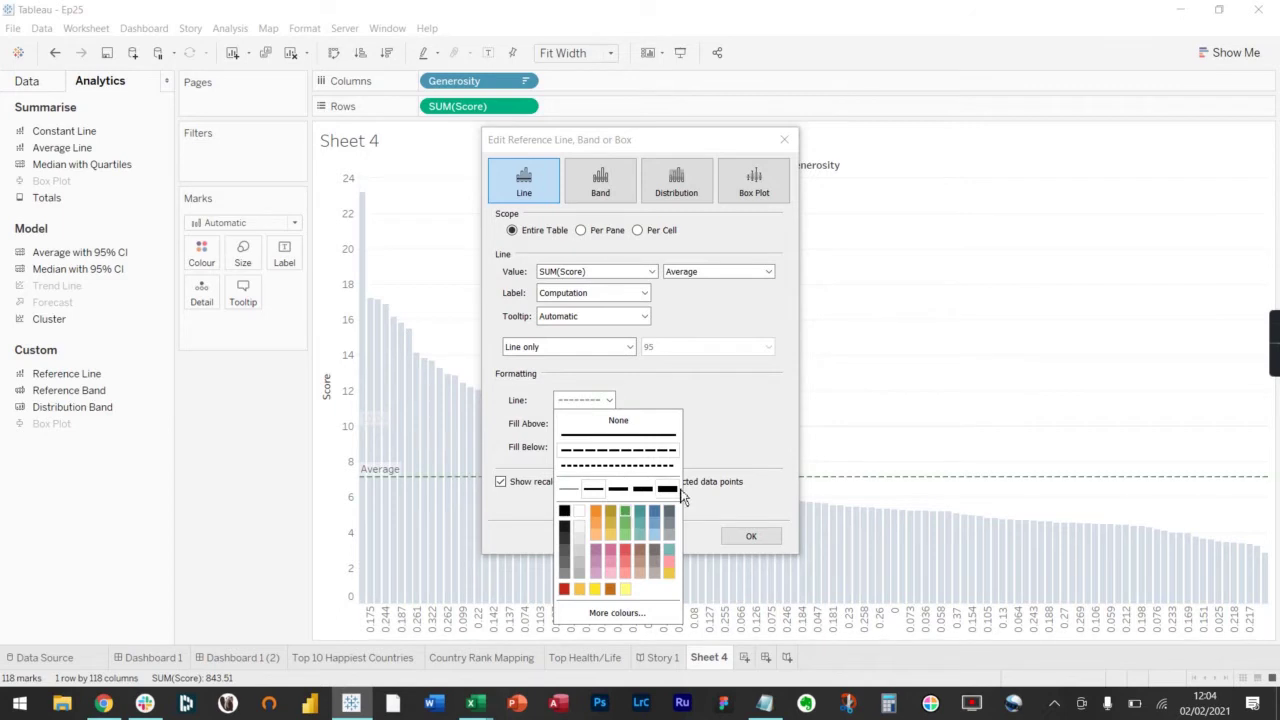
click(744, 445)
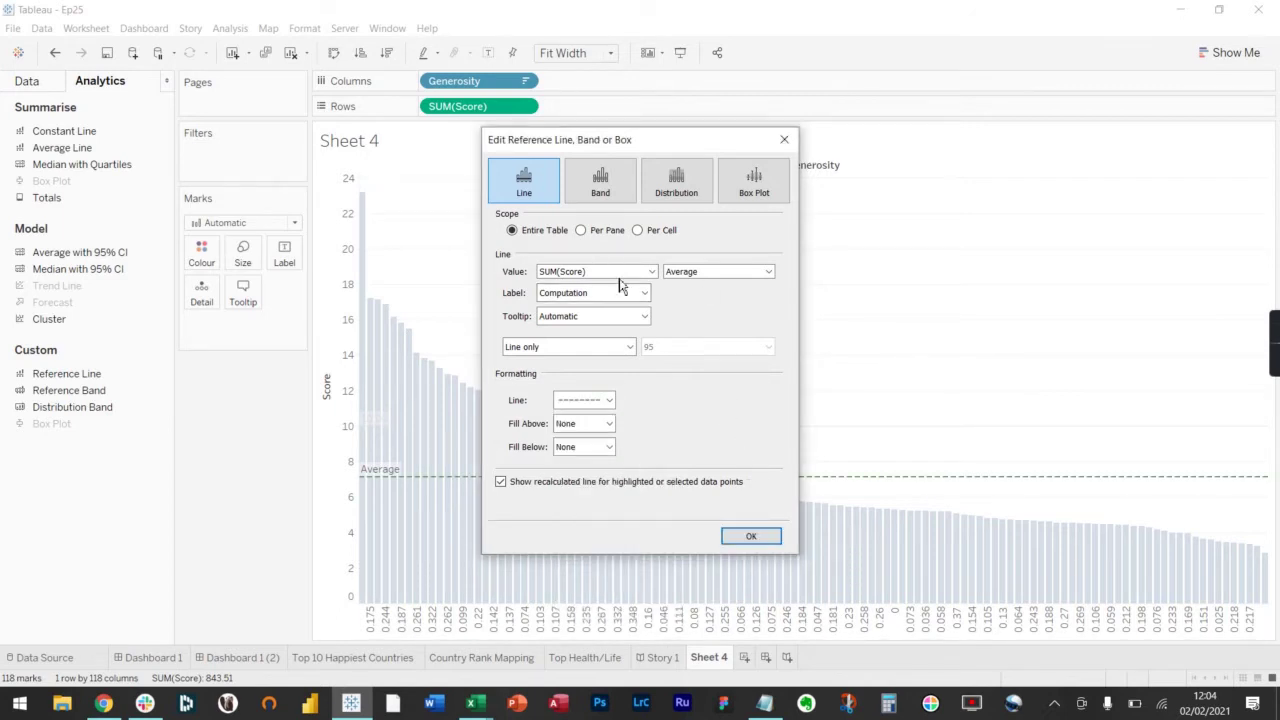
click(770, 543)
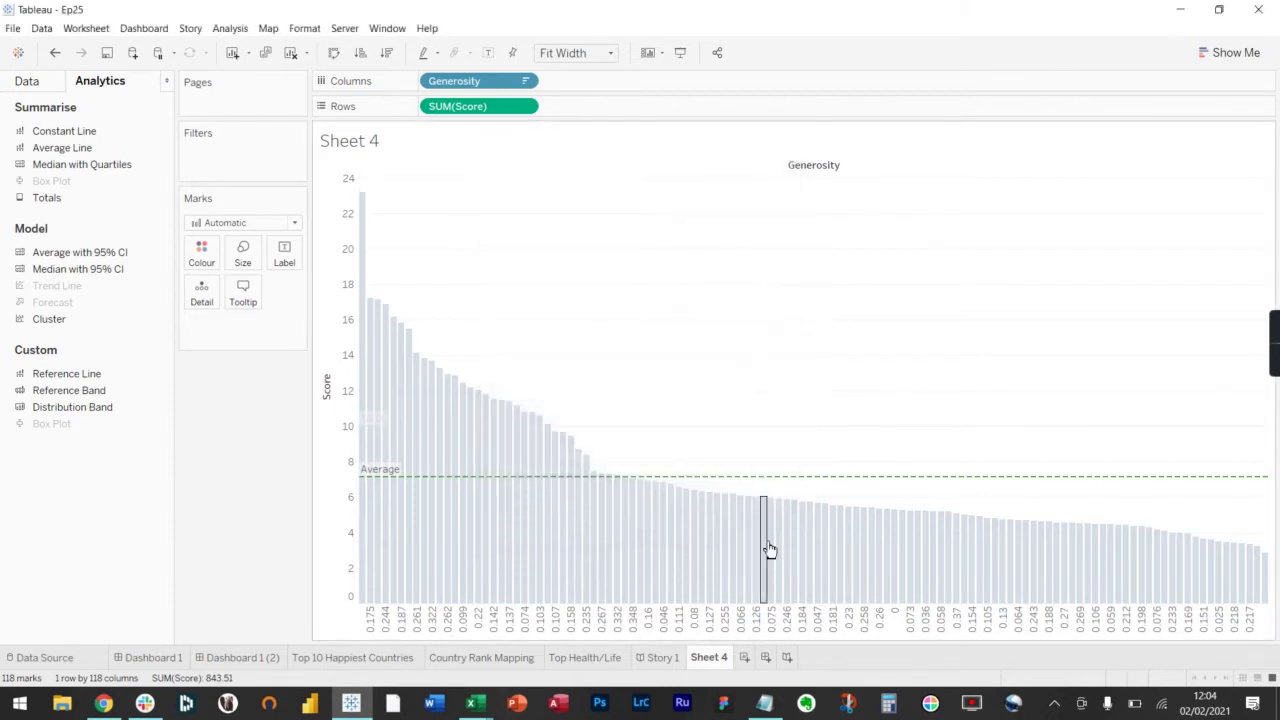
Recolour the chart's bars light grey
click(201, 250)
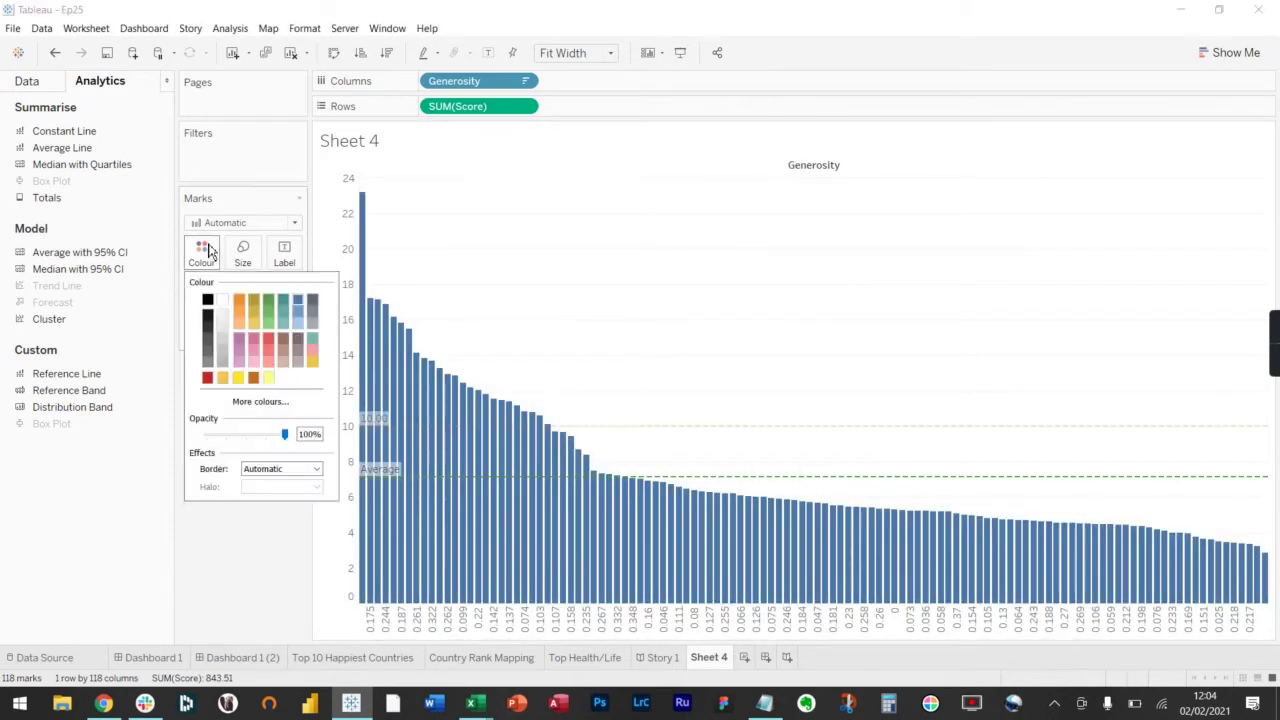
click(226, 318)
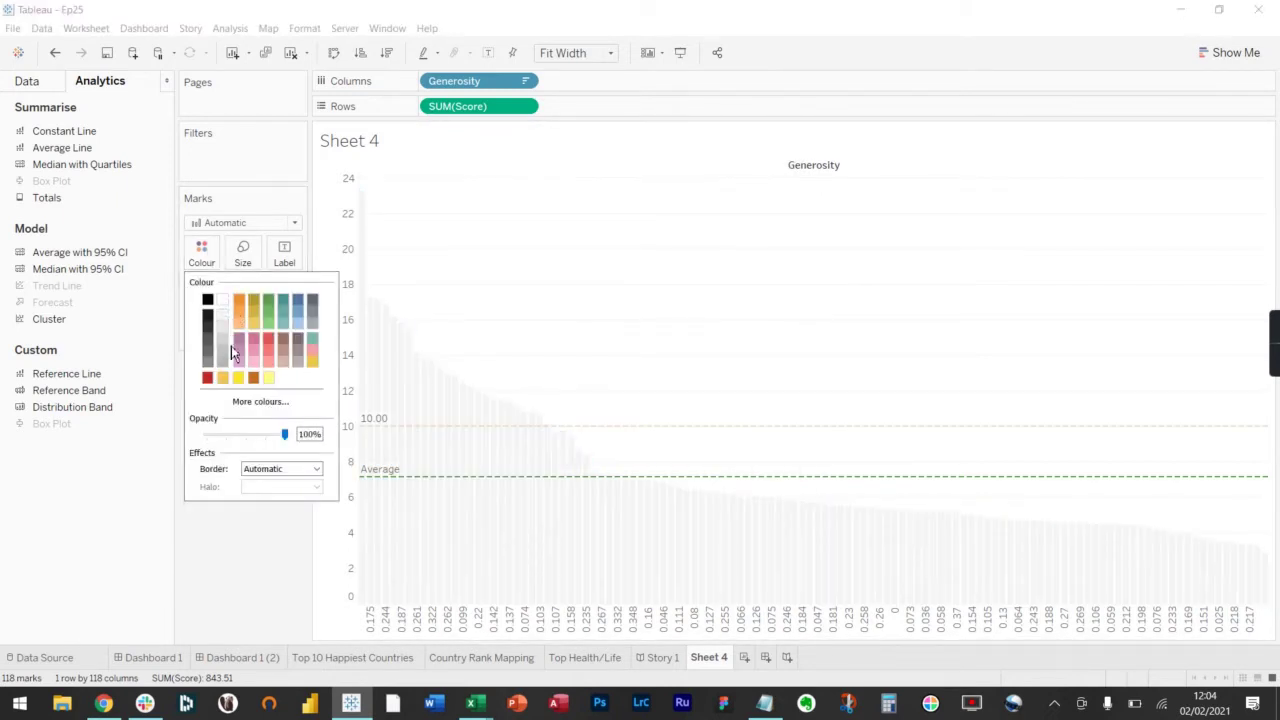
click(222, 355)
click(236, 588)
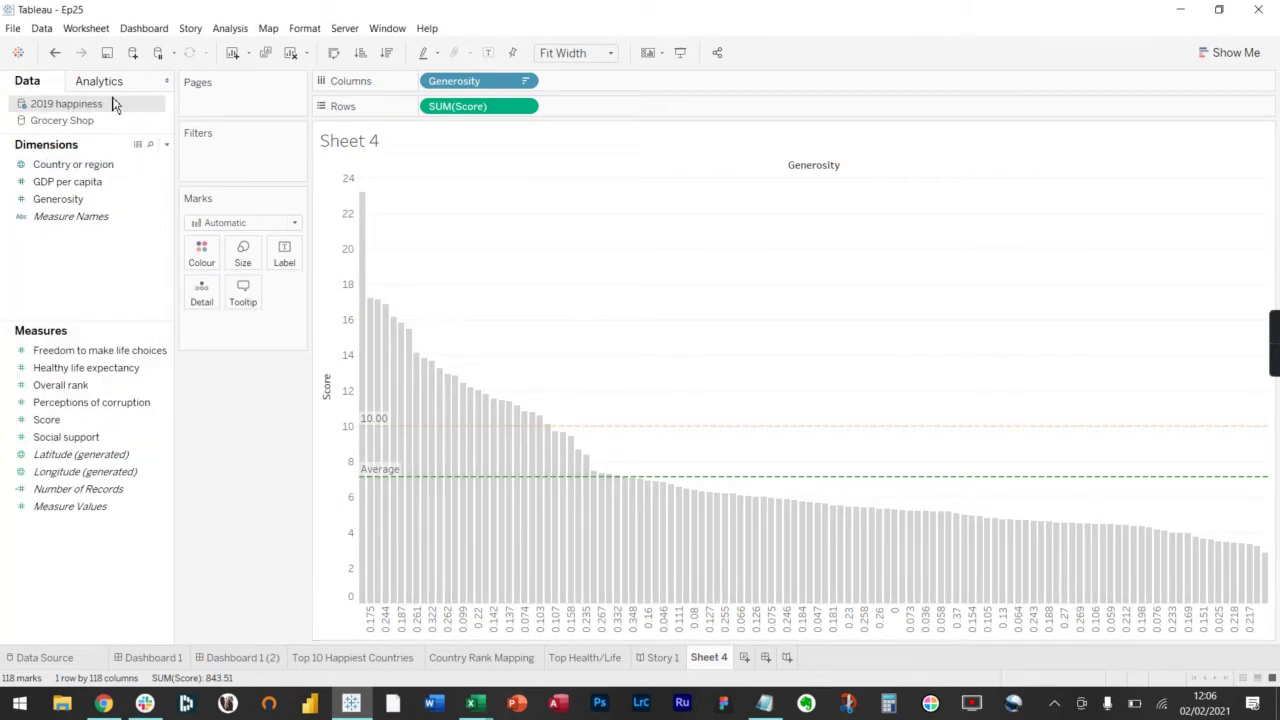
Try adding further average lines to the Score chart at table, pane and cell scope
click(108, 84)
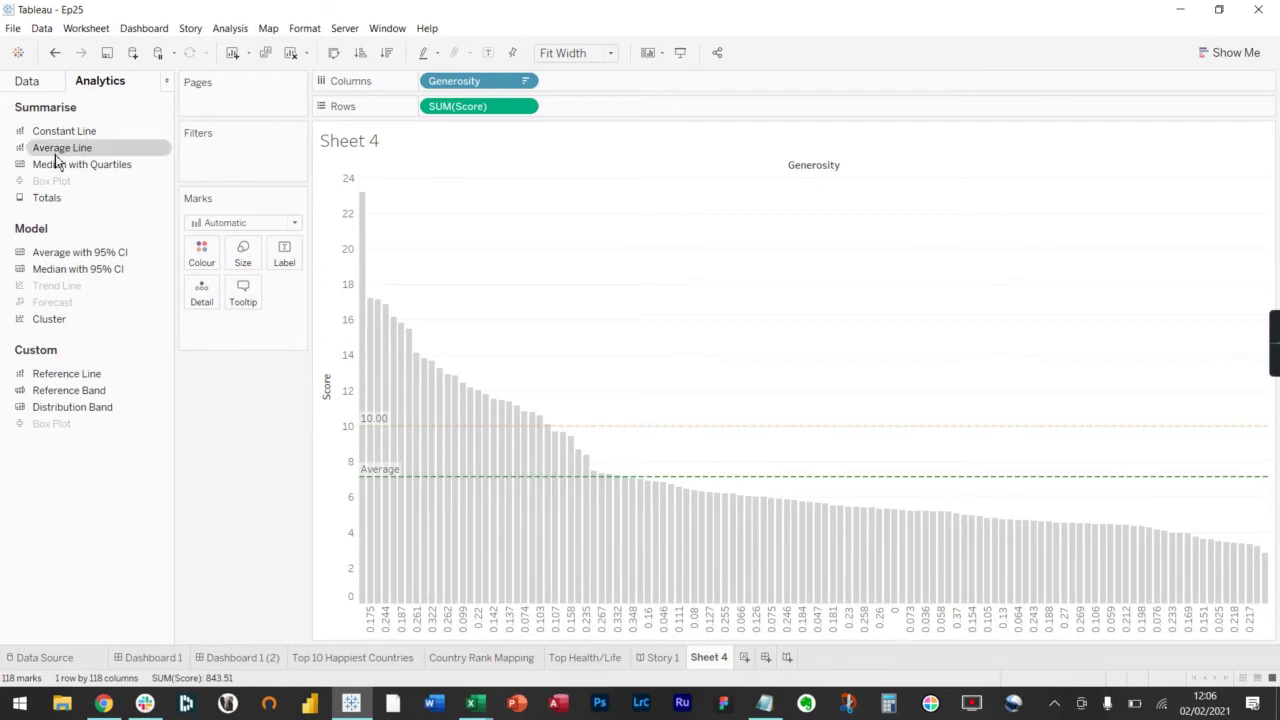
drag(60, 150, 452, 188)
drag(100, 149, 500, 188)
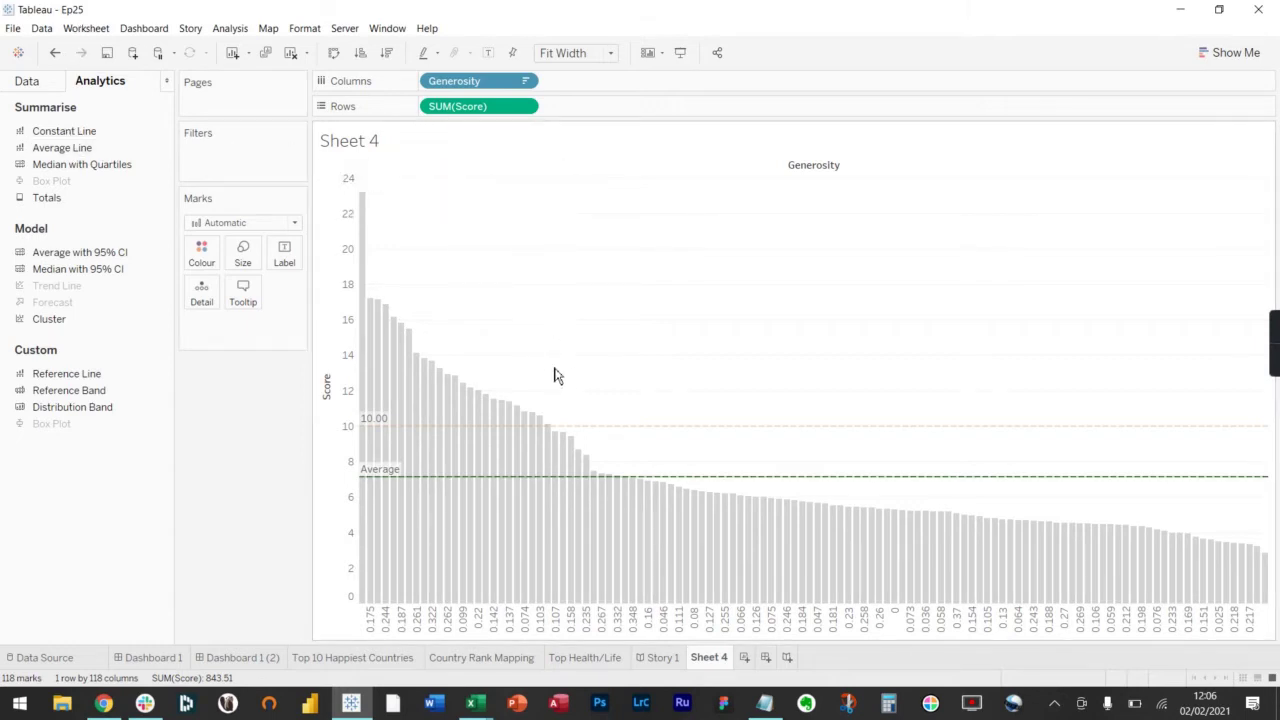
drag(100, 148, 548, 200)
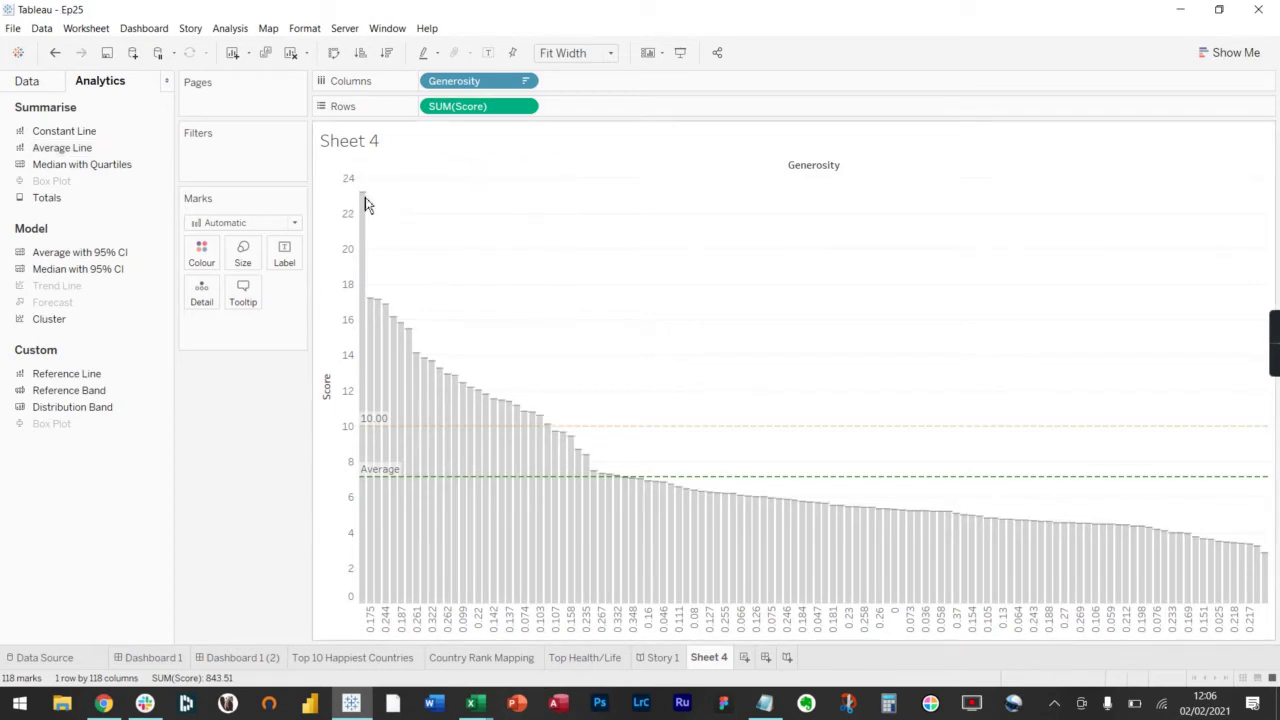
mouse_move(365, 204)
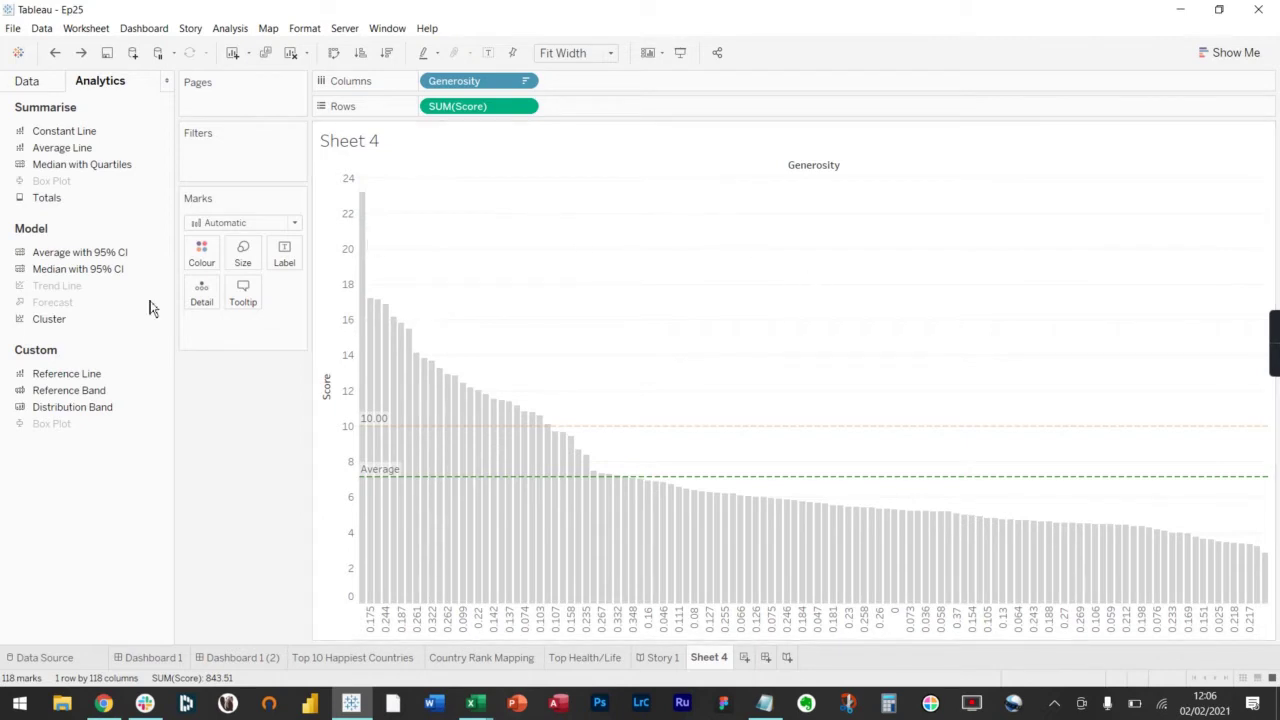
Add Freedom to make life choices to Columns as a discrete dimension after Generosity, and add an average line for each pane
click(30, 85)
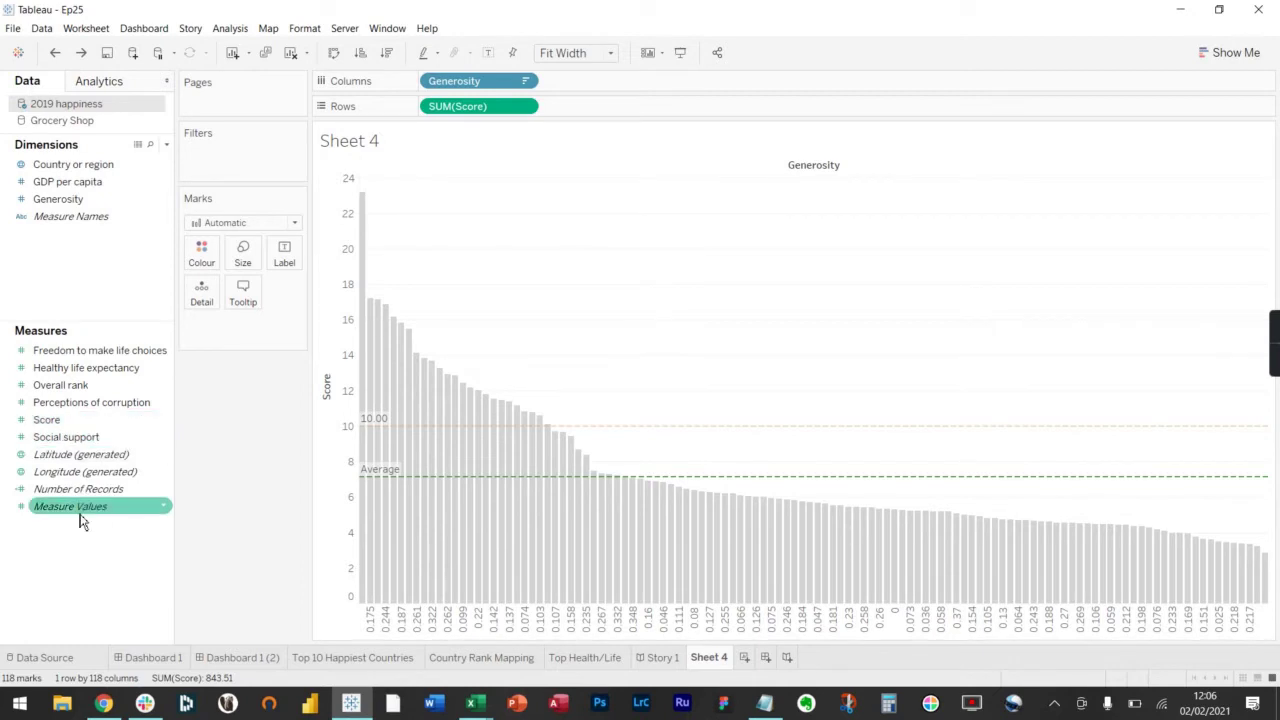
click(76, 405)
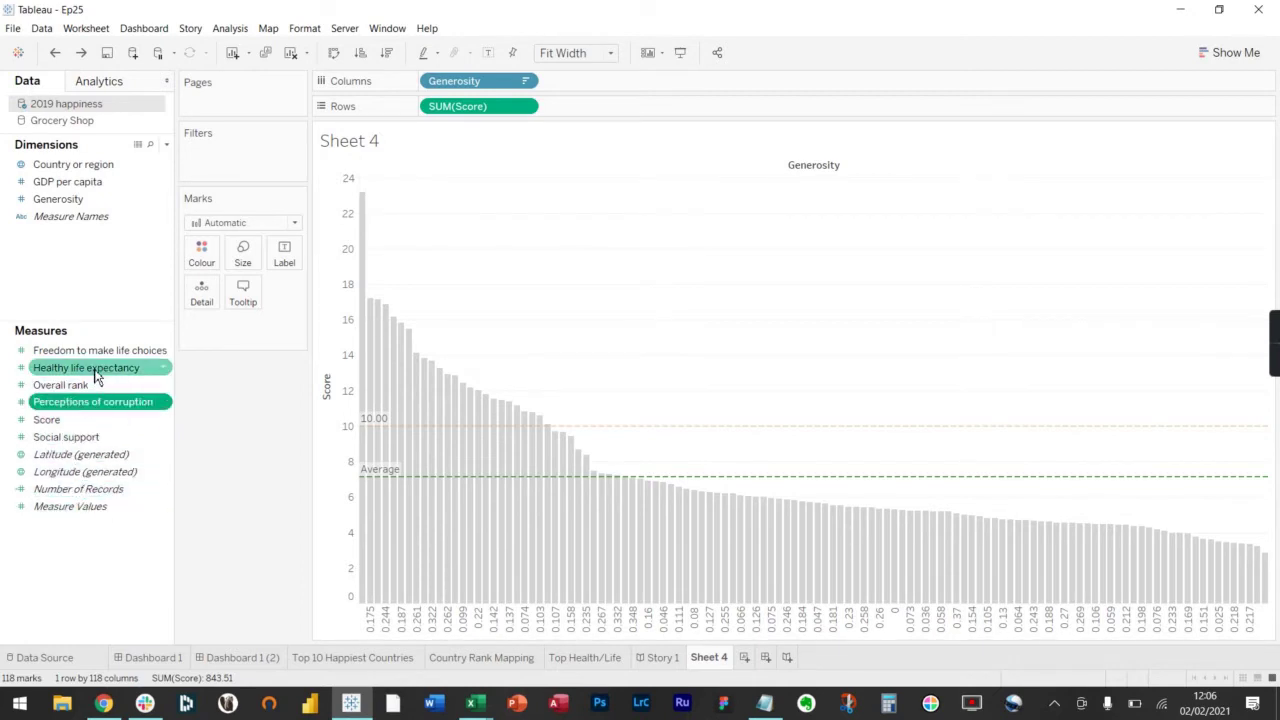
drag(94, 352, 607, 93)
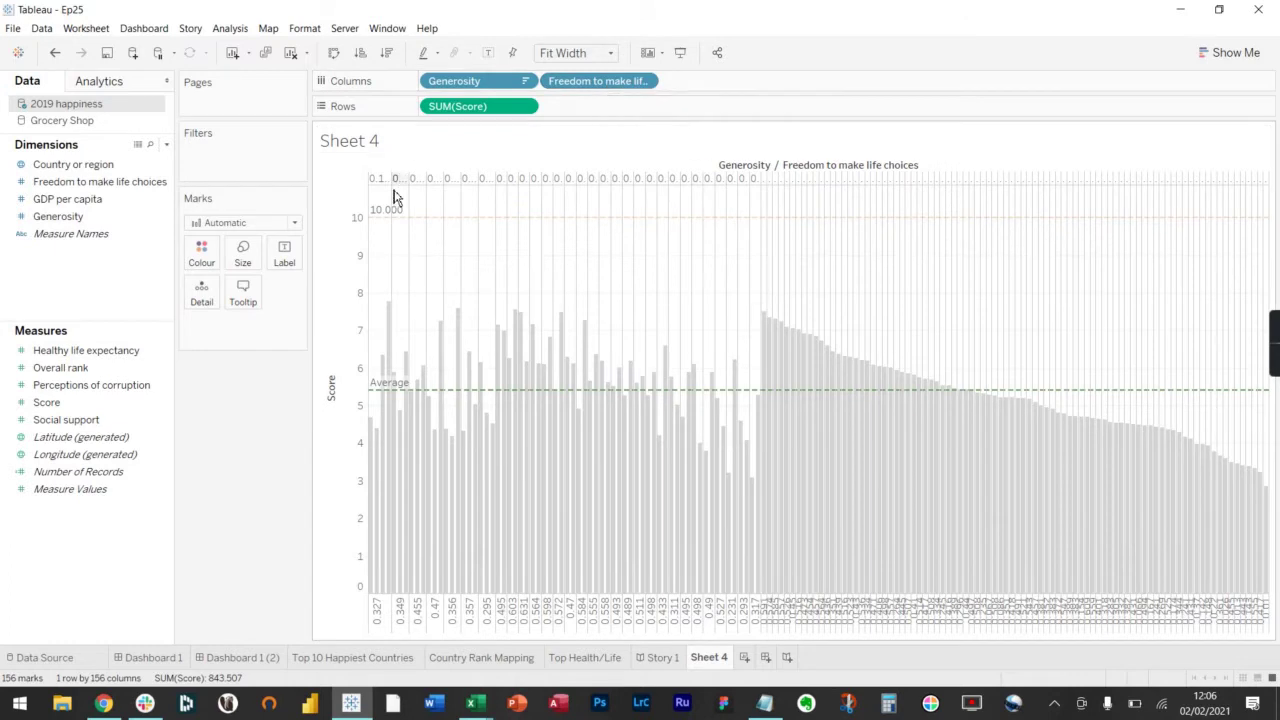
click(124, 82)
drag(80, 148, 491, 185)
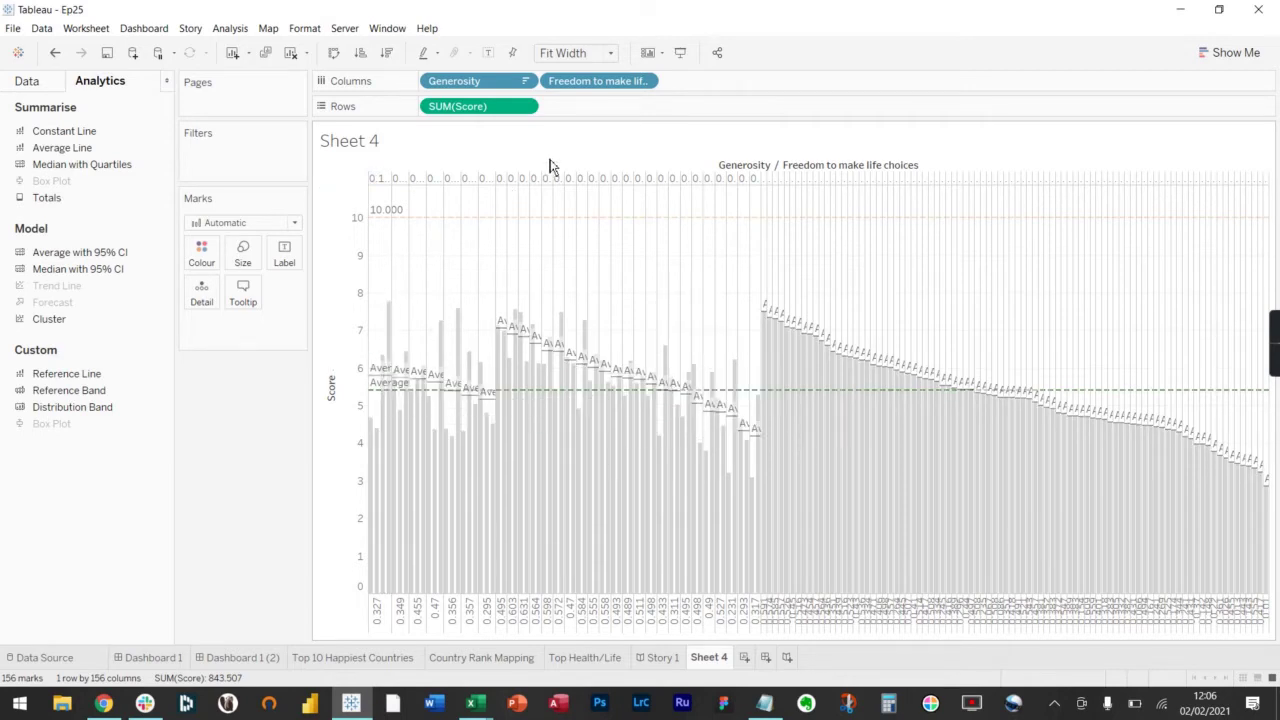
Keep only the Generosity 0.153 group in the chart and add another average line for the entire table
click(381, 186)
click(421, 203)
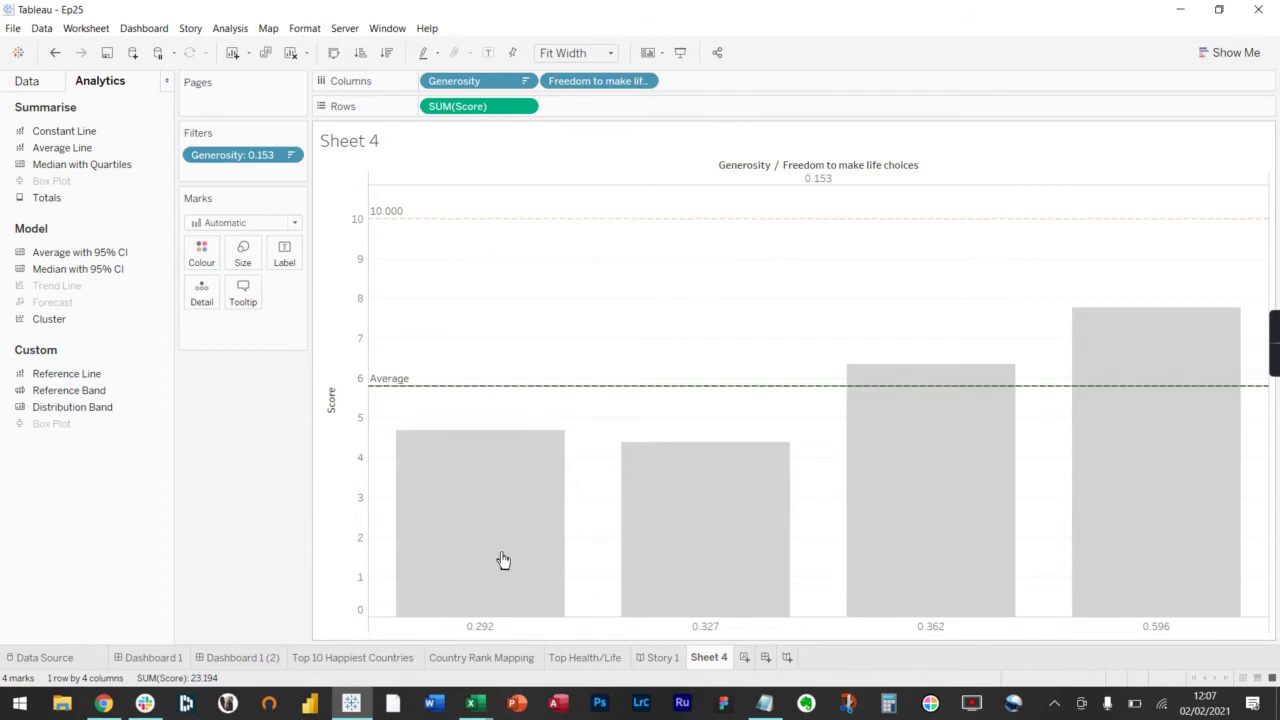
mouse_move(869, 371)
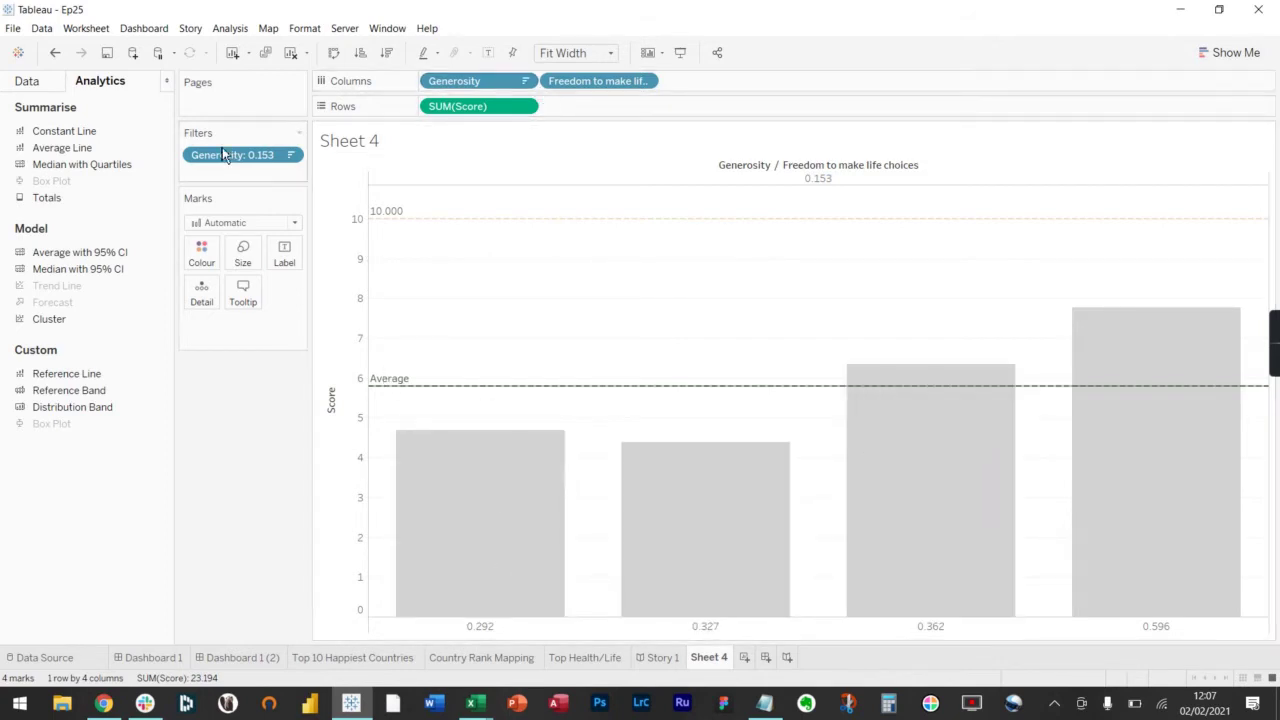
drag(86, 148, 460, 183)
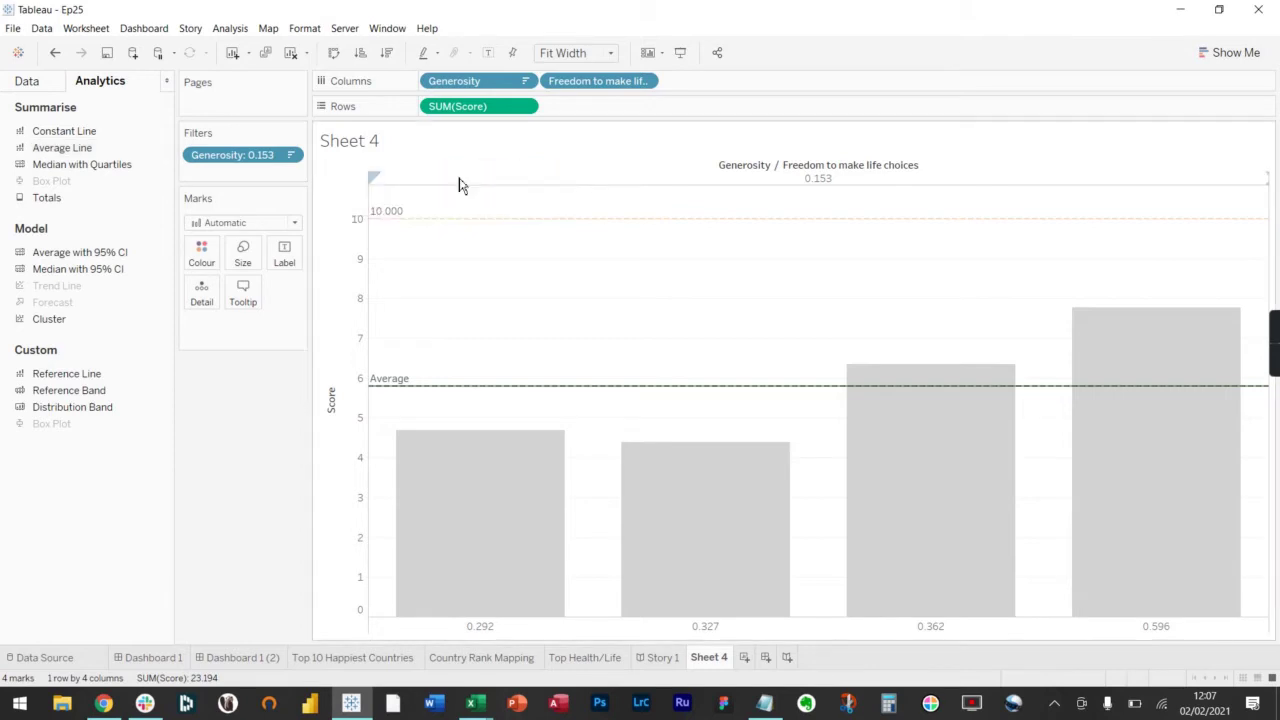
Keep only the Generosity groups 0.153, 0.175, 0.083 and 0.244 in the chart and add an average line for each cell
drag(80, 147, 543, 196)
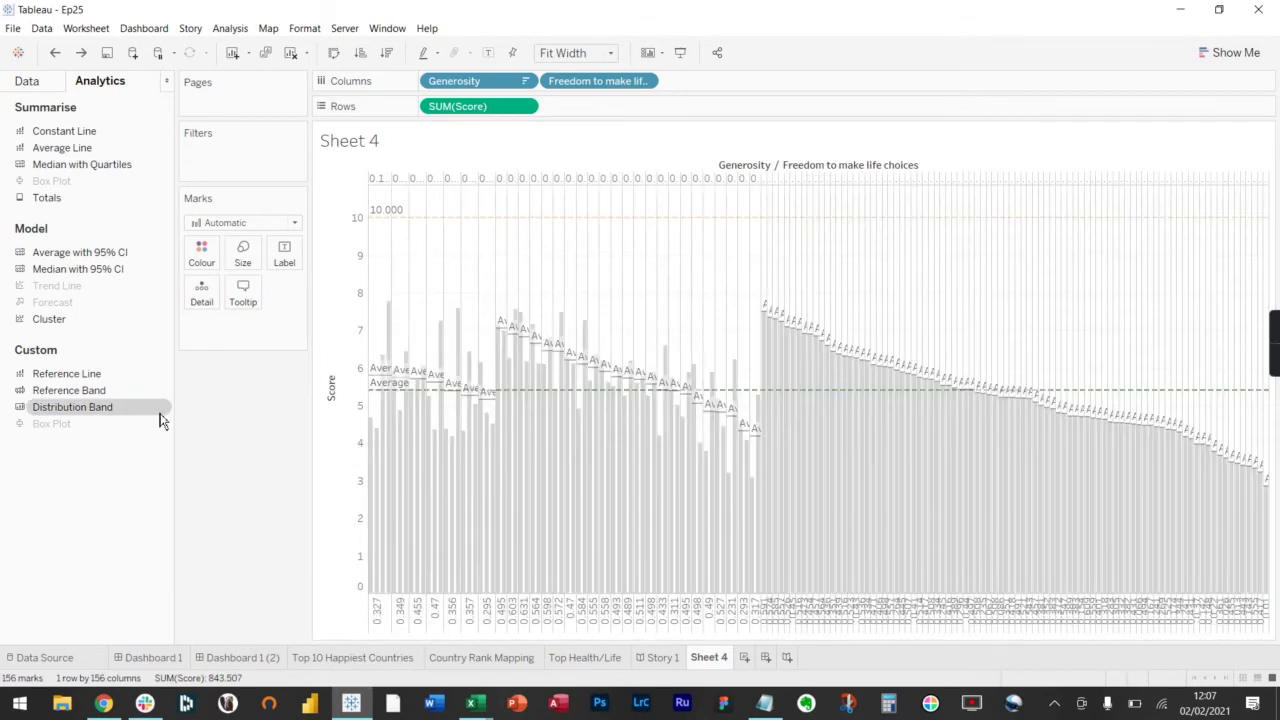
click(380, 183)
drag(380, 183, 430, 187)
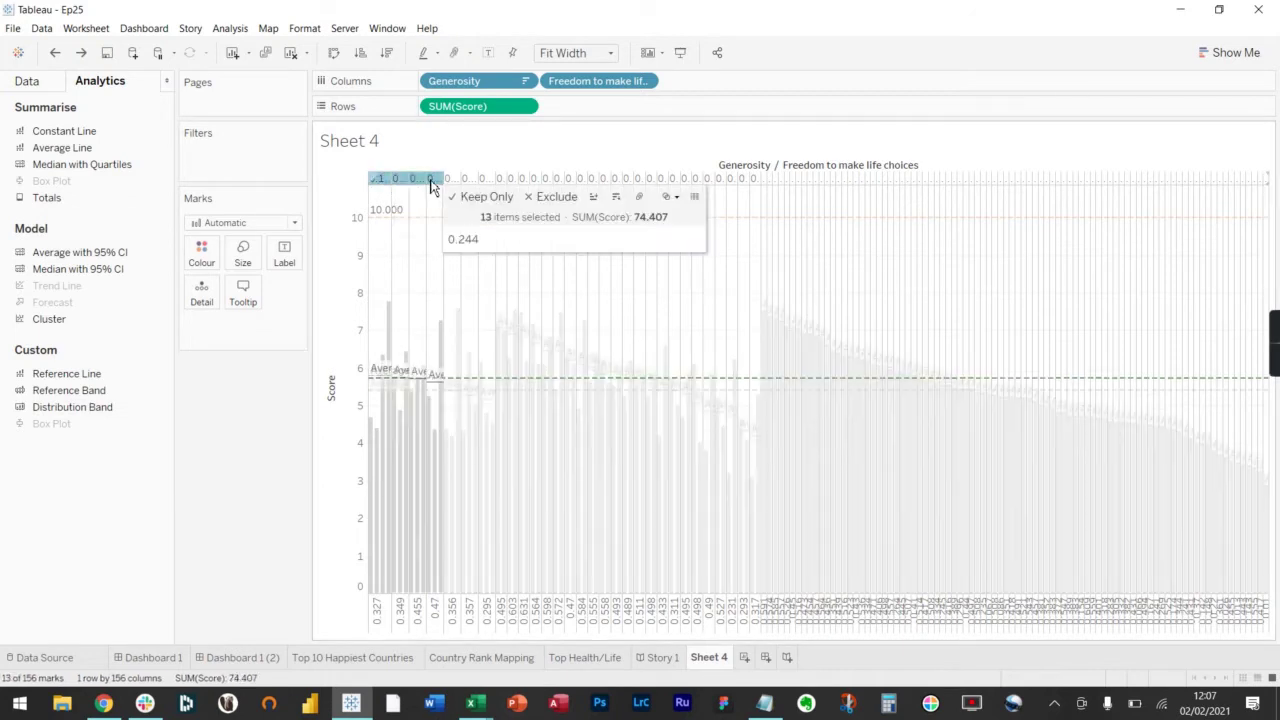
click(468, 197)
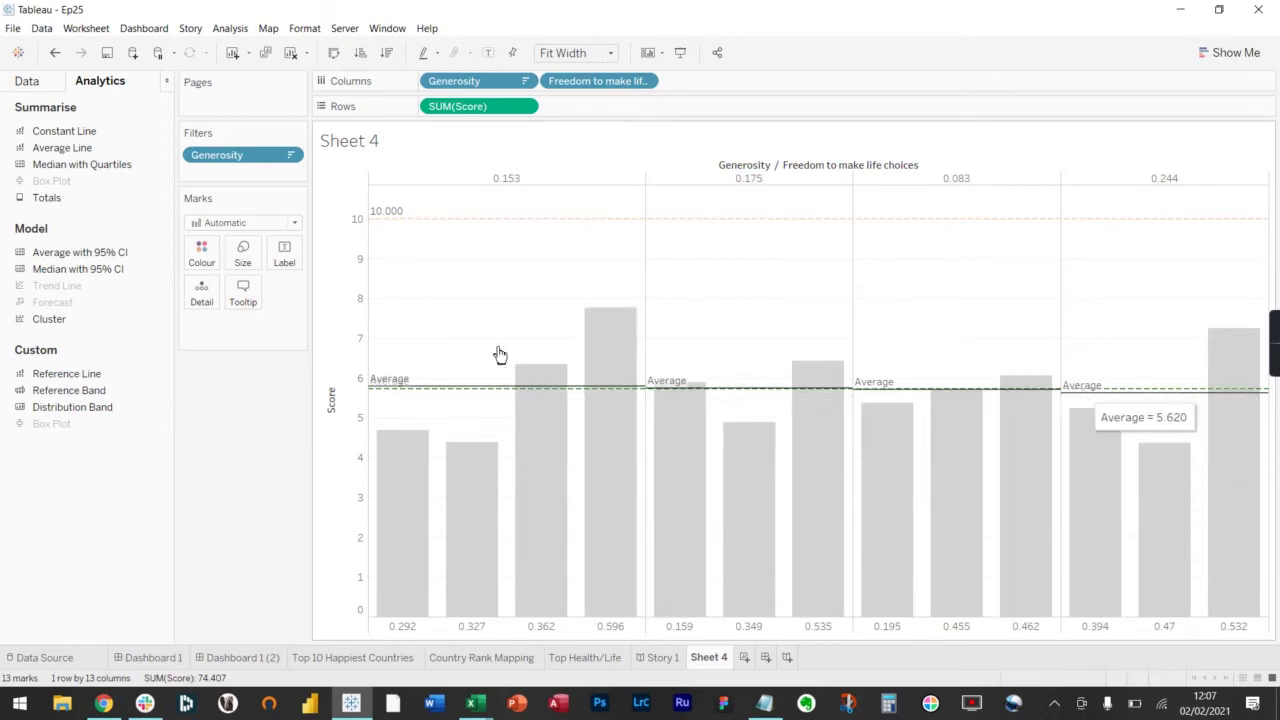
drag(62, 147, 651, 344)
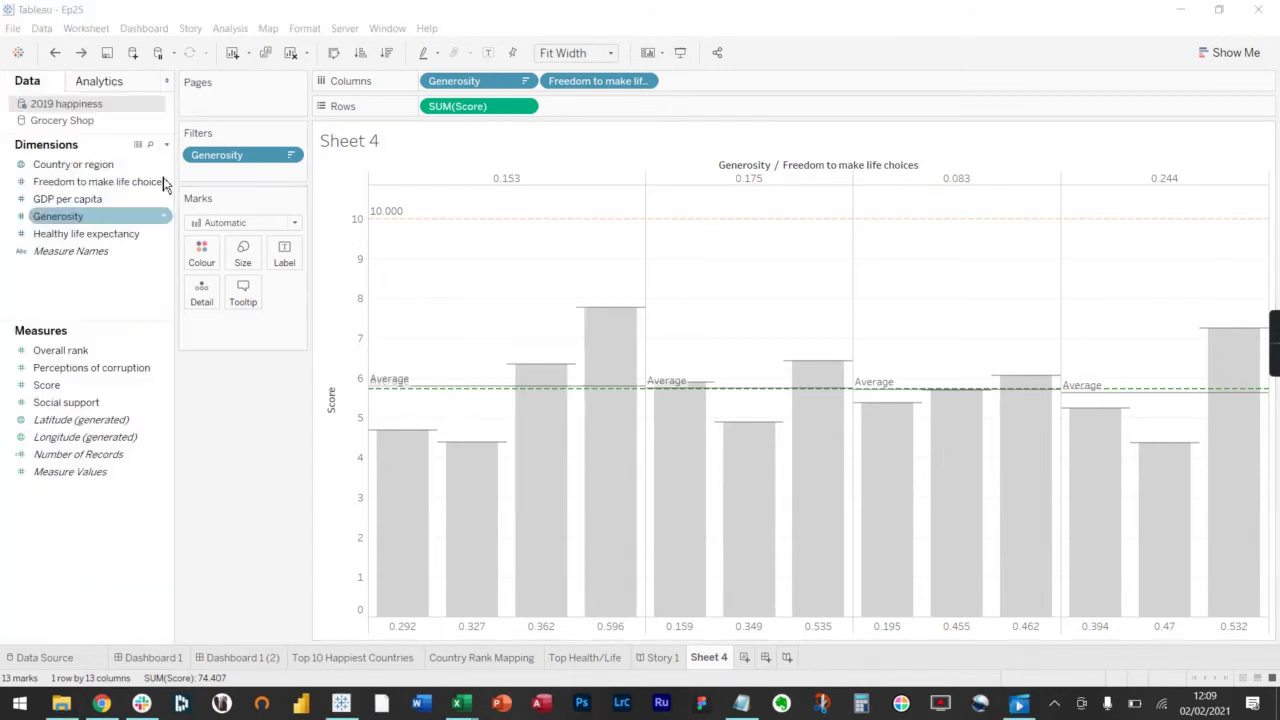
Undo the recent filter, average line and Freedom to make life choices additions, back to the chart with only Generosity in Columns
click(99, 82)
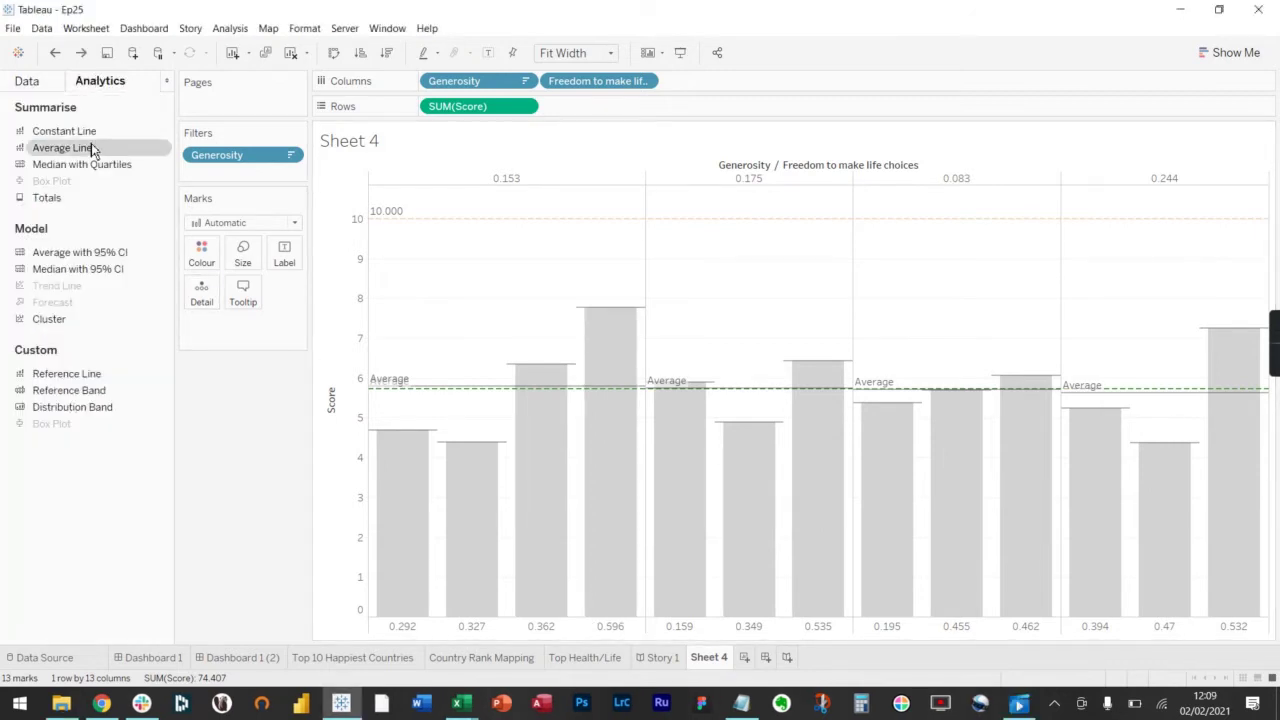
drag(92, 150, 235, 420)
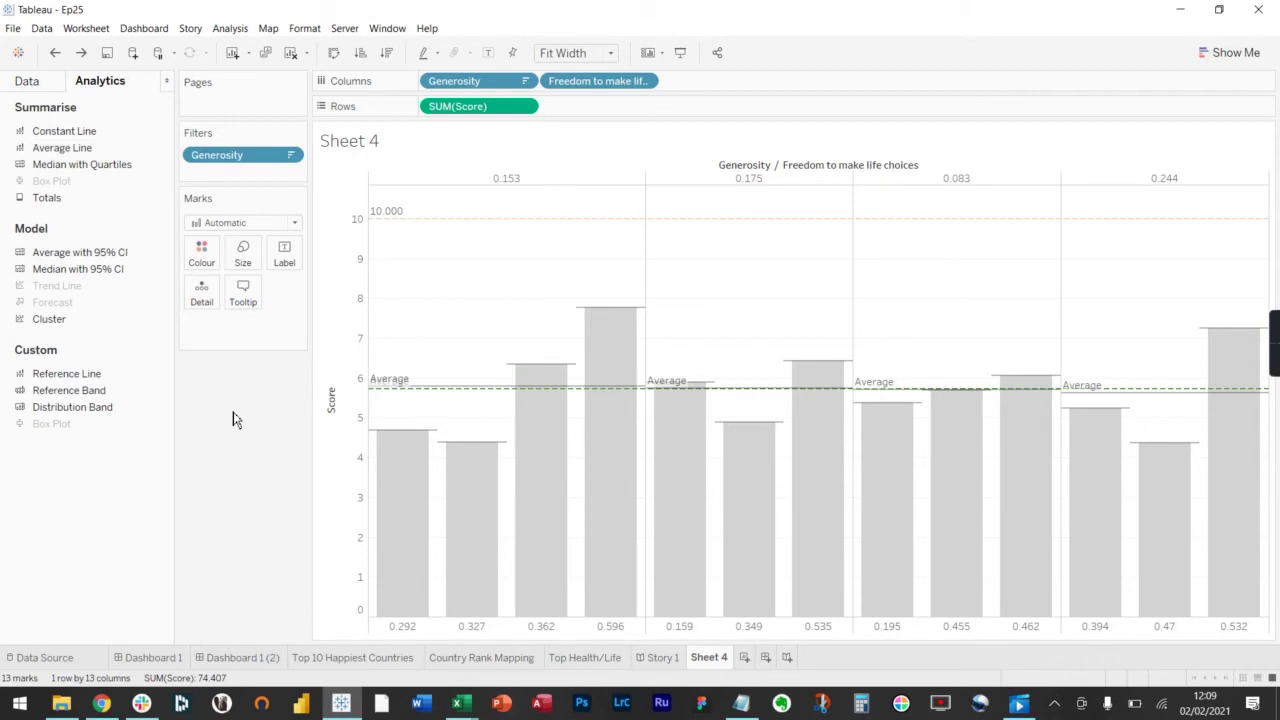
key(ctrl+z)
key(ctrl+z)
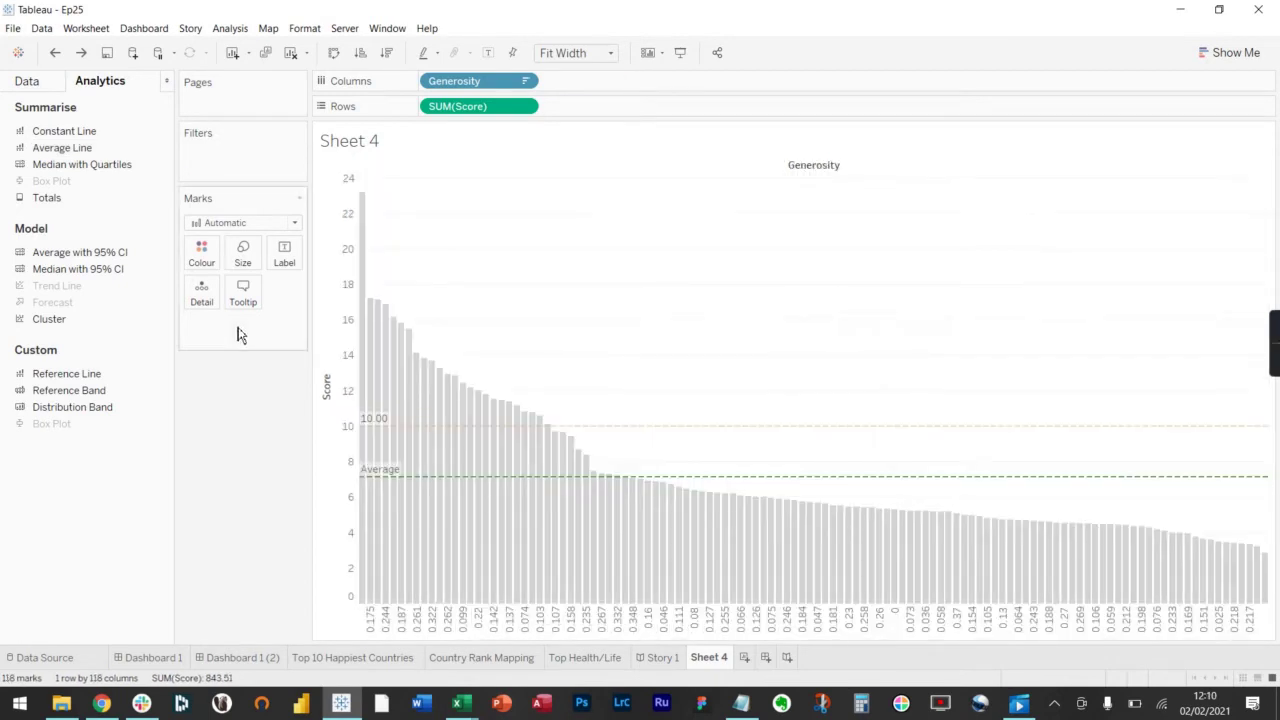
Add a median with quartiles to the Score by Generosity chart for the entire table
drag(65, 175, 489, 183)
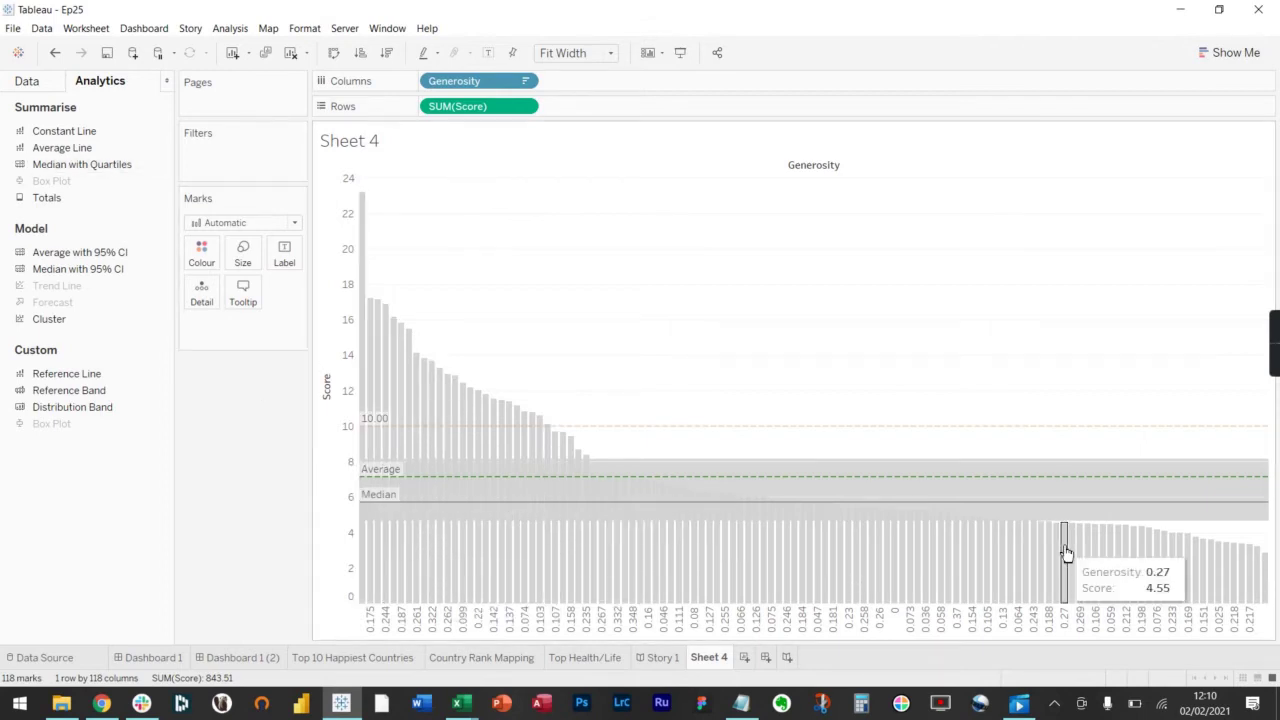
mouse_move(1050, 470)
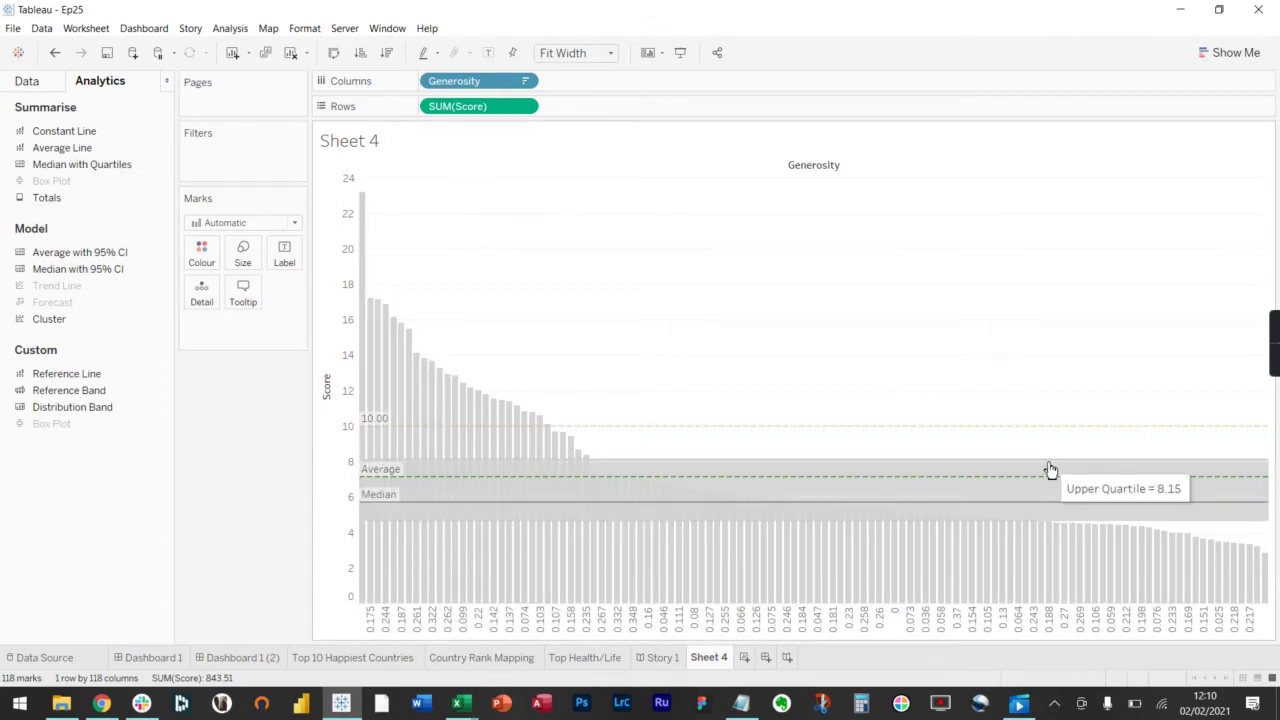
click(390, 499)
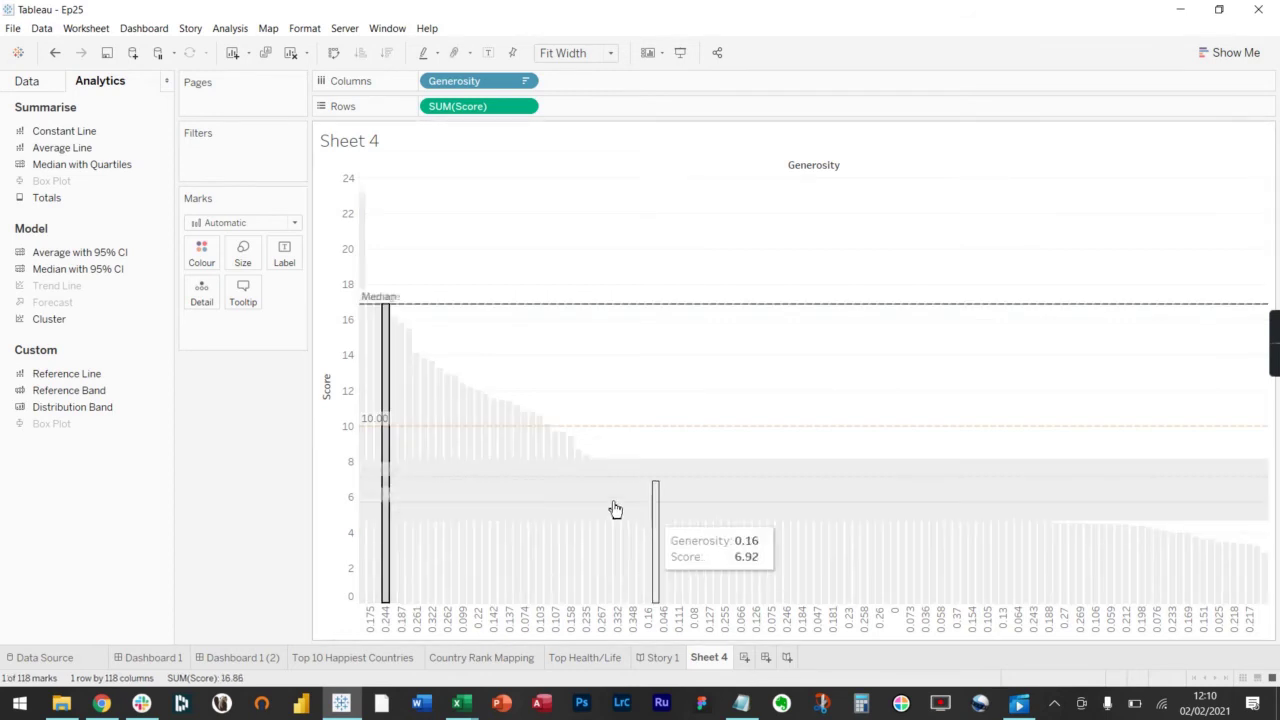
click(240, 466)
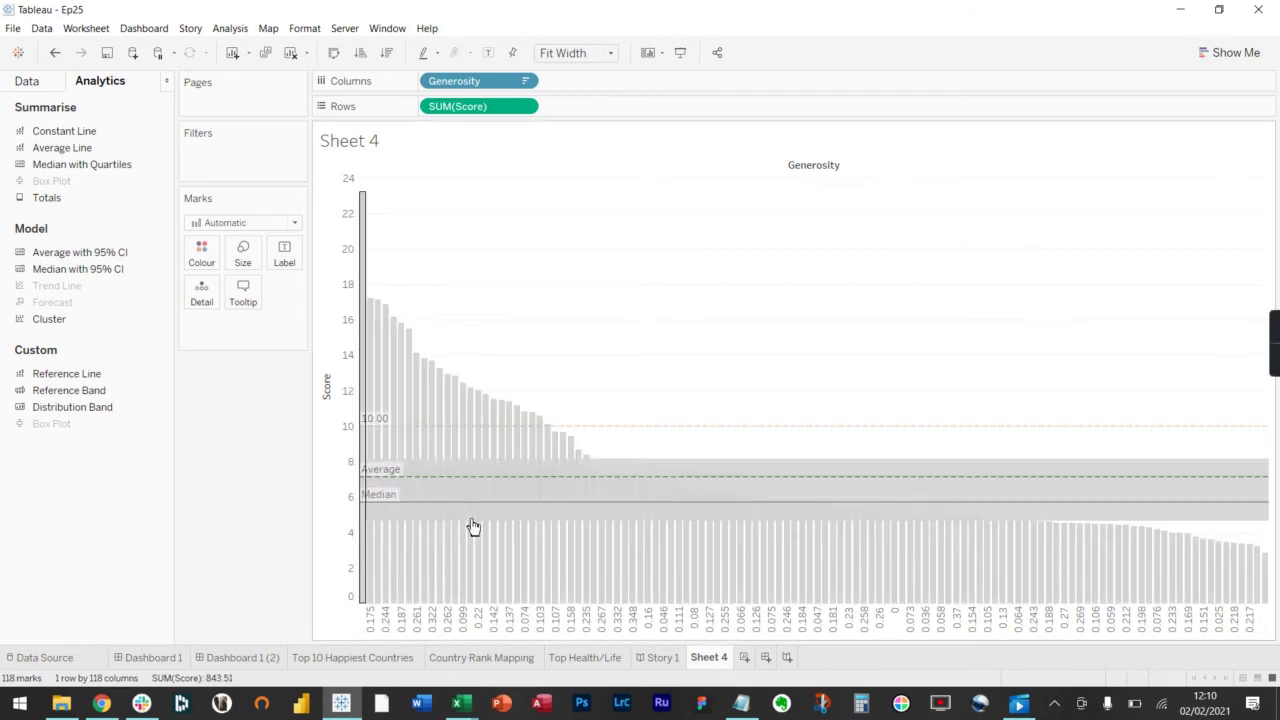
Edit the median reference line so that it is drawn as a dashed red line
click(1099, 502)
click(1161, 526)
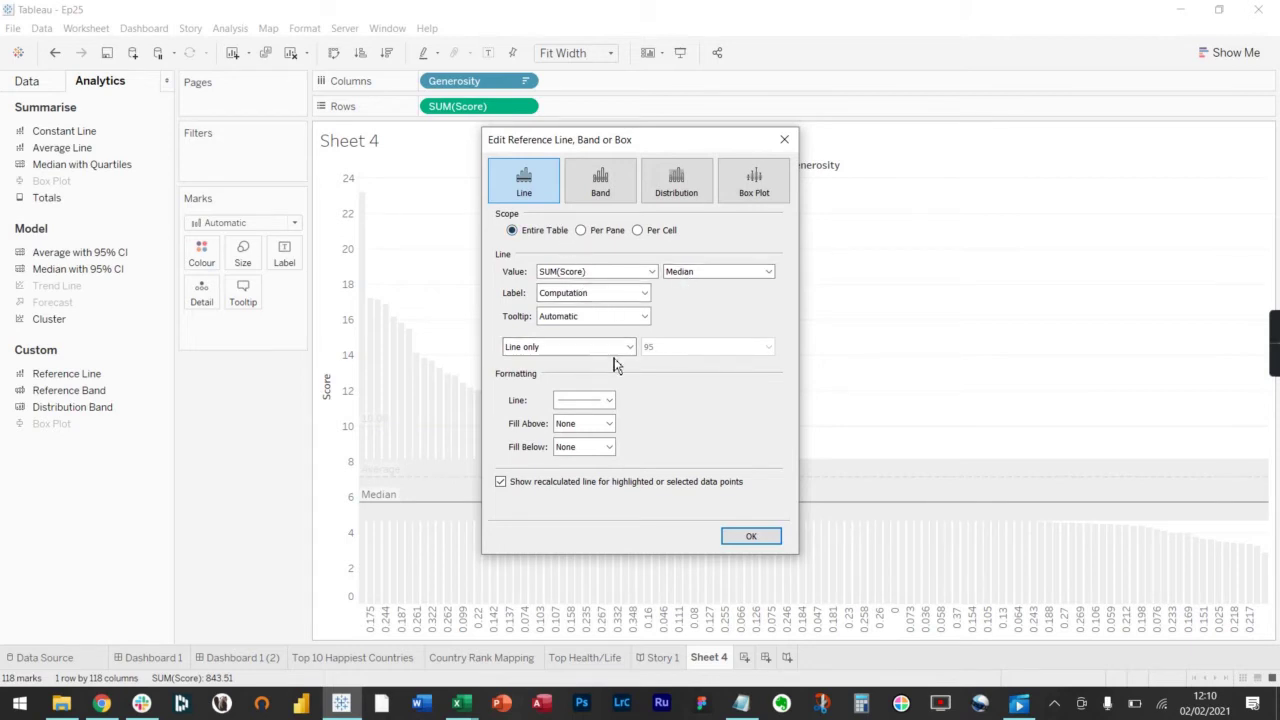
click(599, 406)
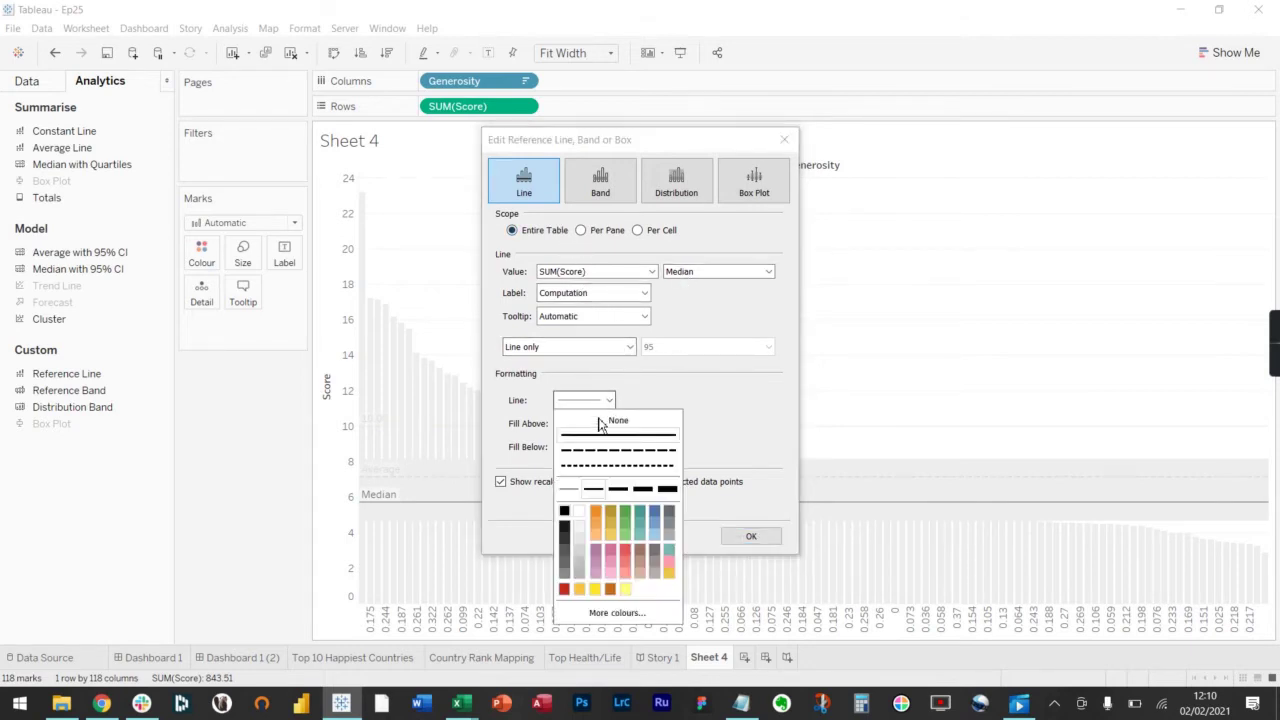
click(600, 464)
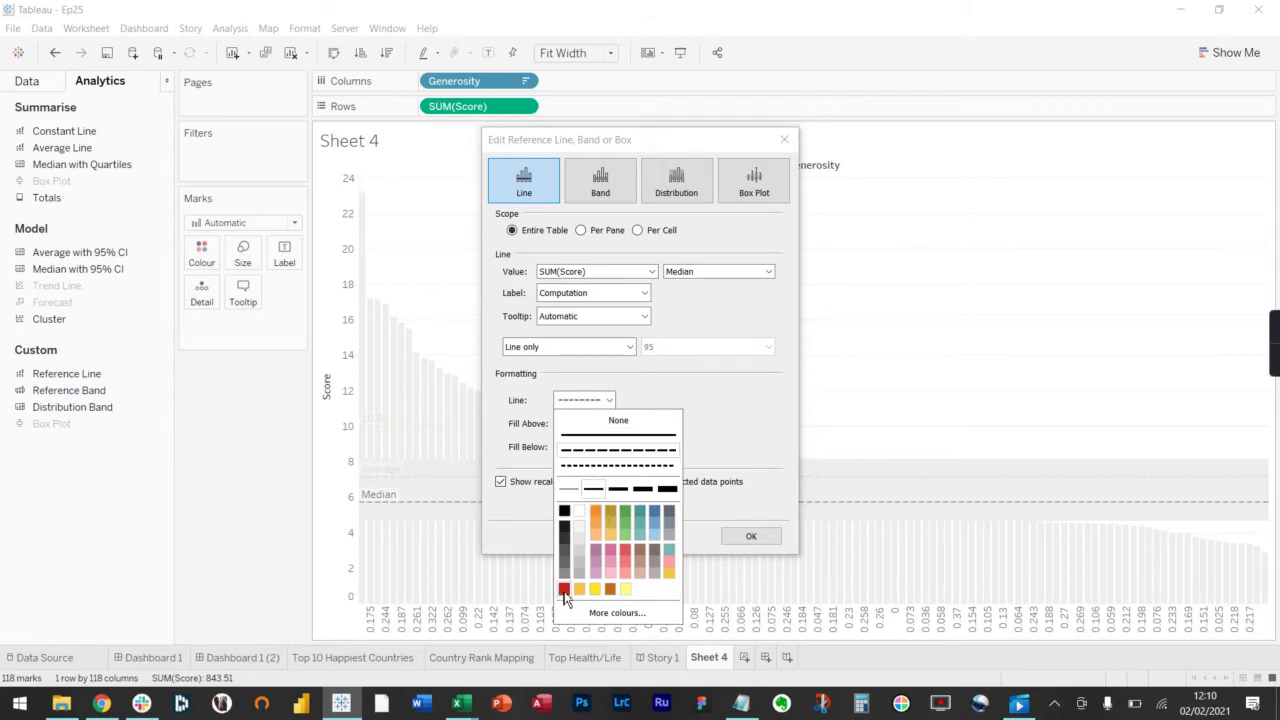
click(769, 396)
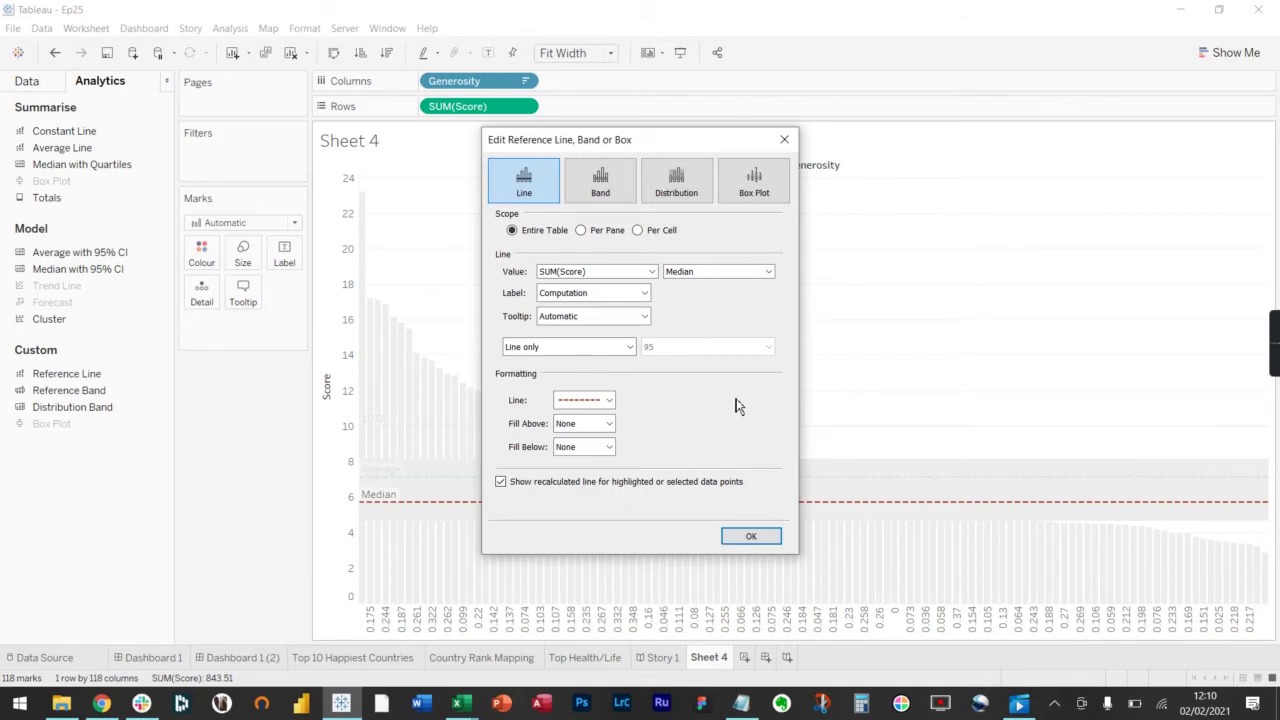
Preview the Band, Distribution and Box Plot types for the median reference, and return it to Line
click(605, 189)
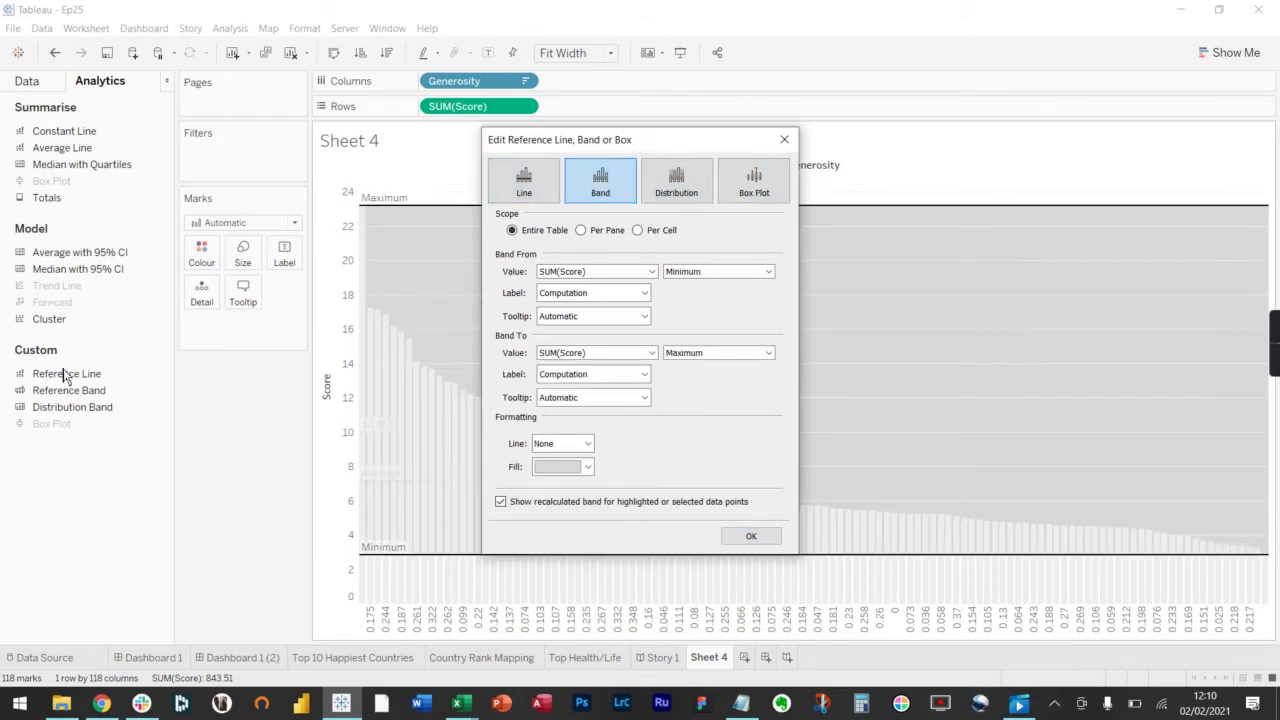
click(522, 173)
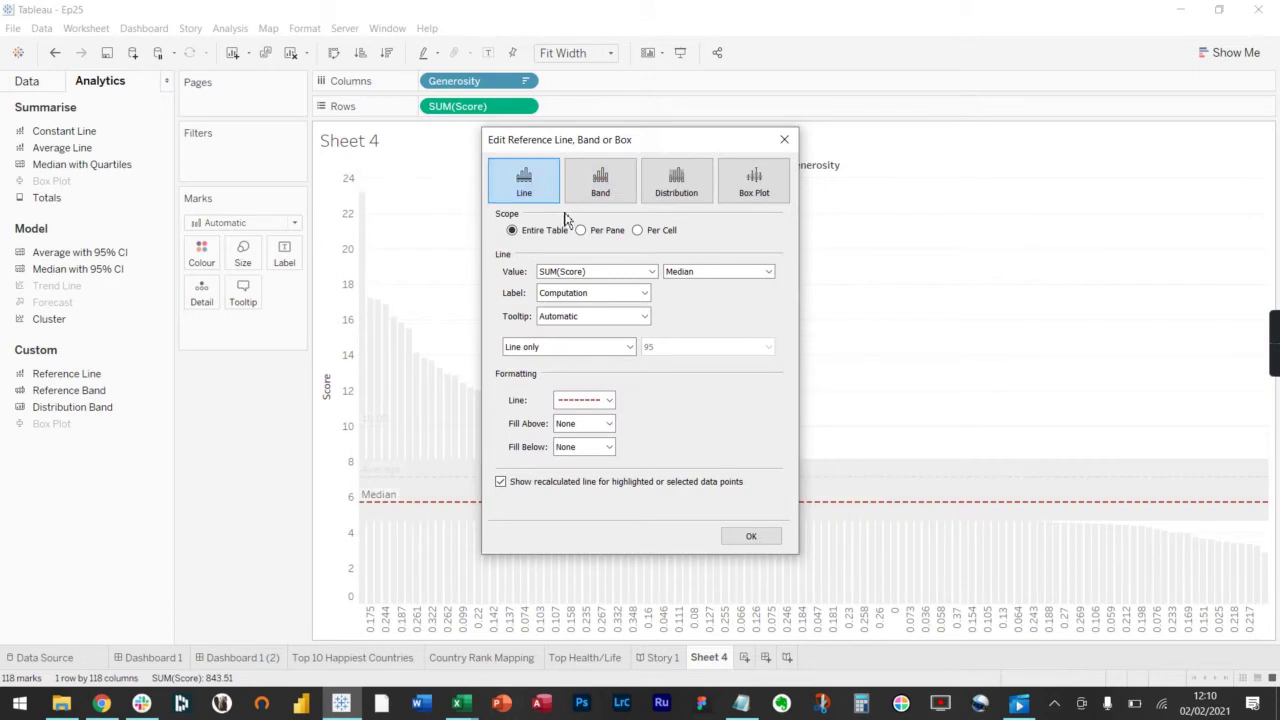
click(677, 190)
click(766, 197)
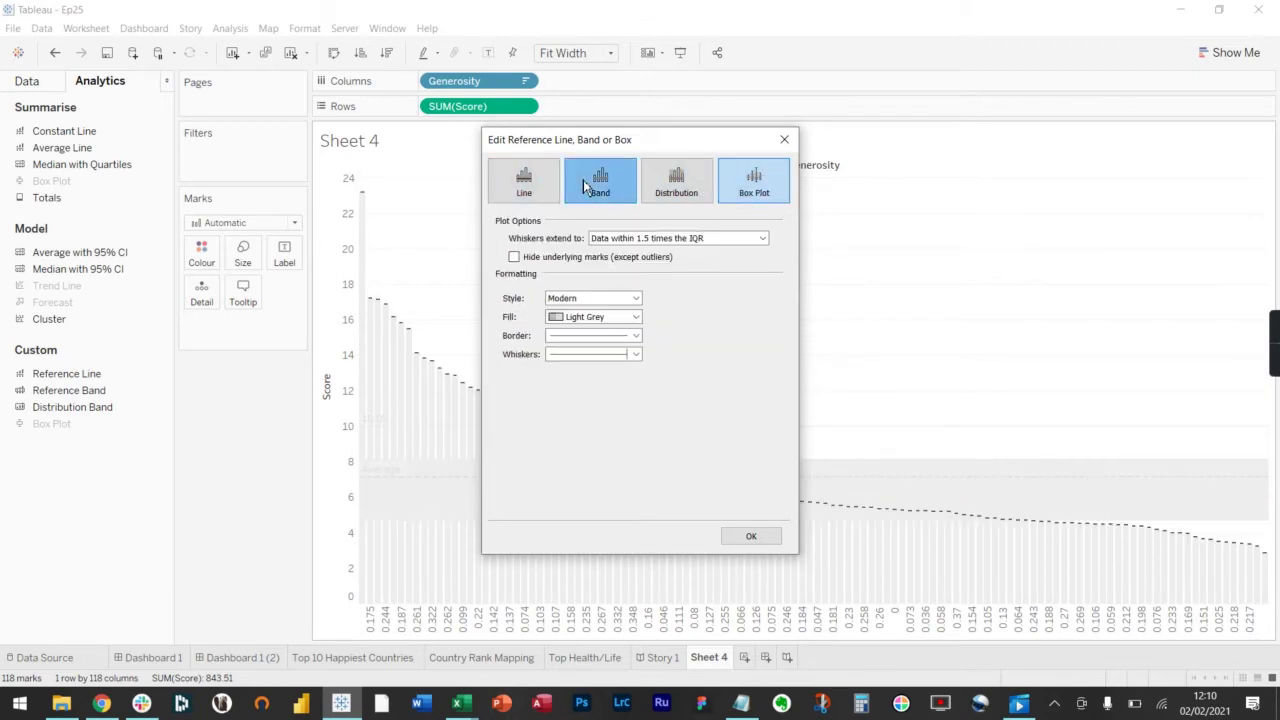
click(594, 178)
click(527, 185)
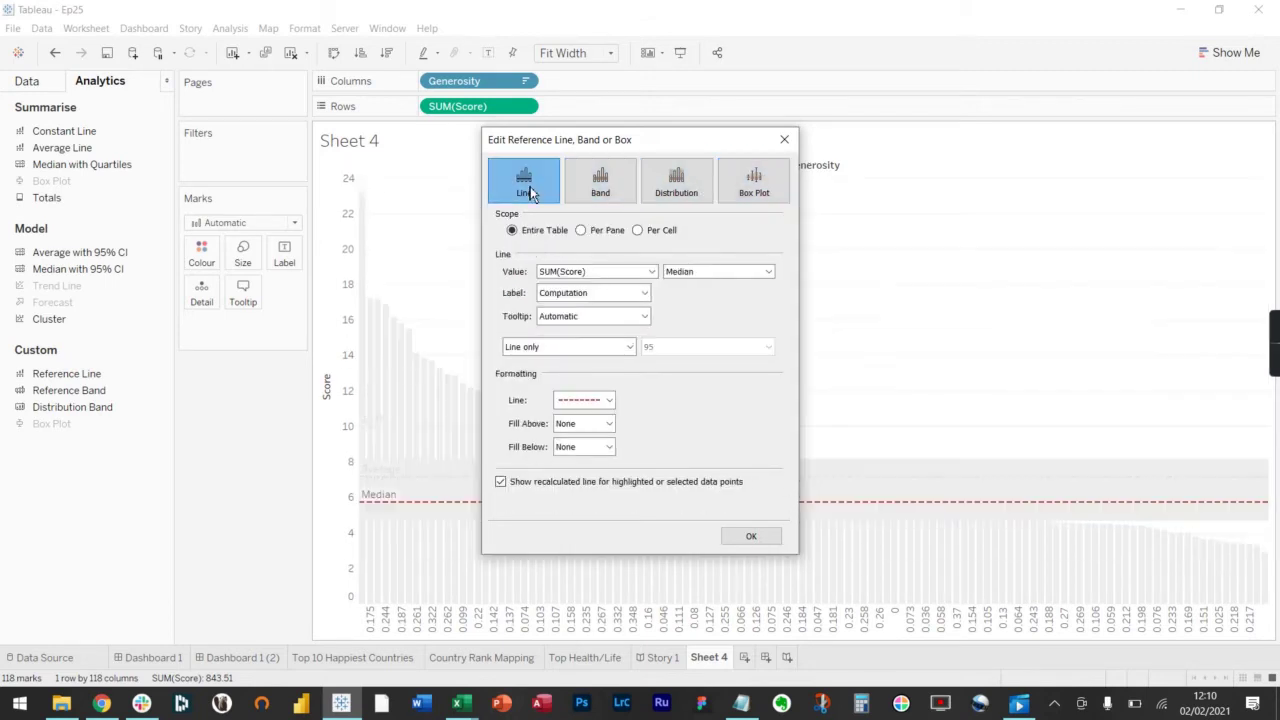
Review the median line's label choices, keep Computation, and apply the reference line settings
click(624, 296)
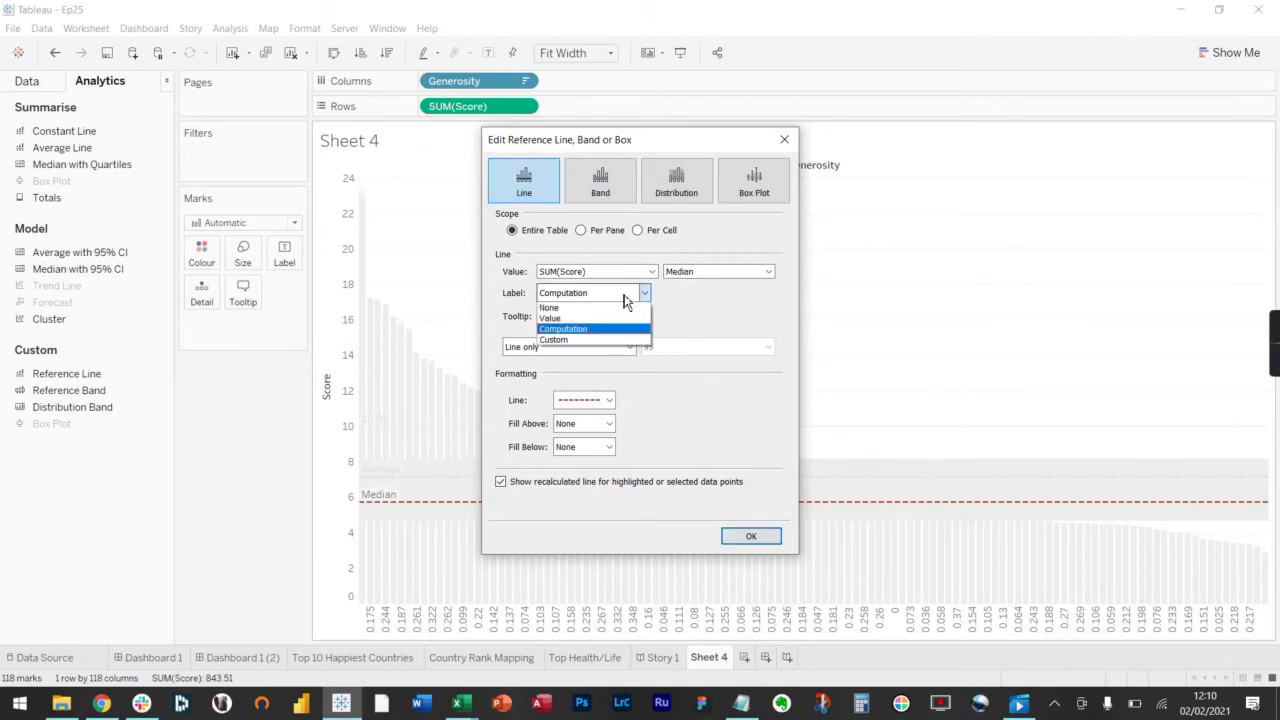
click(624, 297)
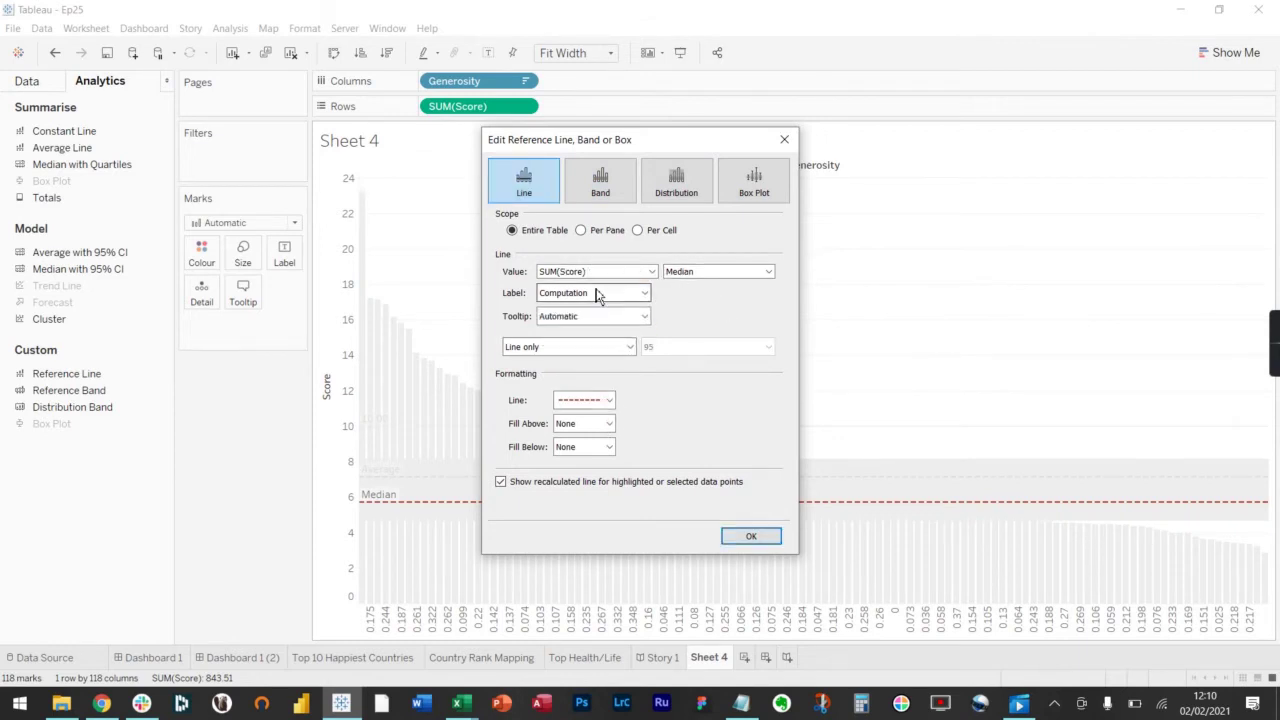
click(760, 537)
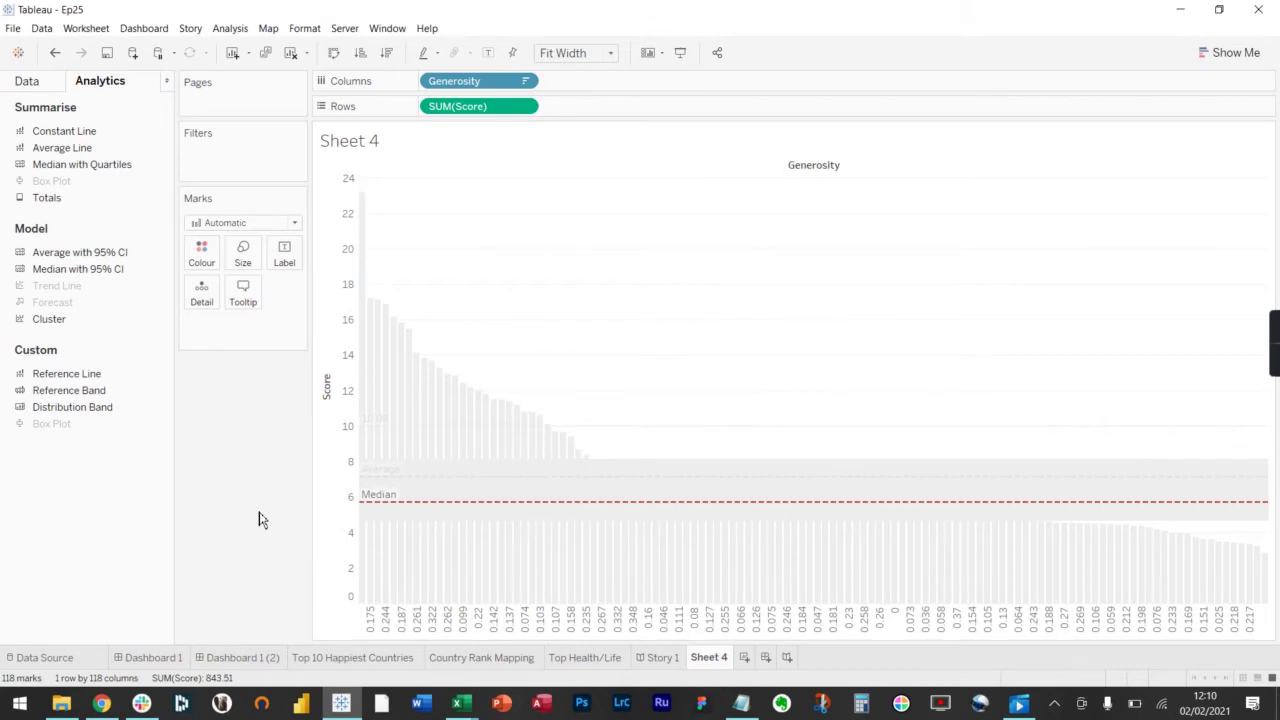
Review the formatting options available for the median line and its label
right_click(964, 511)
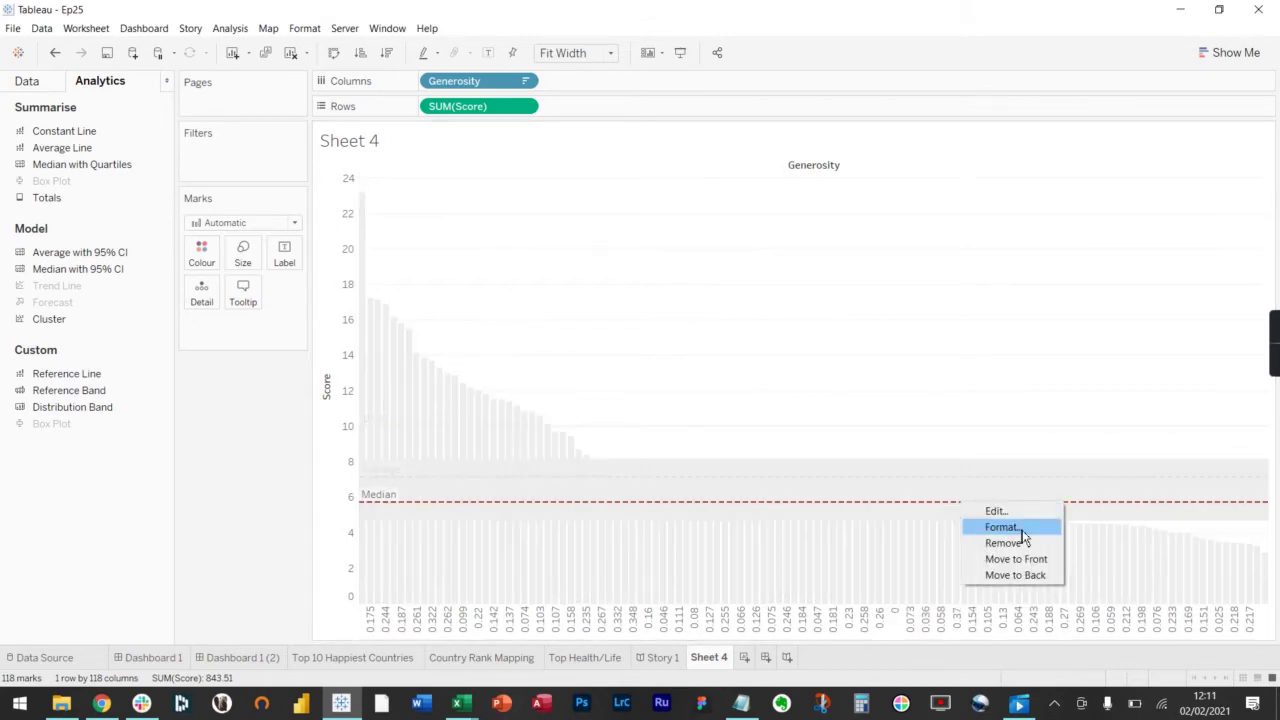
click(1001, 527)
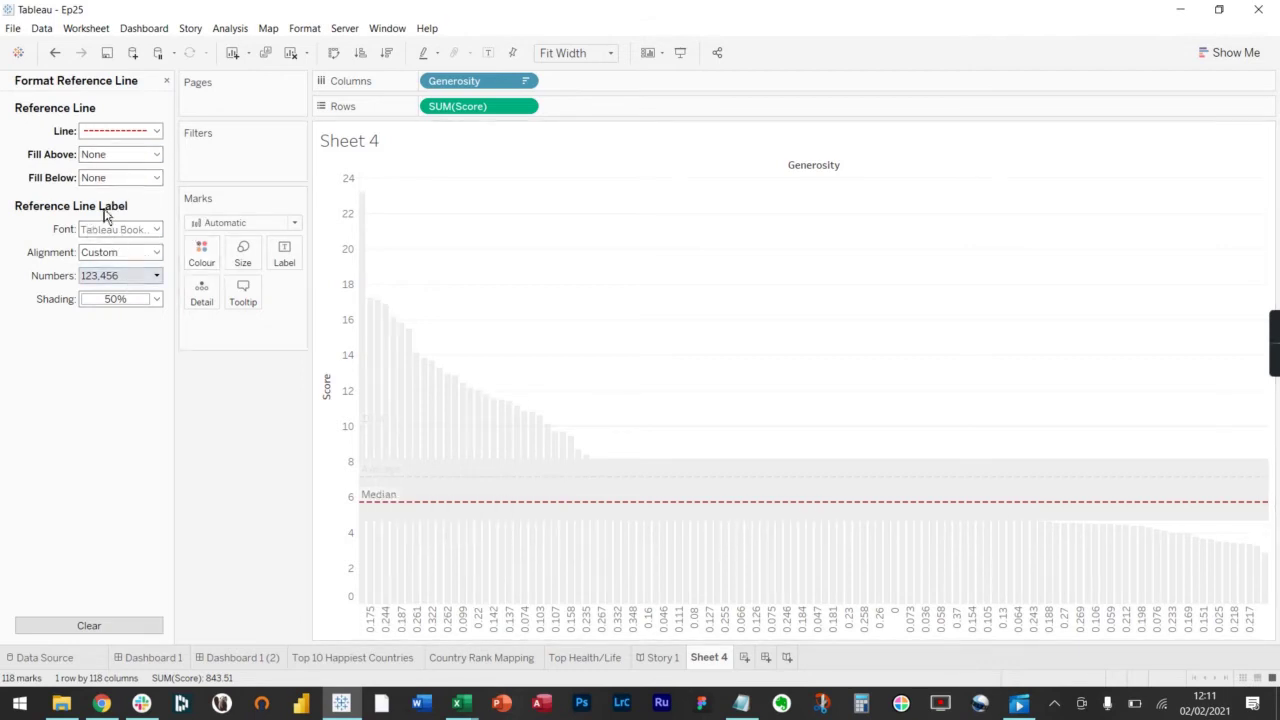
click(167, 84)
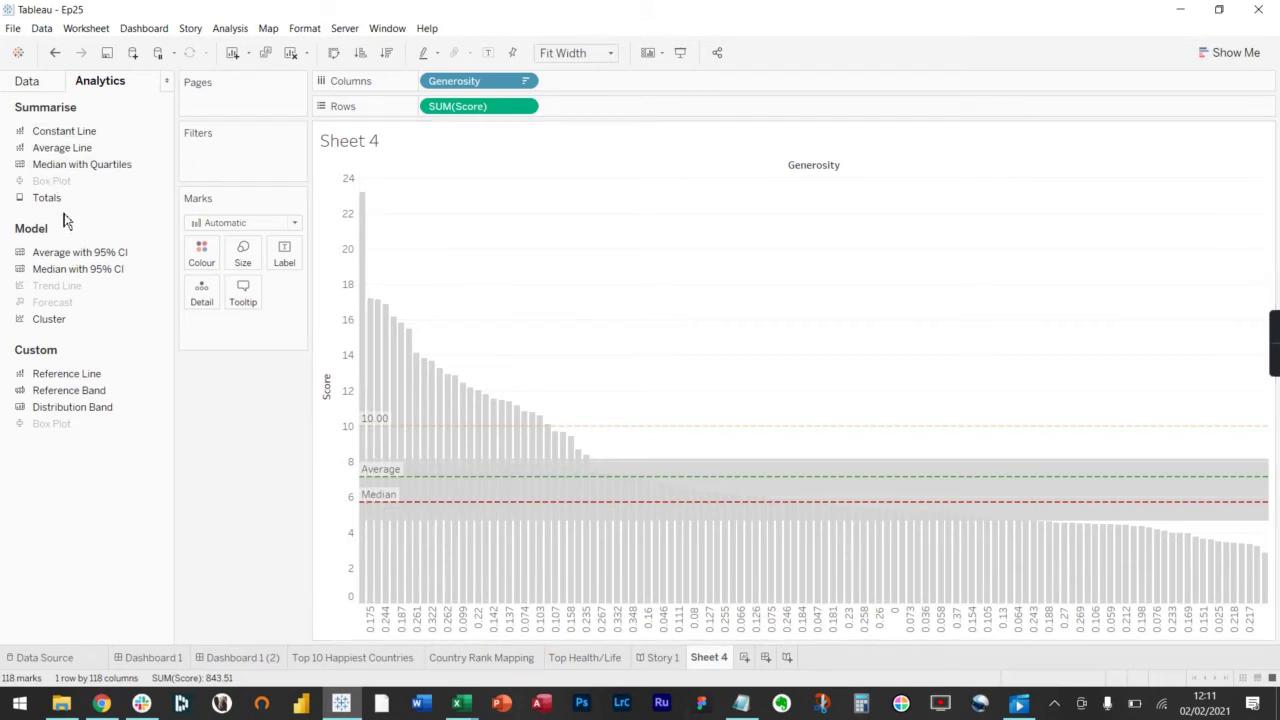
Add a grand total to the chart and change the Score aggregation in Rows to average
drag(55, 207, 617, 206)
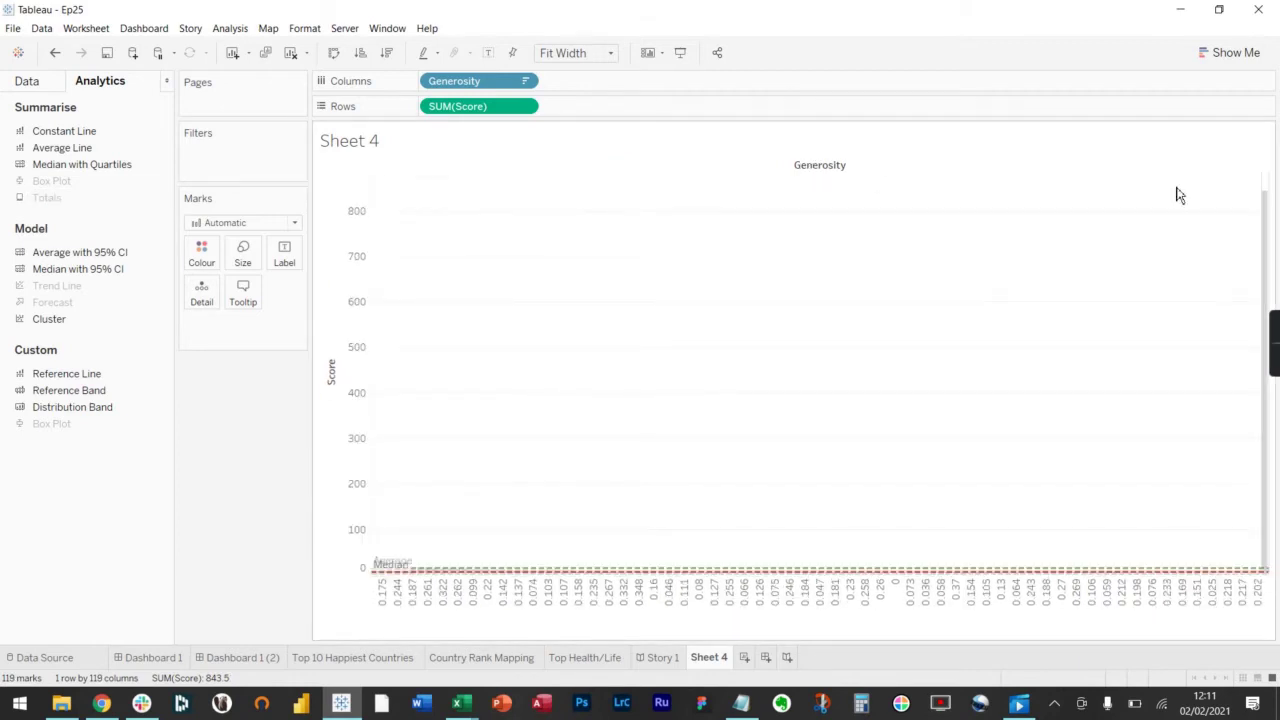
mouse_move(1267, 225)
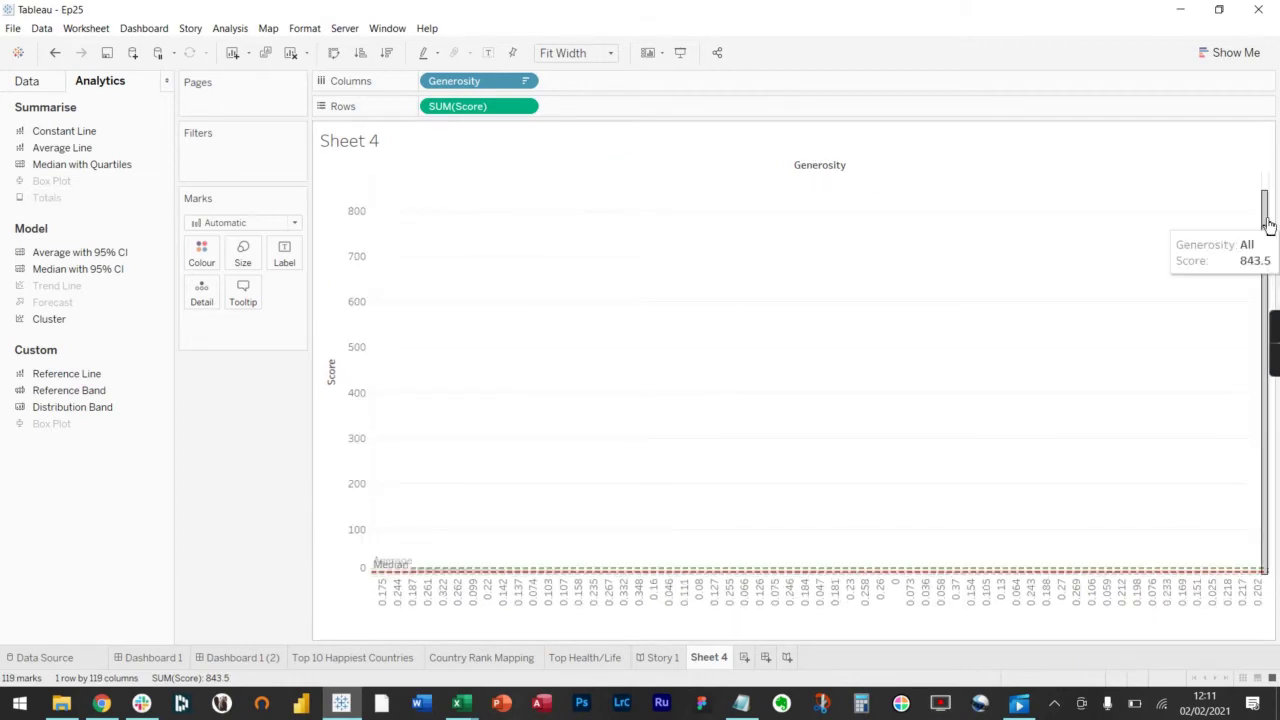
click(524, 106)
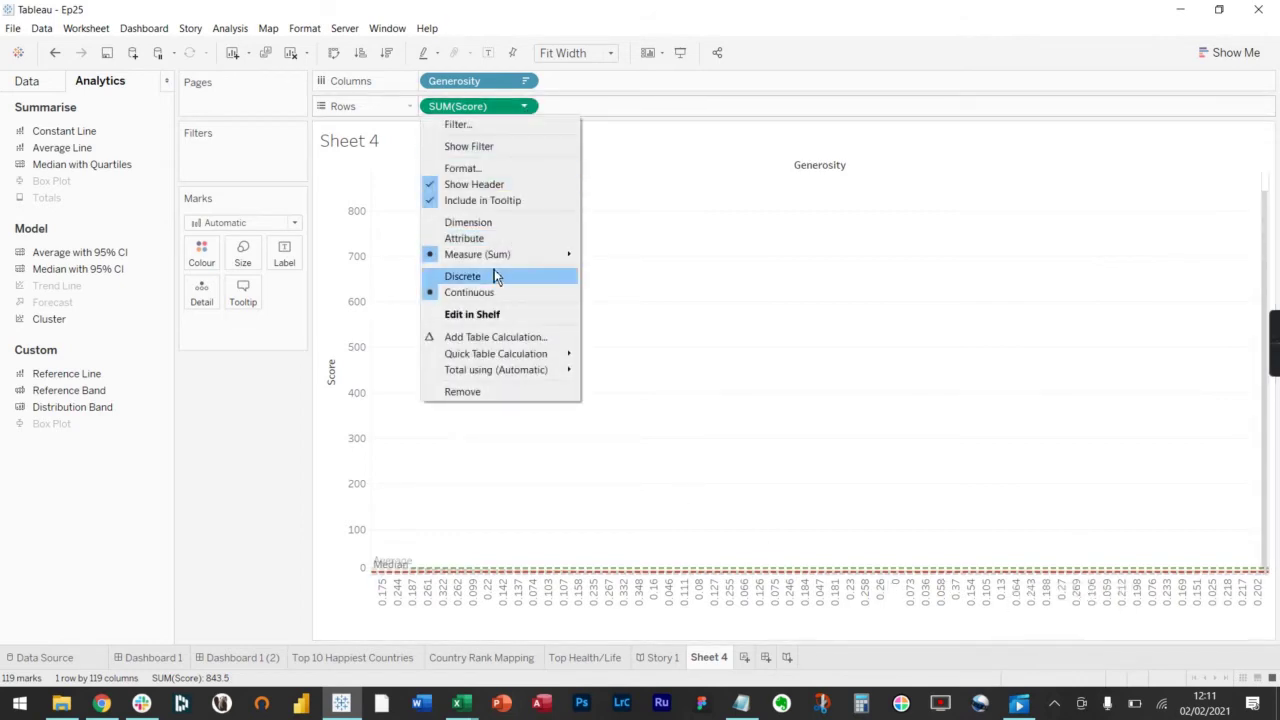
mouse_move(493, 261)
click(657, 271)
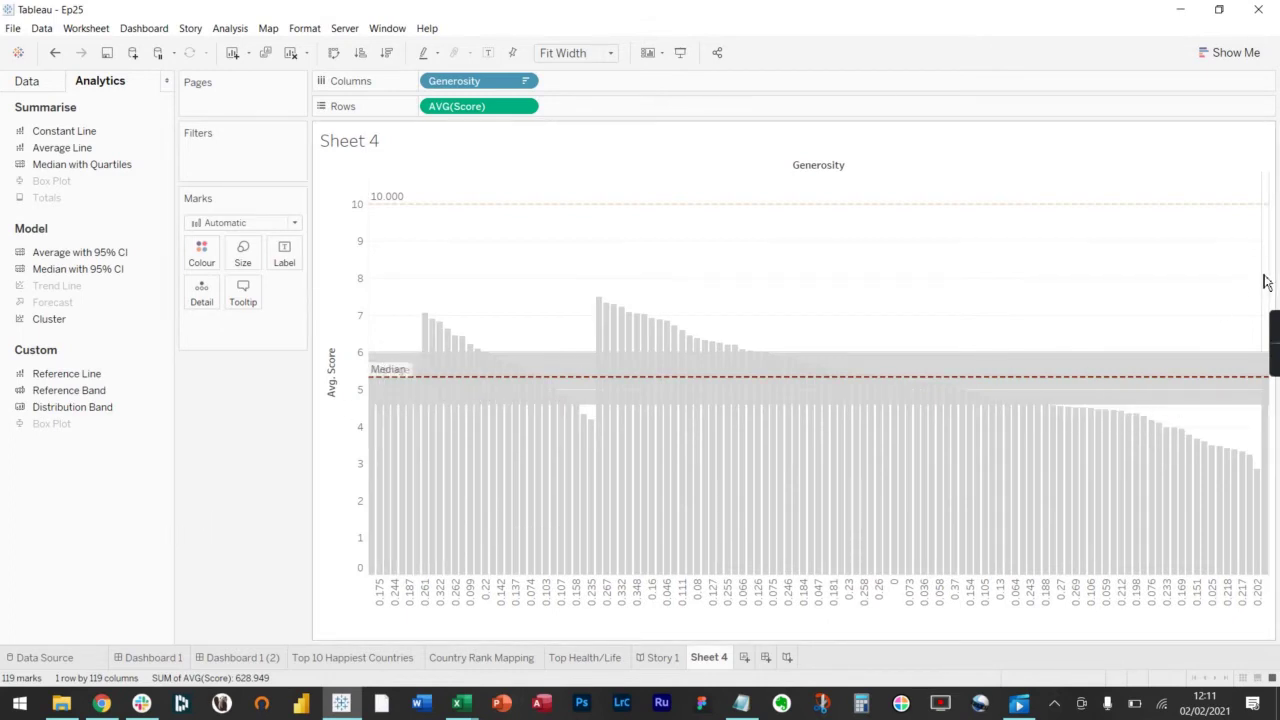
Inspect the grand total bar's average Score and the colour options for the marks
mouse_move(1264, 316)
mouse_move(1268, 453)
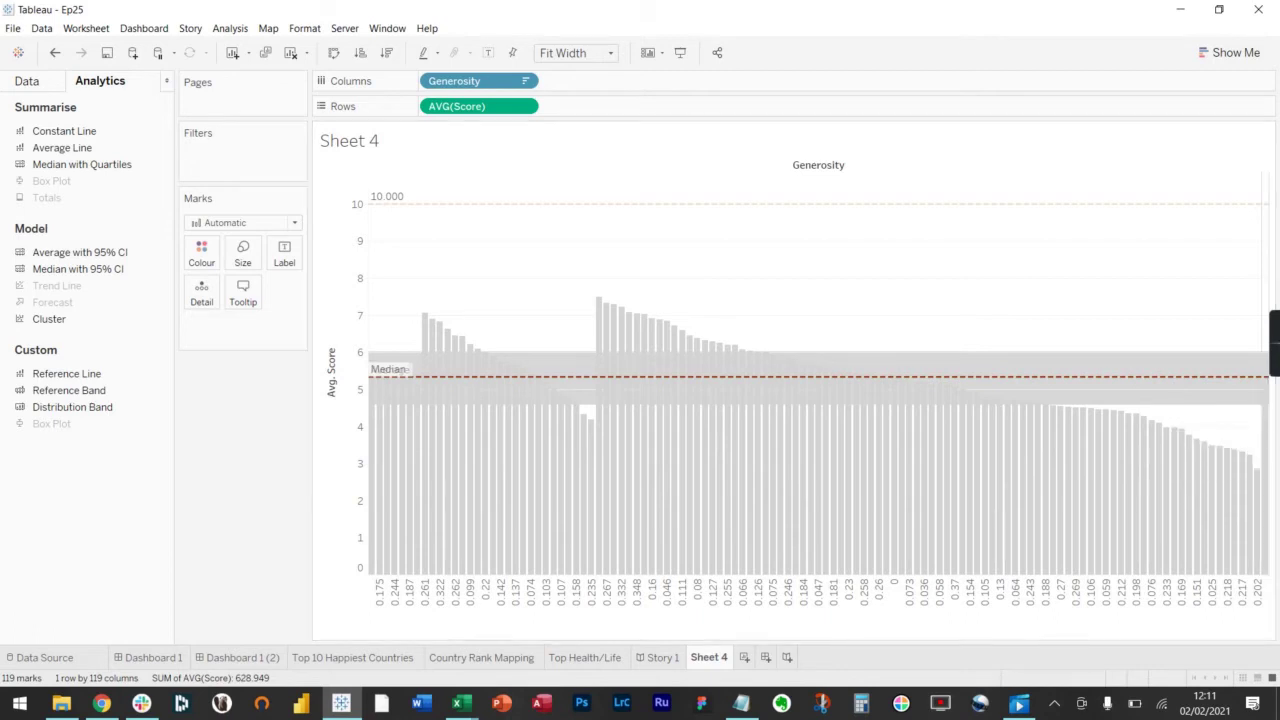
click(1268, 452)
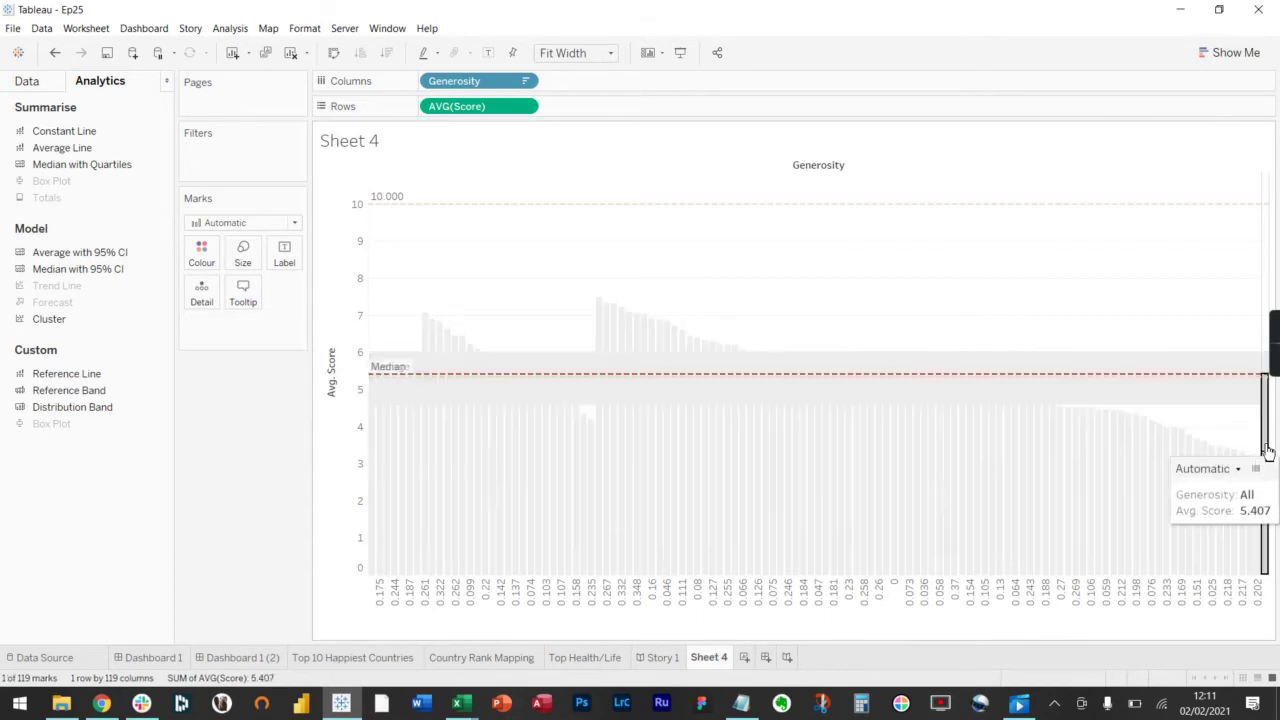
click(204, 254)
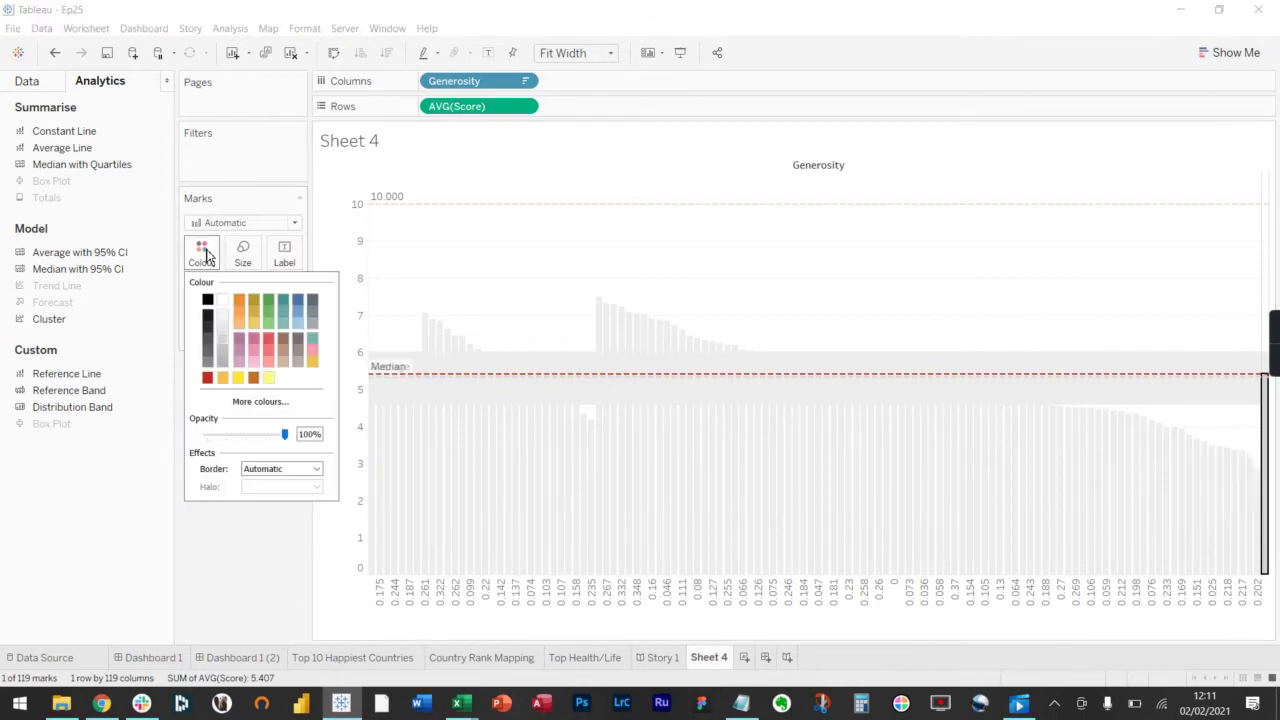
click(237, 531)
click(1197, 409)
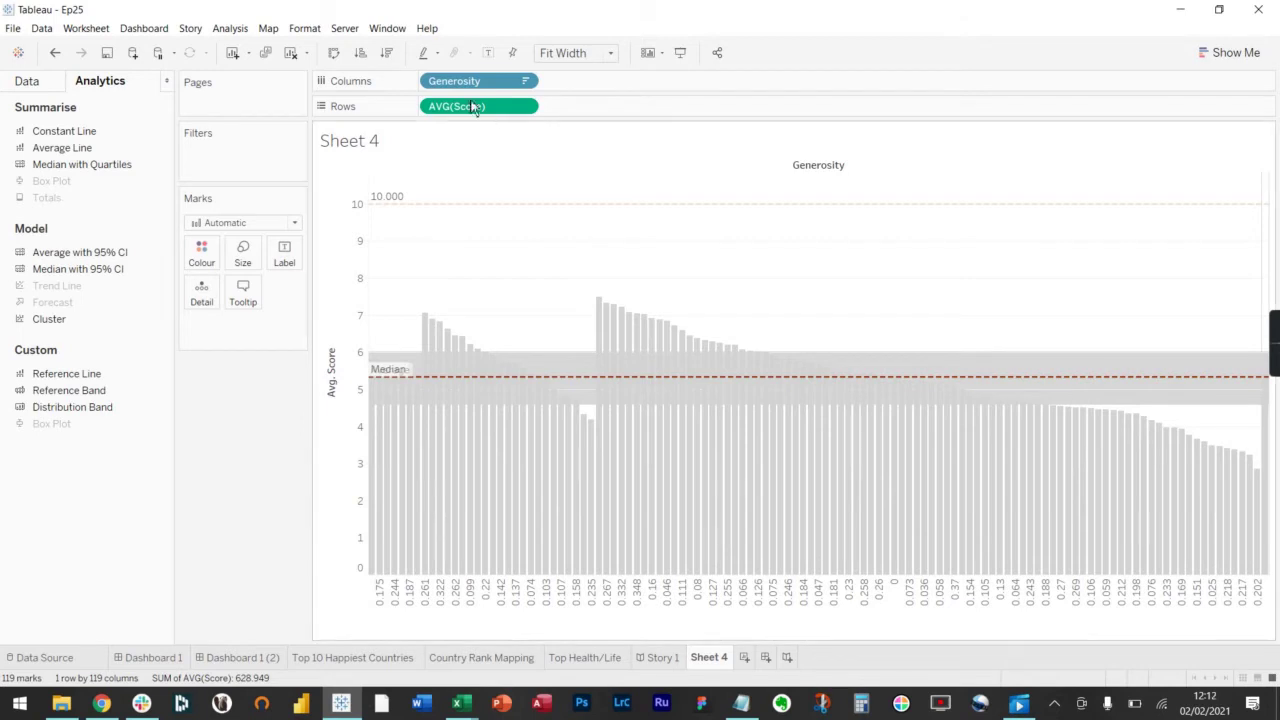
Sort the Generosity bars by average Score in ascending order, and switch the sort to descending
click(362, 55)
click(362, 55)
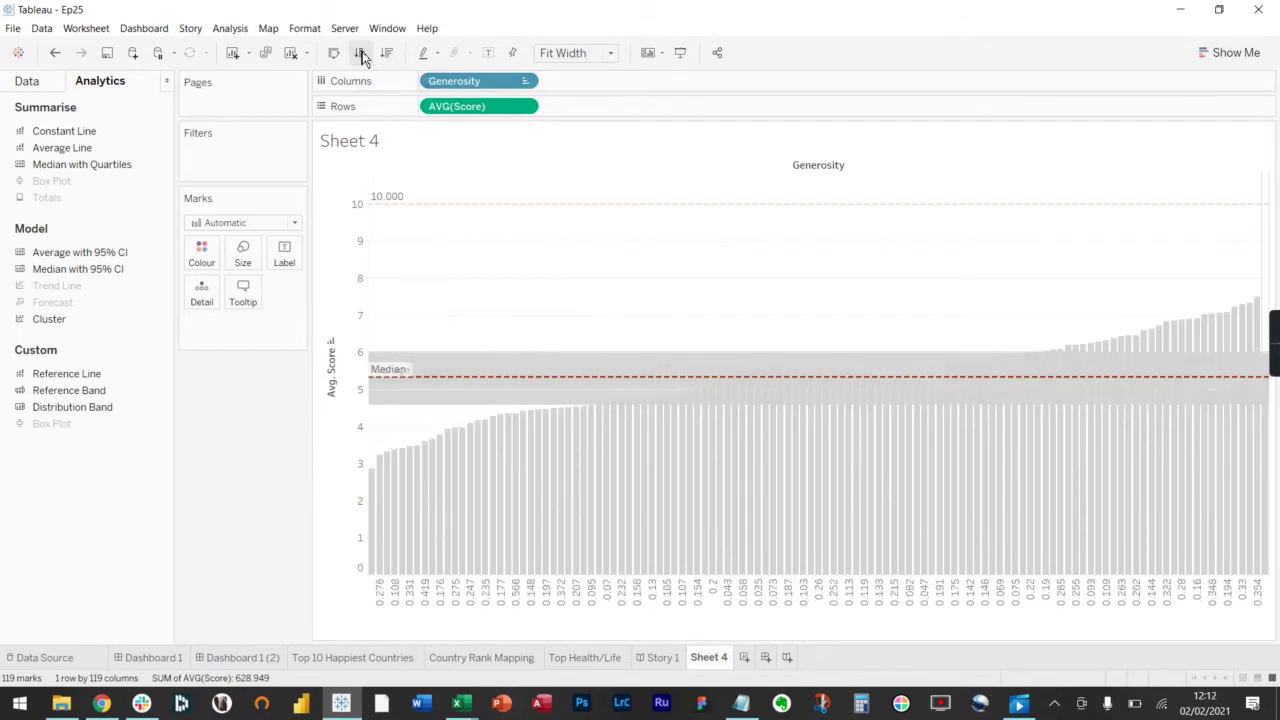
click(386, 55)
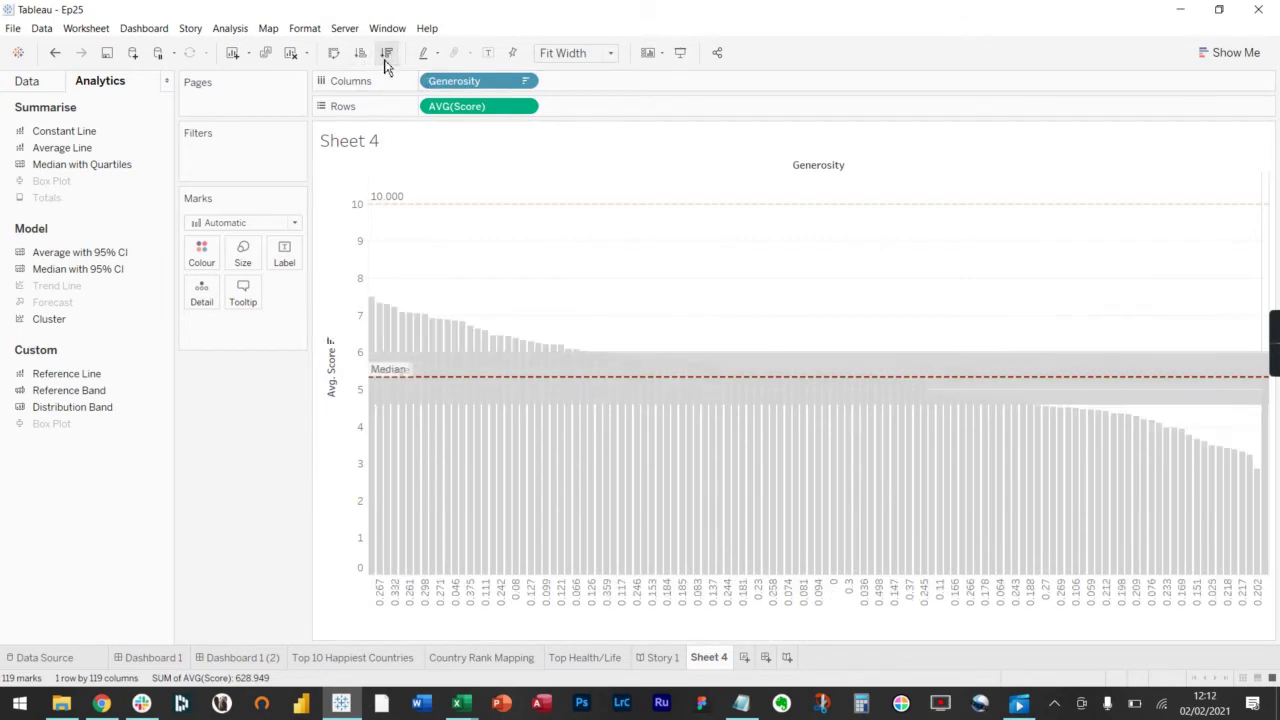
Swap the rows and columns to examine the chart as horizontal bars, and swap them back
click(334, 55)
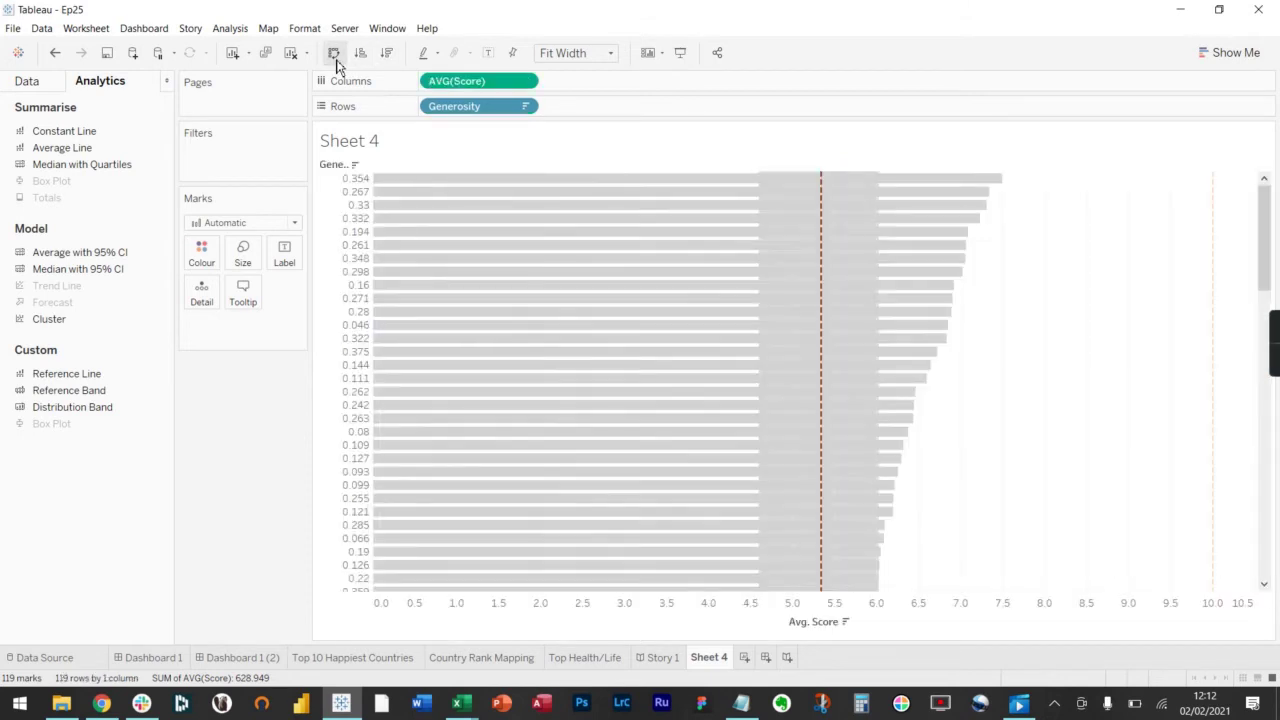
scroll(766, 388, down, 10)
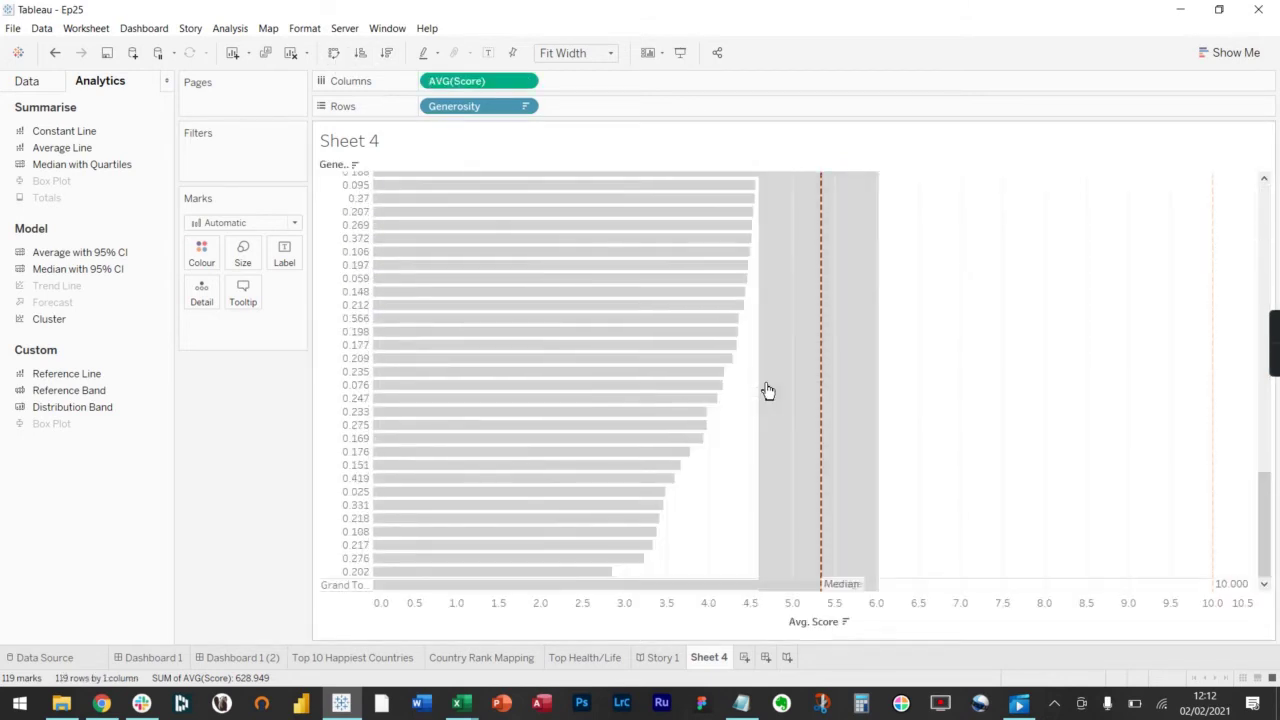
scroll(549, 514, up, 10)
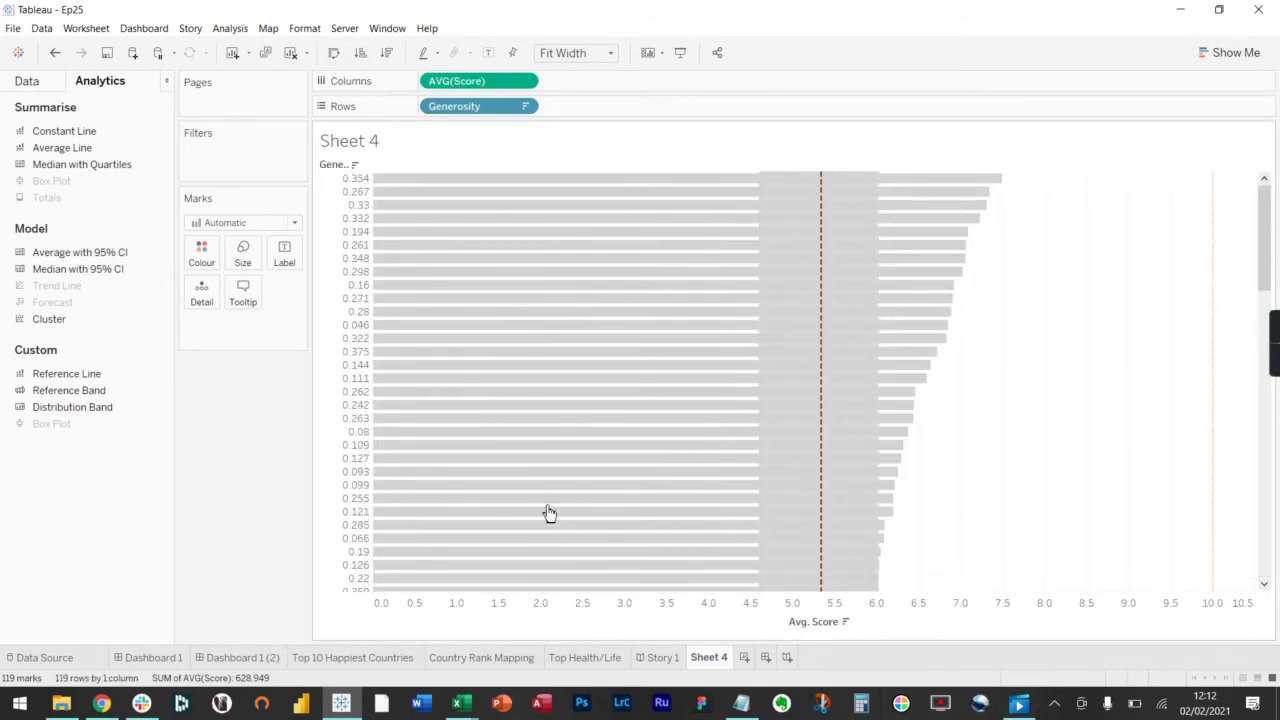
click(333, 55)
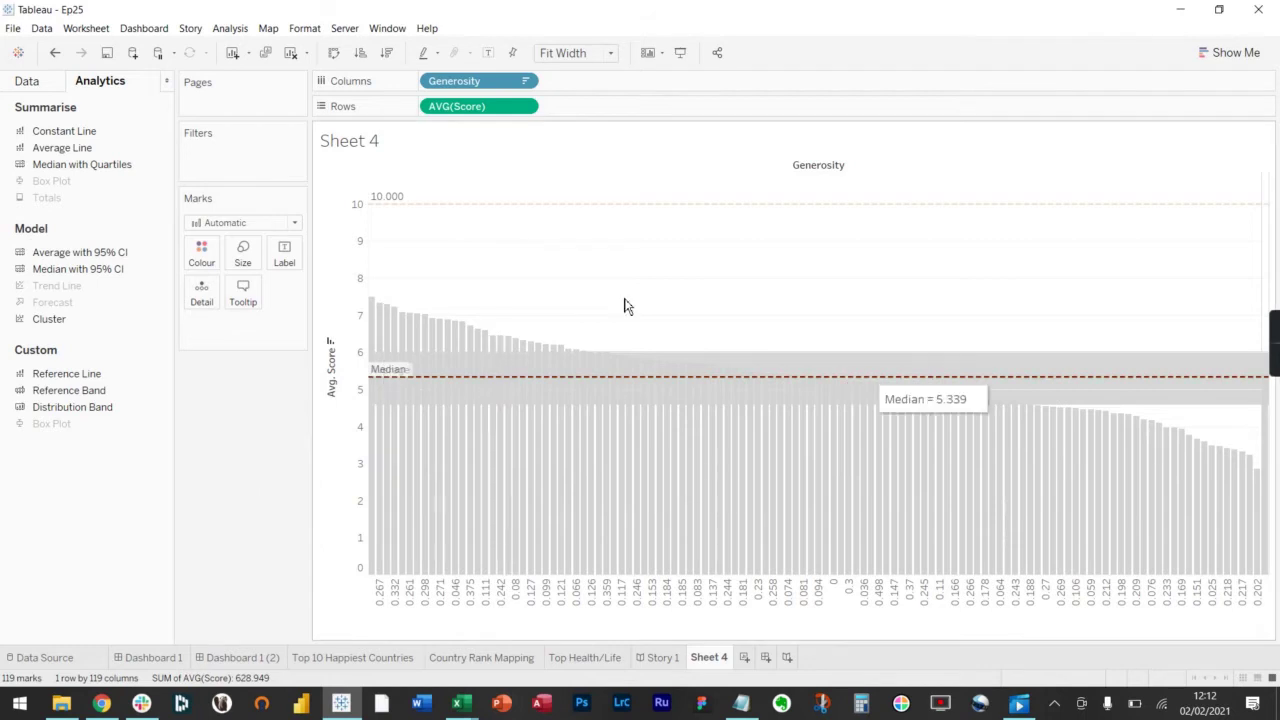
Undo the average Score sorting, the change to average aggregation and the grand total
key(ctrl+z)
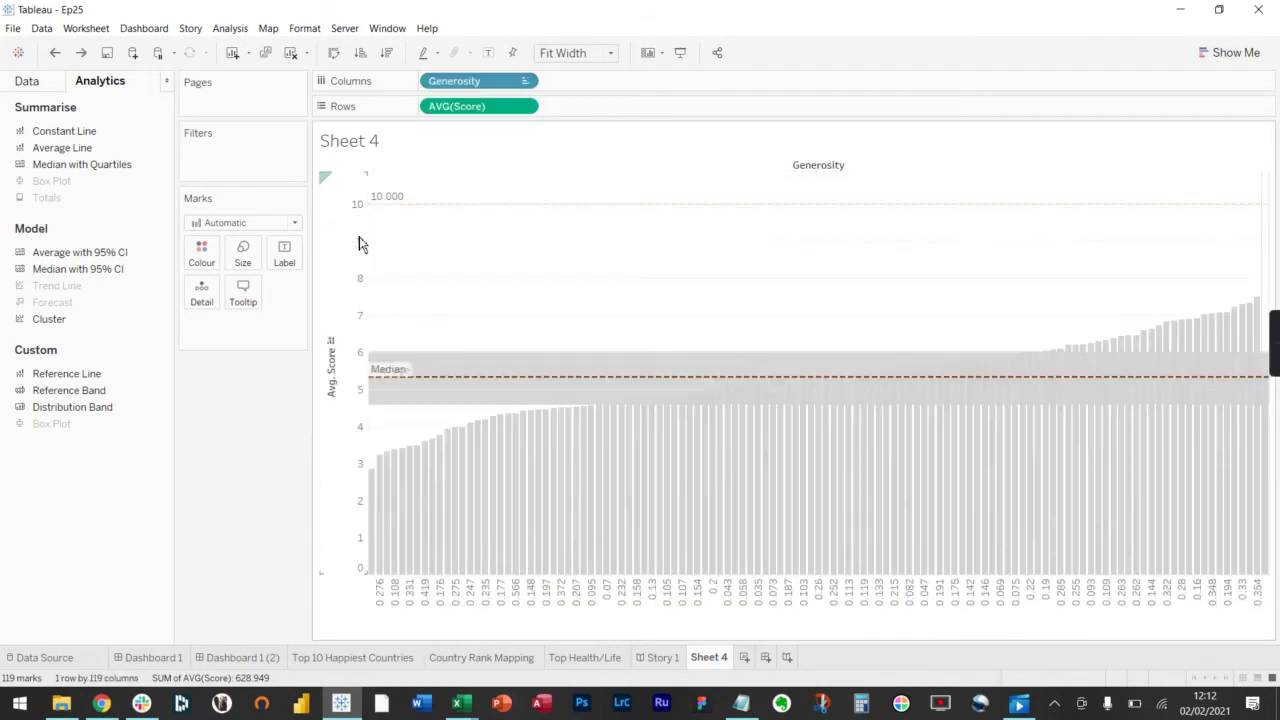
key(ctrl+y)
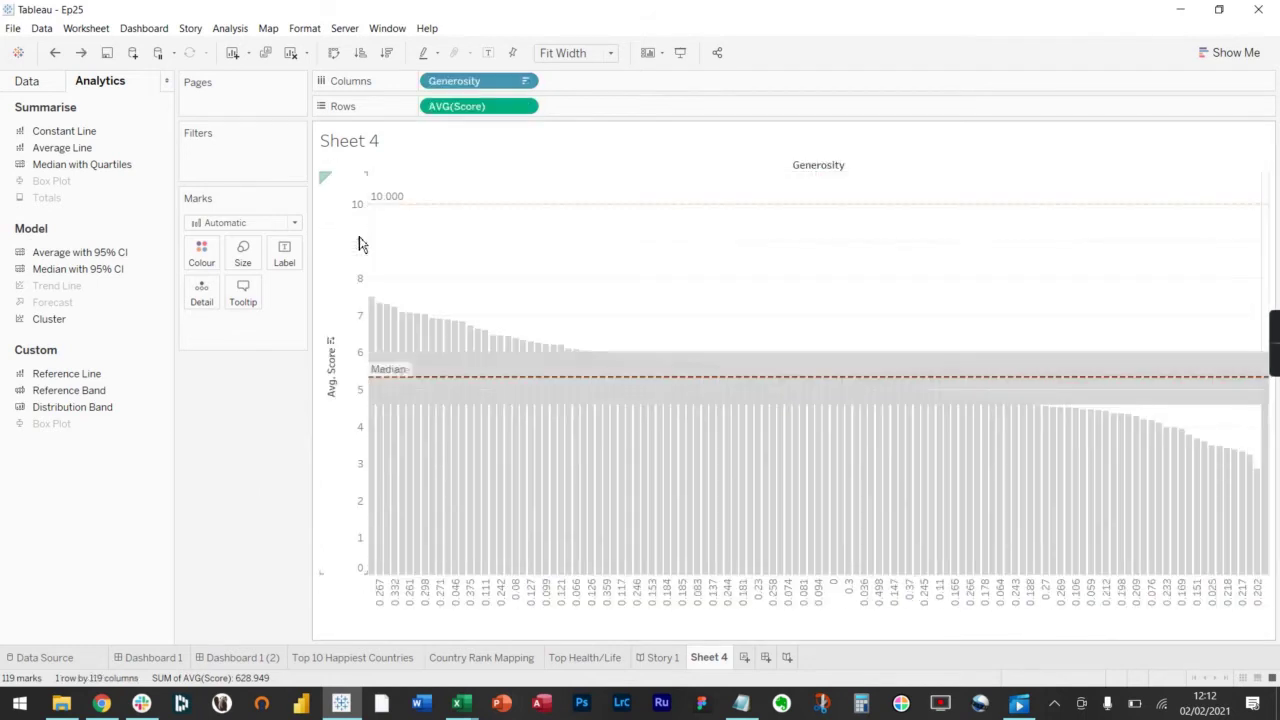
key(ctrl+z)
key(ctrl+z)
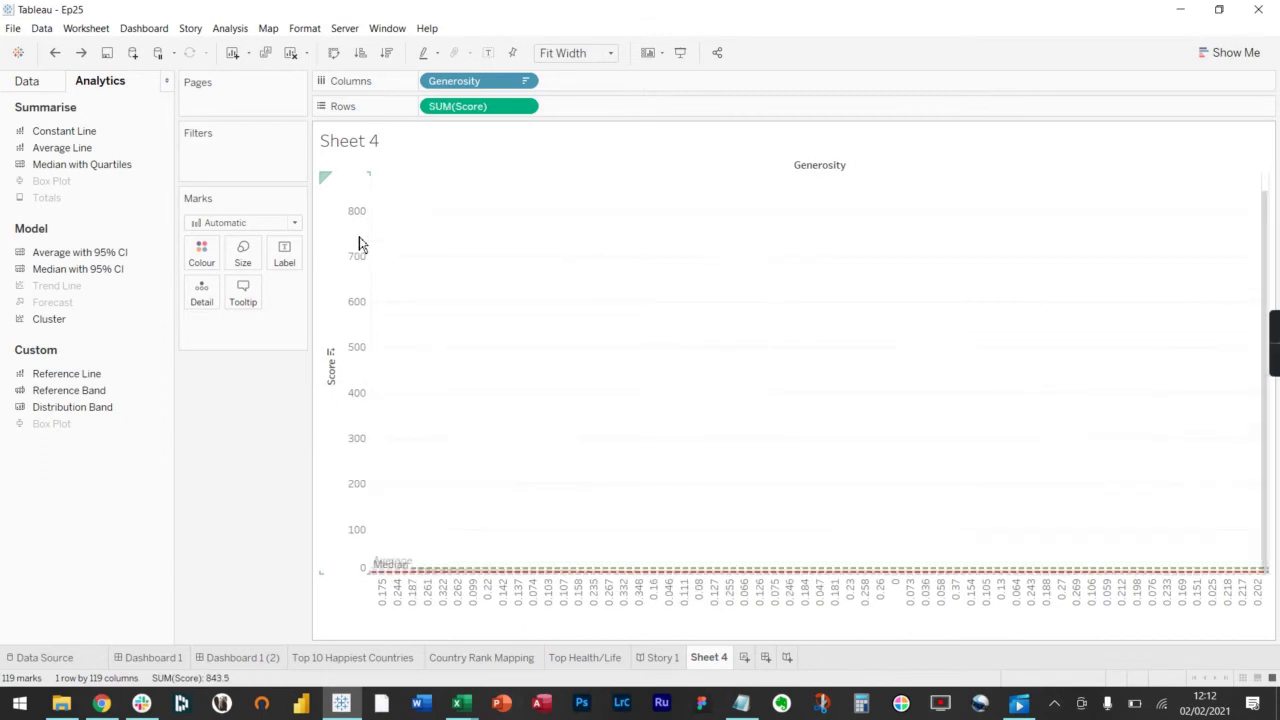
key(ctrl+z)
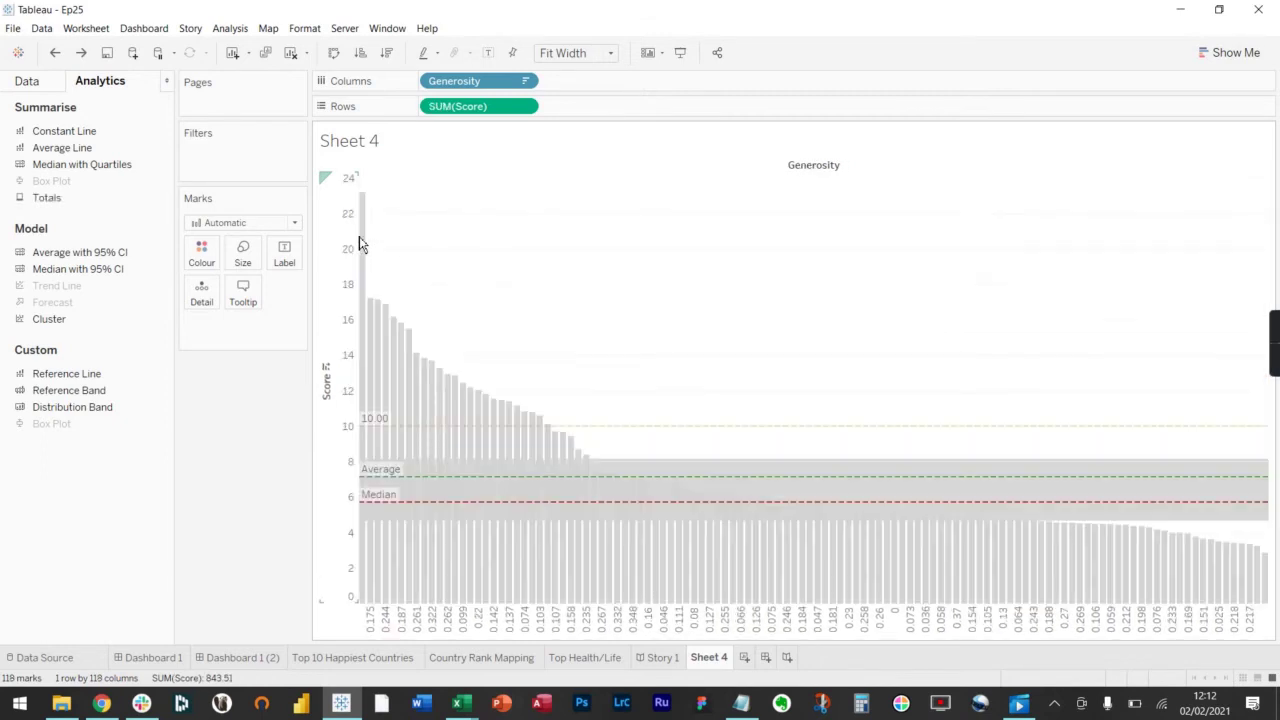
Remove the constant line at 10 and the average line from the chart
right_click(379, 427)
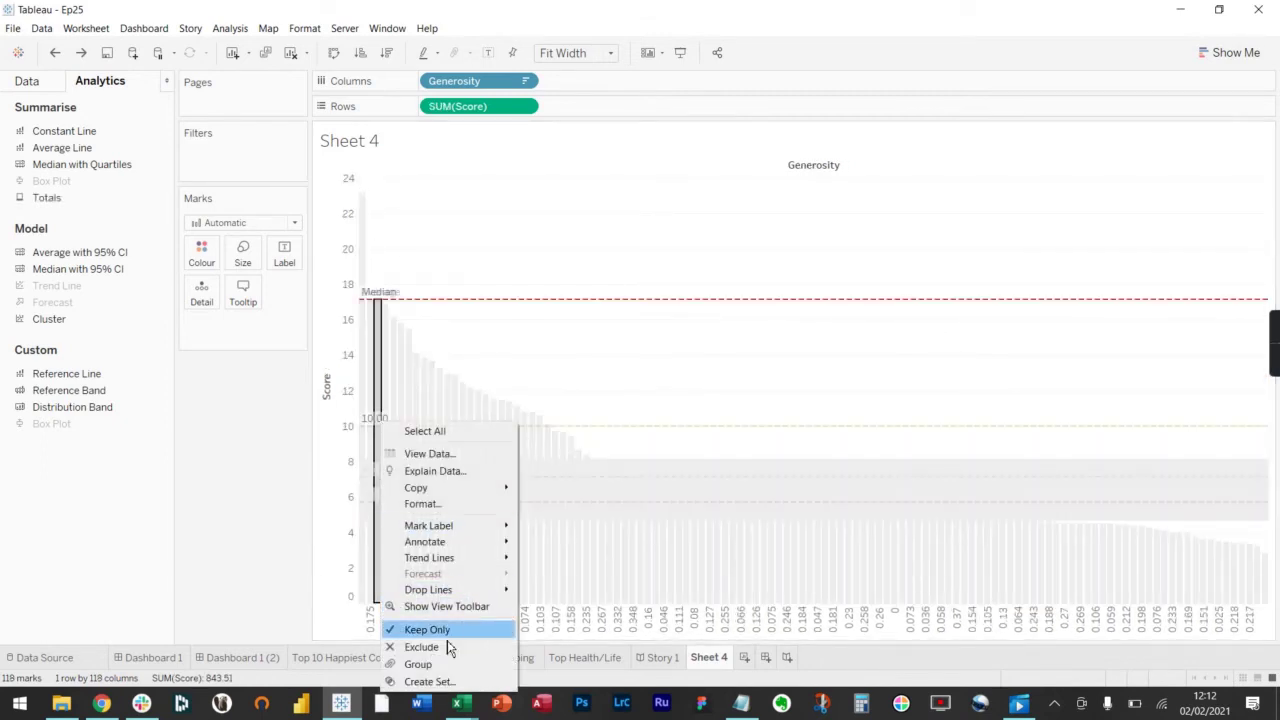
click(577, 294)
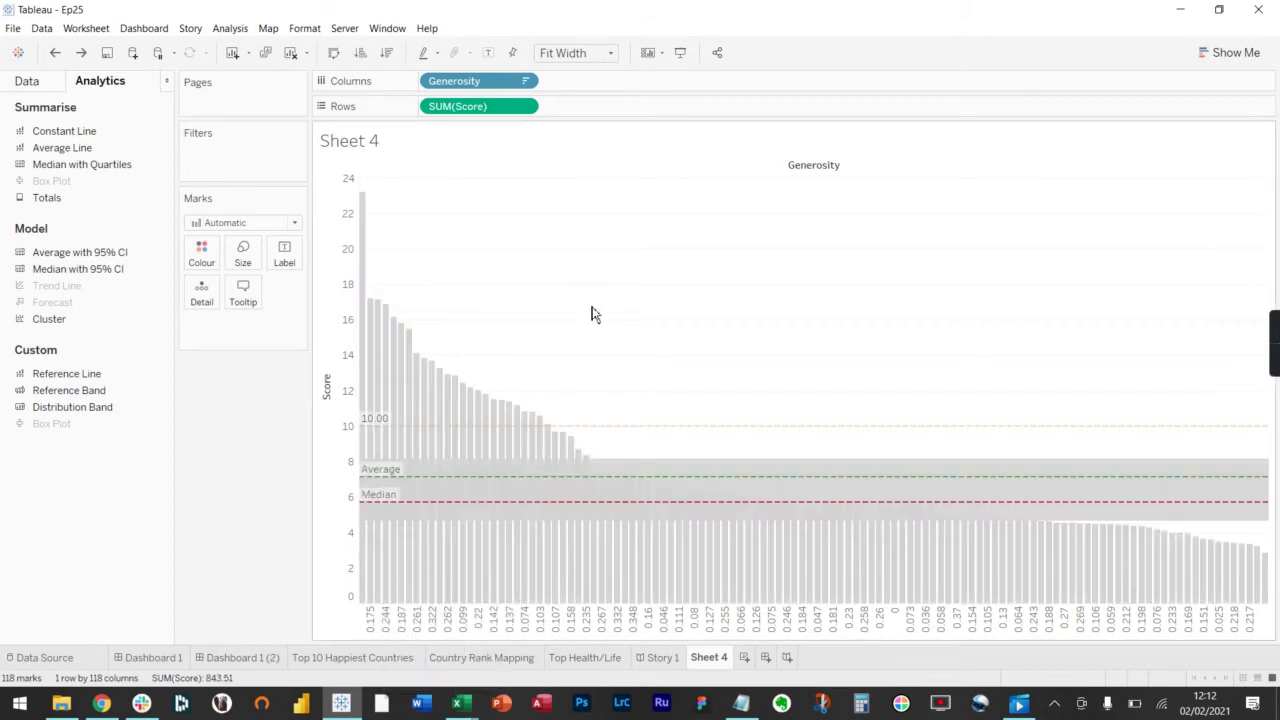
right_click(614, 435)
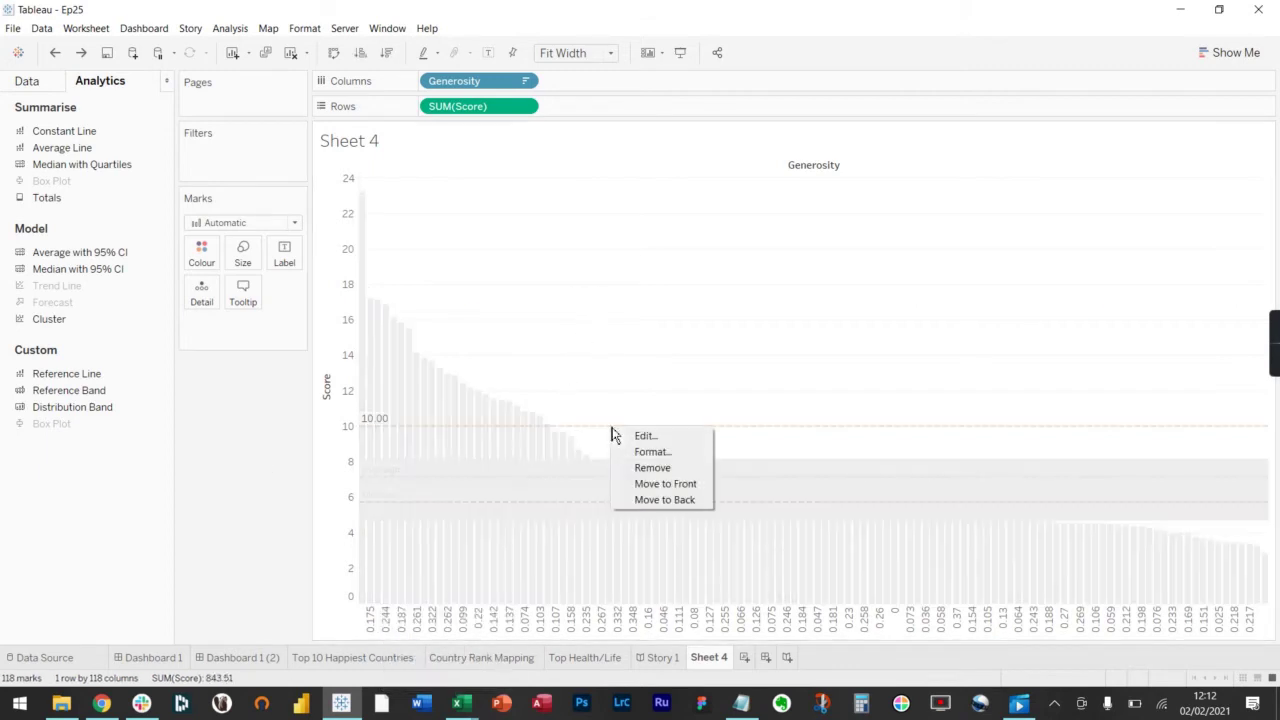
click(668, 466)
click(708, 477)
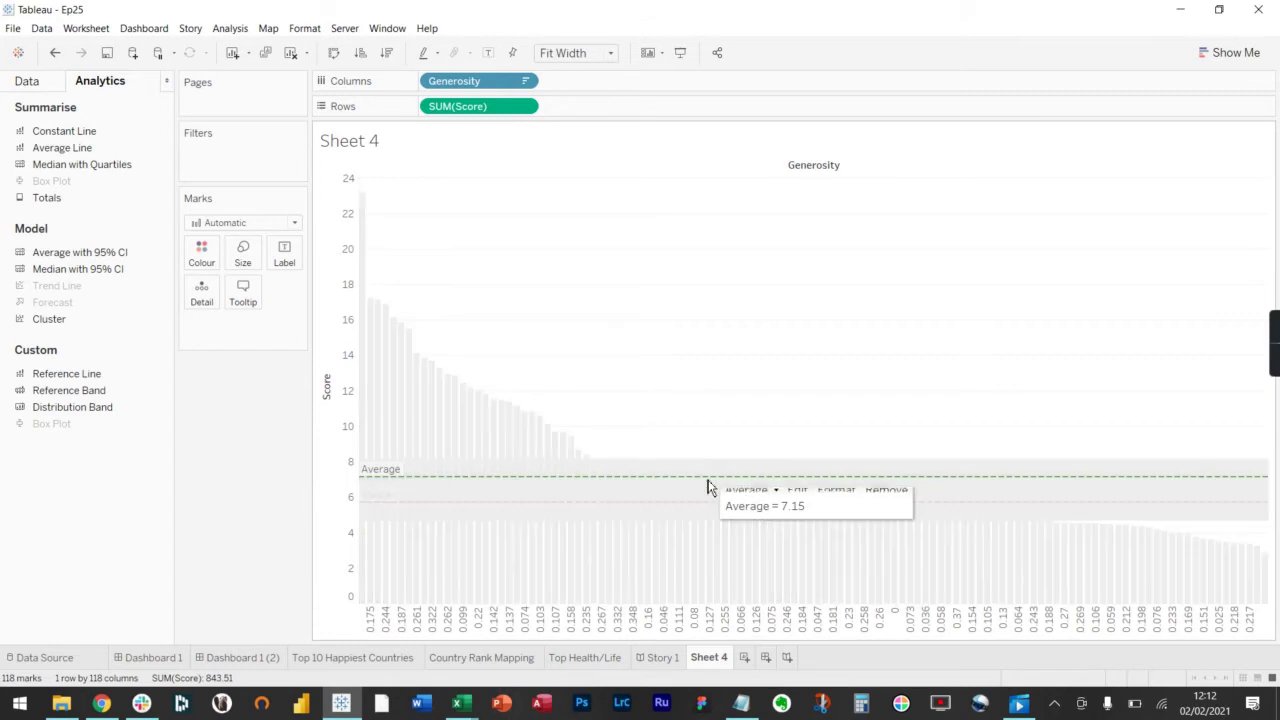
right_click(708, 479)
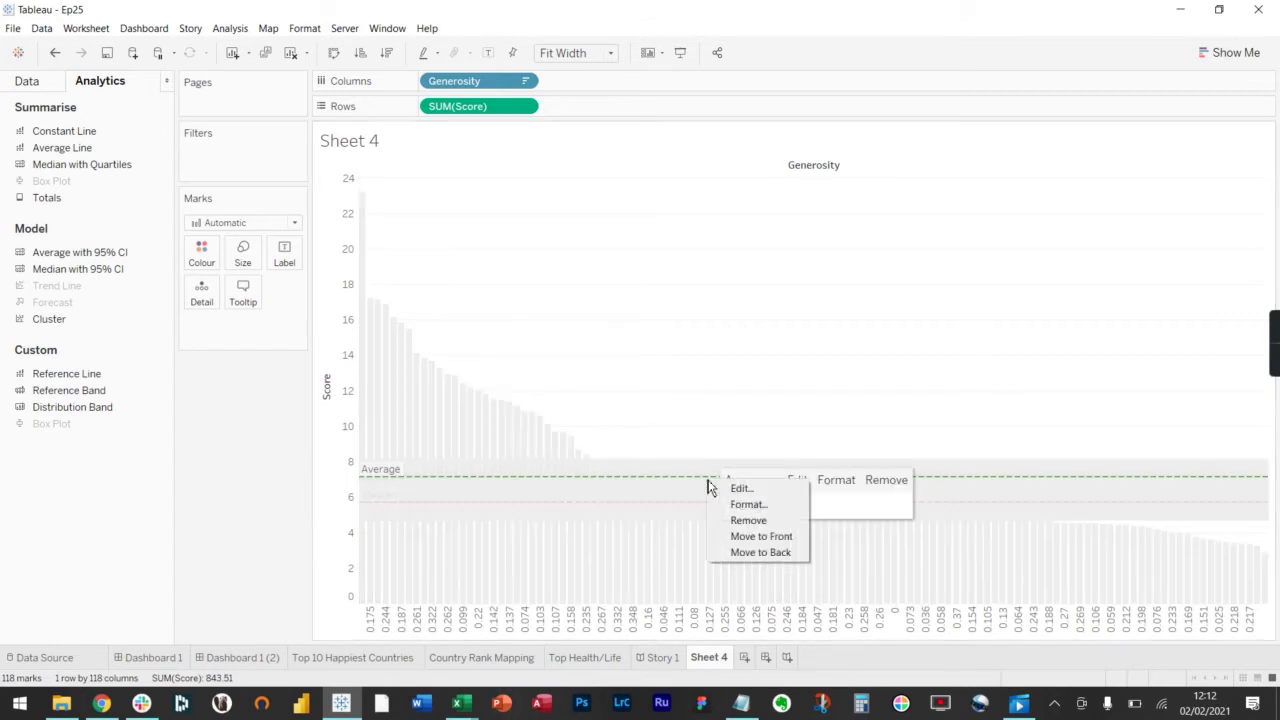
click(780, 520)
Remove the median line and the quartile band from the chart
click(811, 512)
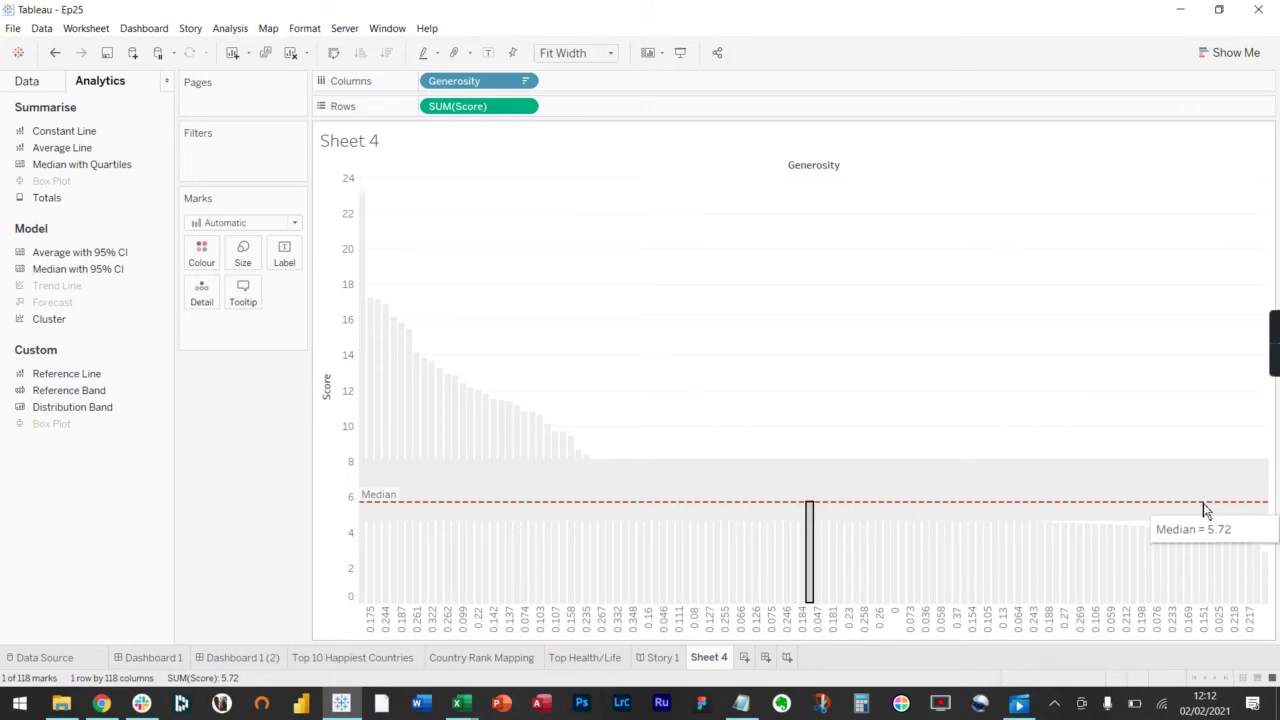
click(810, 528)
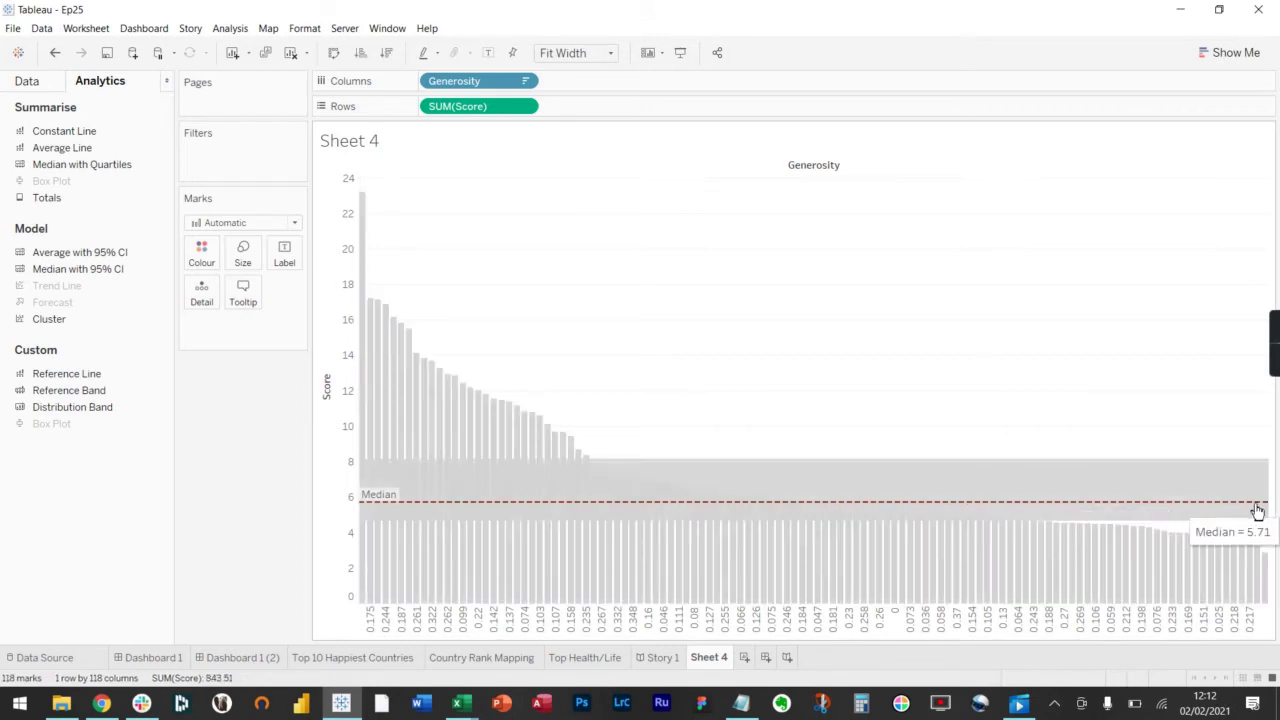
click(1240, 512)
click(1237, 513)
click(1235, 512)
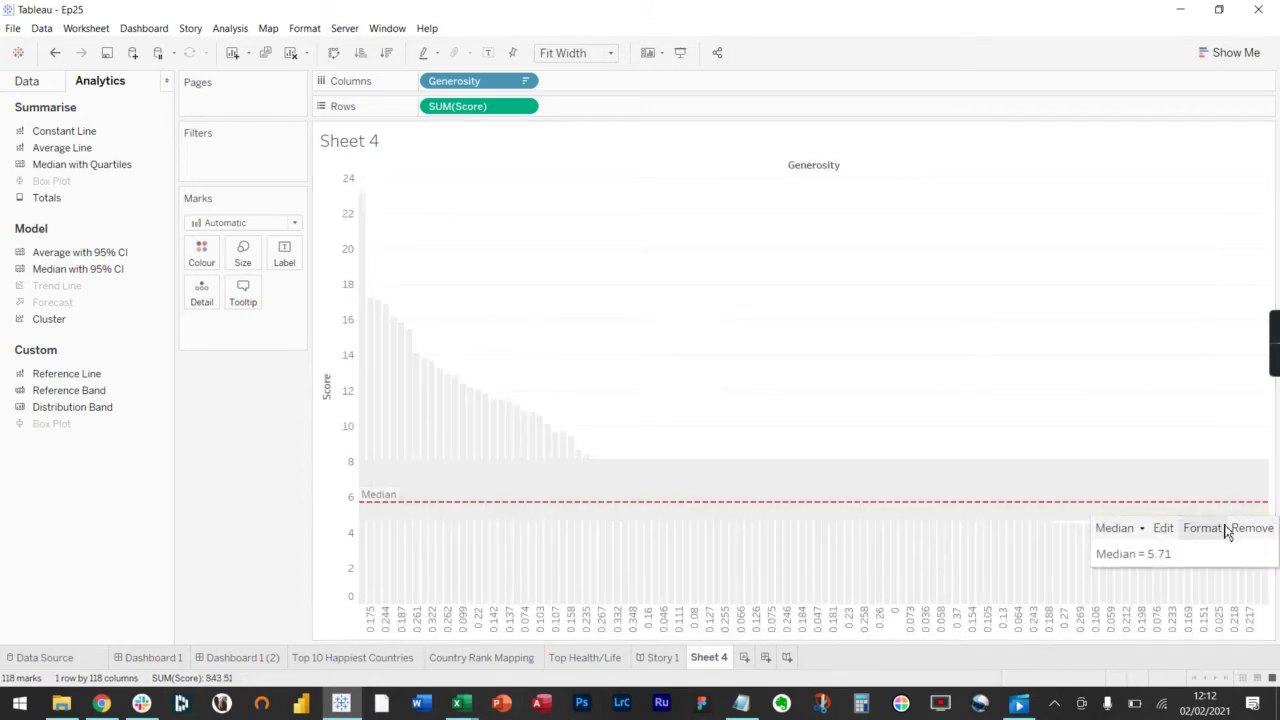
click(1248, 530)
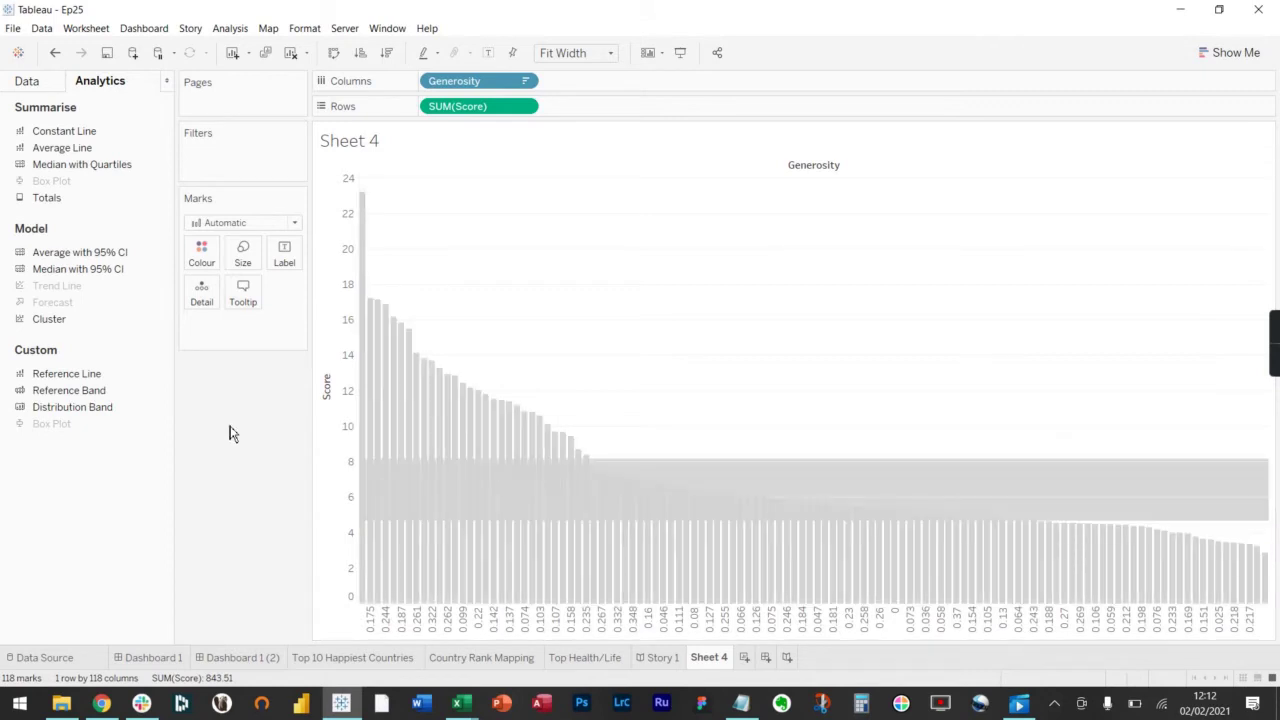
mouse_move(975, 511)
mouse_move(1274, 370)
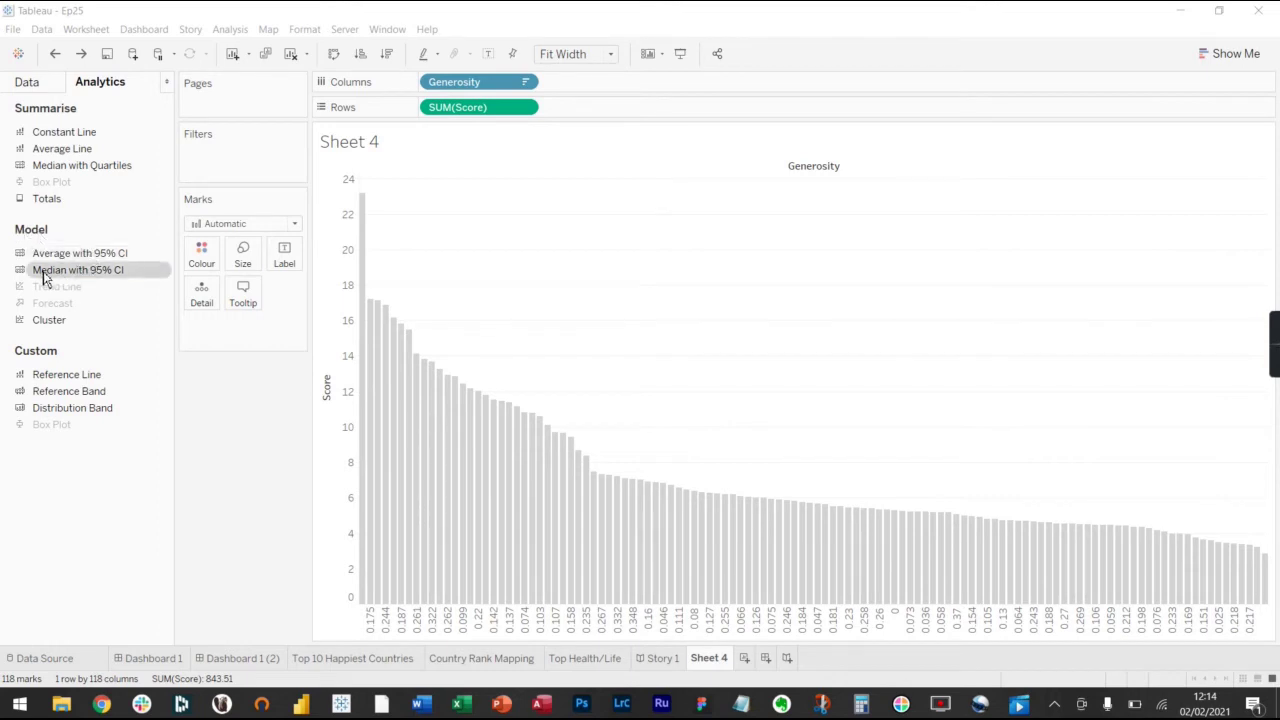
Add an average with 95% CI to the Score chart and inspect its line and confidence band
drag(64, 260, 465, 208)
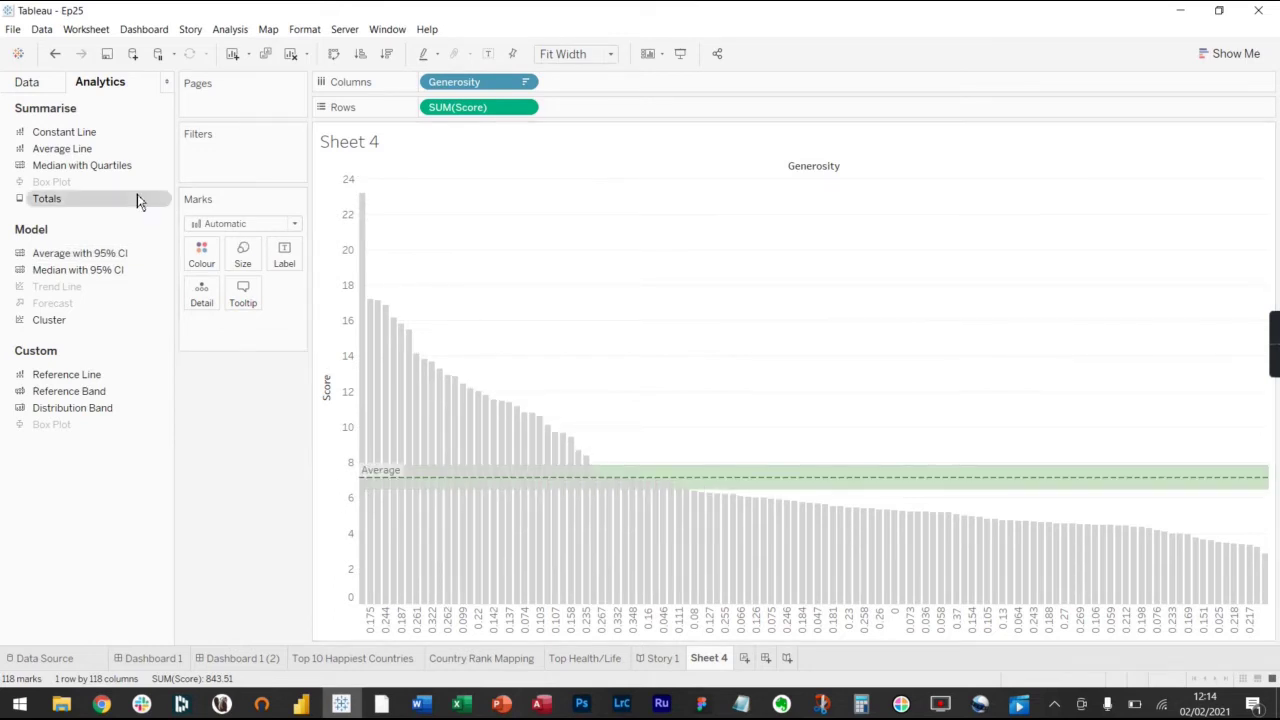
drag(80, 150, 457, 200)
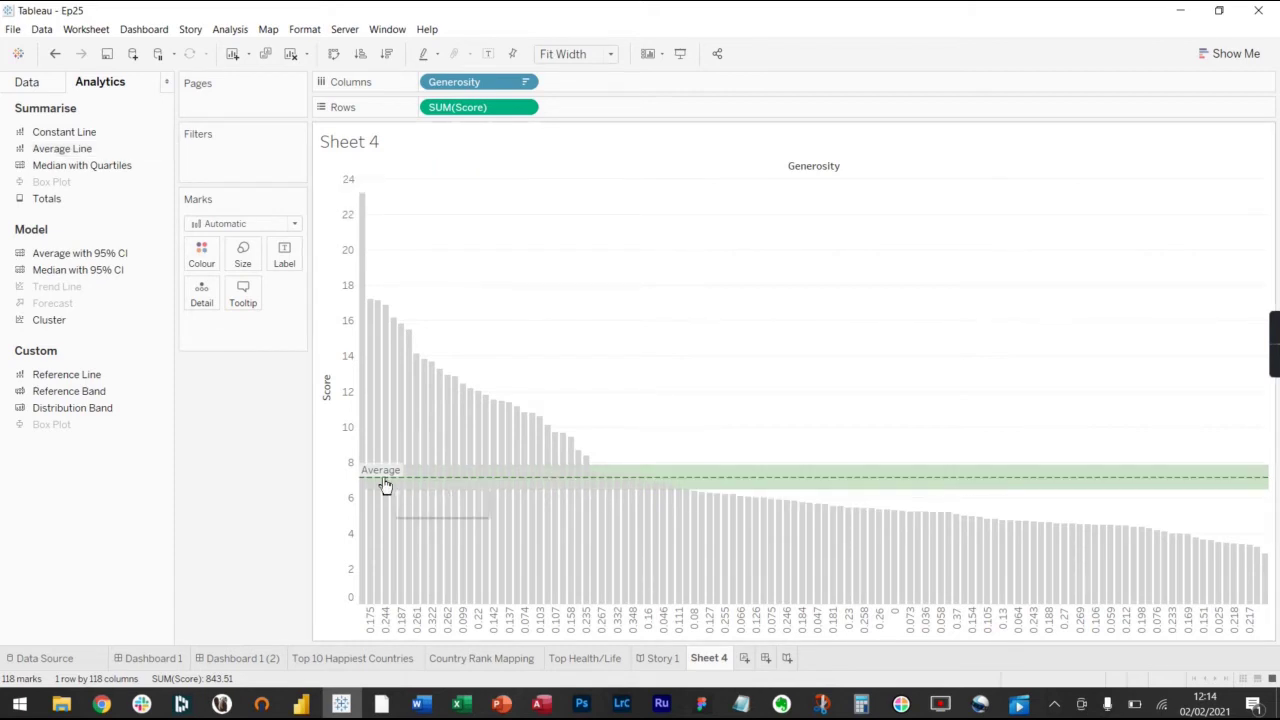
mouse_move(812, 498)
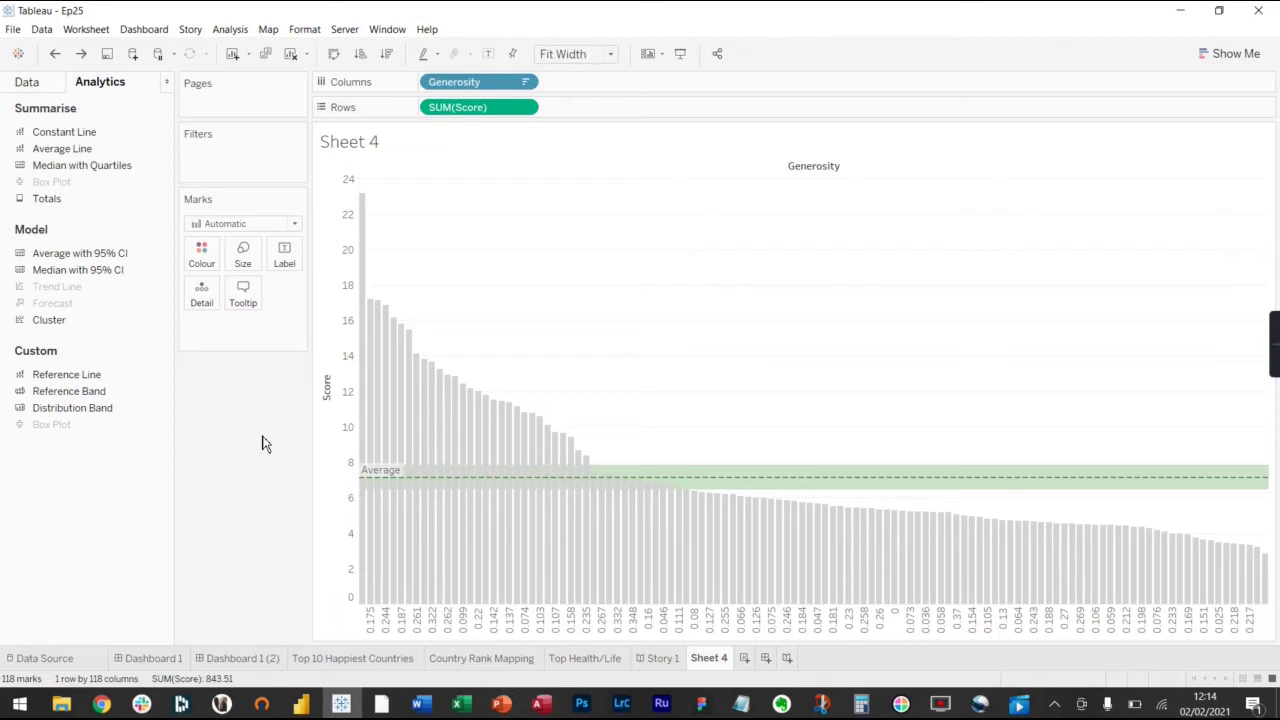
mouse_move(673, 507)
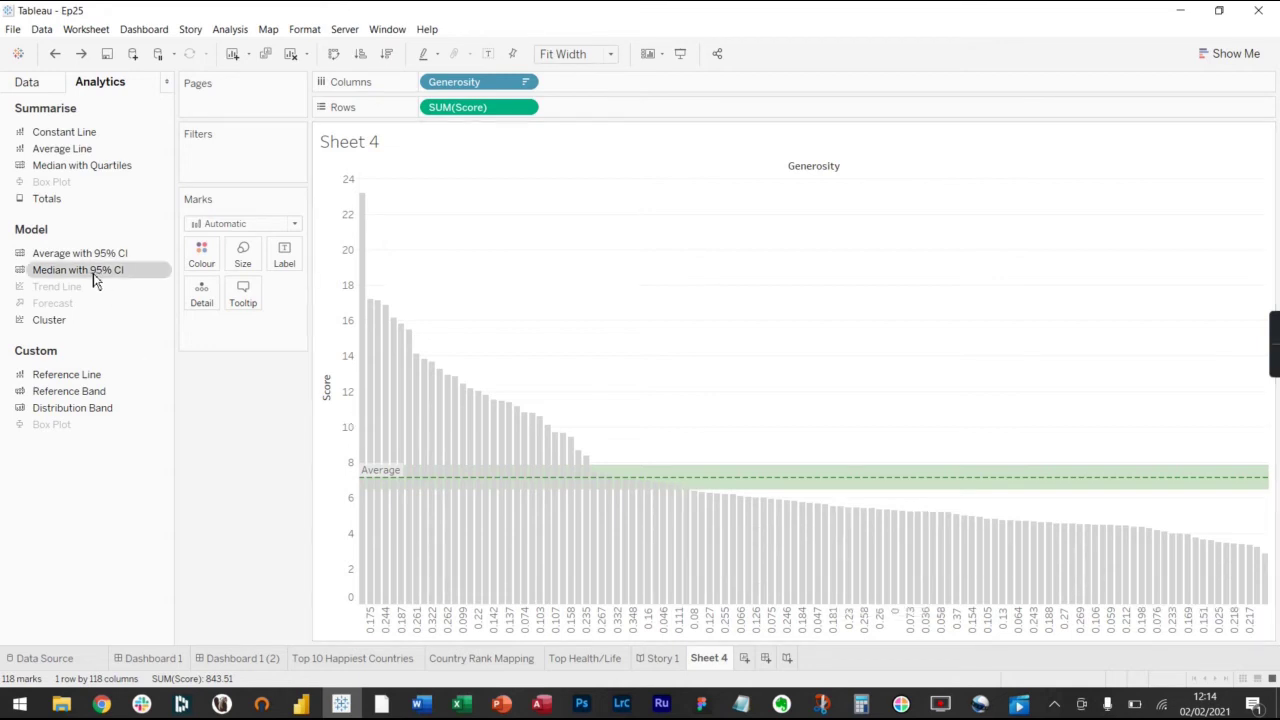
Add a median with 95% CI to the chart, and undo both the median and average additions
drag(95, 273, 478, 202)
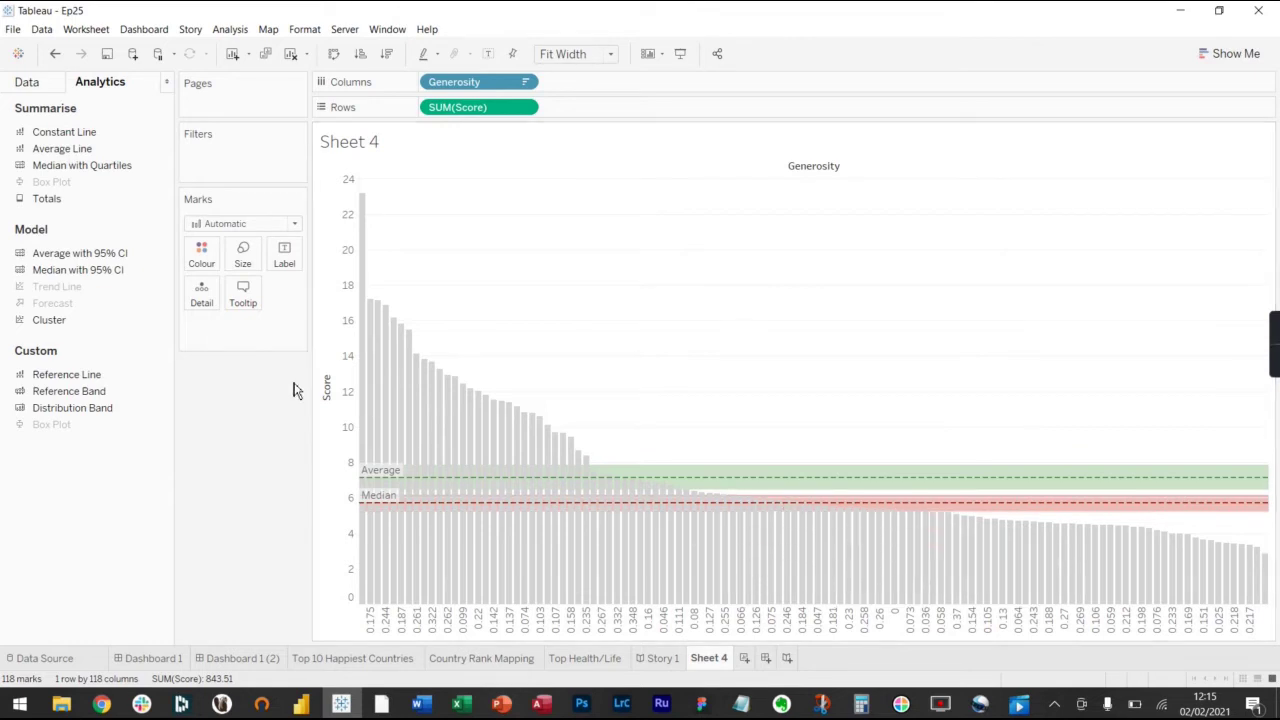
key(ctrl+z)
key(ctrl+z)
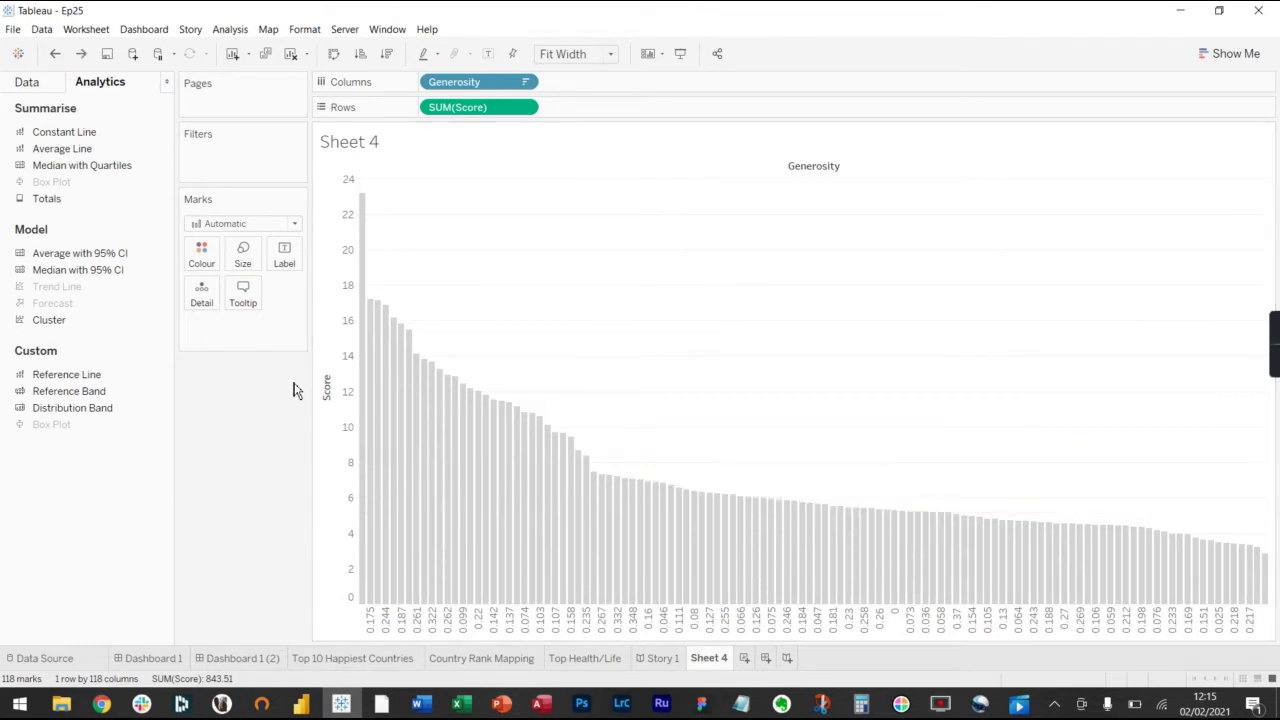
Cluster the bars by SUM(Score) with the number of clusters set to 10, and inspect the tallest bars' clusters
drag(48, 325, 425, 182)
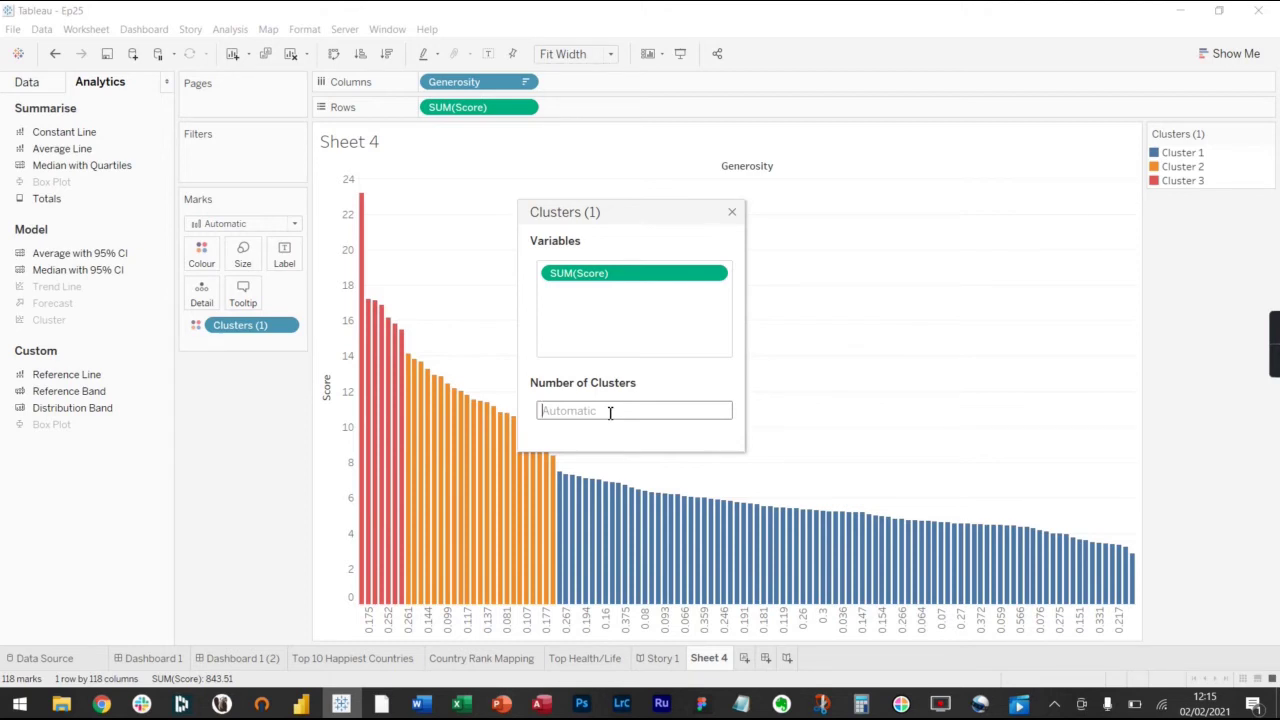
text(10)
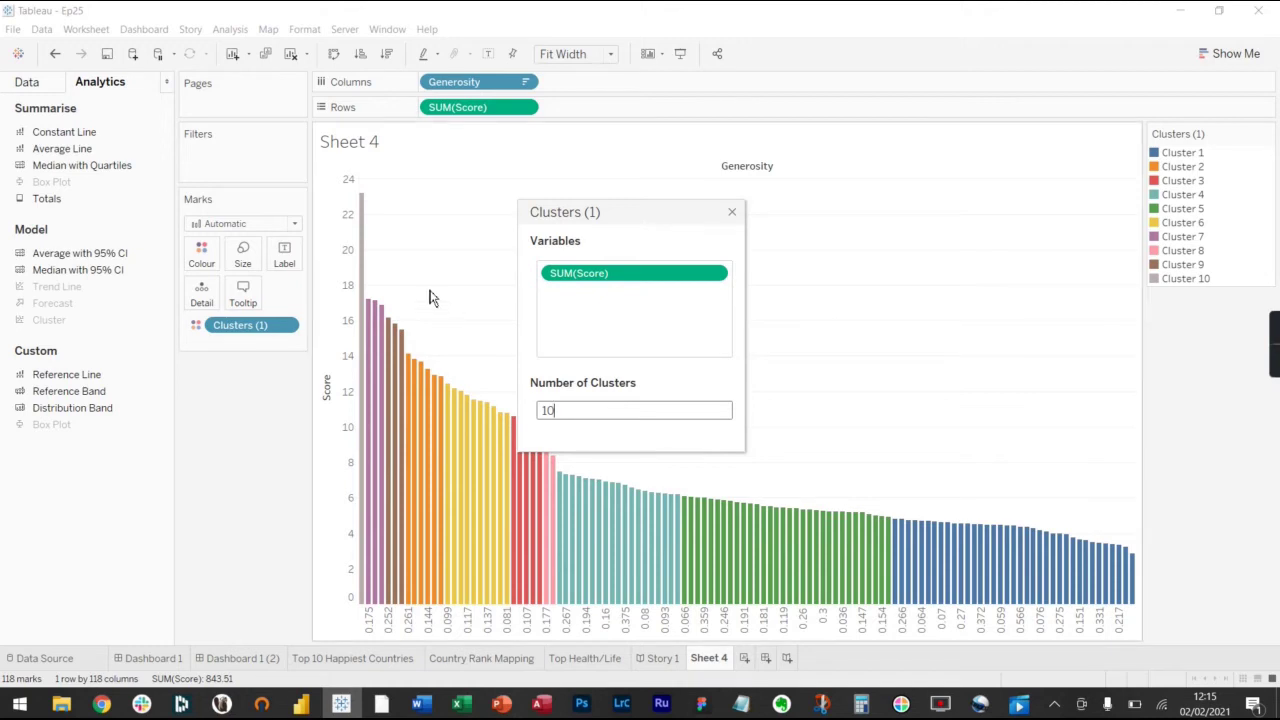
mouse_move(362, 250)
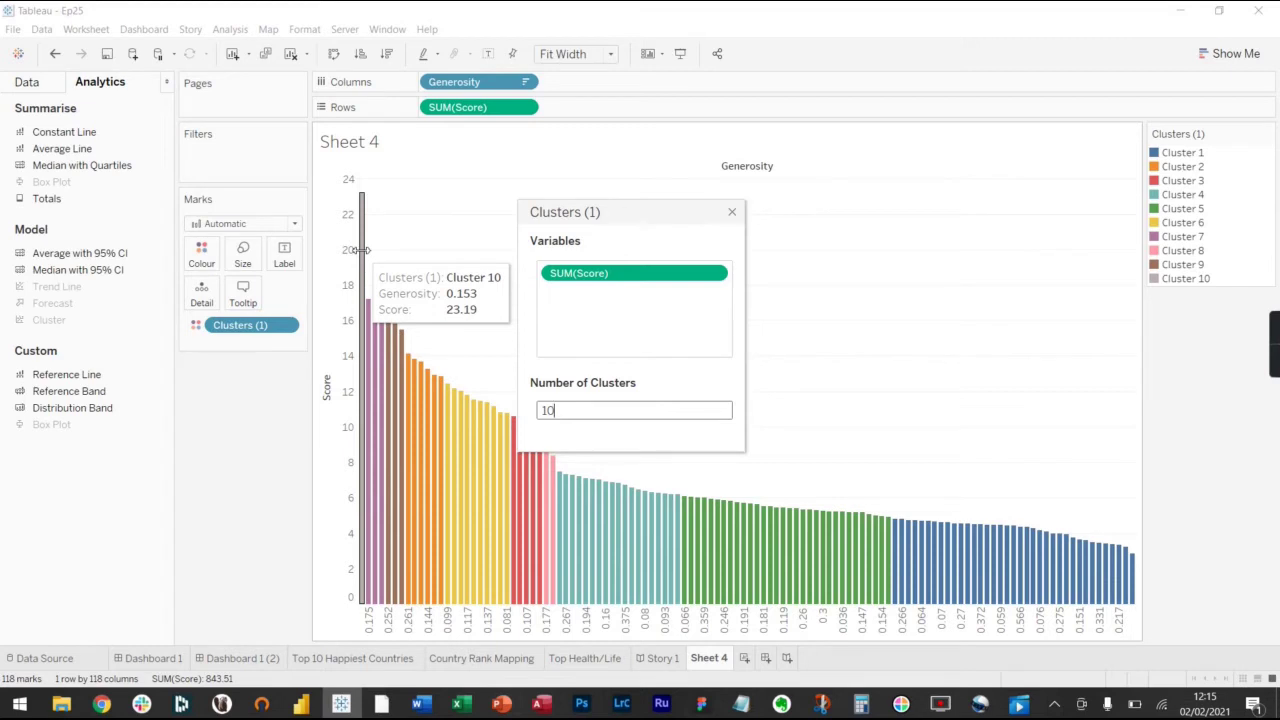
mouse_move(370, 333)
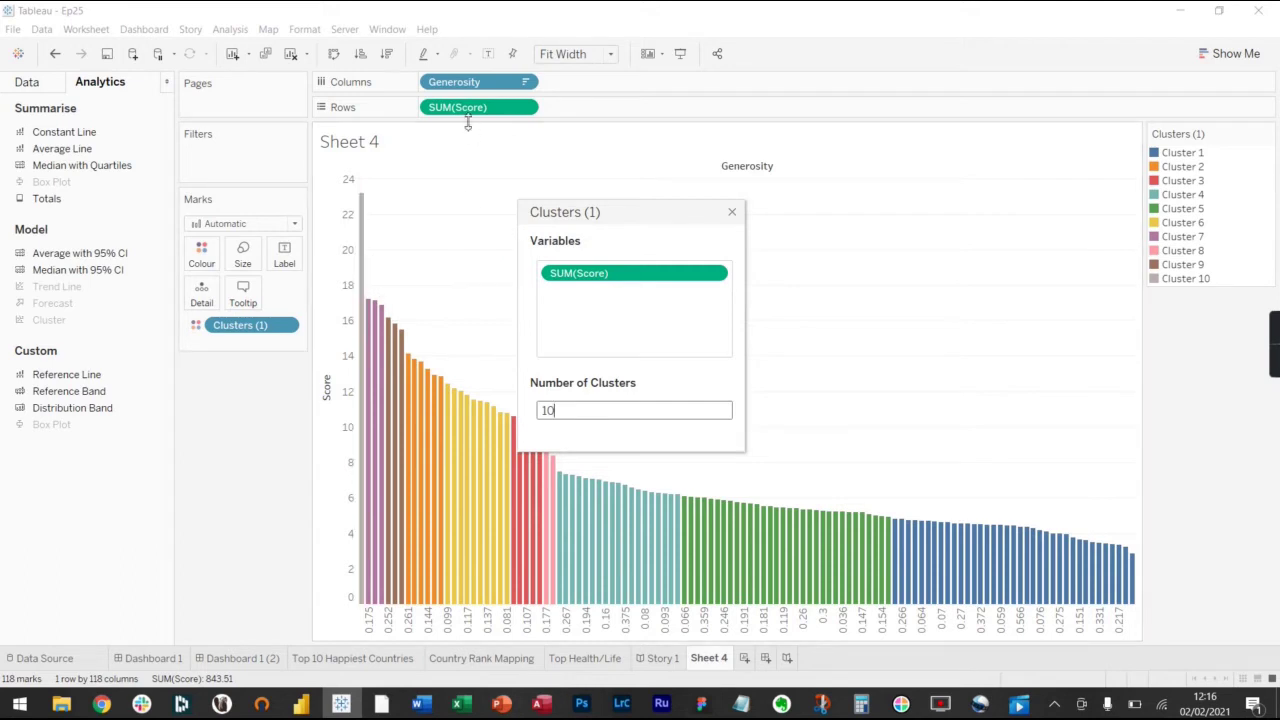
Review the aggregation options for the cluster variable, set the number of clusters to 5 and close the cluster settings
click(718, 279)
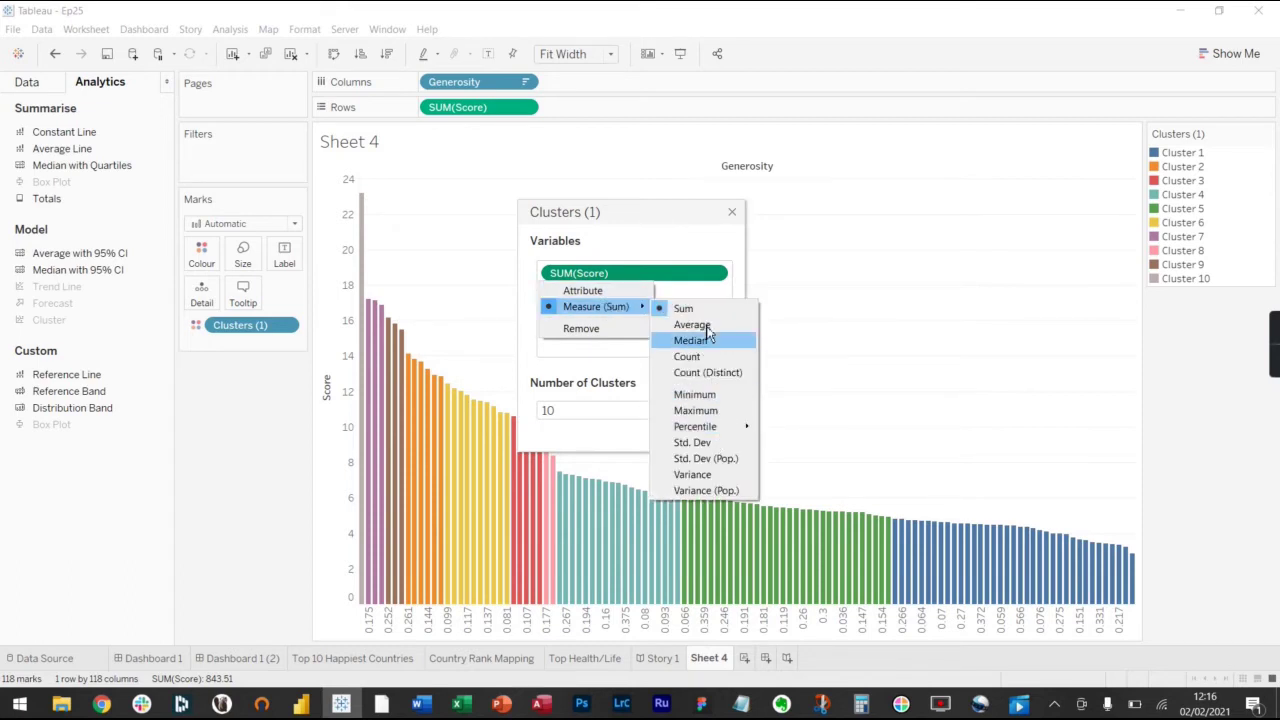
click(600, 213)
drag(600, 212, 777, 154)
click(777, 360)
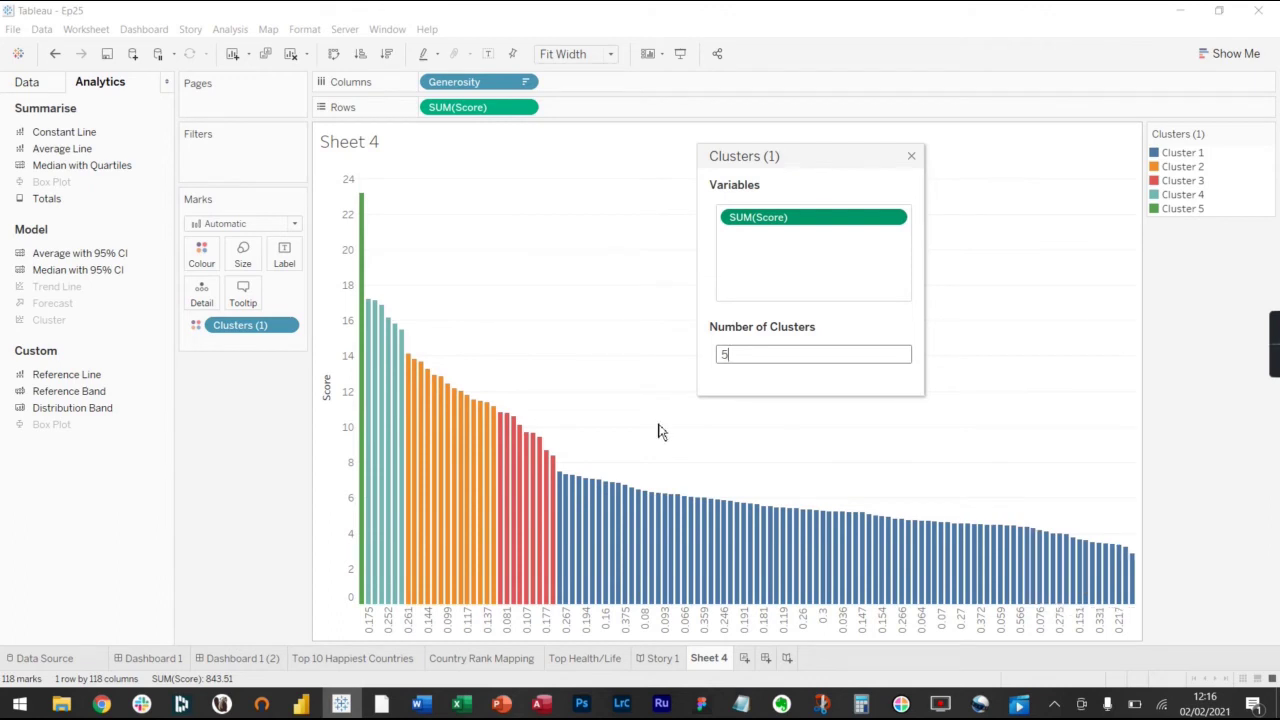
click(911, 156)
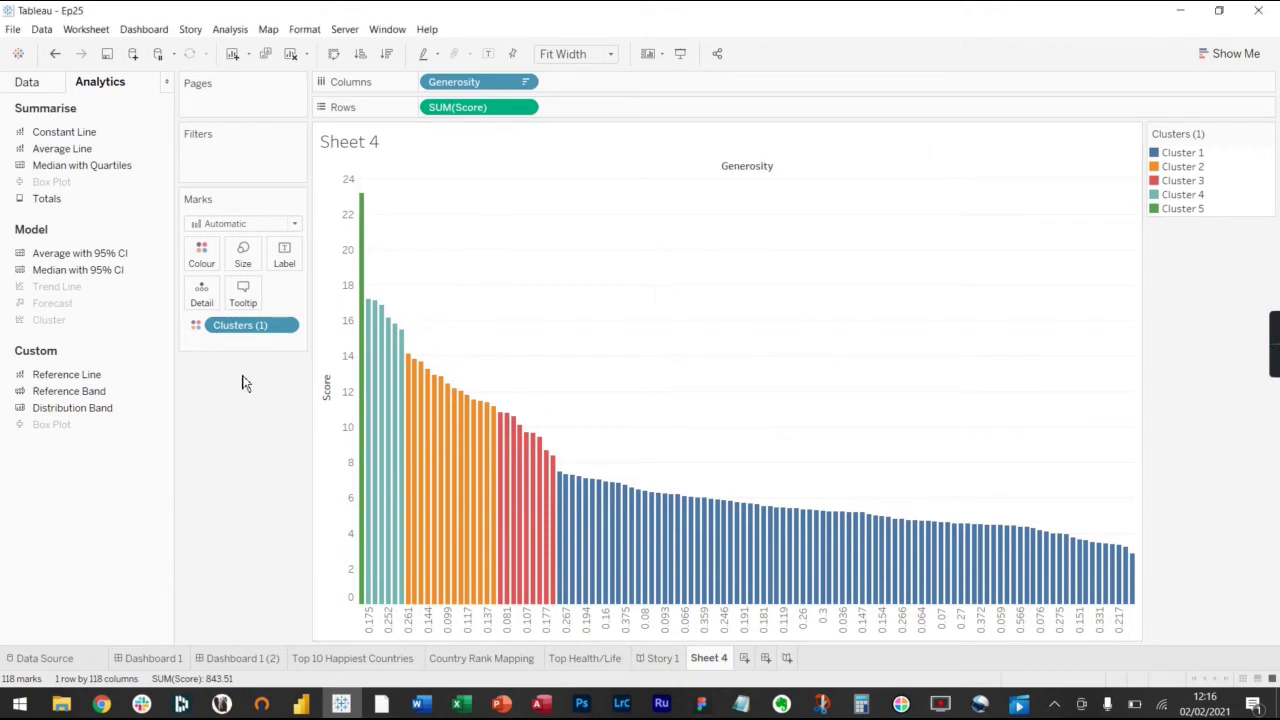
Undo the cluster count changes and the clustering of the bars
key(ctrl+z)
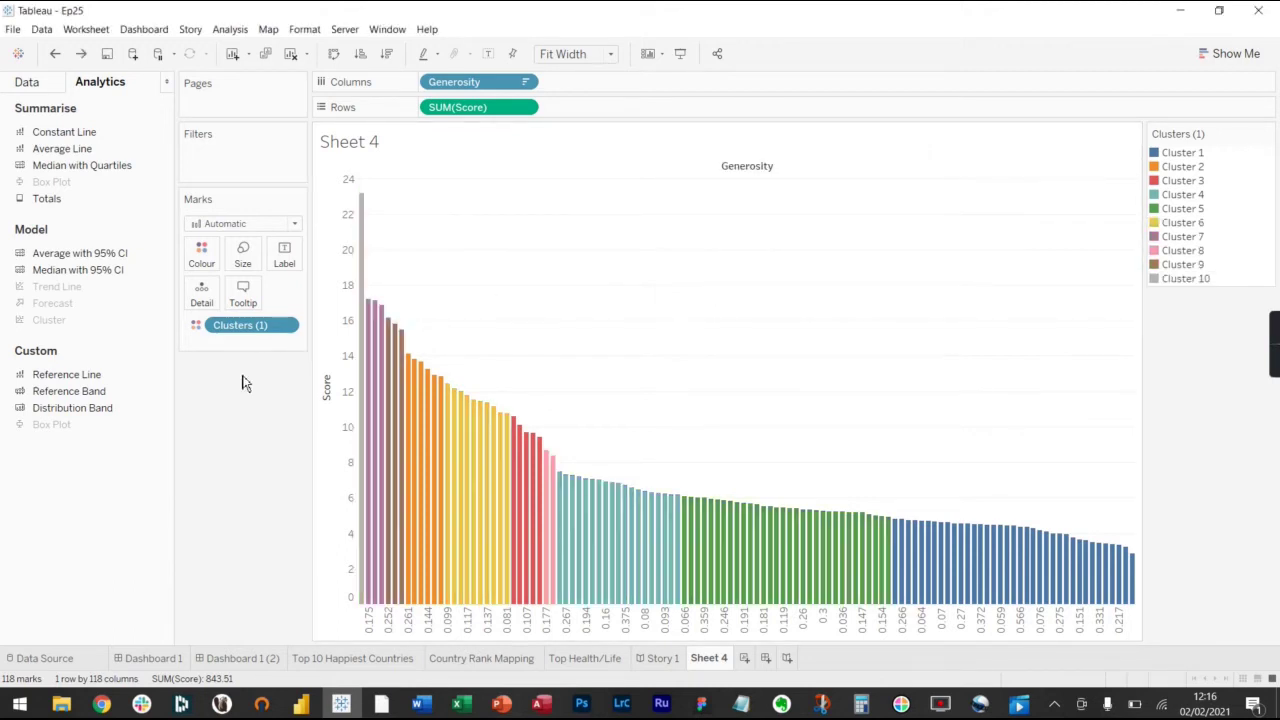
key(ctrl+z)
key(ctrl+z)
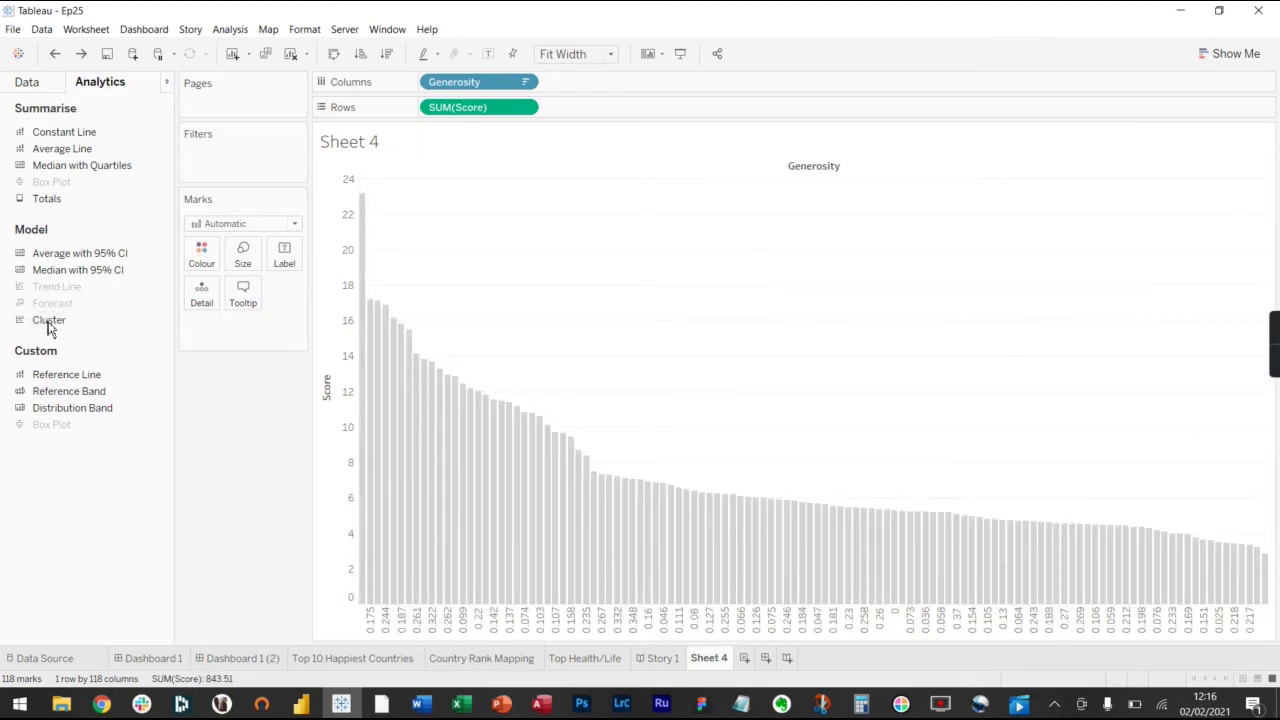
Create a new worksheet from the Grocery Shop data with Date on columns and the sum of Sales on rows
mouse_move(450, 388)
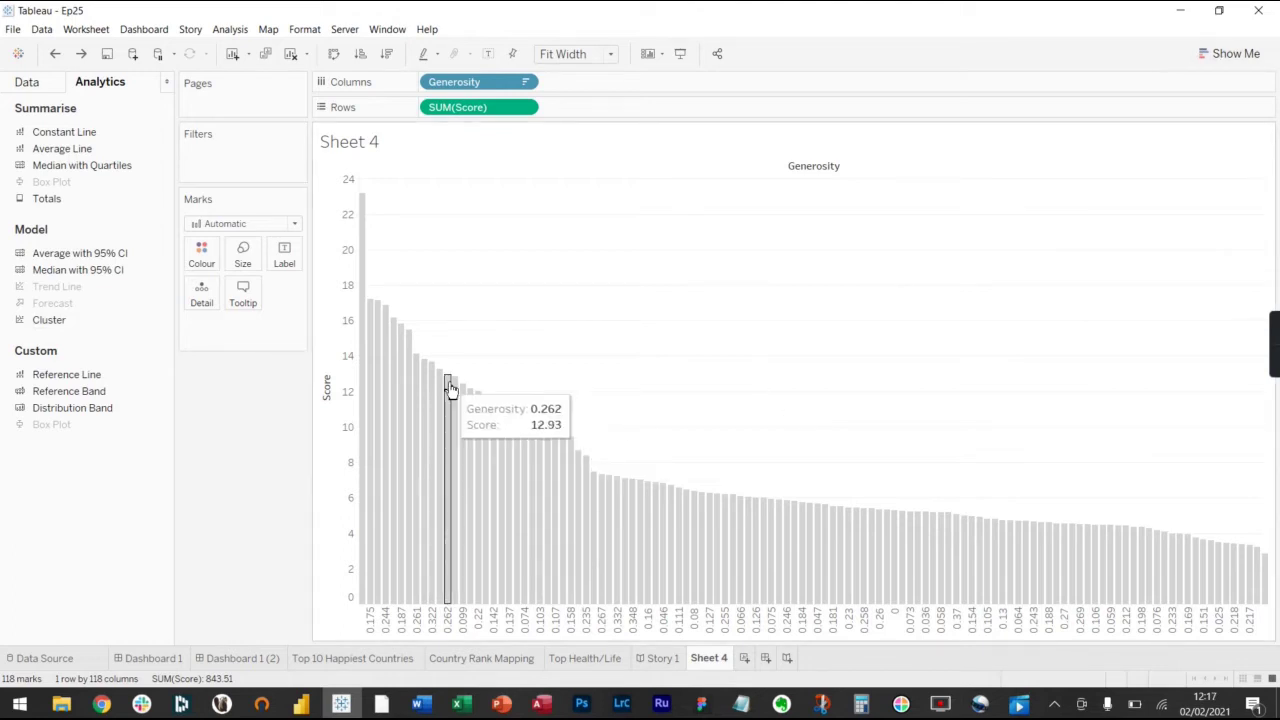
click(28, 84)
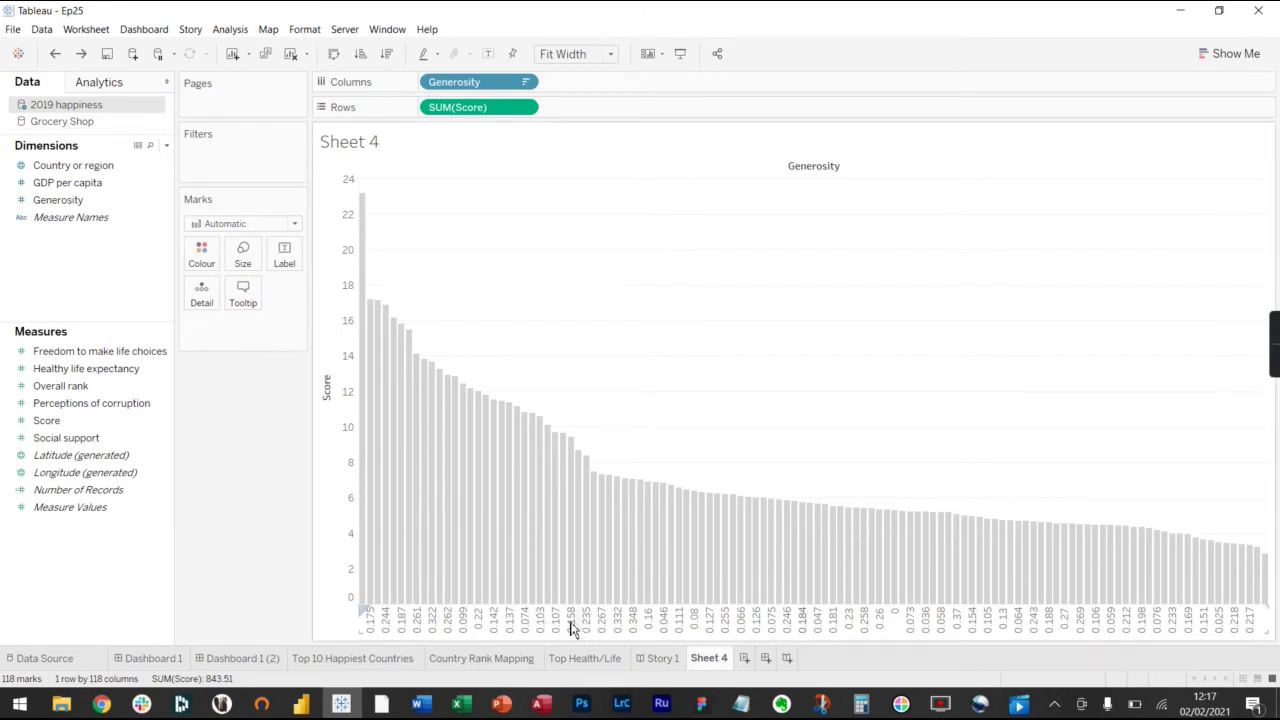
click(743, 657)
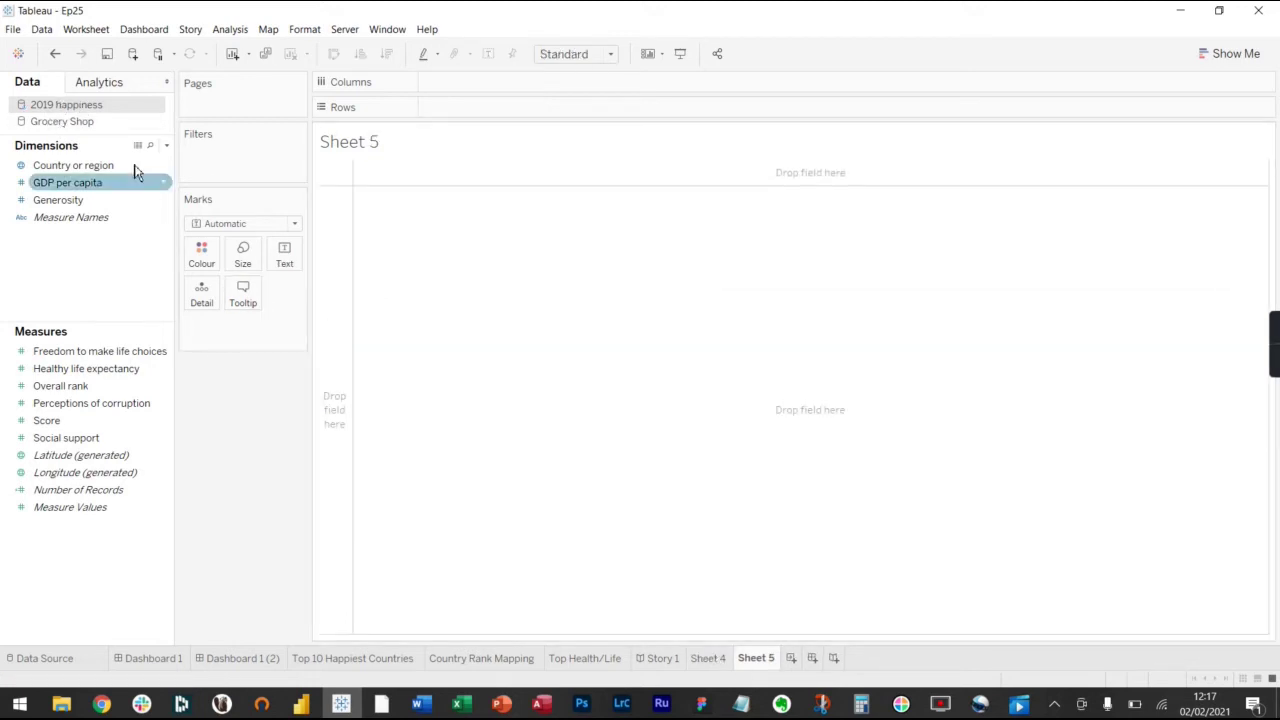
click(75, 124)
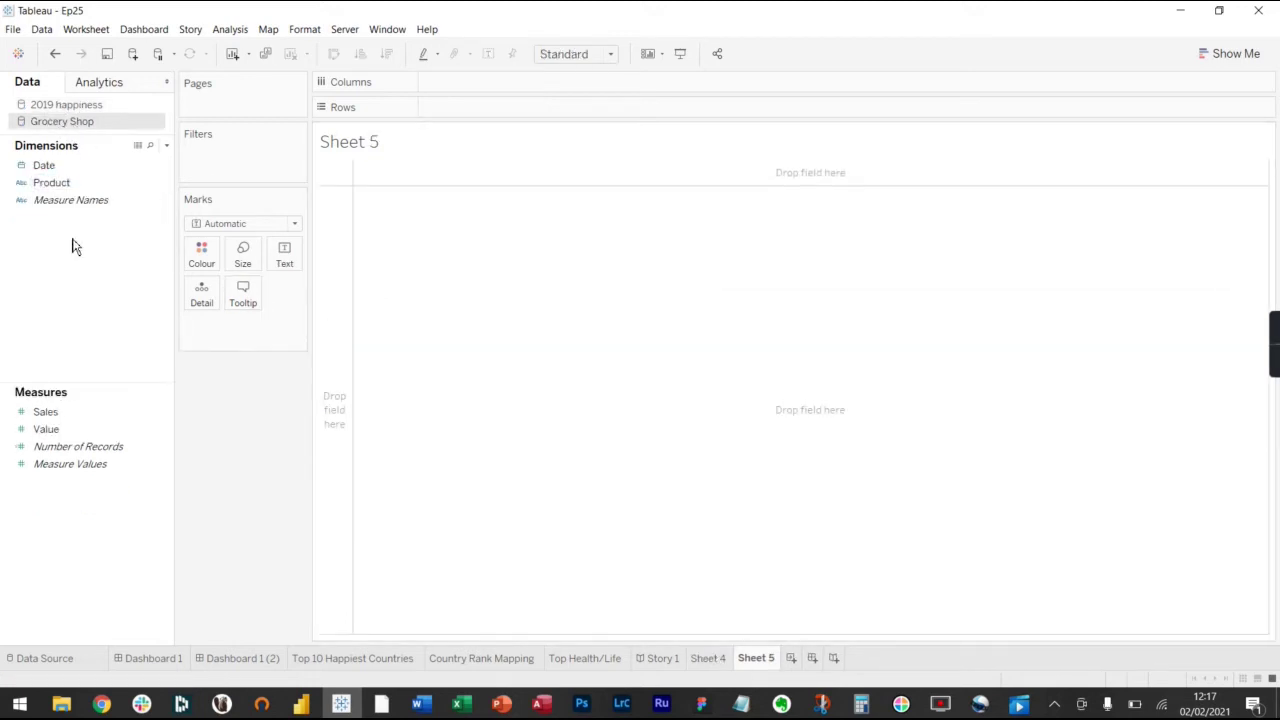
drag(44, 165, 469, 86)
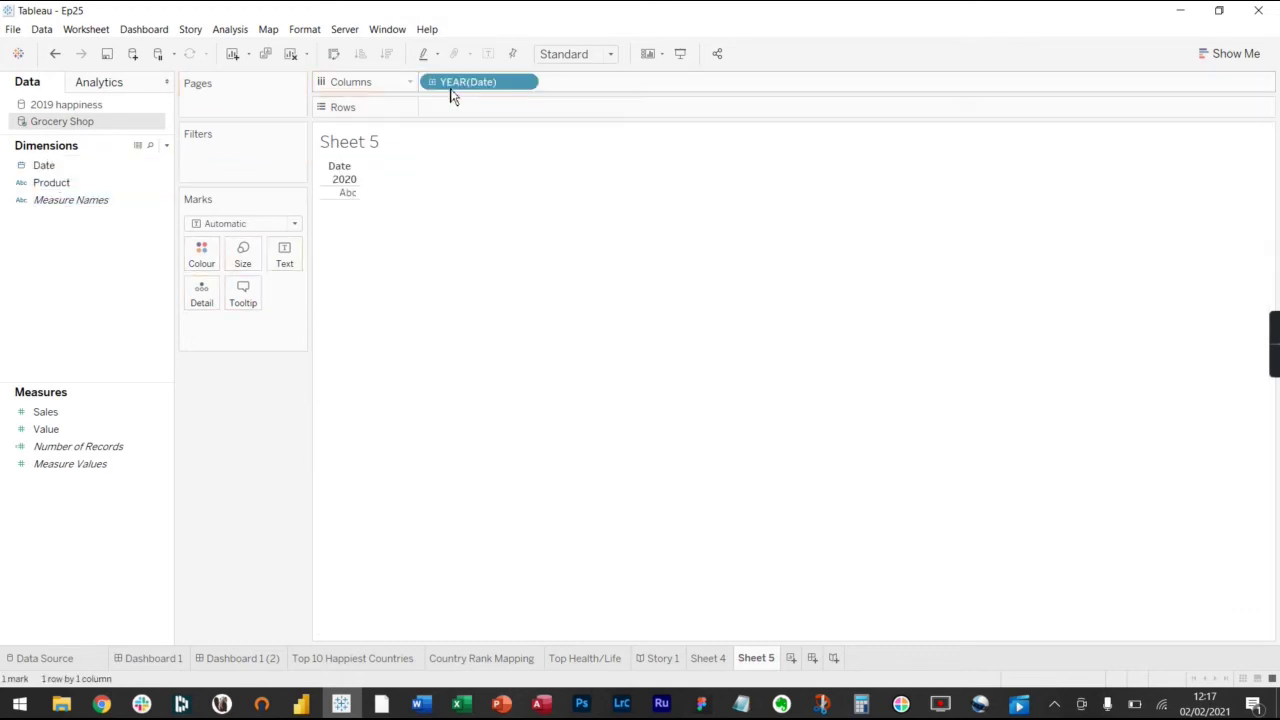
click(91, 416)
drag(91, 415, 550, 110)
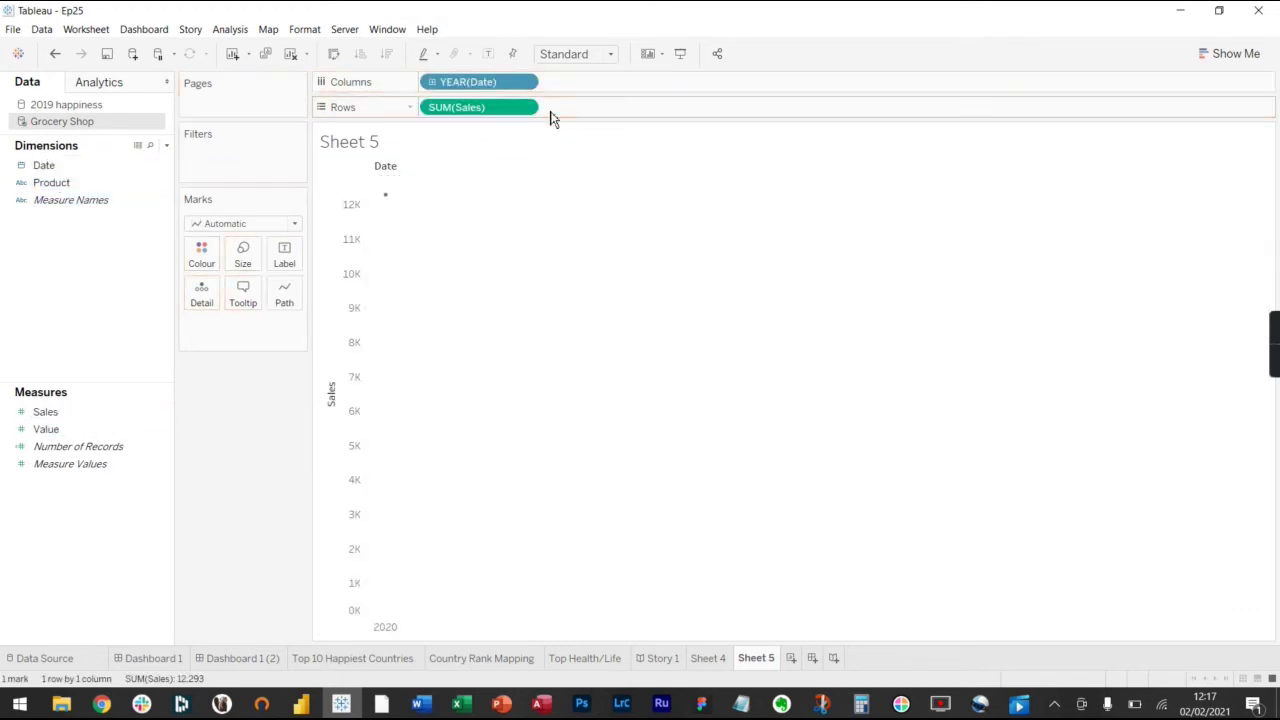
Change the sales chart to continuous lines and drill the date down from year to day
click(1225, 53)
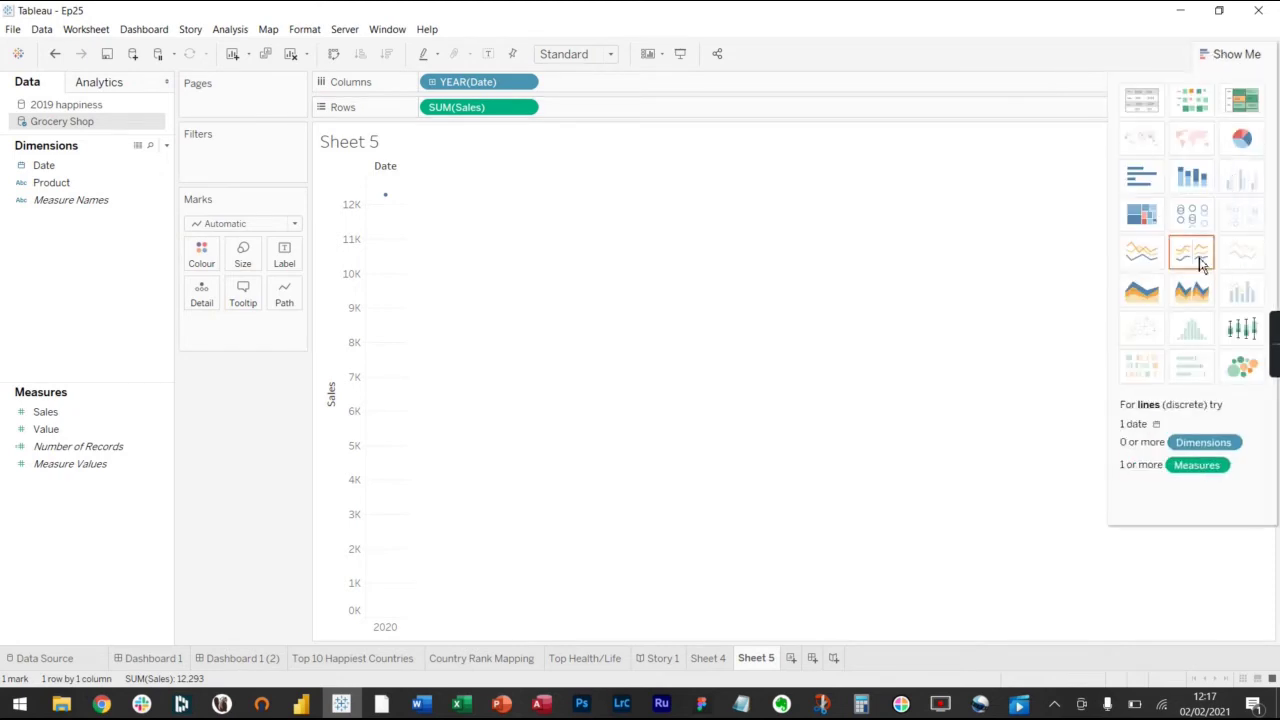
click(1145, 256)
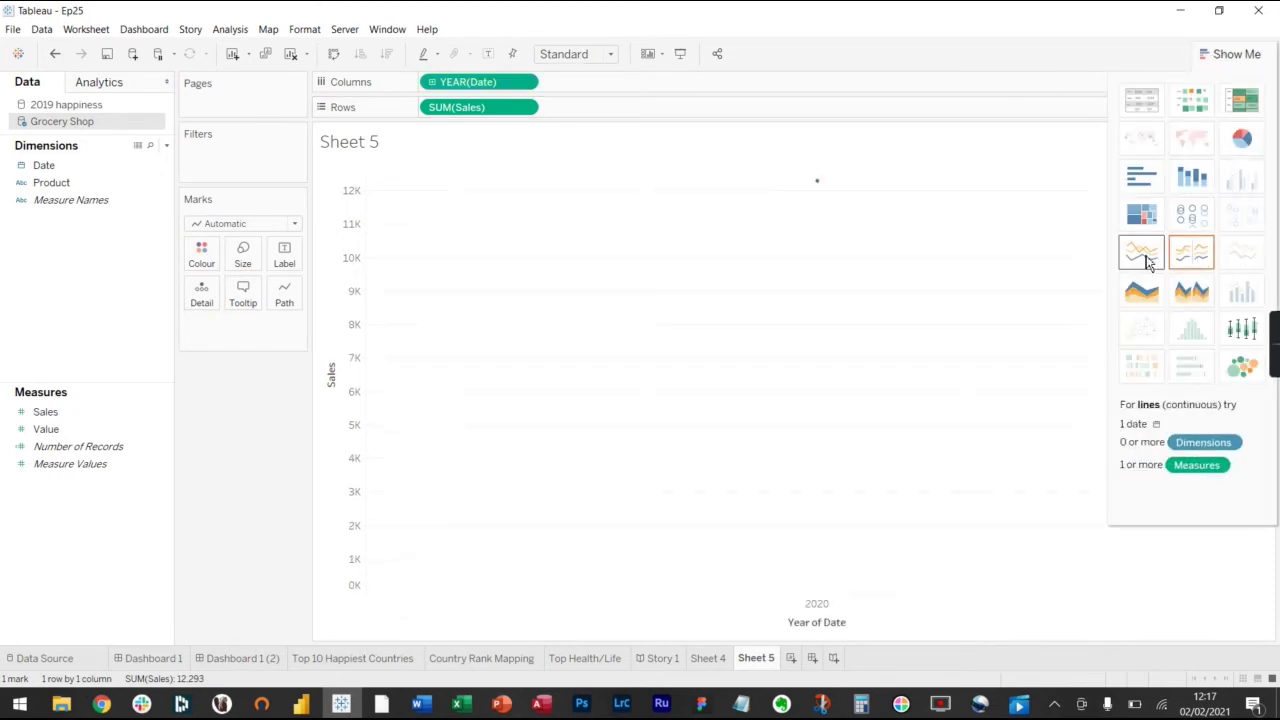
click(432, 82)
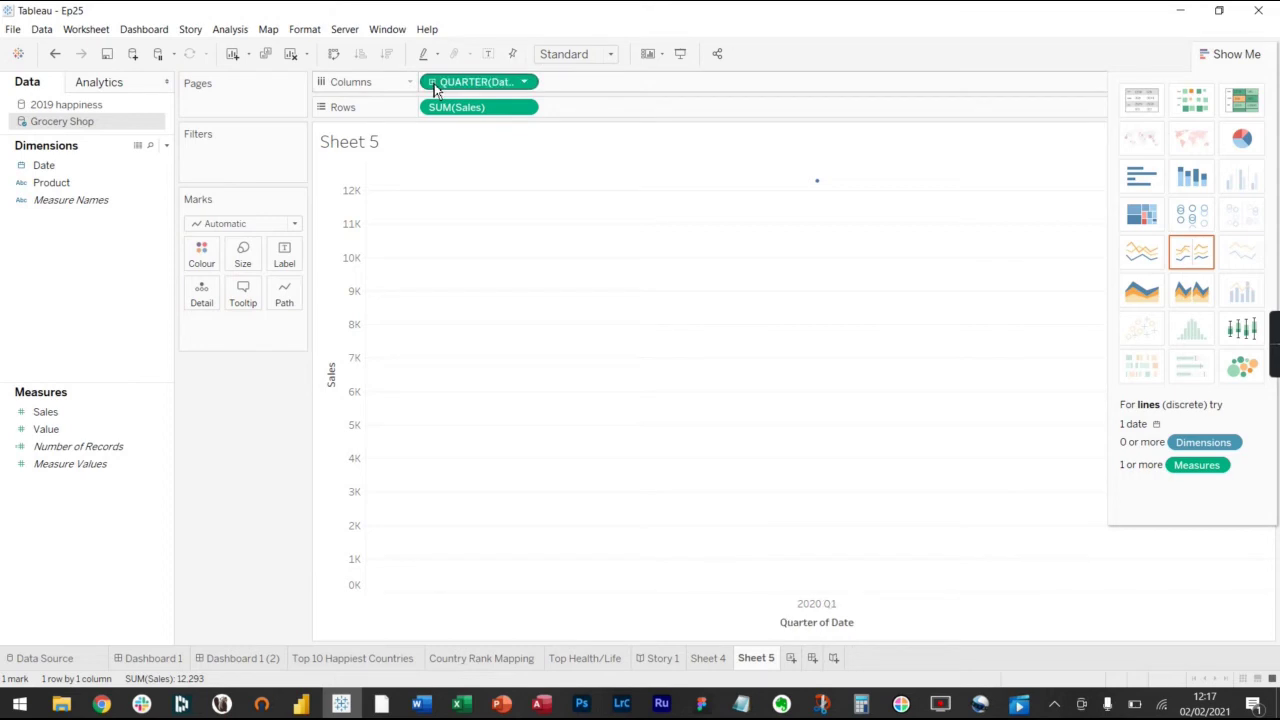
click(432, 82)
click(432, 82)
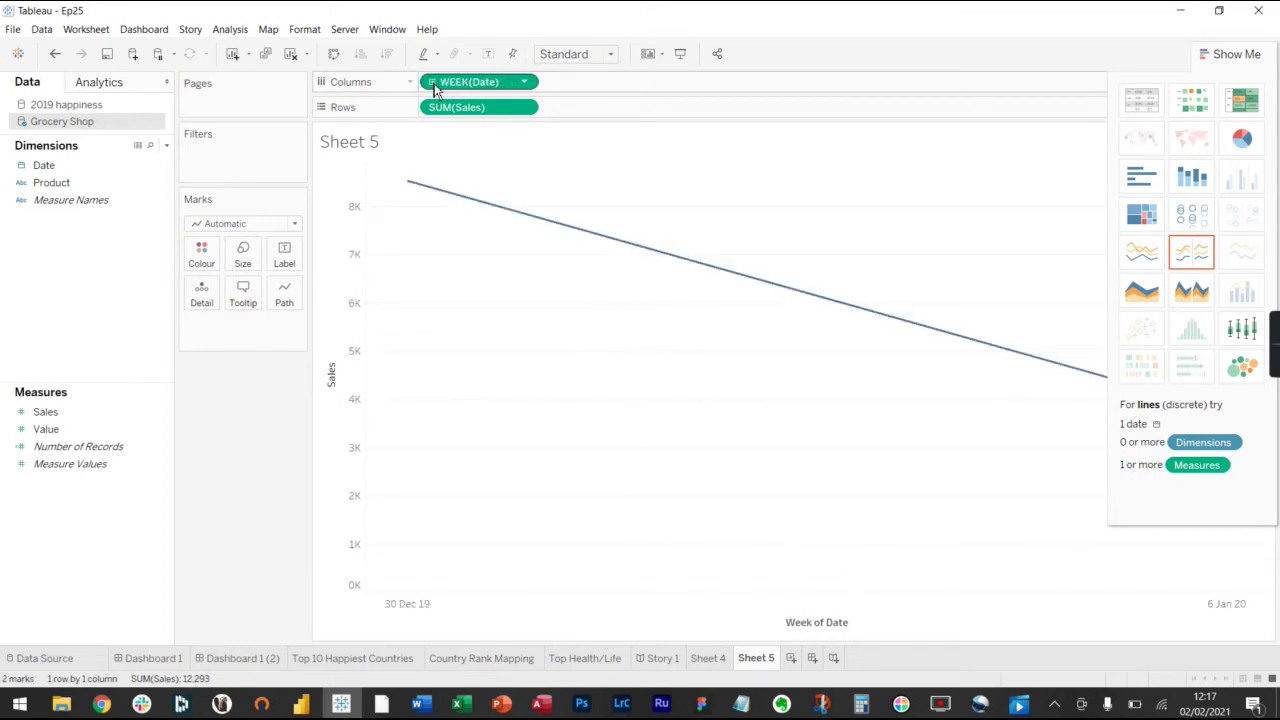
click(433, 85)
click(1238, 55)
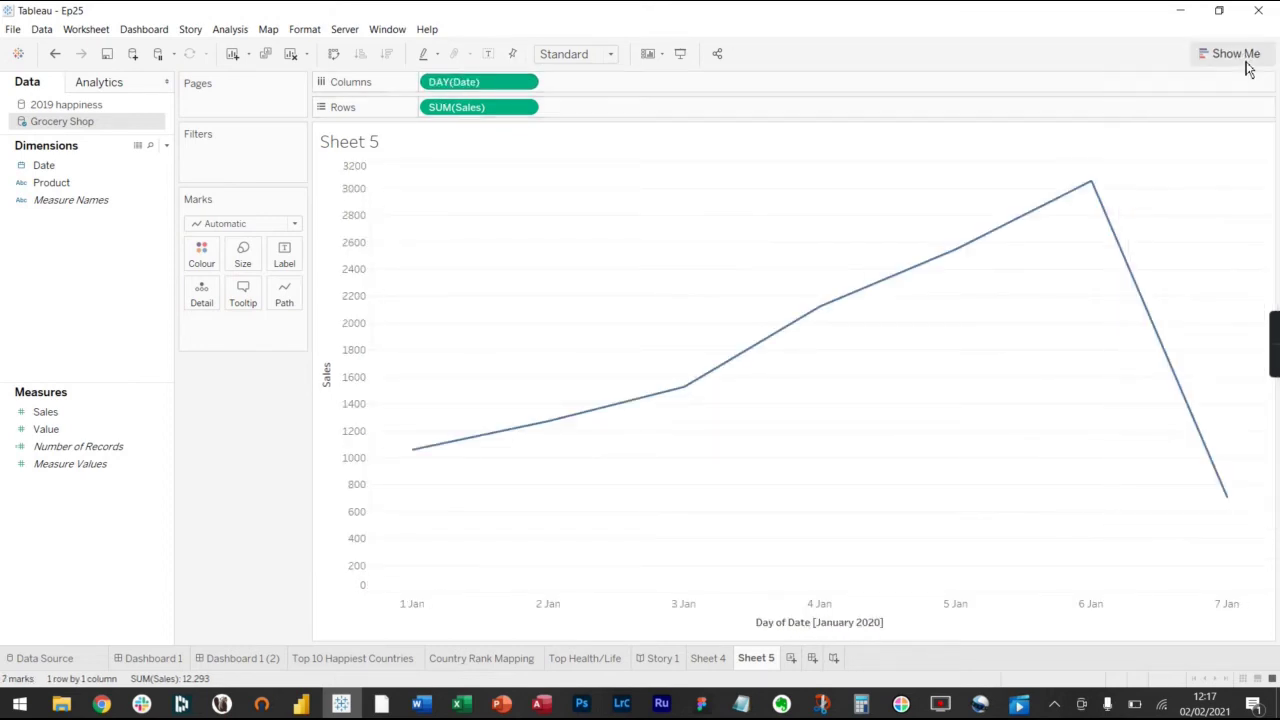
Add a linear trend line to the daily sales chart and review its options and statistics
click(100, 82)
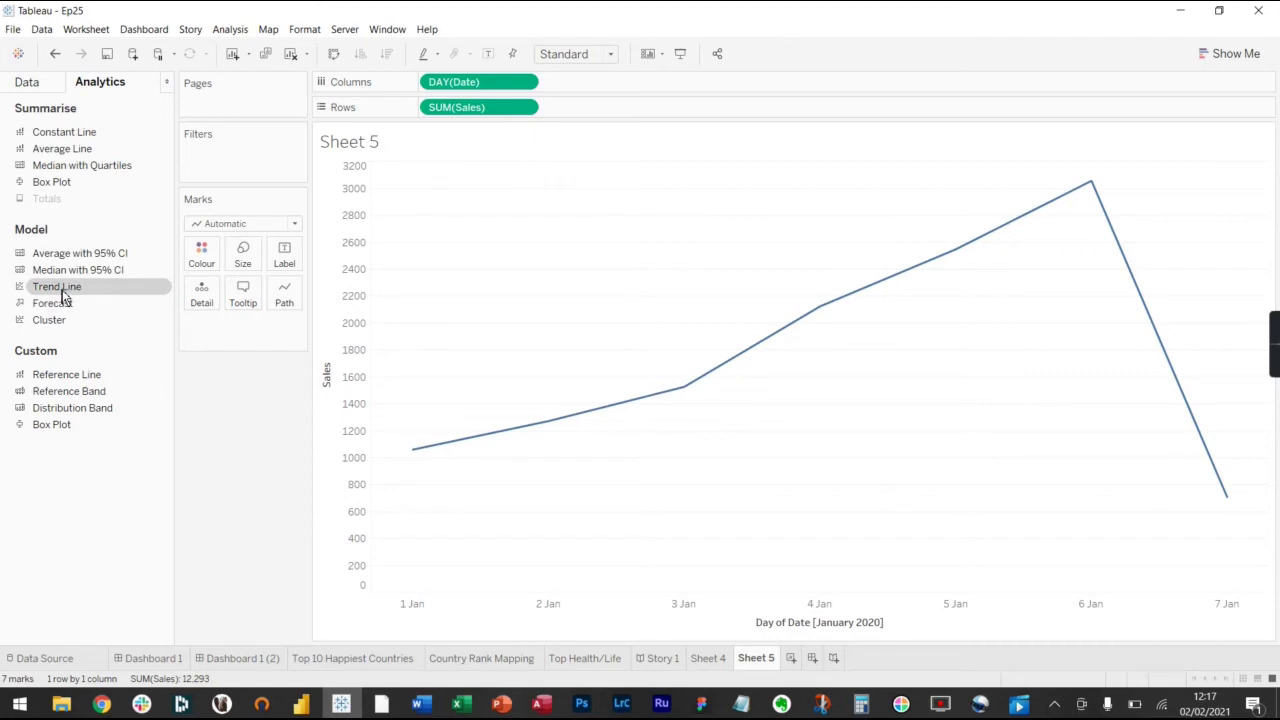
drag(61, 290, 436, 201)
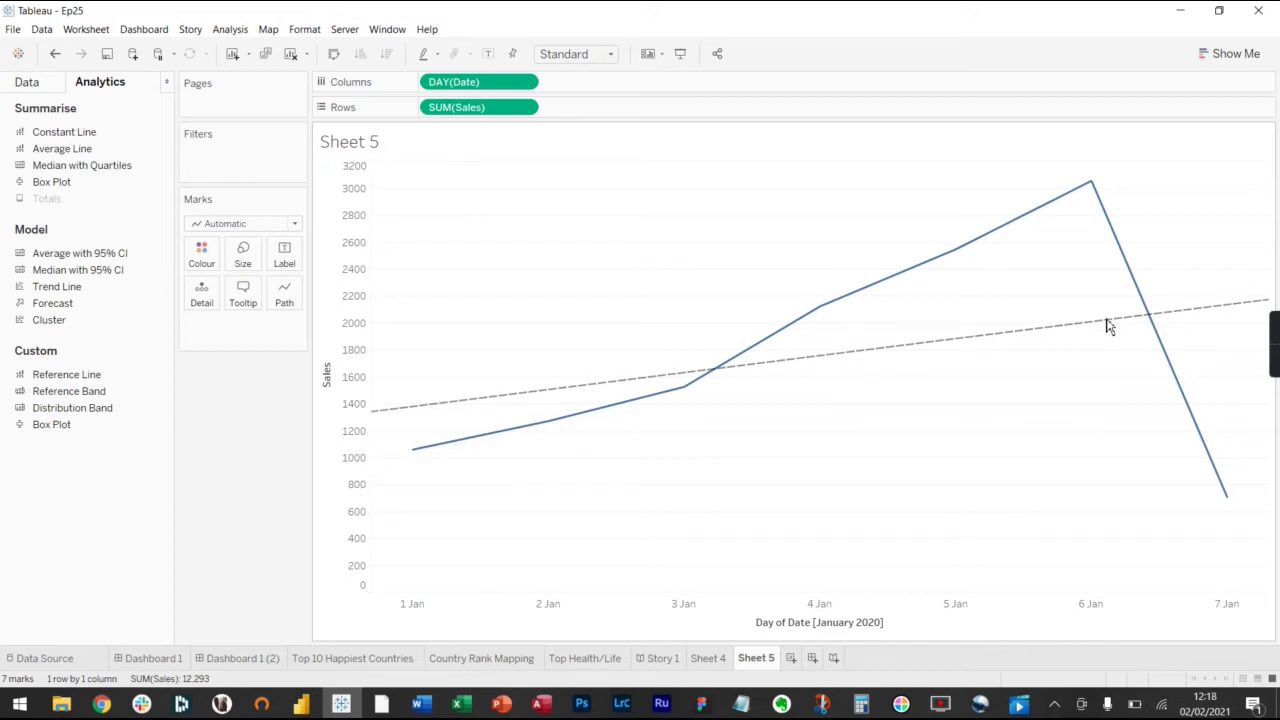
click(1070, 332)
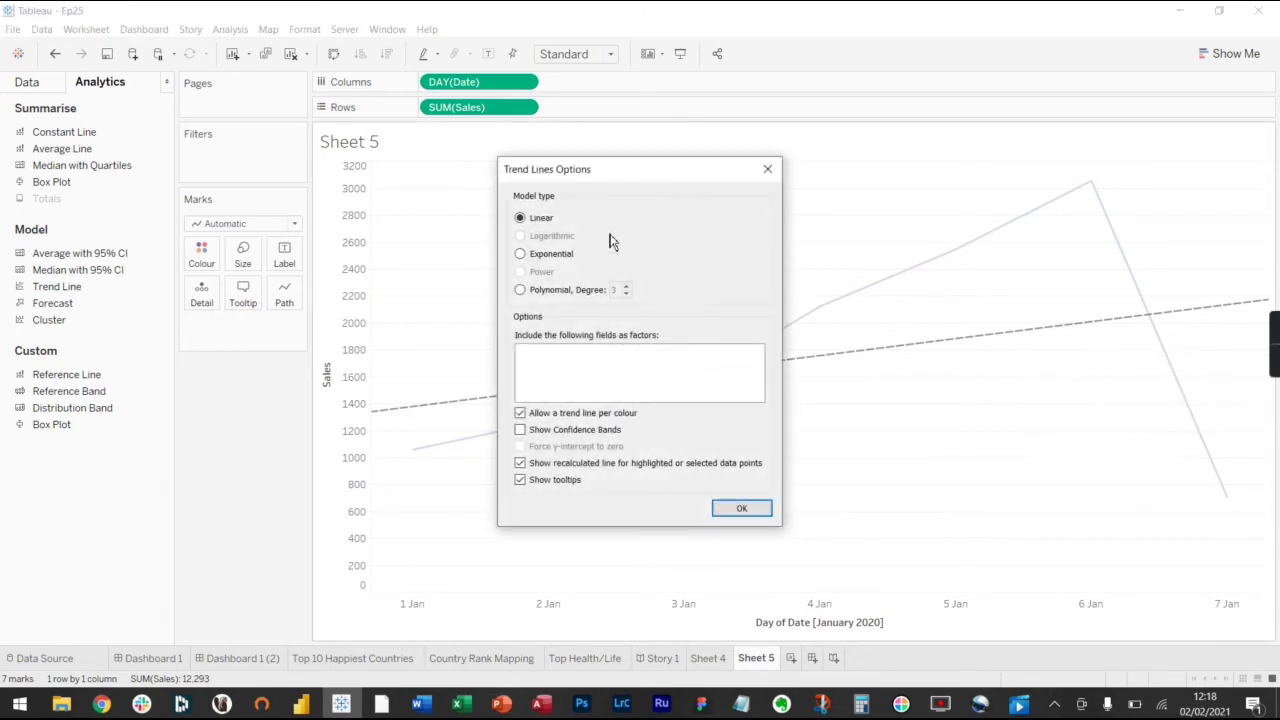
click(770, 505)
mouse_move(822, 366)
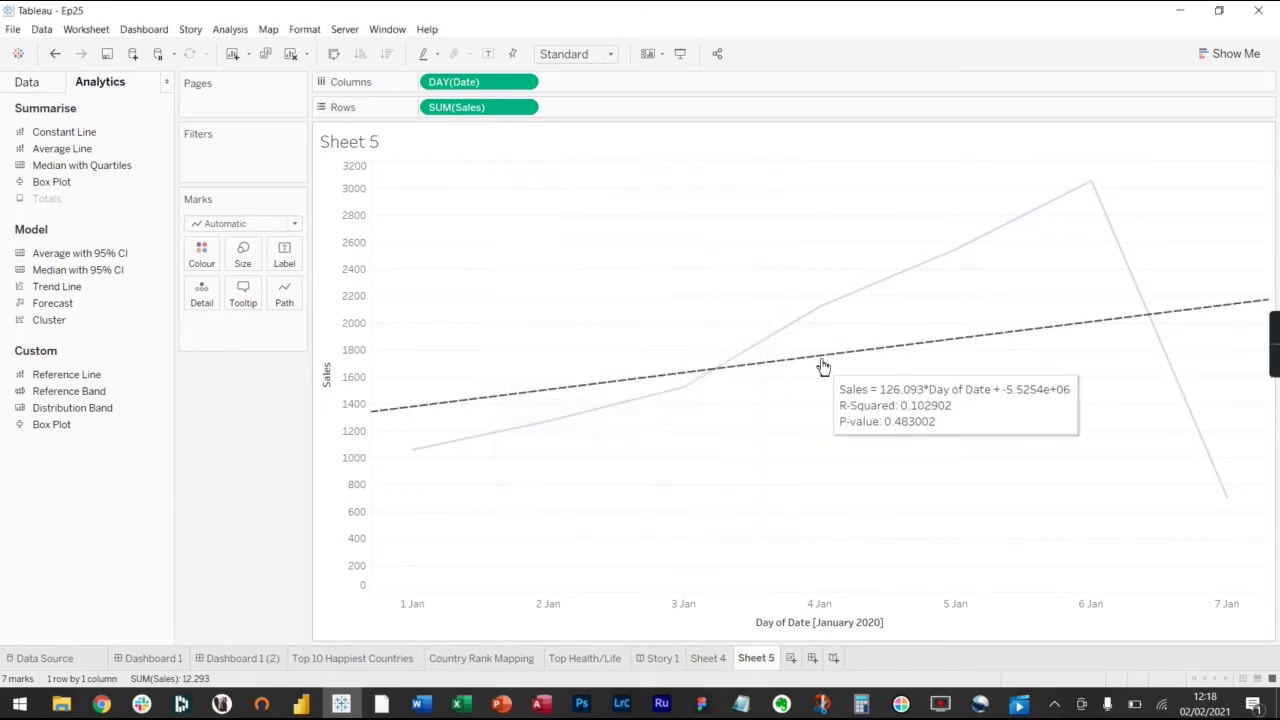
right_click(823, 363)
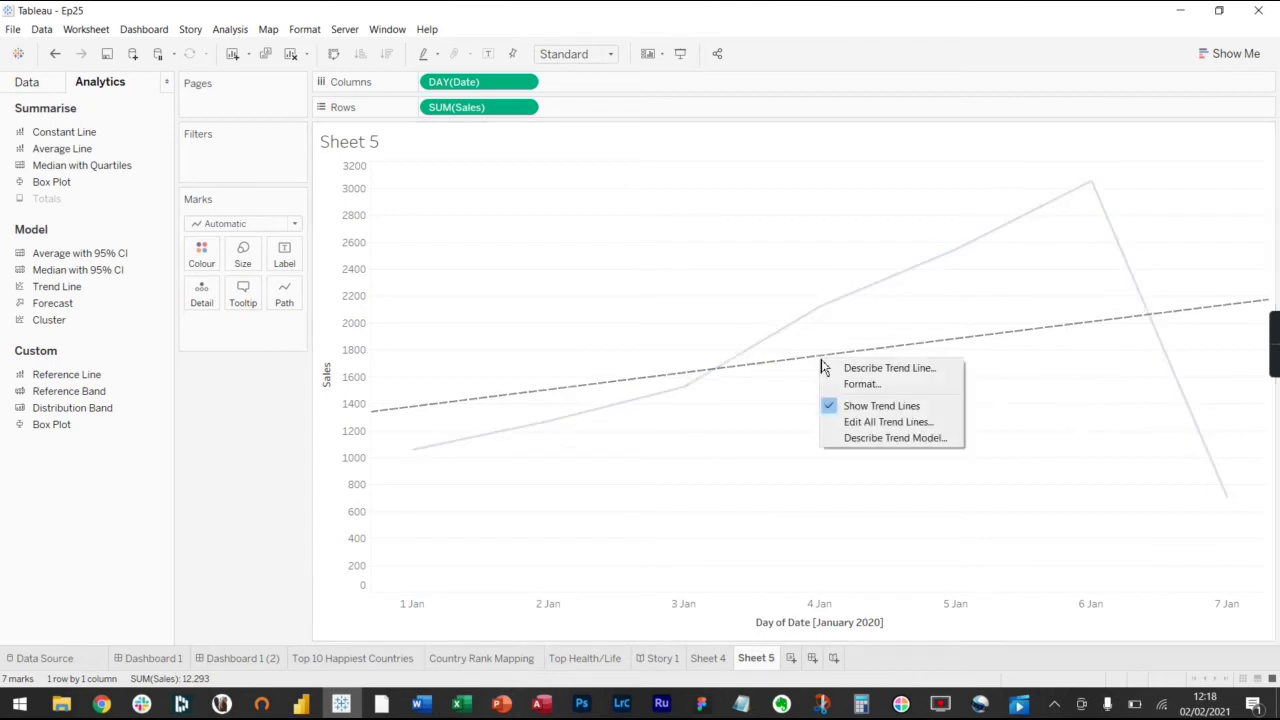
click(796, 373)
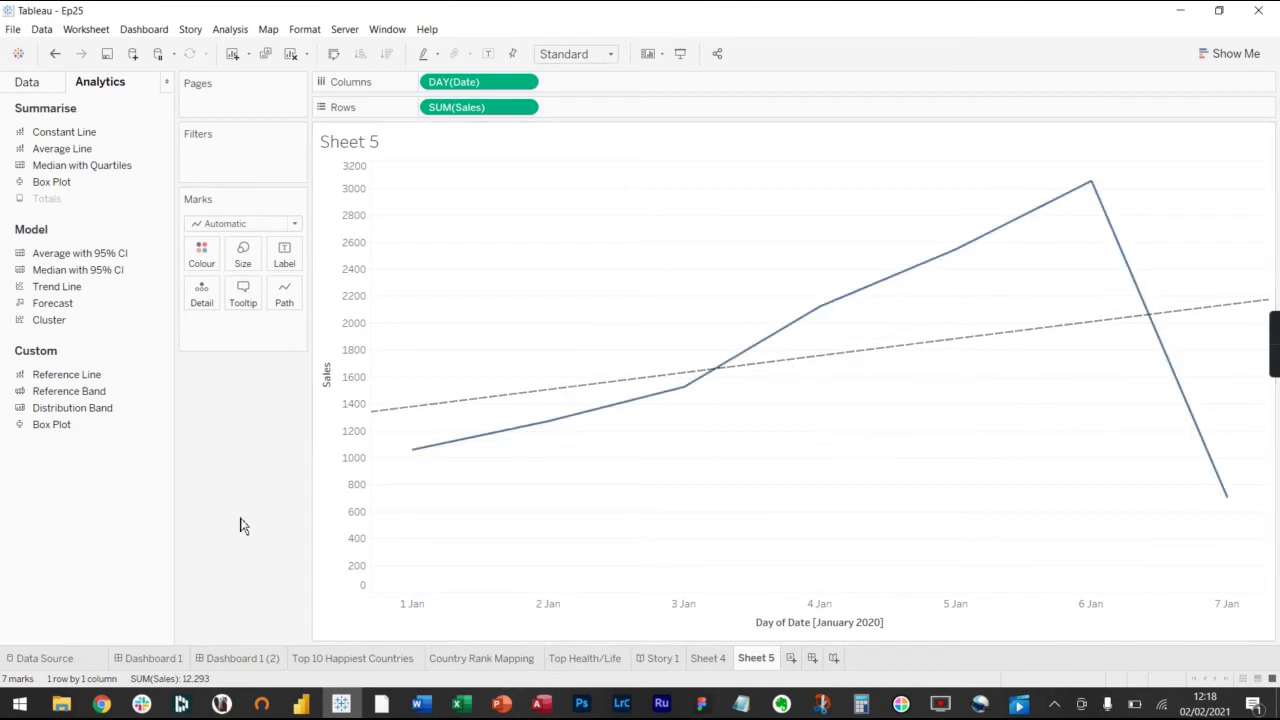
Try other trend model types on the daily sales line, ending with a polynomial curve
drag(70, 290, 606, 190)
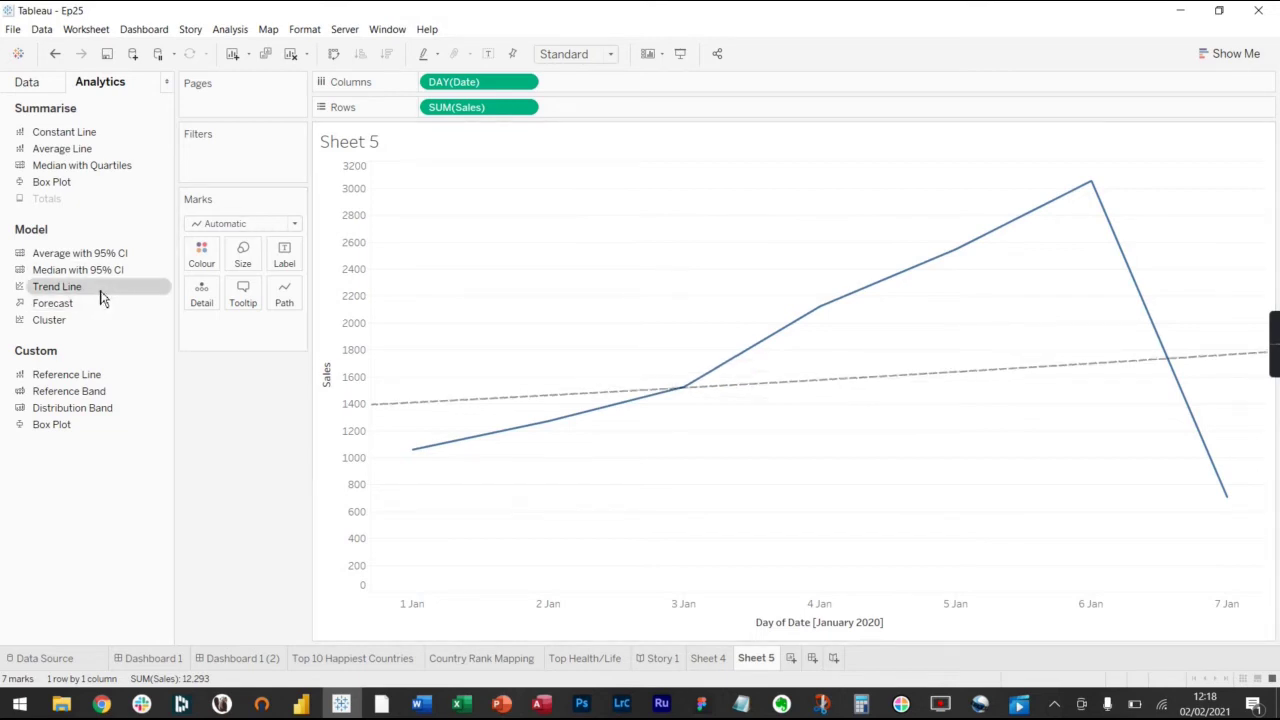
drag(101, 292, 619, 187)
drag(63, 290, 700, 178)
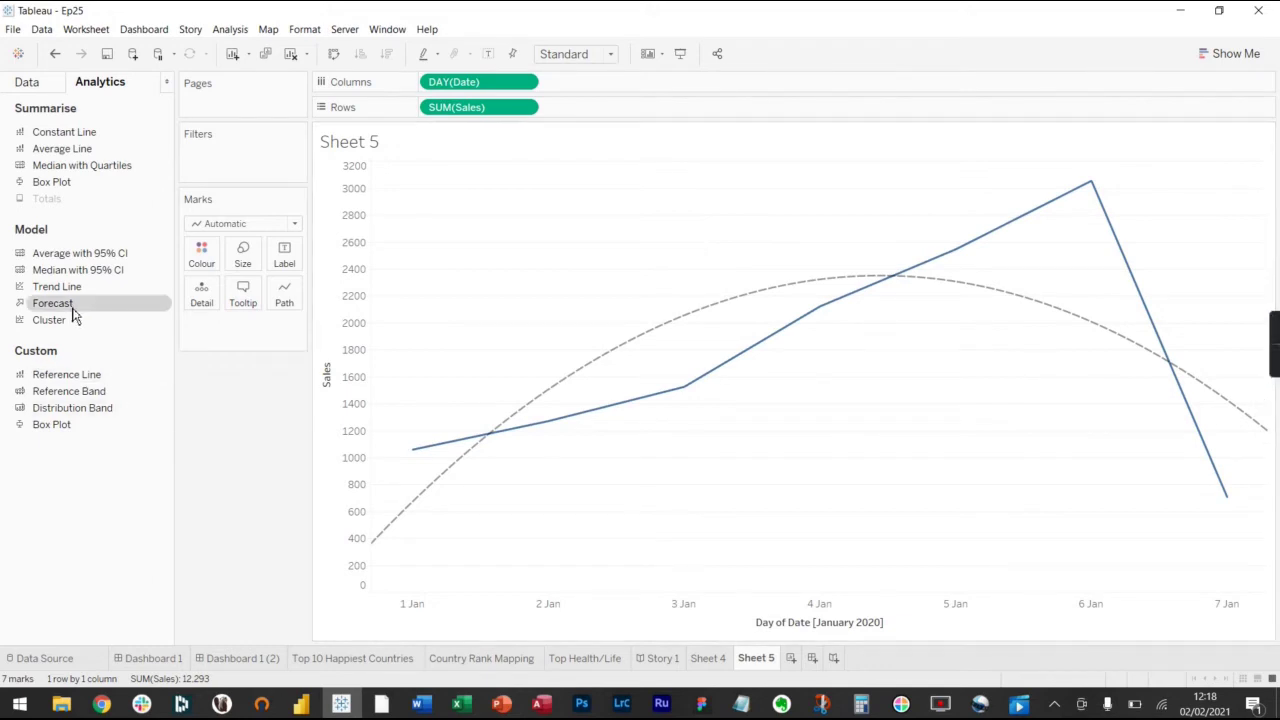
Add a forecast alongside the trend line, and undo both the forecast and the trend lines
drag(78, 316, 405, 180)
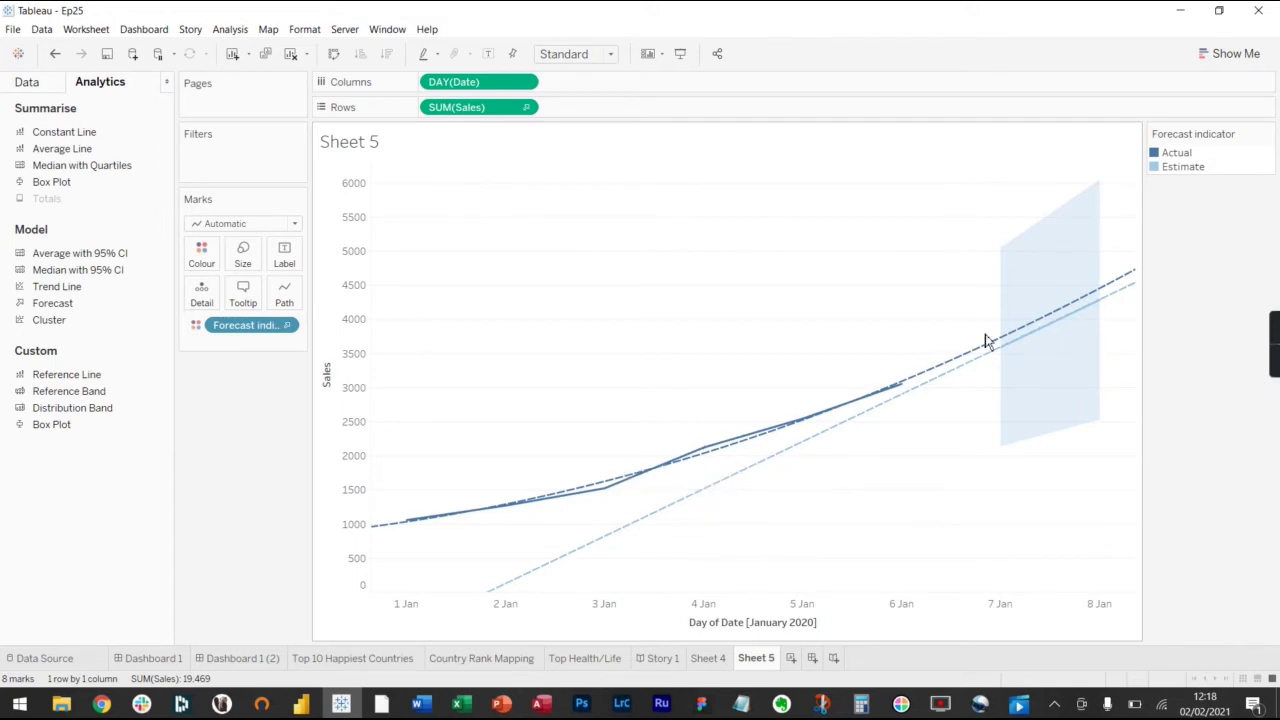
mouse_move(993, 352)
key(ctrl+z)
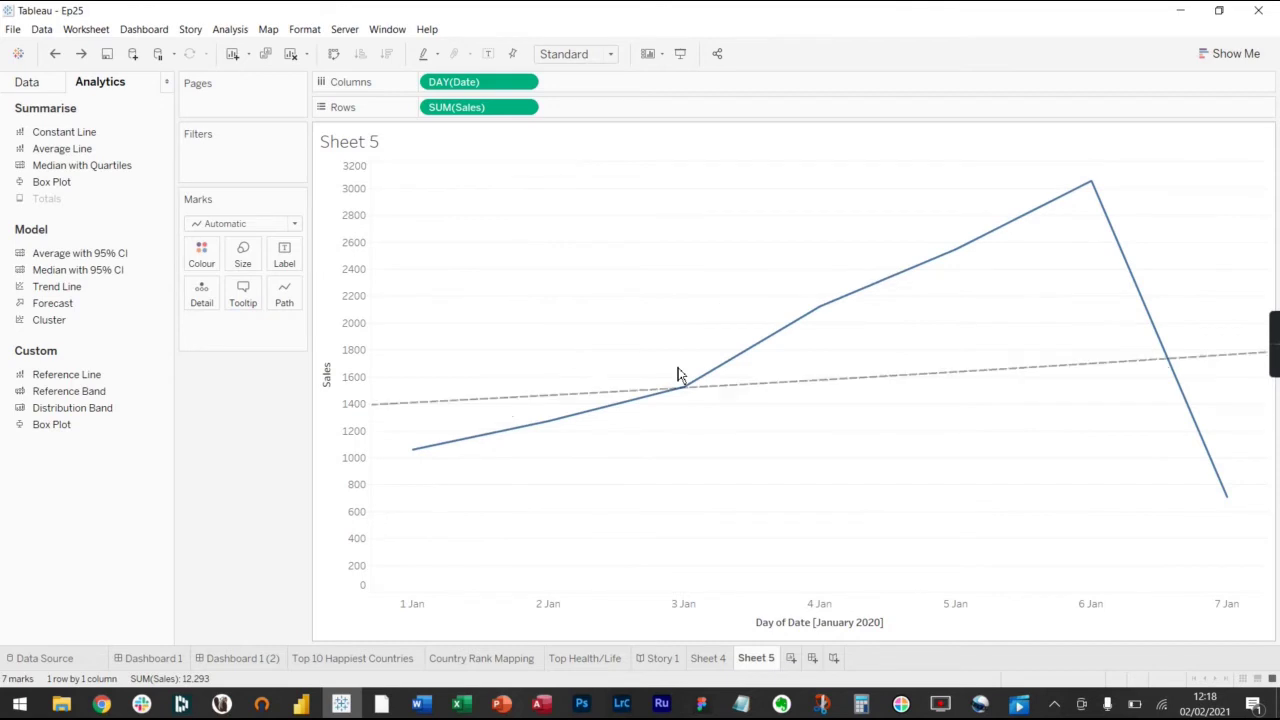
key(ctrl+z)
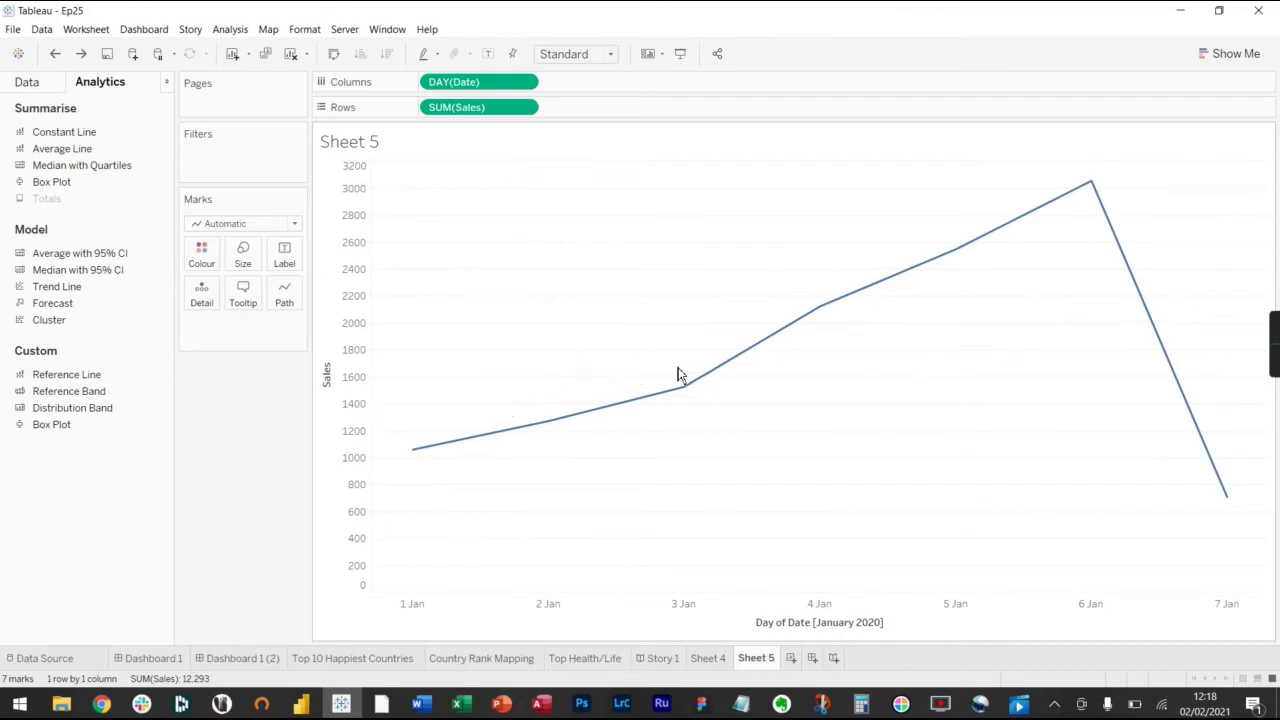
Add a forecast to the plain daily sales line and open its forecast options beside the estimate
drag(52, 303, 438, 196)
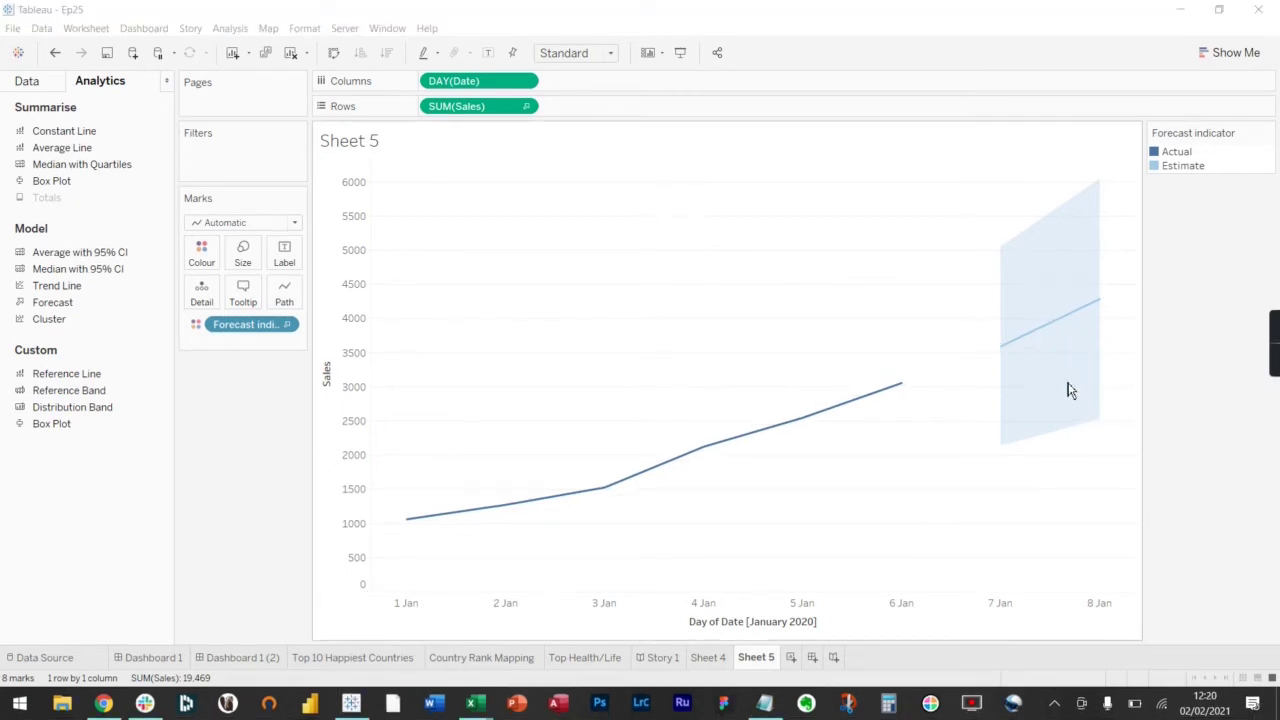
mouse_move(1017, 340)
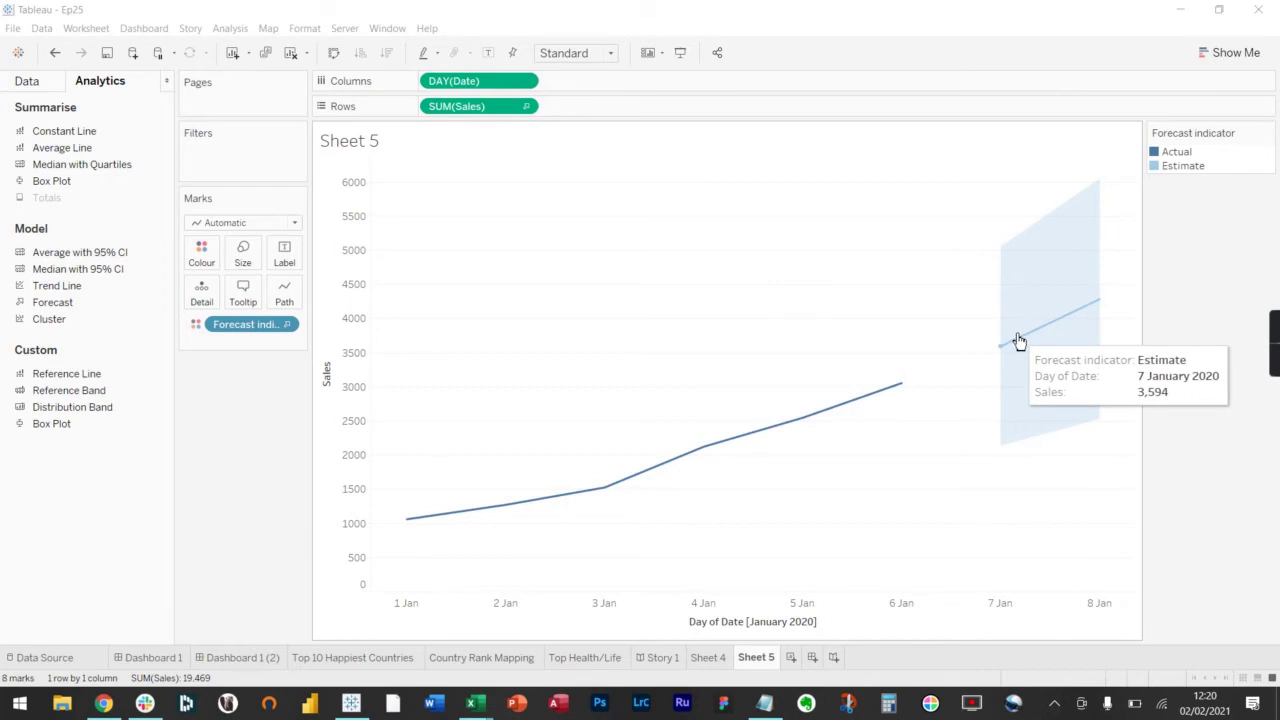
right_click(1015, 334)
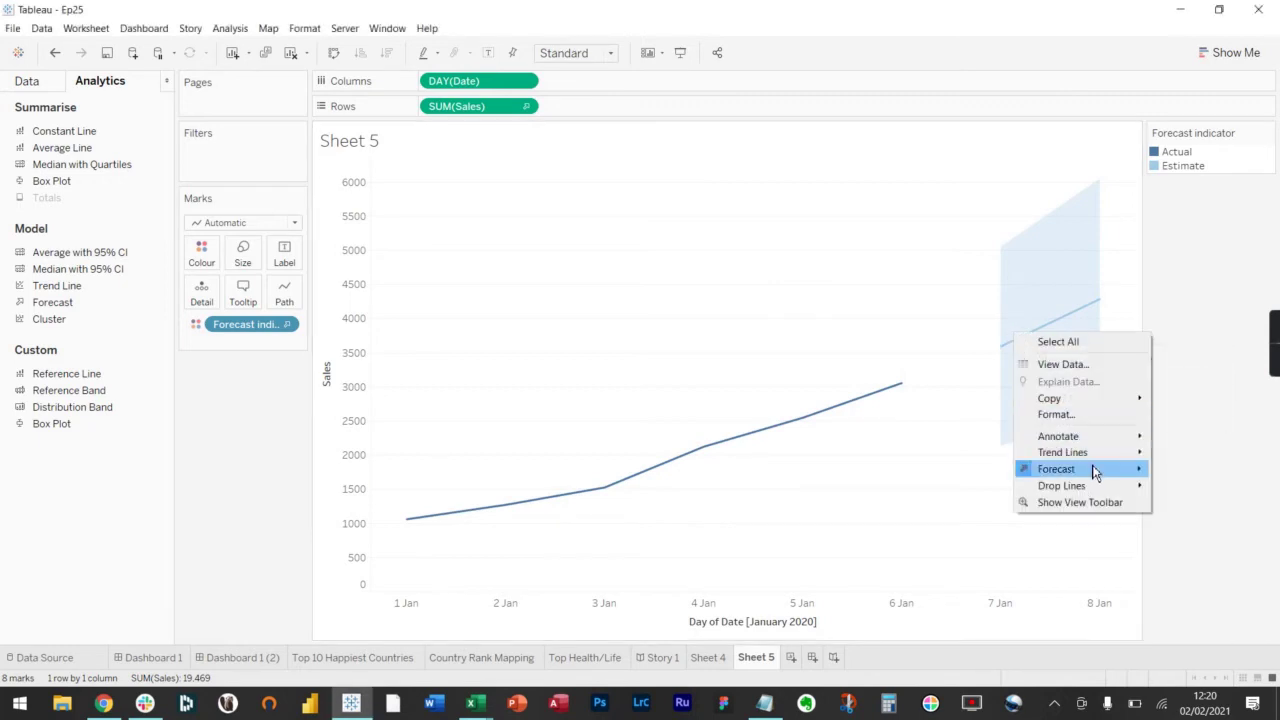
mouse_move(1094, 474)
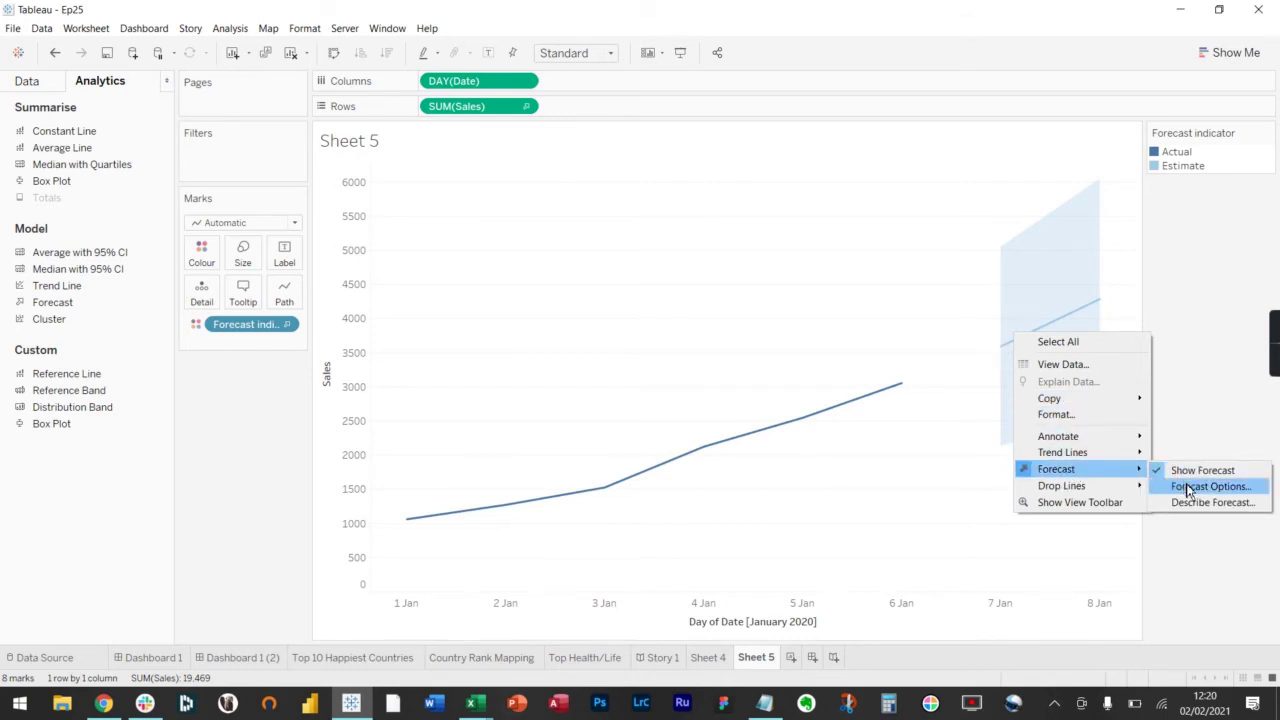
click(1188, 488)
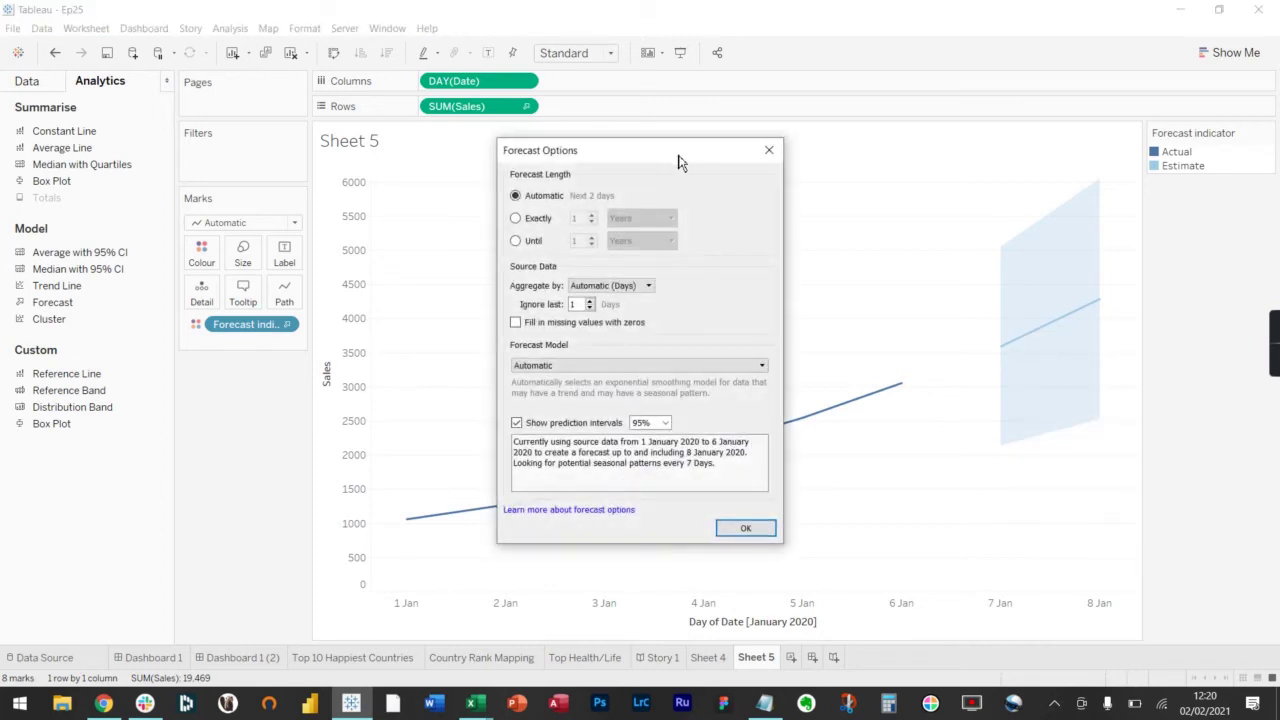
drag(640, 169, 354, 88)
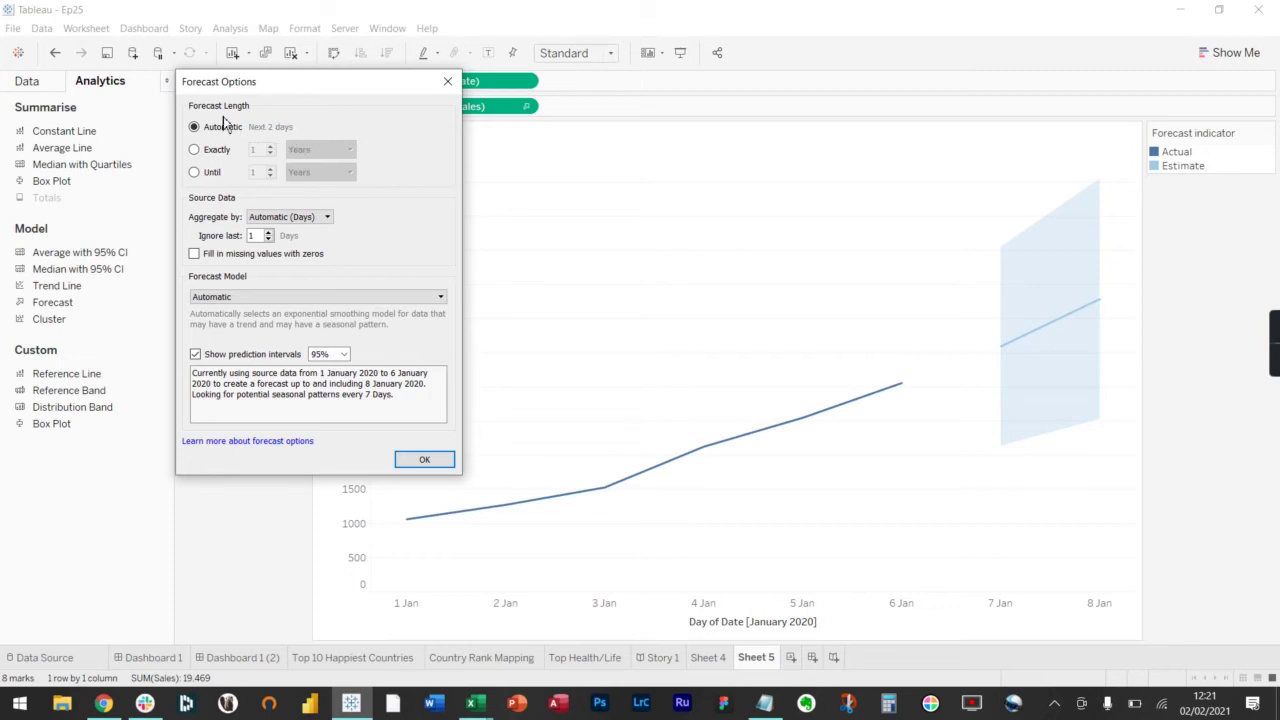
Set the forecast length to exactly 5 days
click(210, 151)
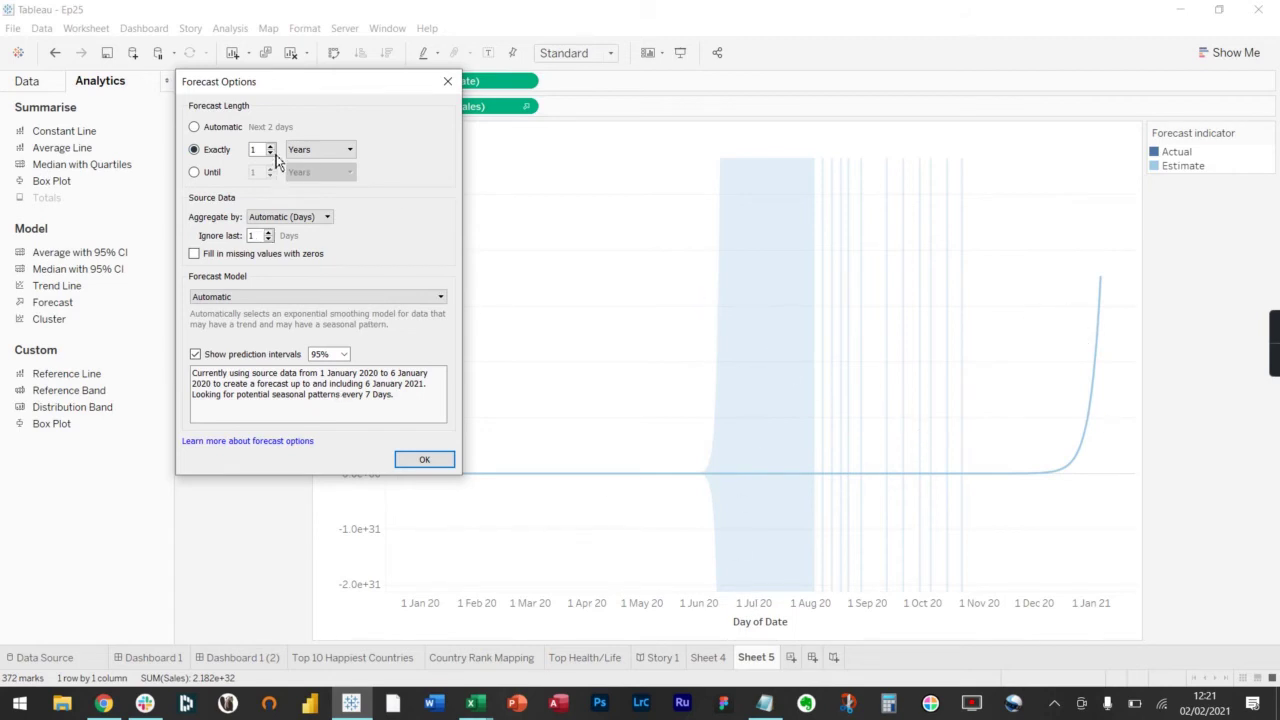
click(305, 151)
click(308, 207)
click(270, 146)
click(270, 146)
click(270, 146)
click(270, 146)
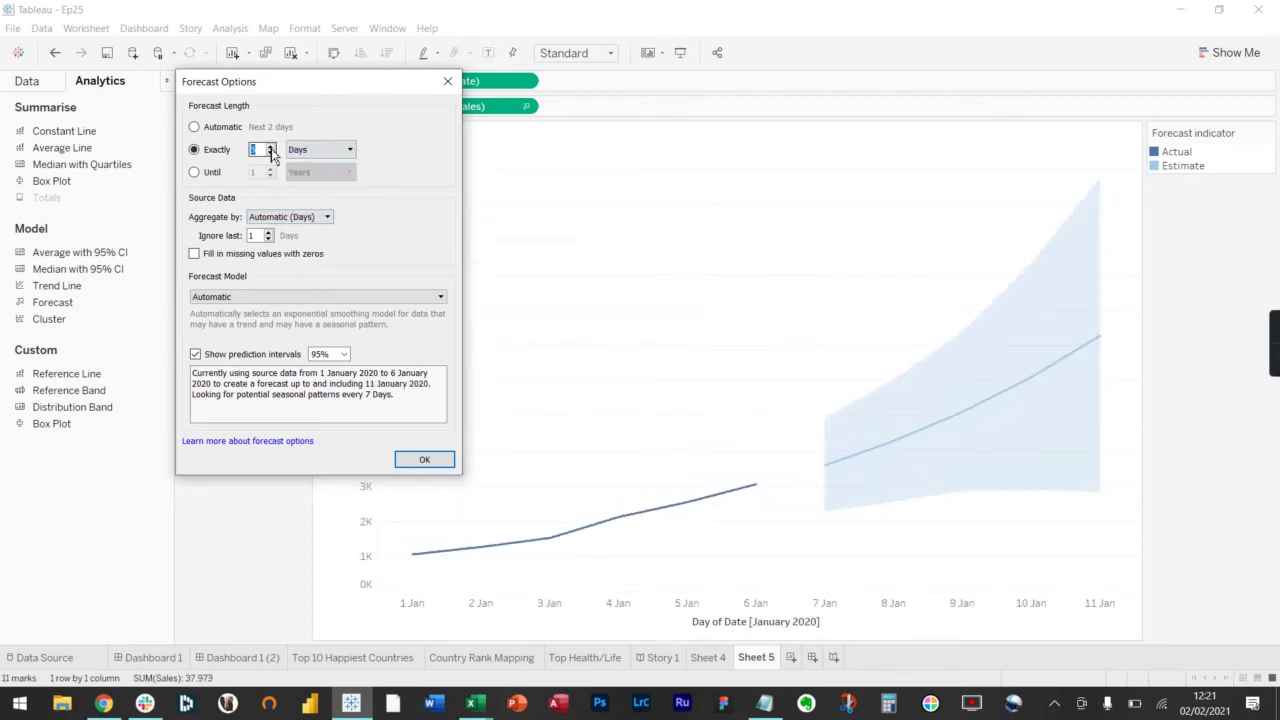
Change the forecast length to exactly 1 week
click(304, 153)
click(314, 206)
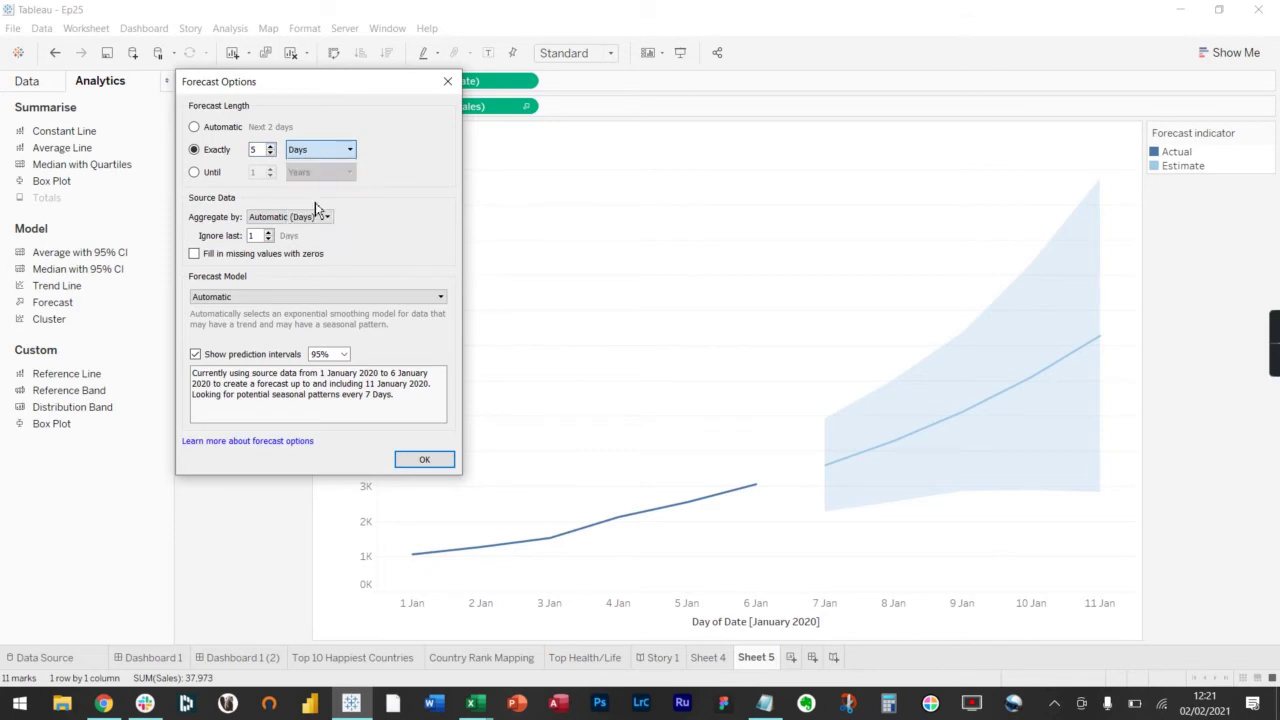
click(270, 153)
click(270, 153)
click(270, 153)
click(270, 153)
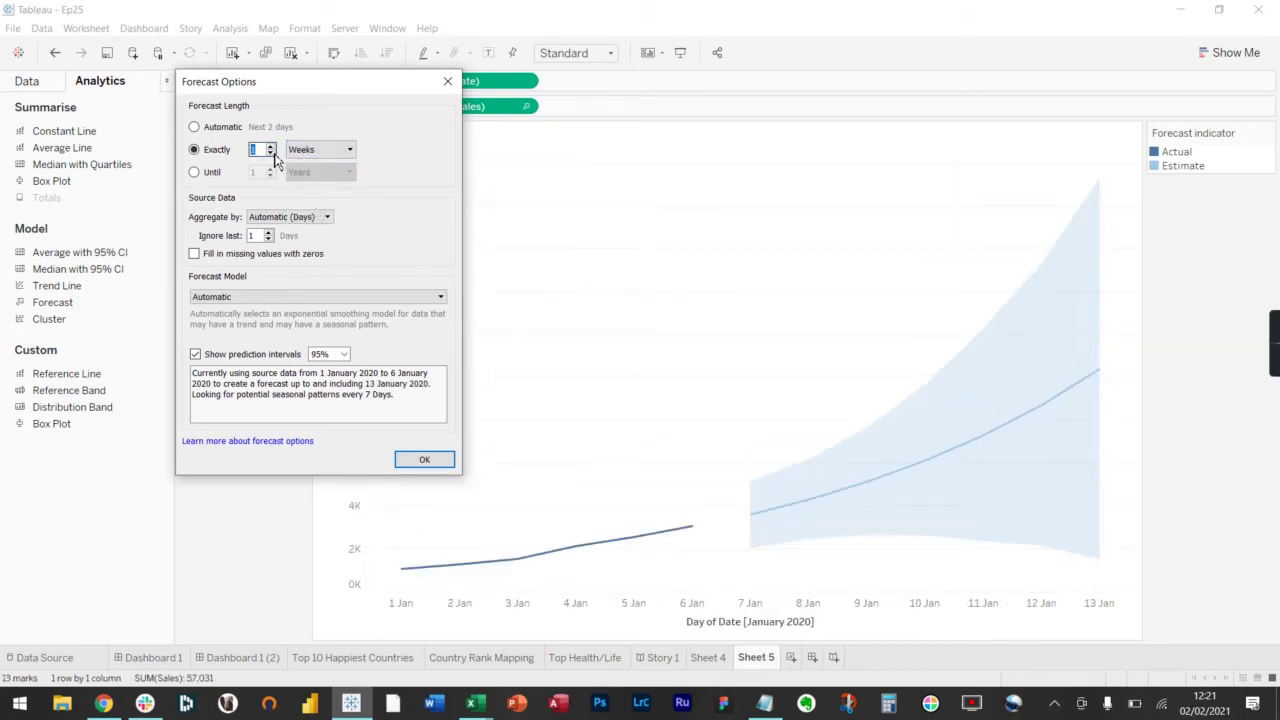
Preview the forecast with the Until 1 year length, and return it to exactly 1 week
click(212, 175)
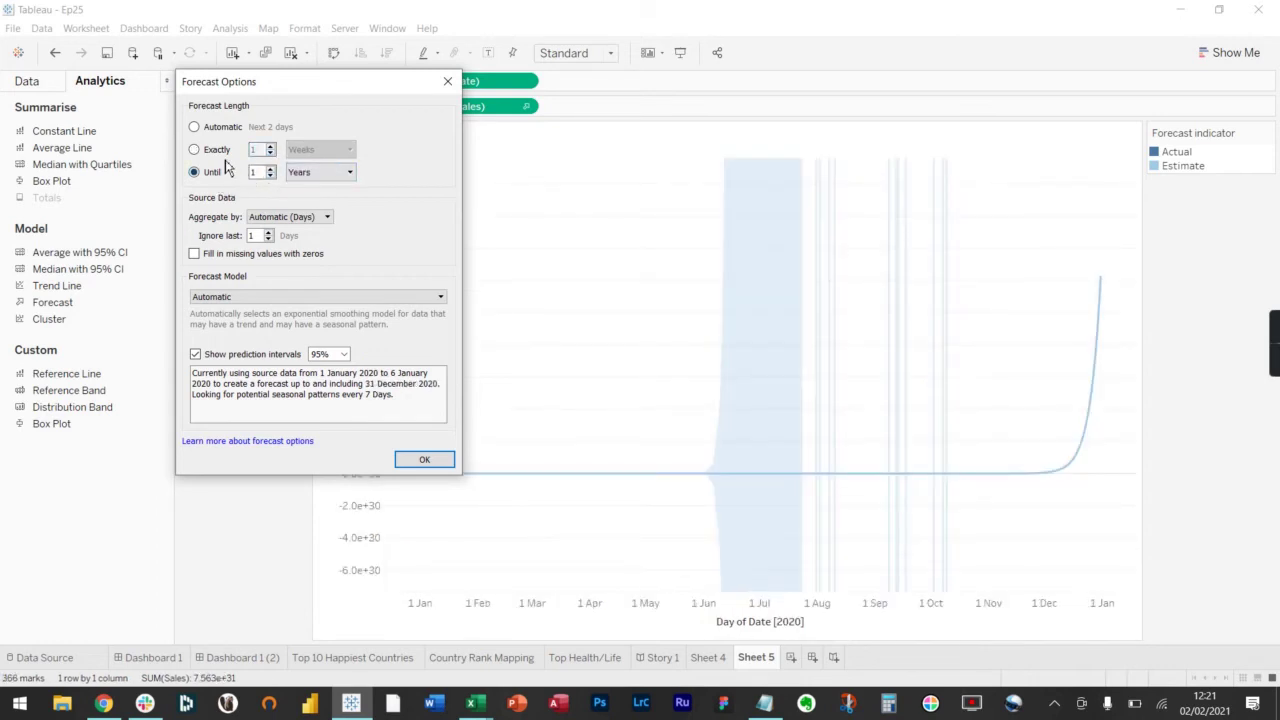
click(216, 155)
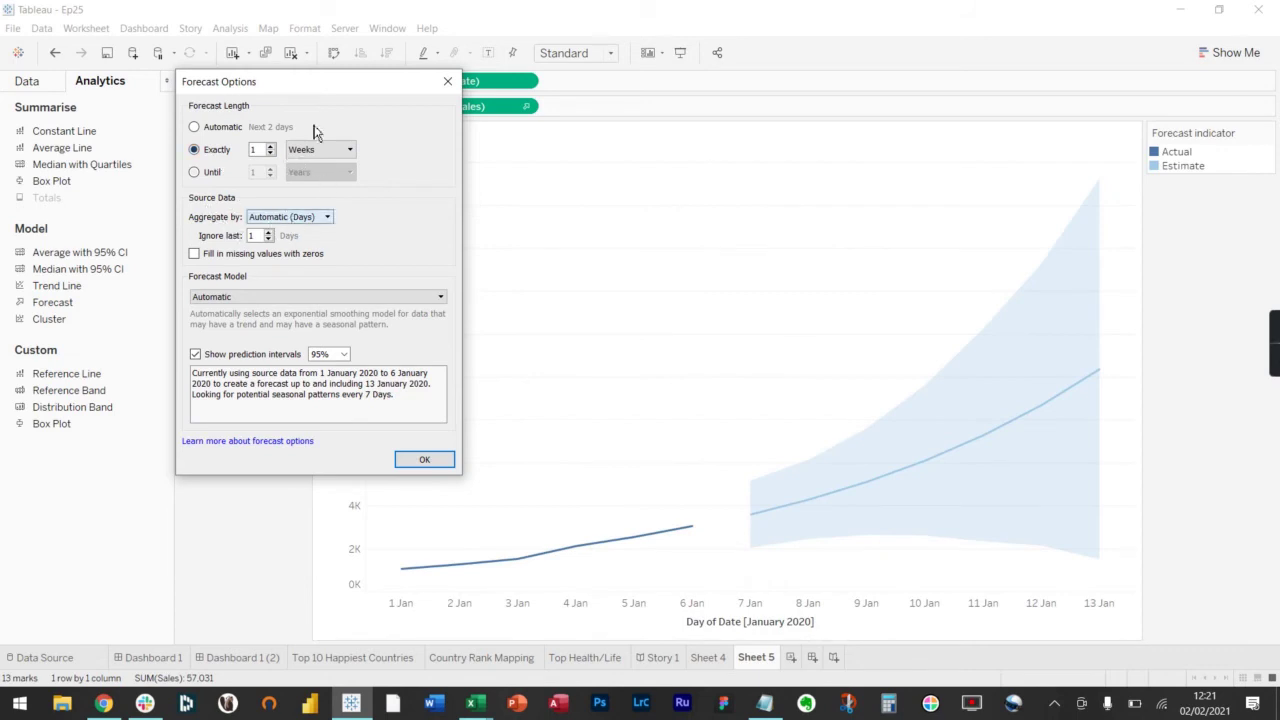
drag(319, 88, 282, 107)
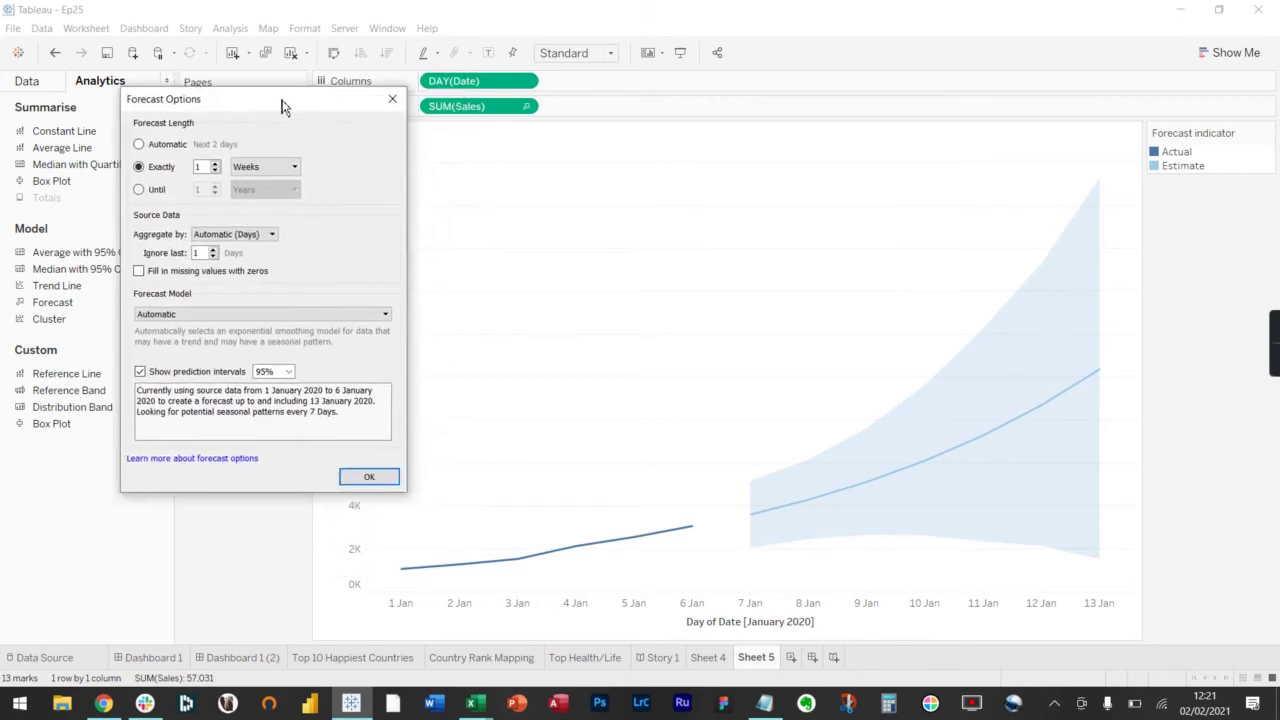
Preview the forecast while ignoring the last 0, 2 and 3 days of source data, and return it to 1 day
click(213, 251)
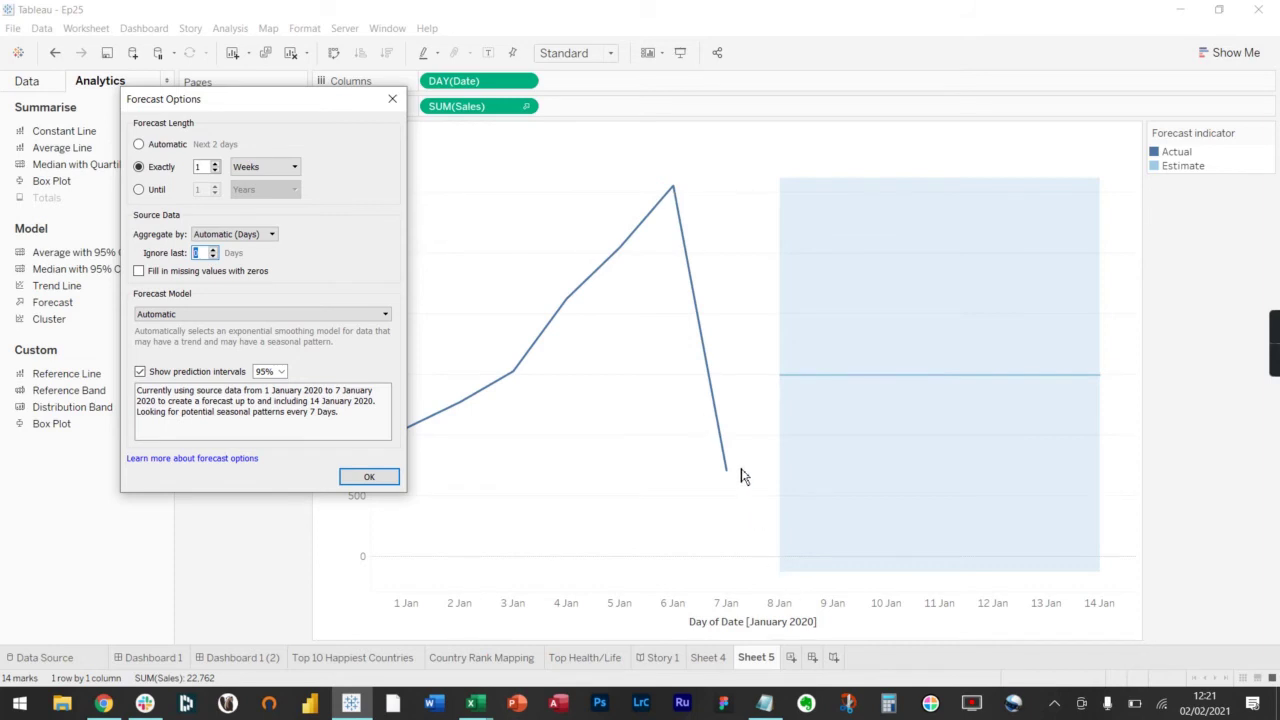
click(213, 250)
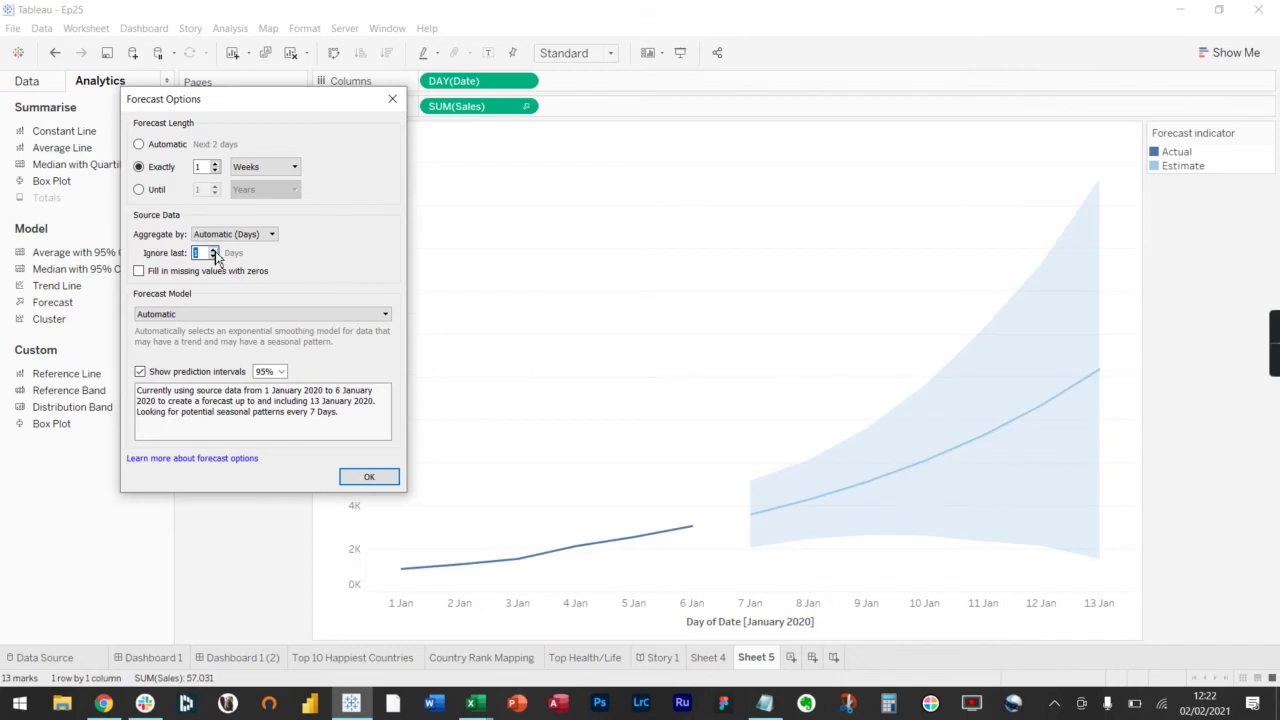
click(214, 250)
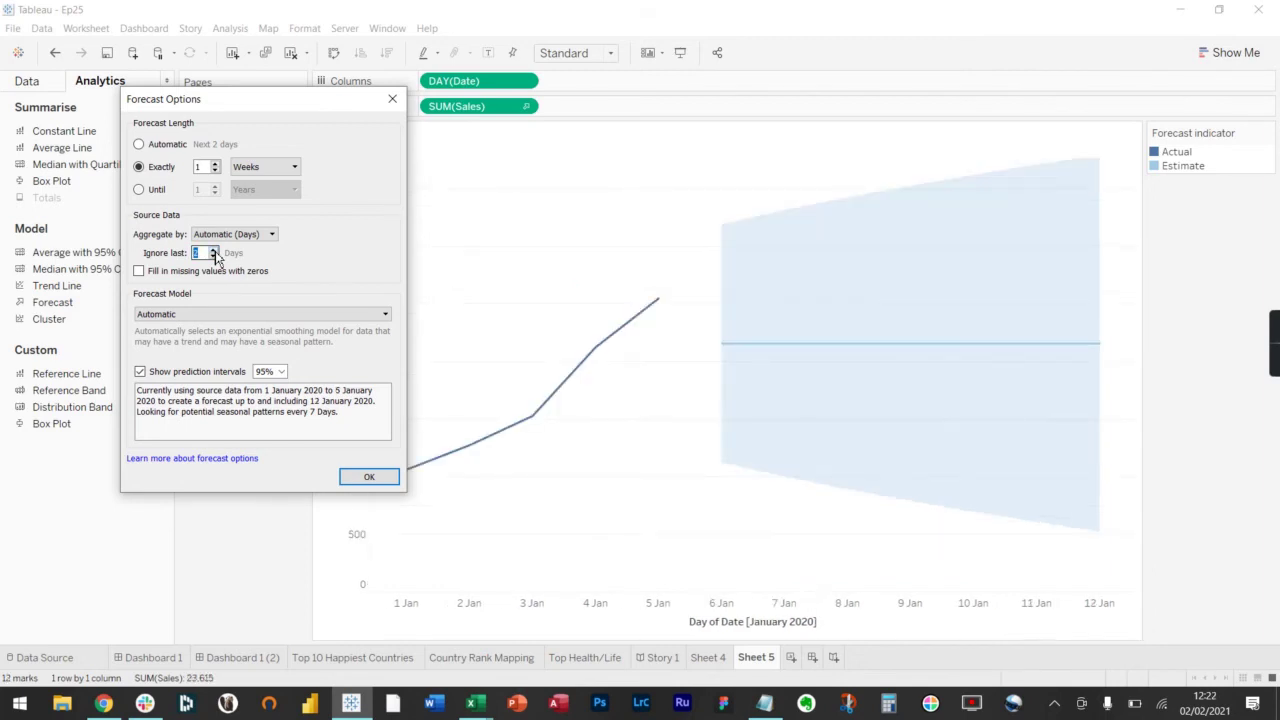
click(215, 256)
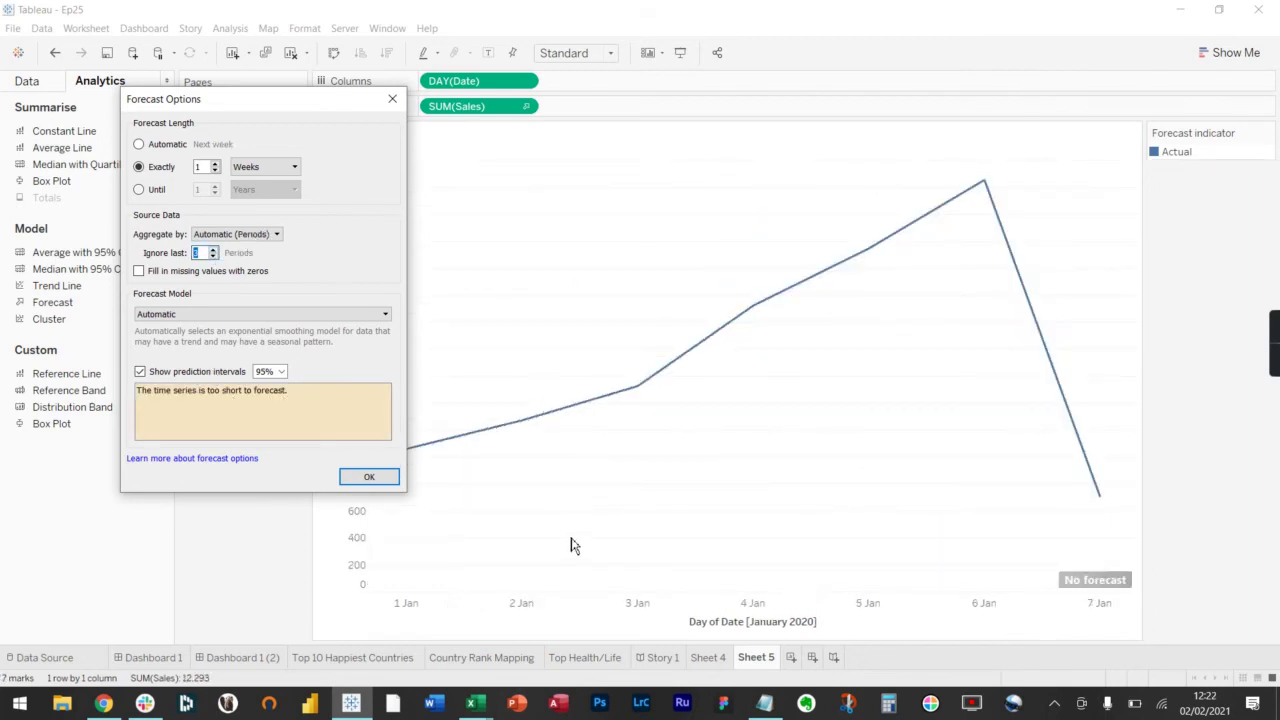
click(214, 257)
click(214, 257)
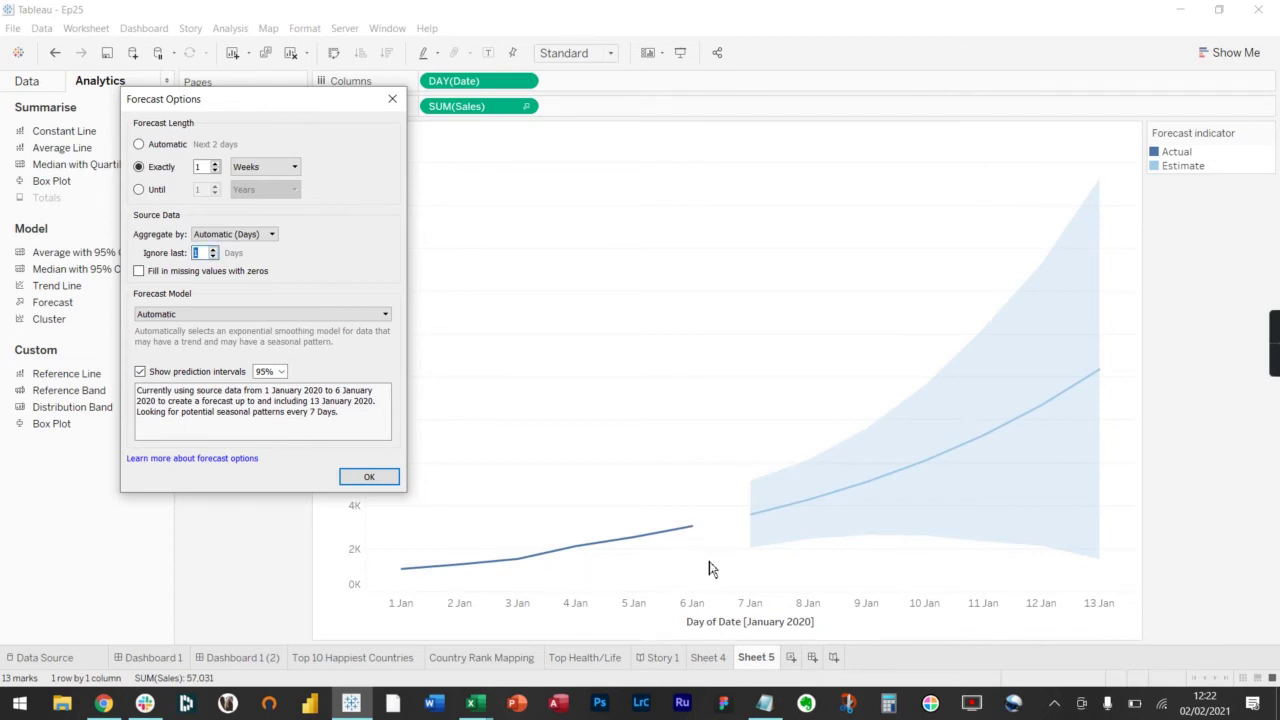
Preview the Automatic without seasonality forecast model, and return the model to Automatic
click(172, 316)
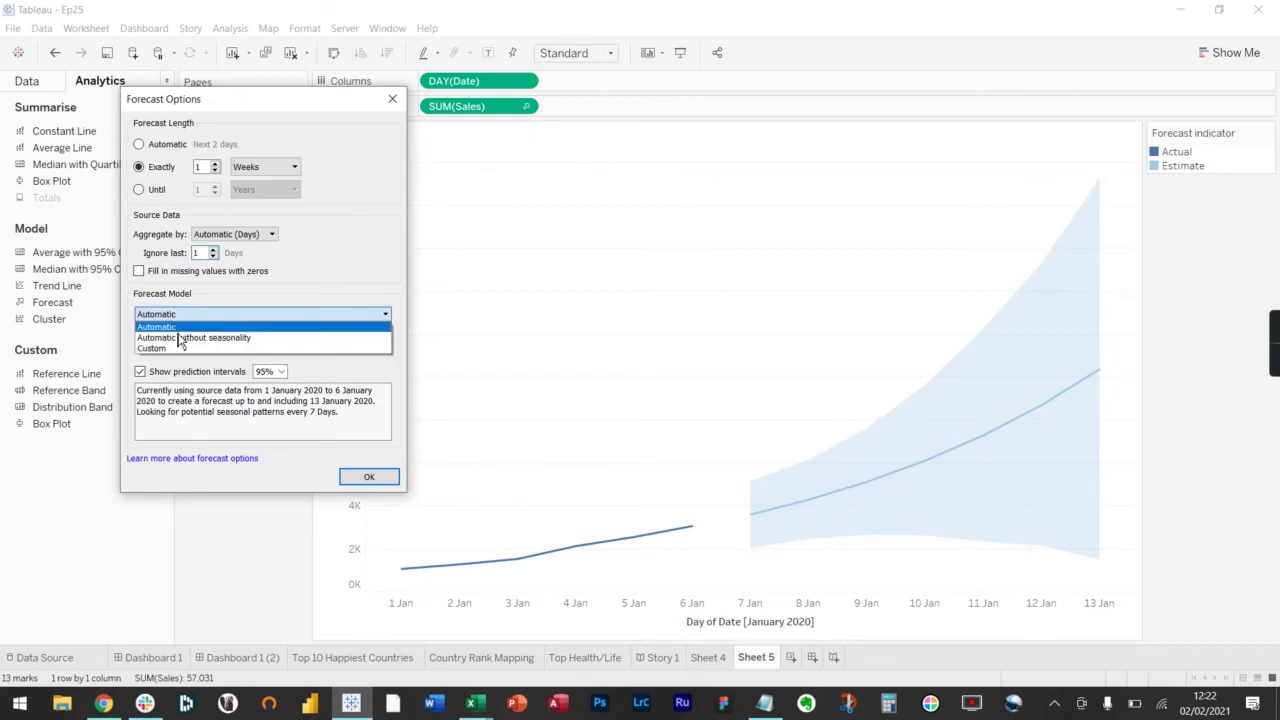
click(181, 340)
click(191, 316)
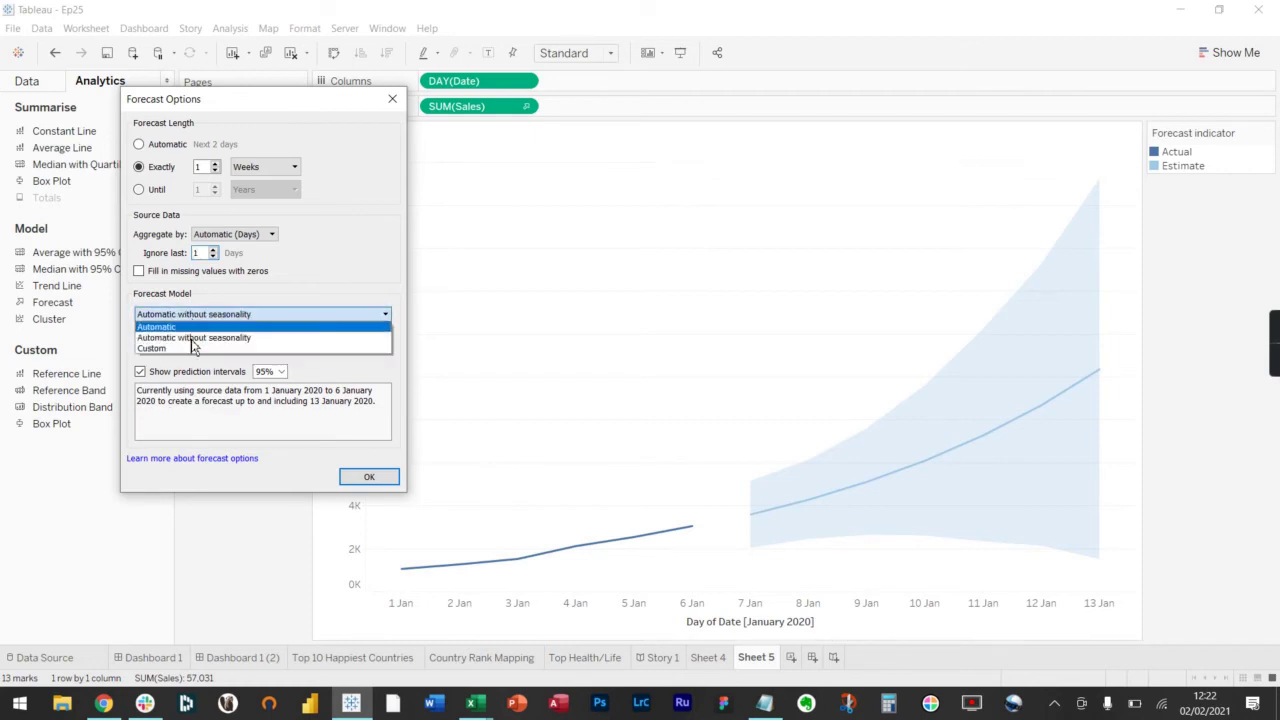
click(180, 327)
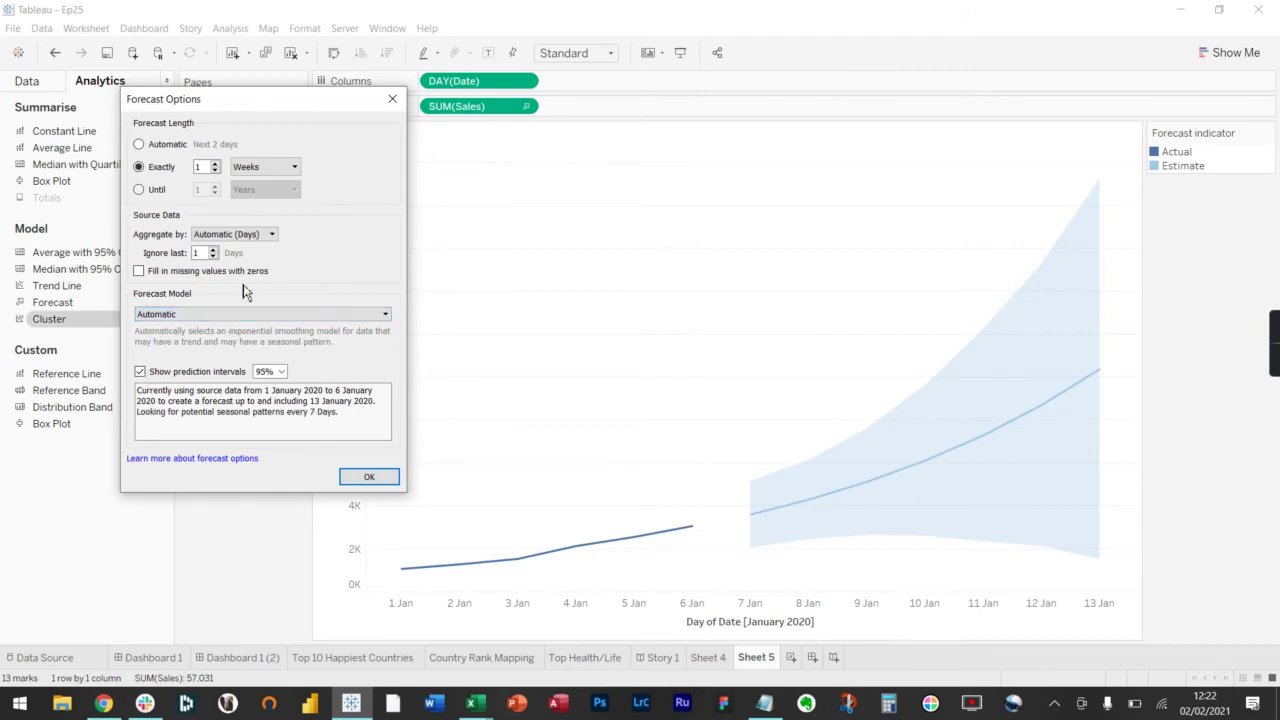
Compare the forecast with 90% and 99% prediction intervals, and return them to 95%
click(281, 371)
click(280, 385)
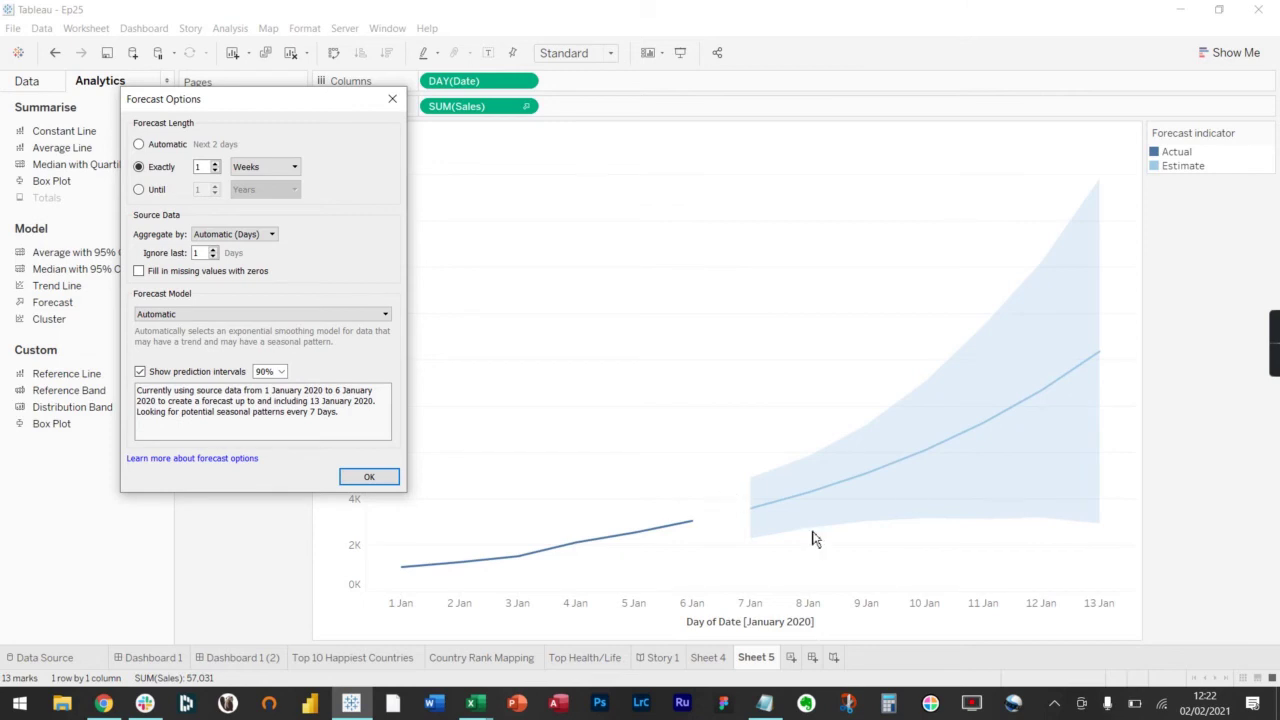
click(283, 371)
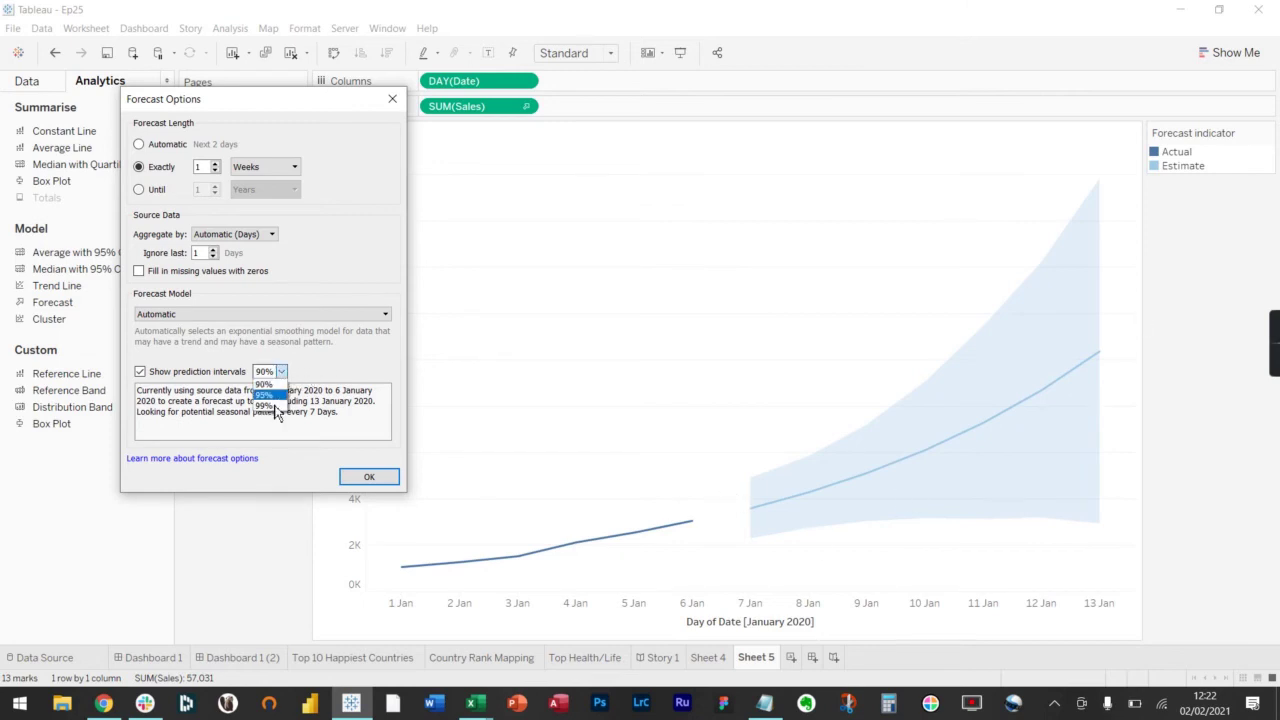
click(277, 409)
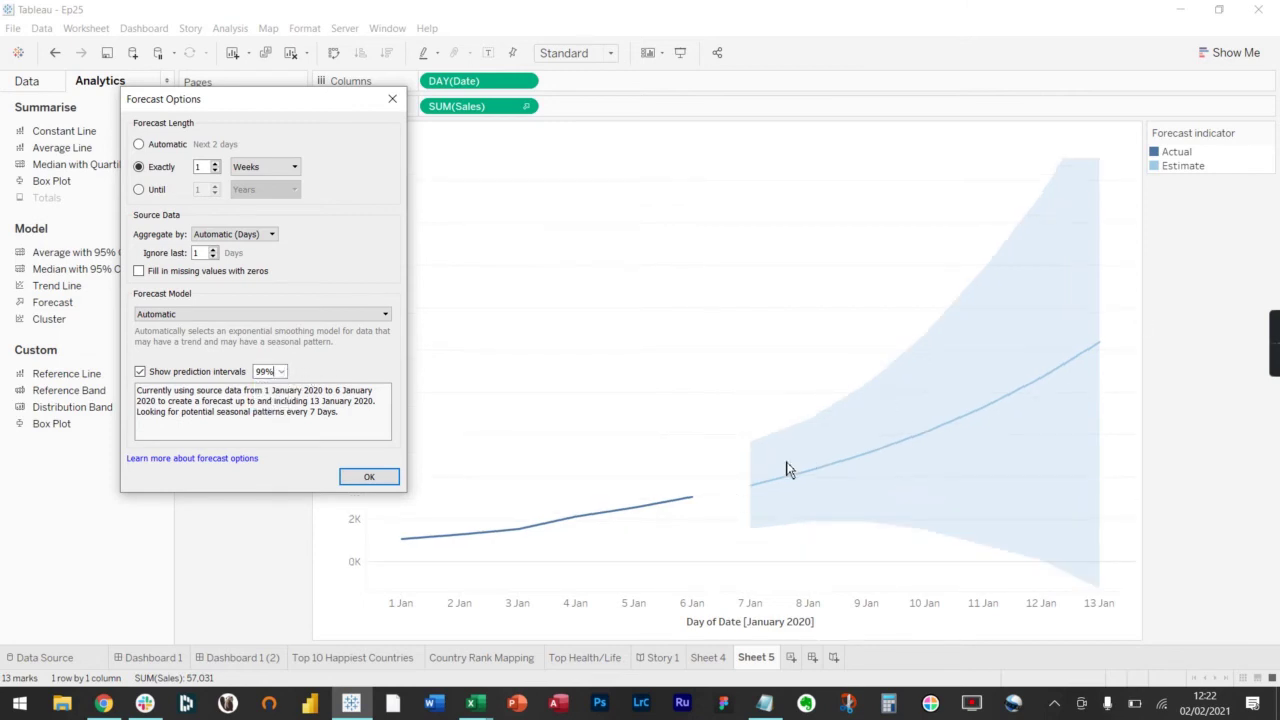
click(283, 372)
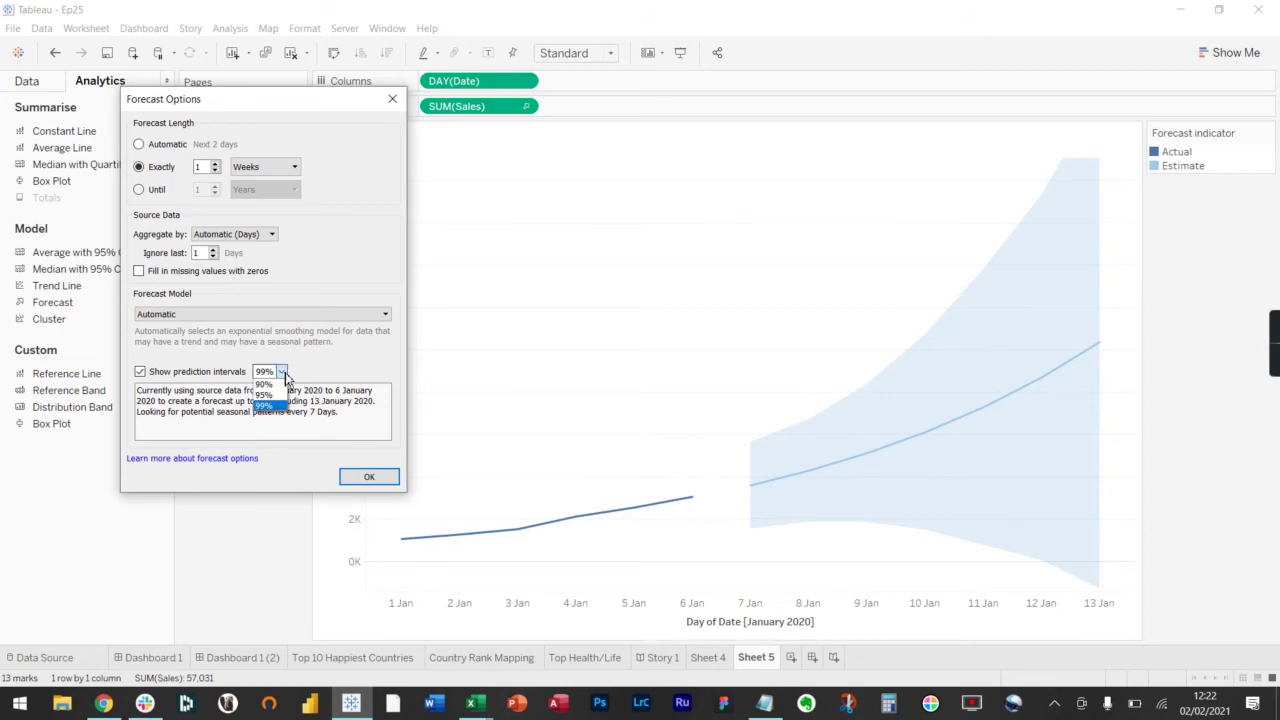
click(279, 378)
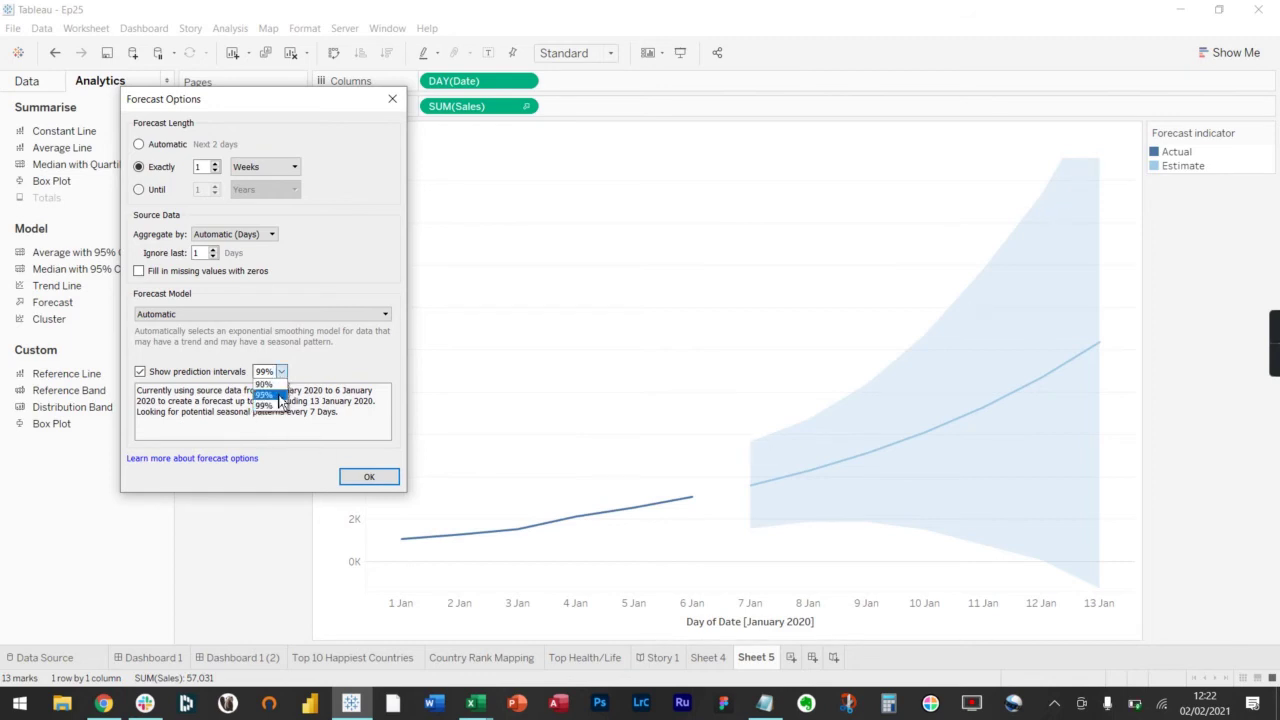
scroll(268, 371, up, 1)
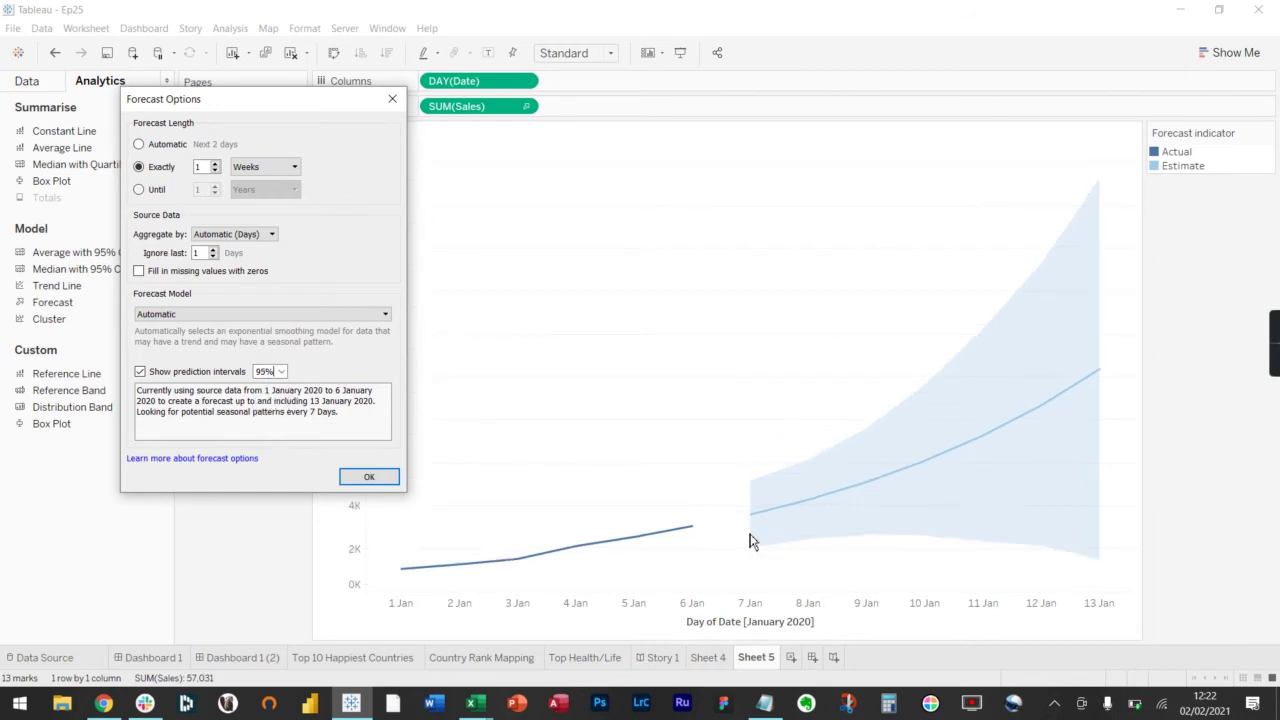
Set the forecast's prediction intervals to 90%
click(281, 371)
click(282, 389)
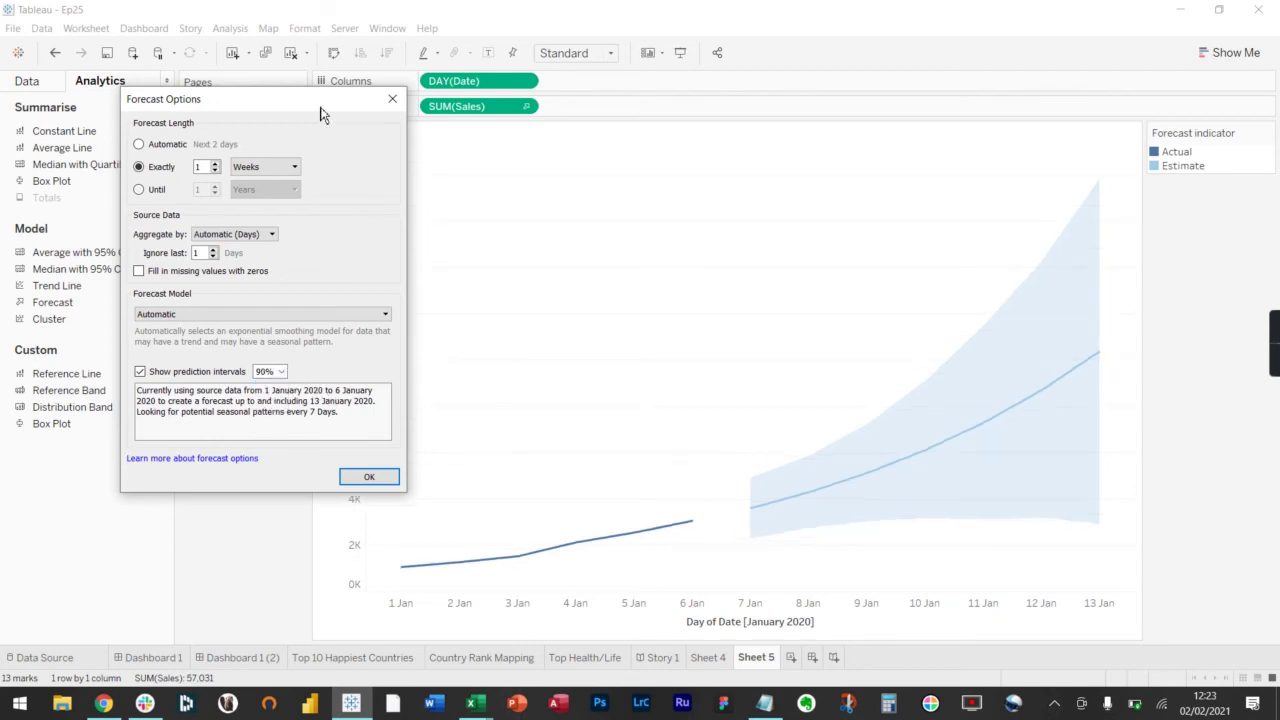
drag(320, 113, 211, 142)
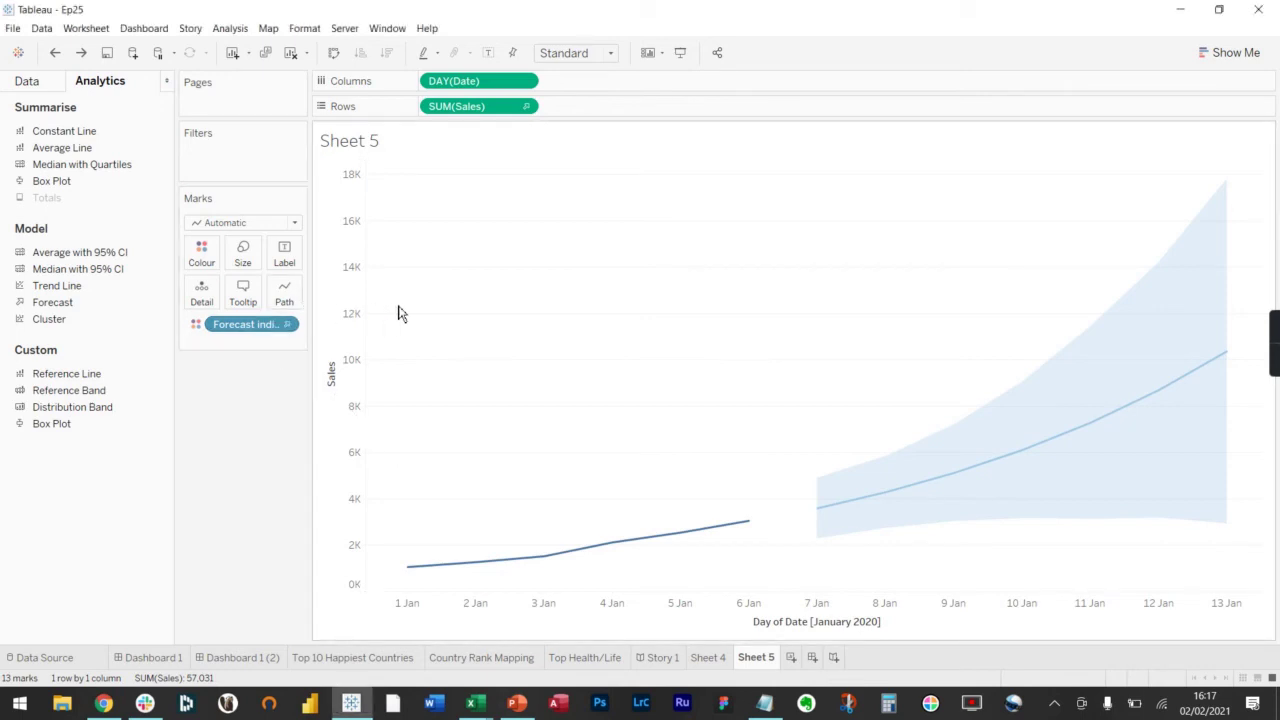
Narrow the marks card slightly and remove the Forecast indicator from the colour marks to join the actual and estimated sales
mouse_move(311, 324)
mouse_down()
mouse_move(391, 323)
mouse_move(300, 323)
mouse_up()
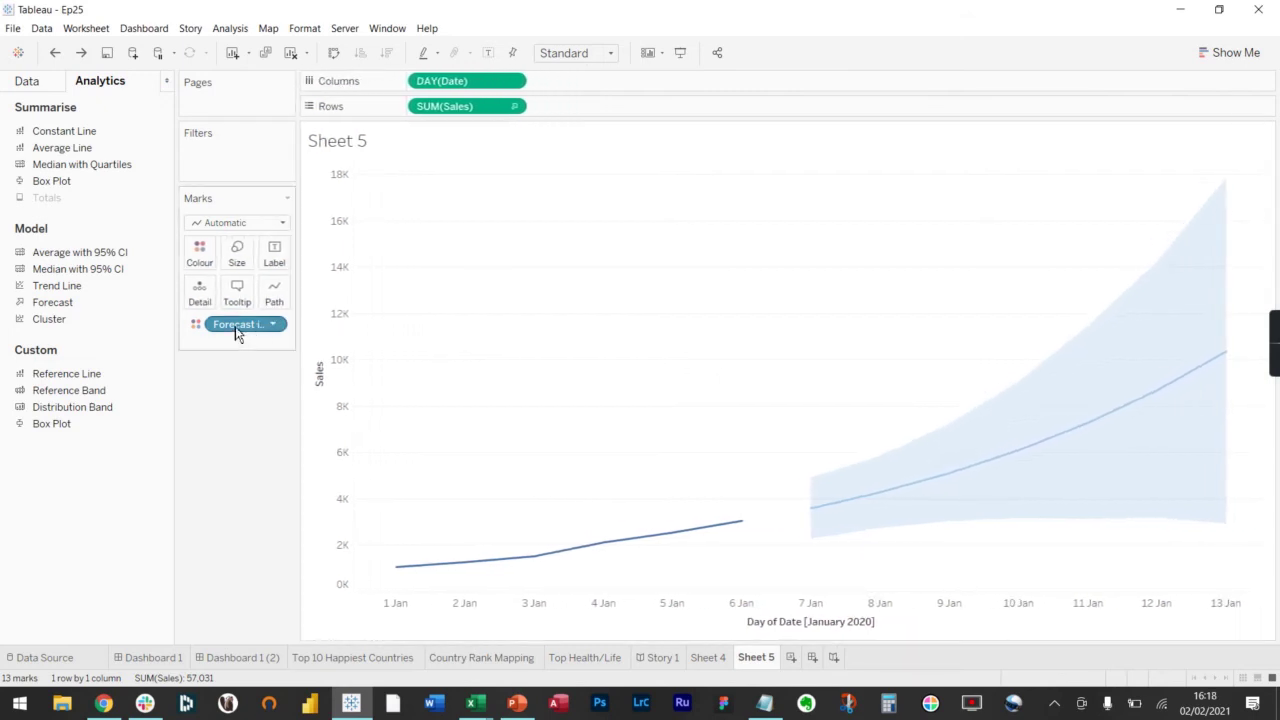
drag(237, 326, 226, 488)
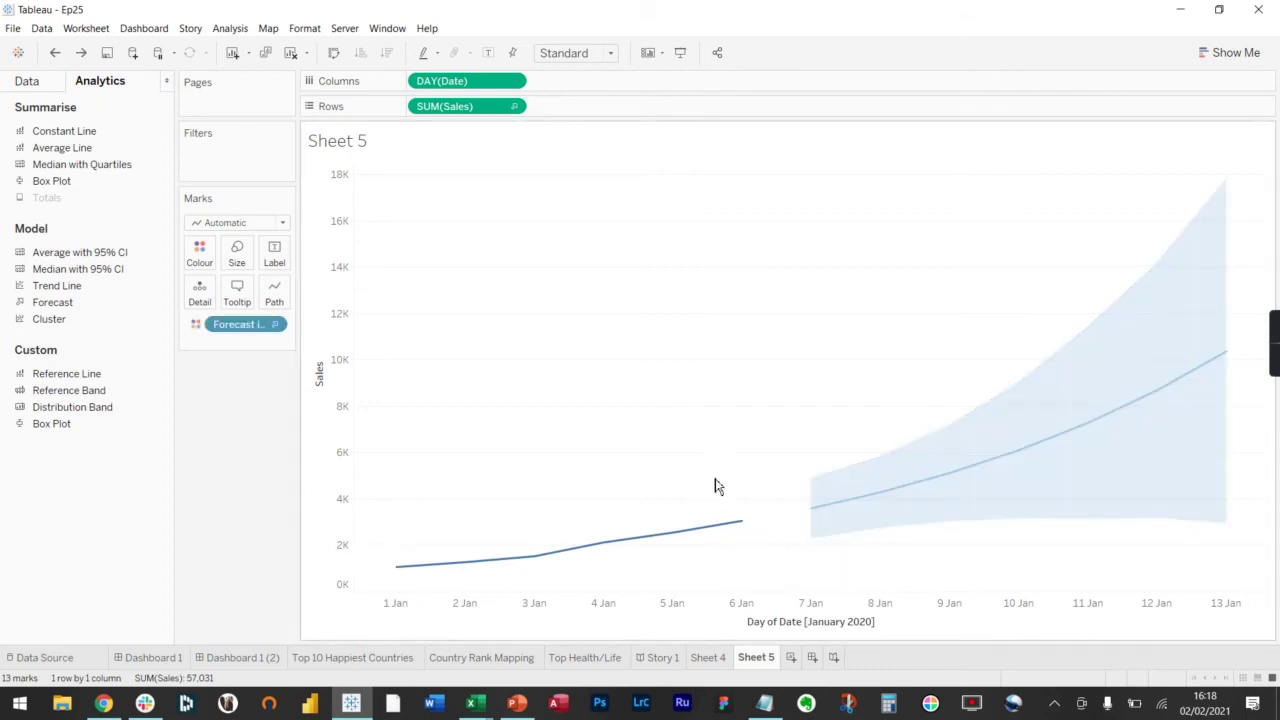
key(ctrl+z)
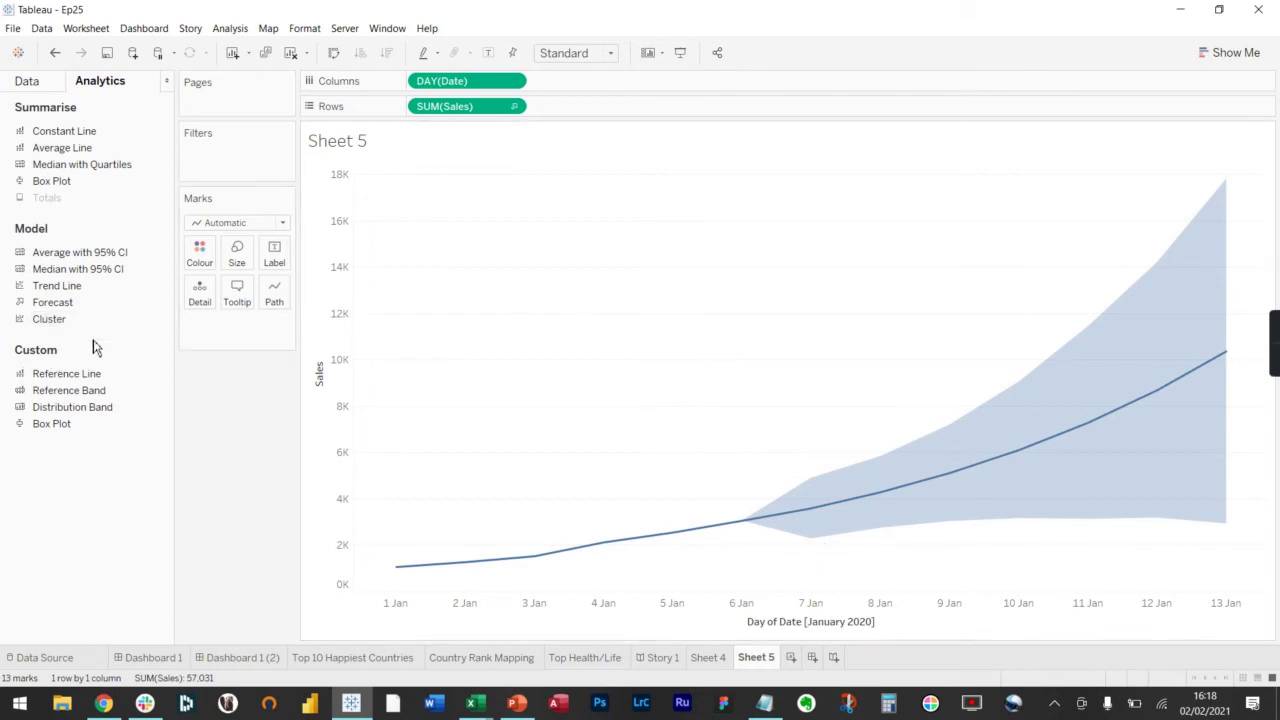
Try table-wide reference lines on both DAY(Date) and SUM(Sales), and undo them
drag(60, 383, 402, 183)
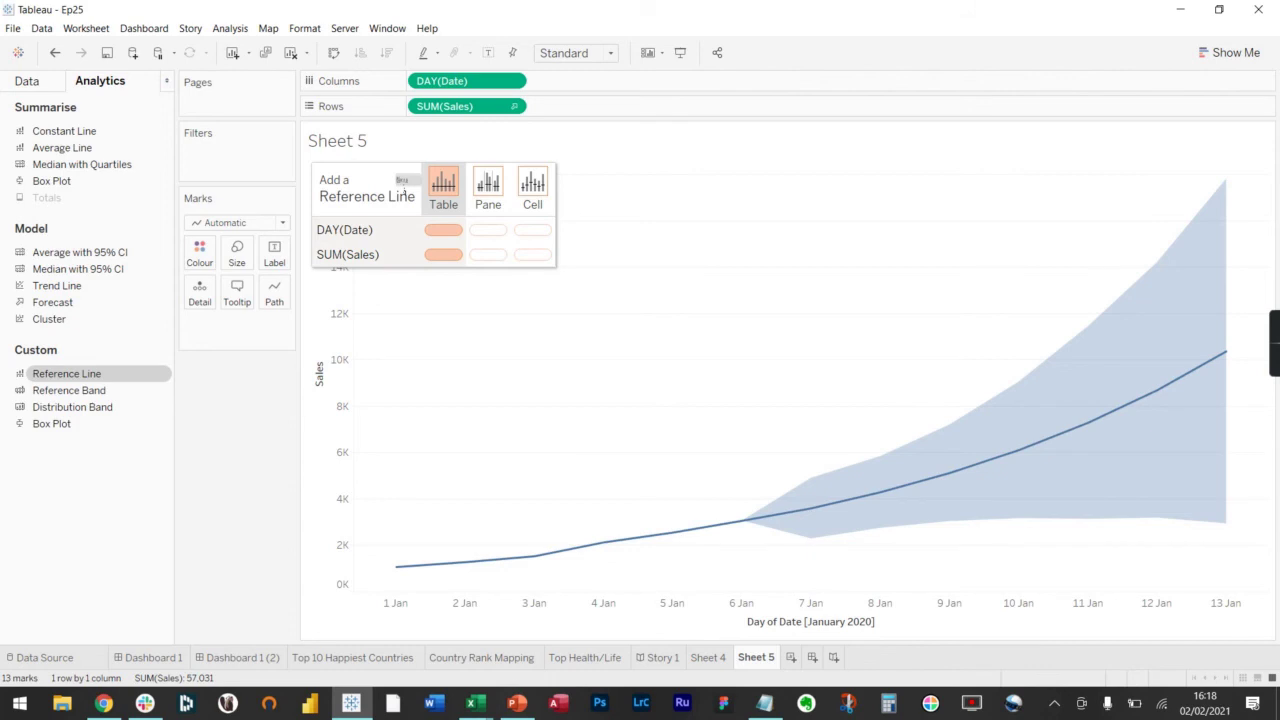
drag(402, 185, 440, 183)
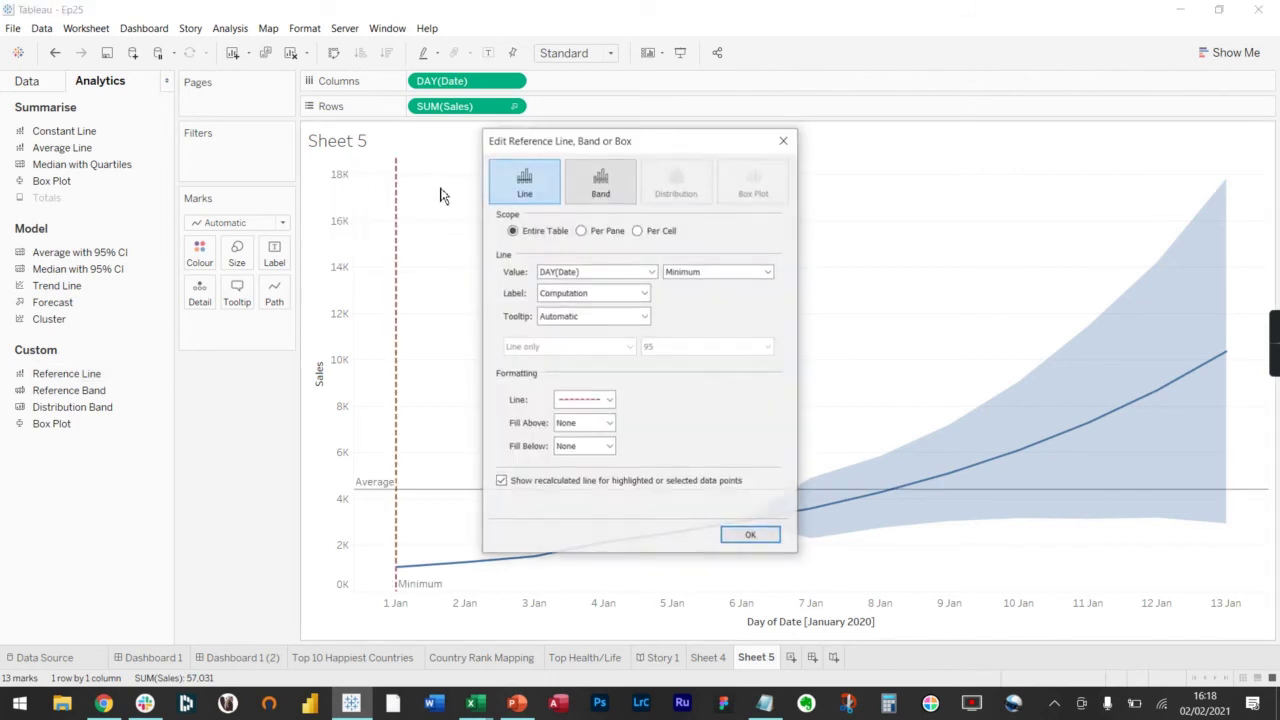
click(751, 536)
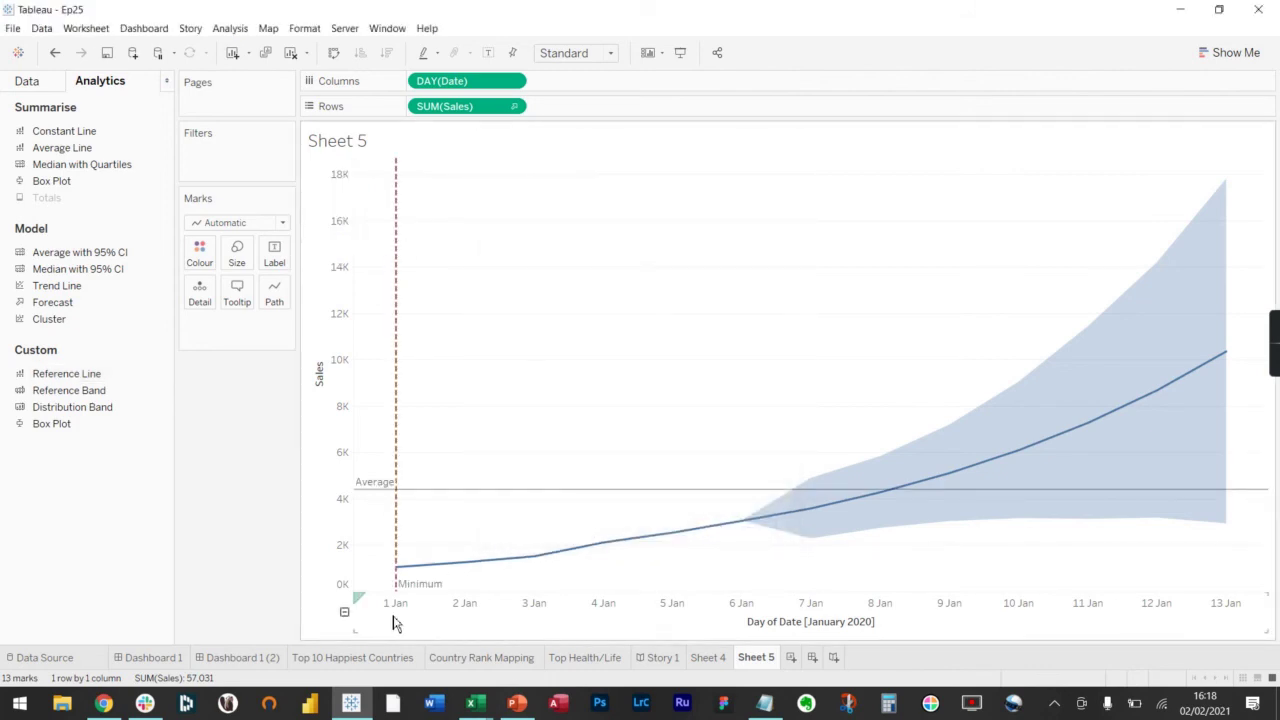
key(ctrl+z)
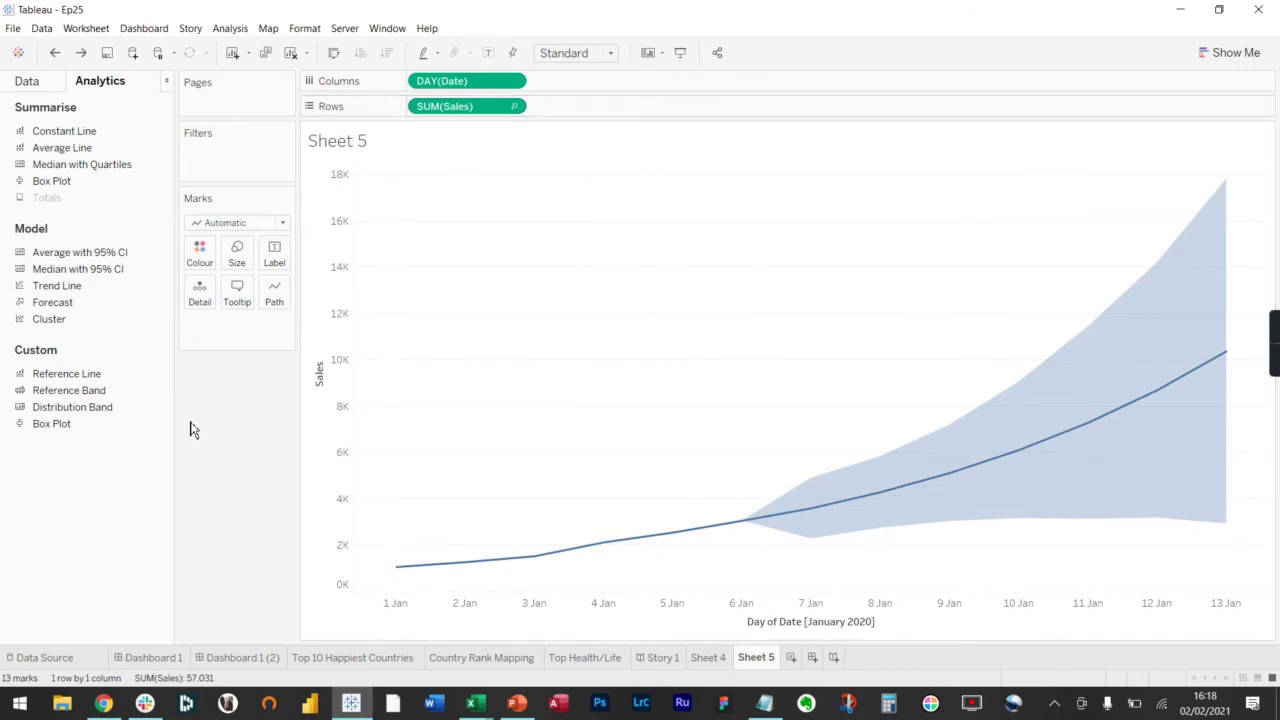
Add a table-wide reference line on DAY(Date) only, trying Maximum as its value before returning to Minimum
drag(74, 378, 446, 238)
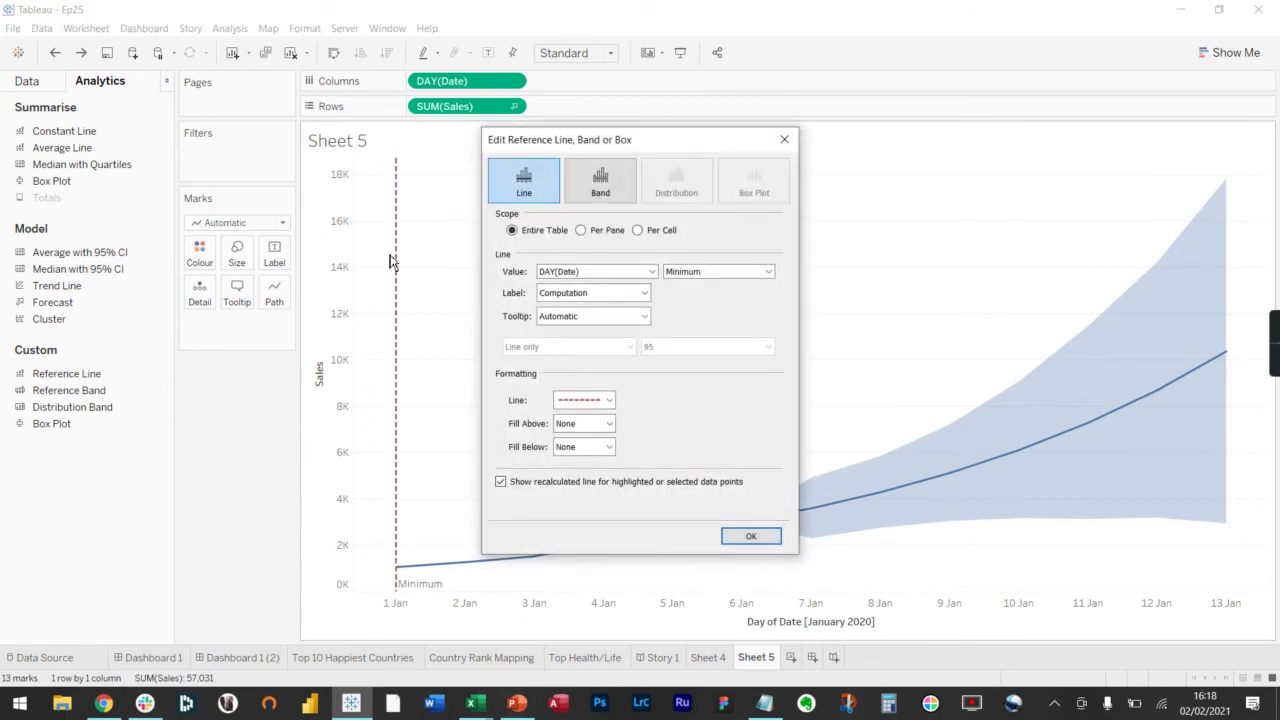
click(680, 272)
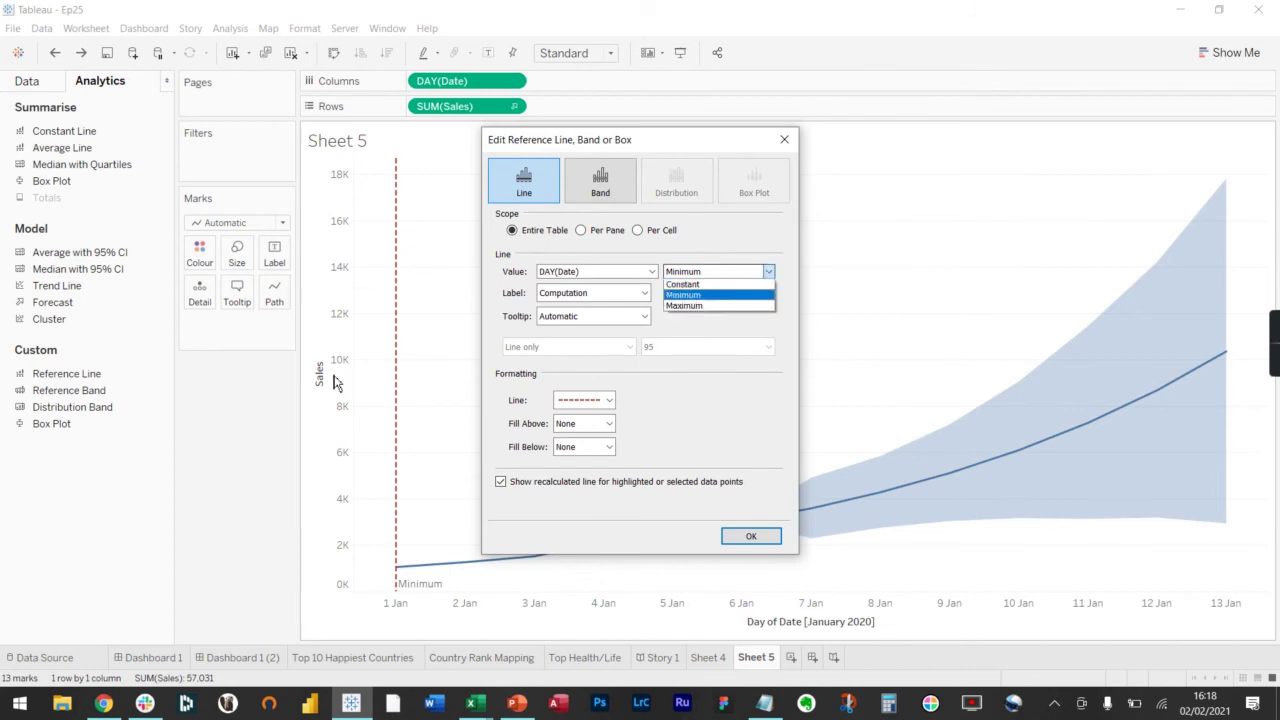
click(719, 304)
click(716, 276)
click(684, 295)
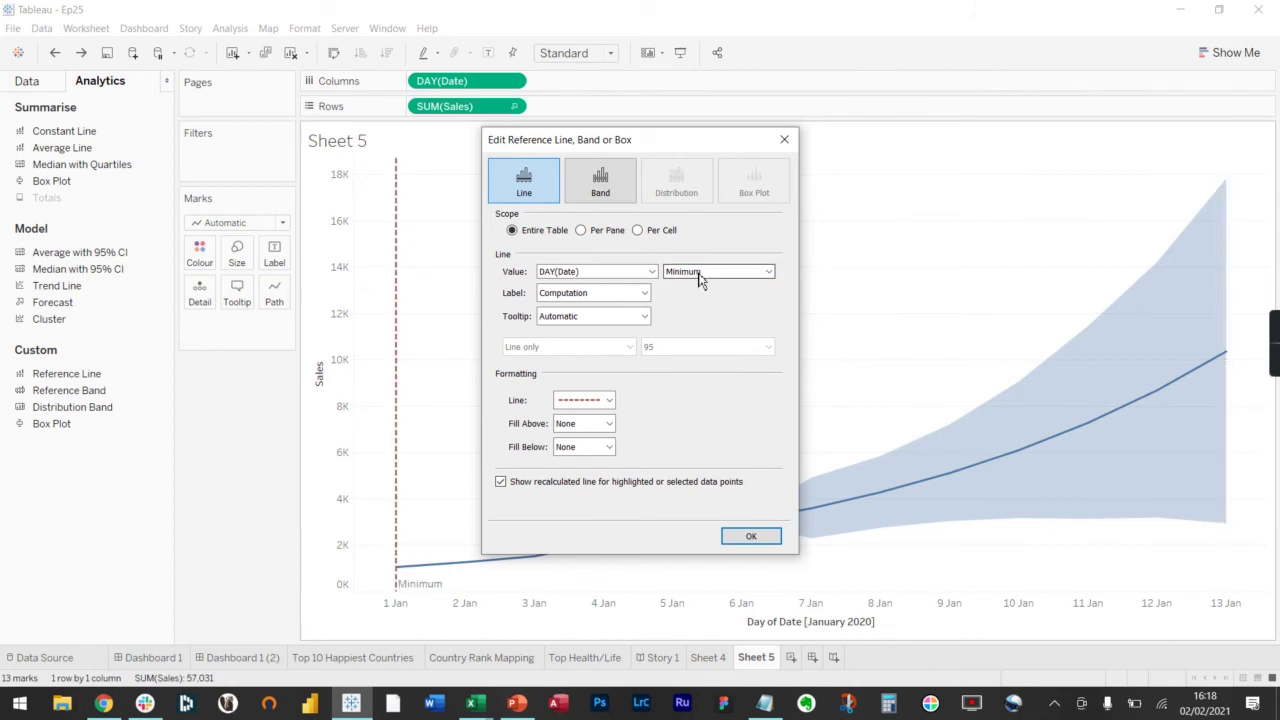
Make the date reference line a constant at 6 January 2020, moving its settings aside to see the chart
click(702, 272)
click(700, 285)
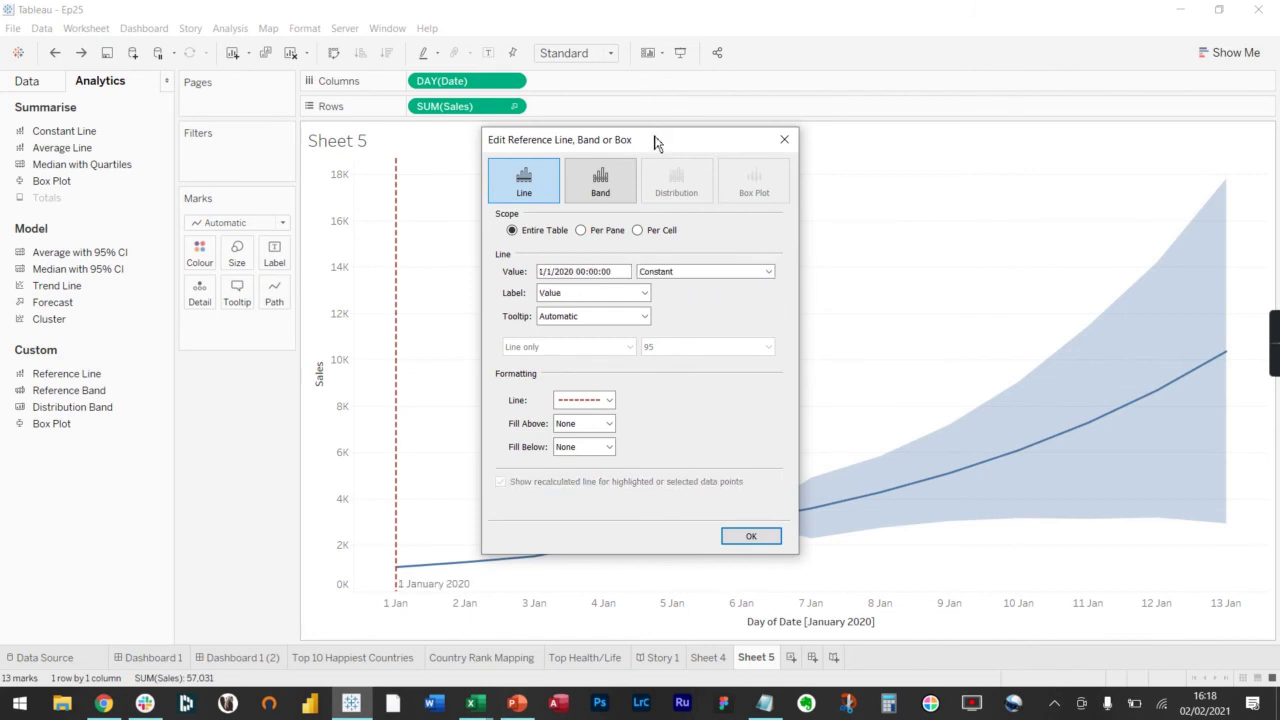
drag(654, 140, 586, 70)
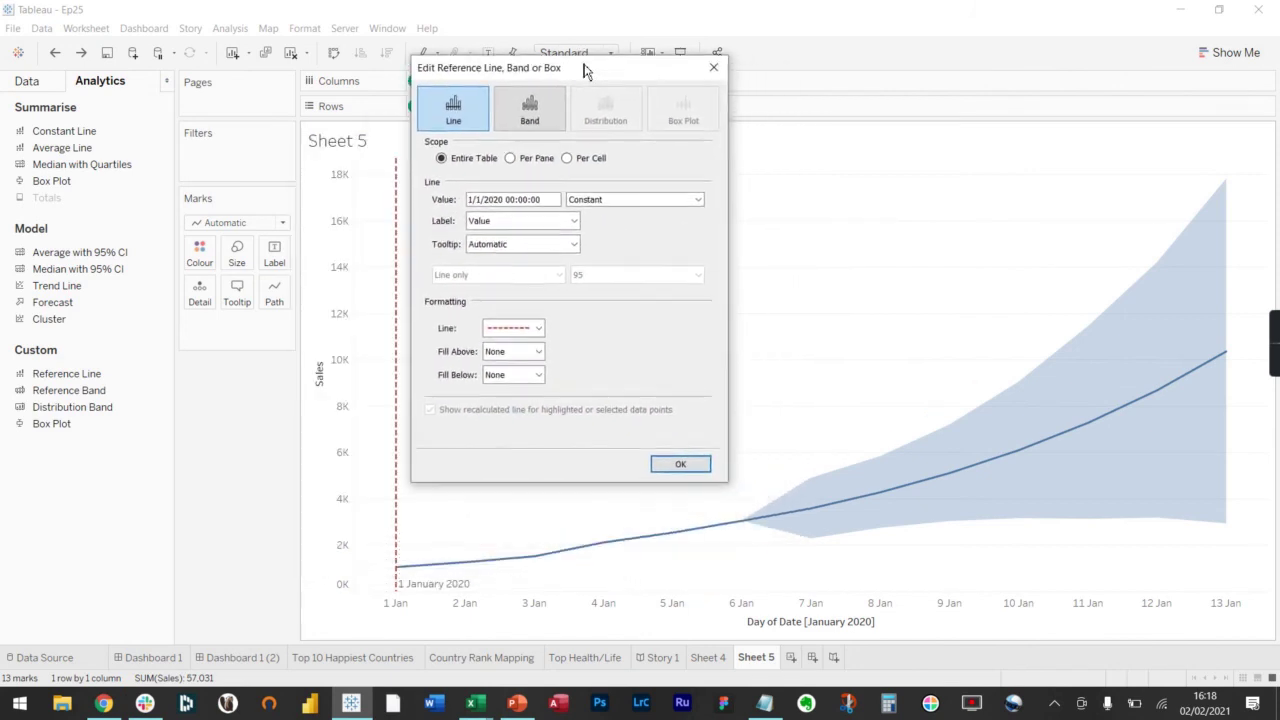
click(514, 196)
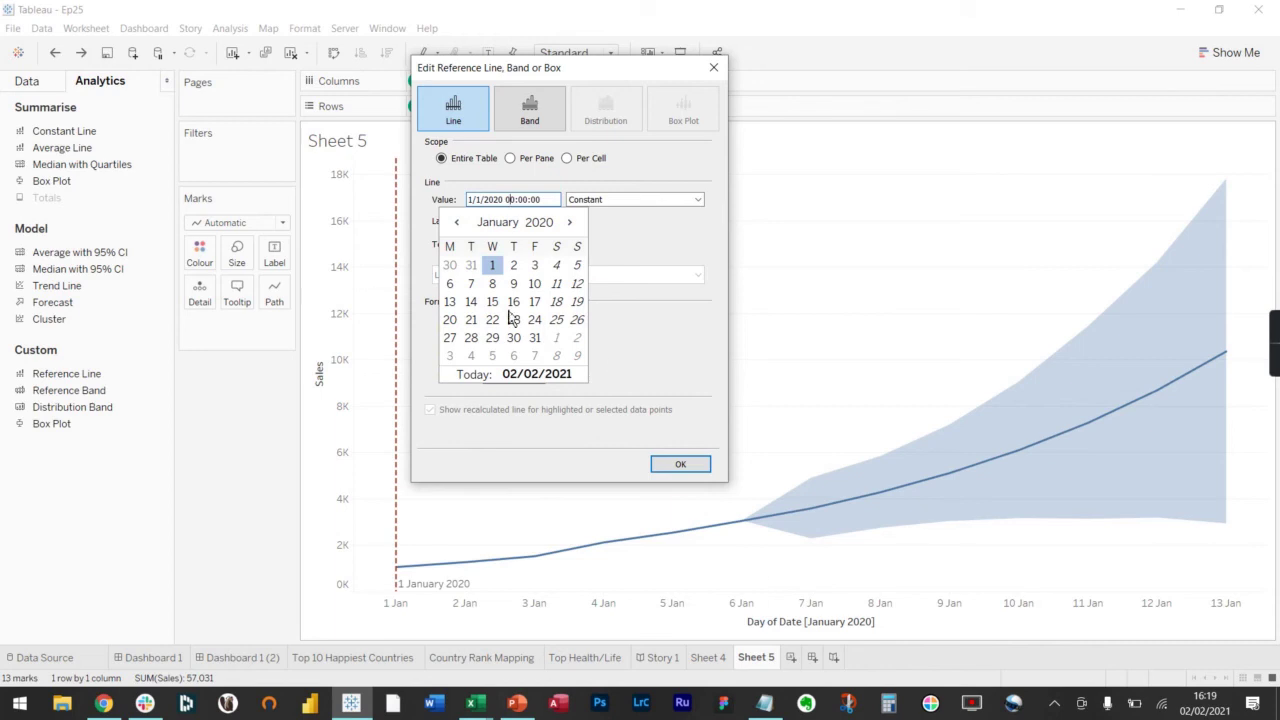
click(449, 285)
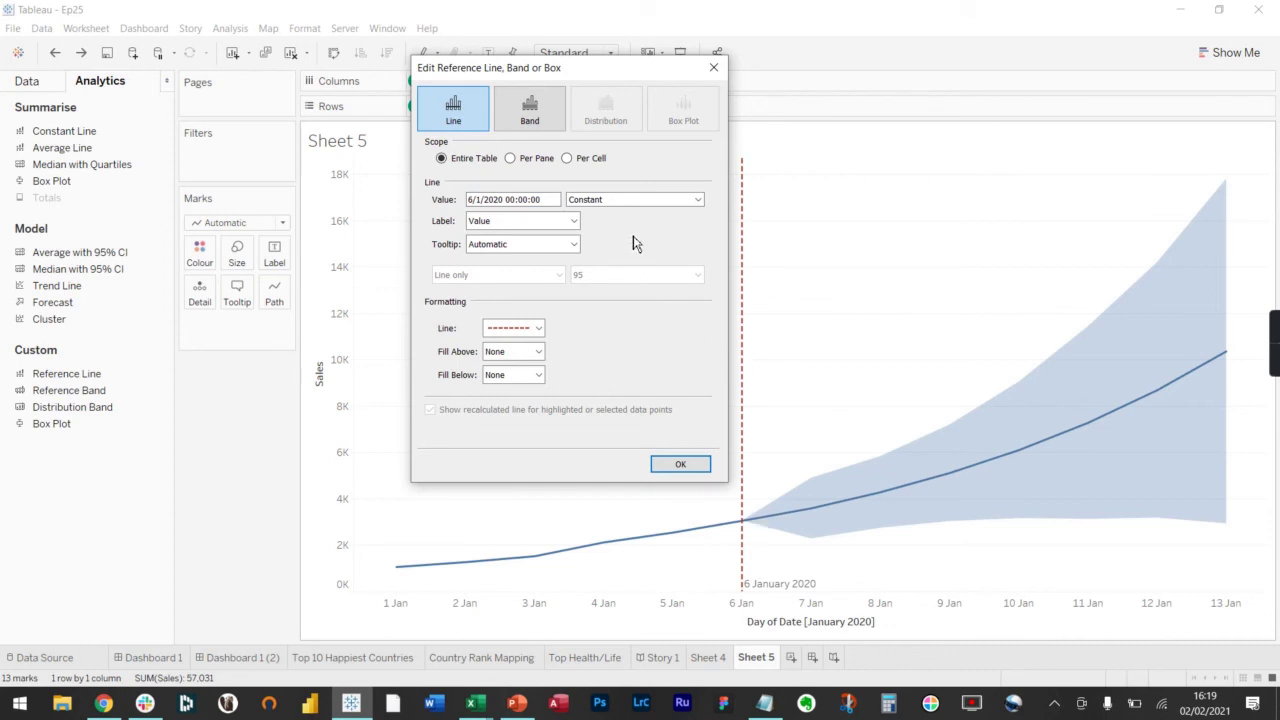
Format the 6 January reference line as an orange dotted line of medium thickness and apply the settings
click(538, 328)
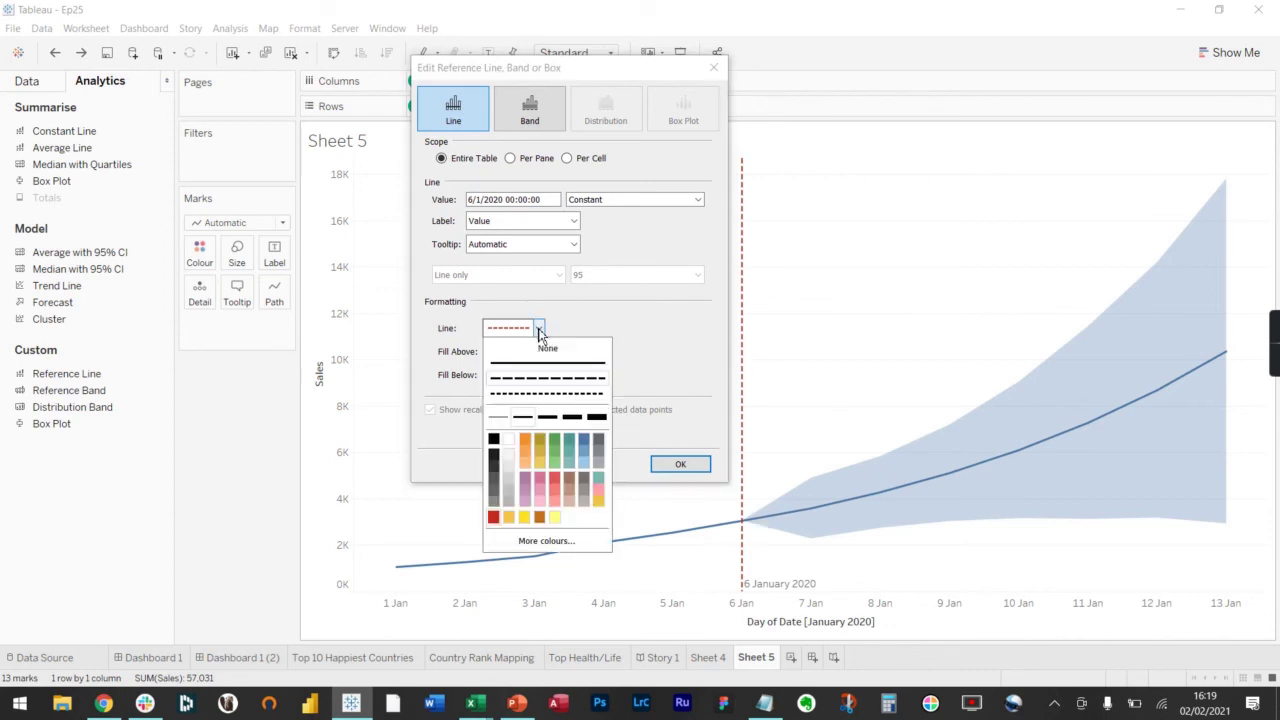
click(527, 436)
click(596, 416)
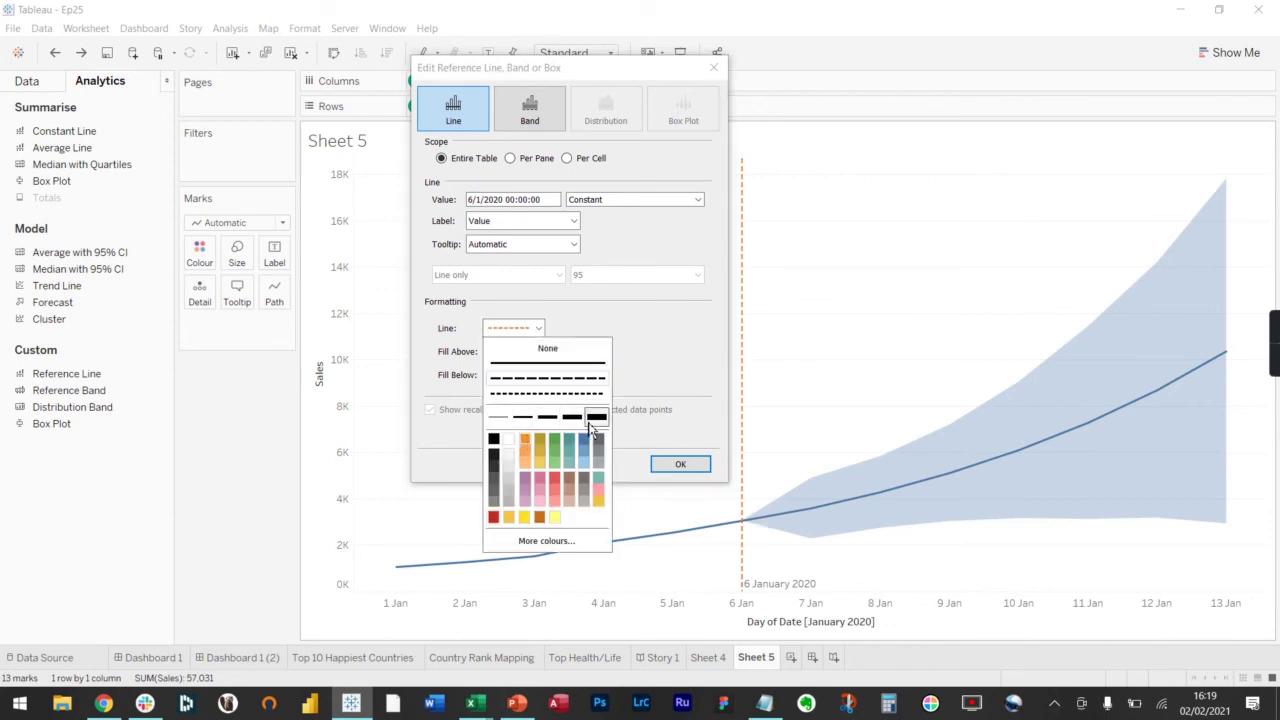
click(524, 417)
click(547, 416)
click(541, 366)
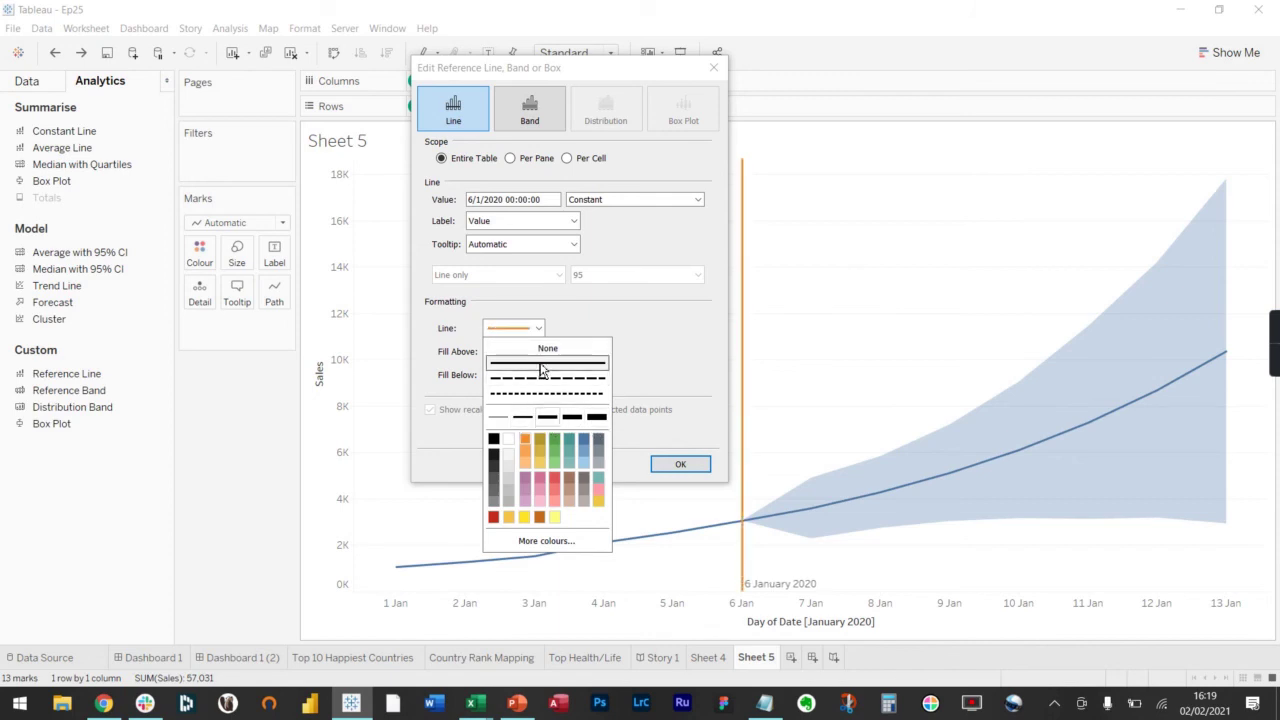
click(543, 393)
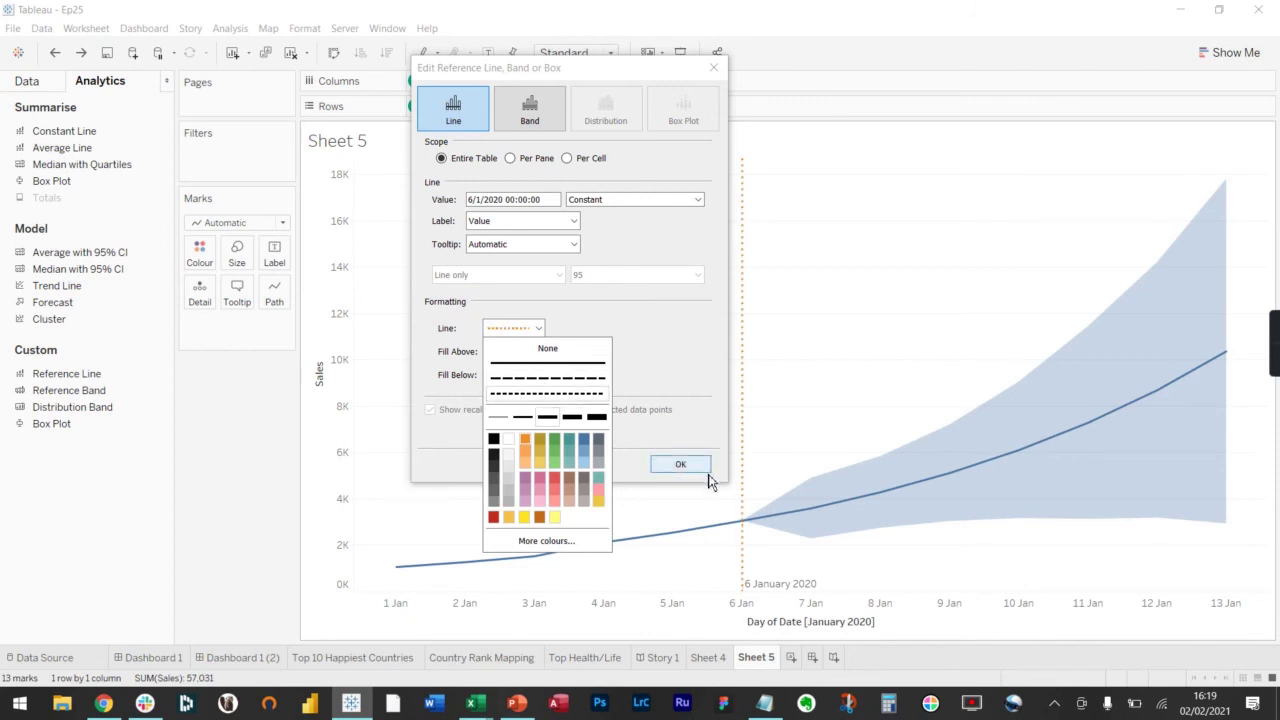
click(695, 466)
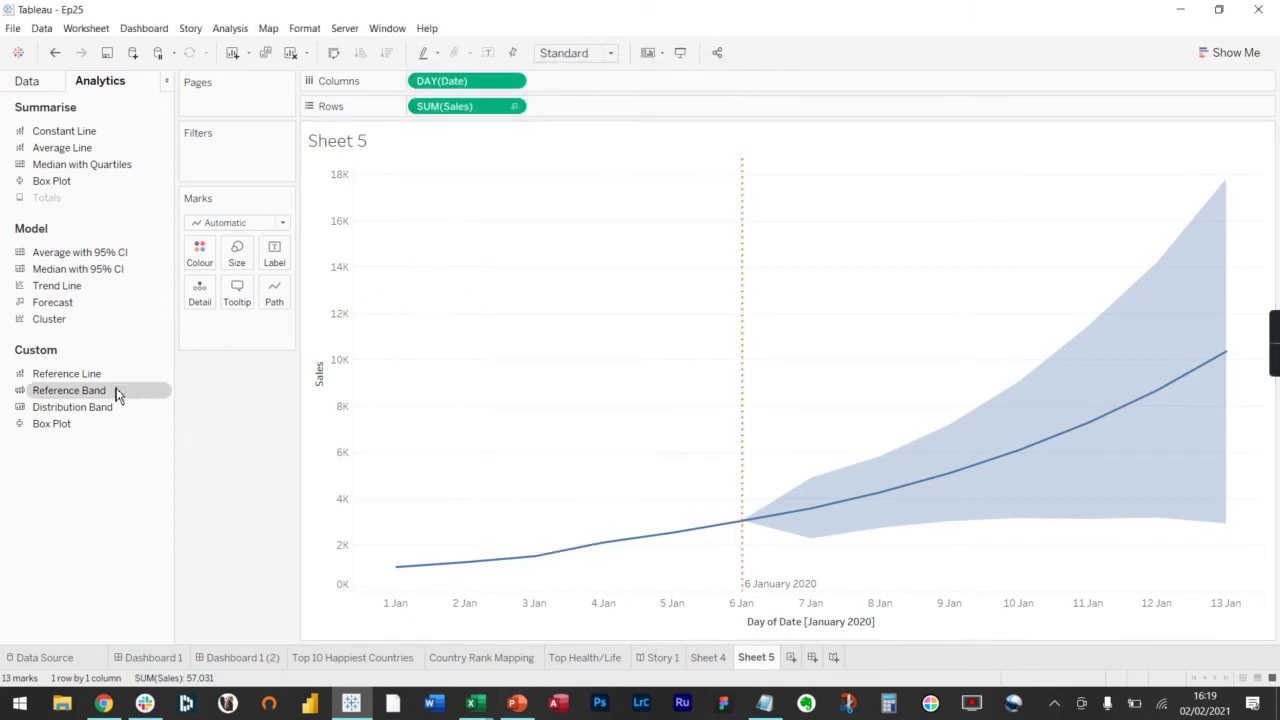
Add a table-wide reference line on SUM(Sales), trying Minimum as its value before switching it to Constant
drag(90, 374, 380, 256)
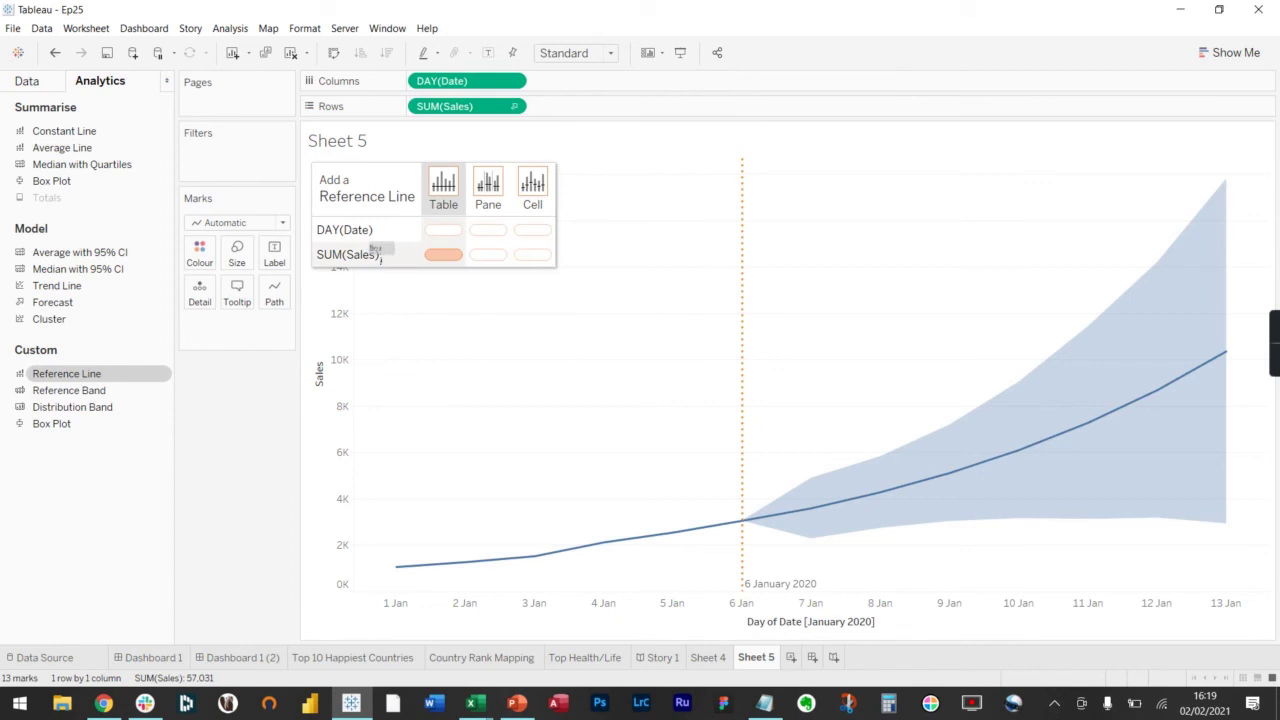
drag(380, 256, 442, 256)
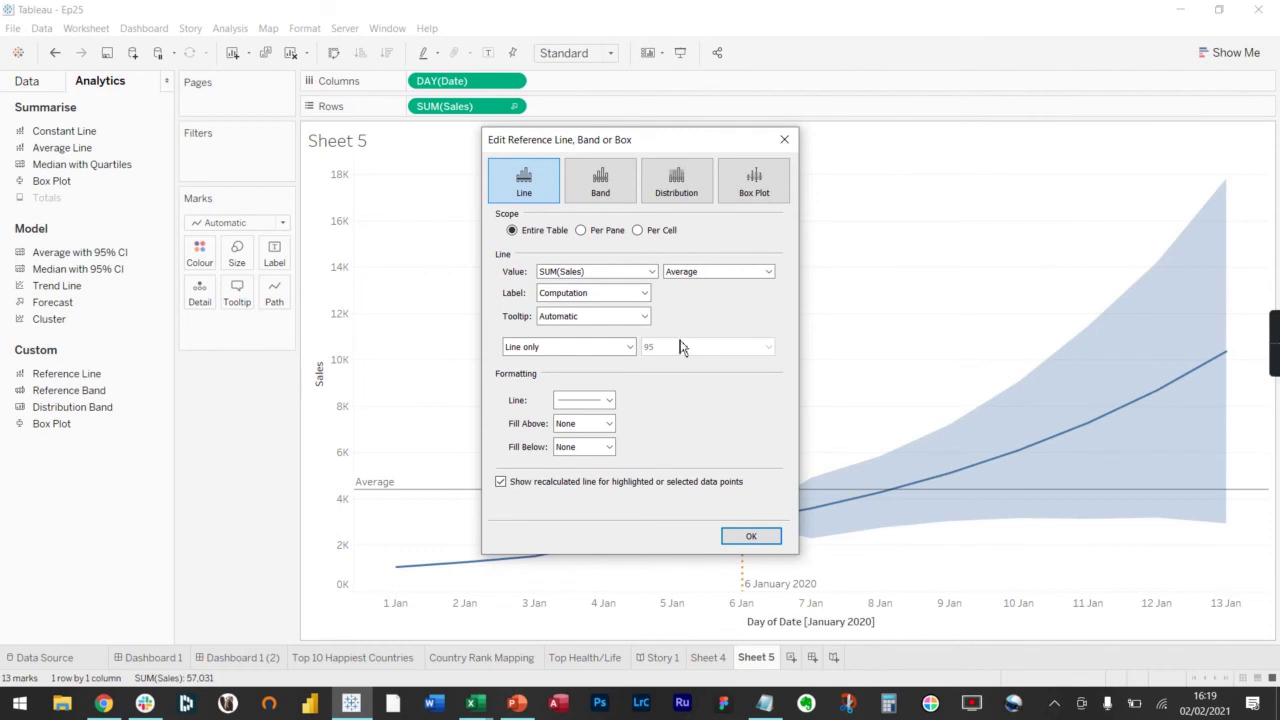
click(735, 271)
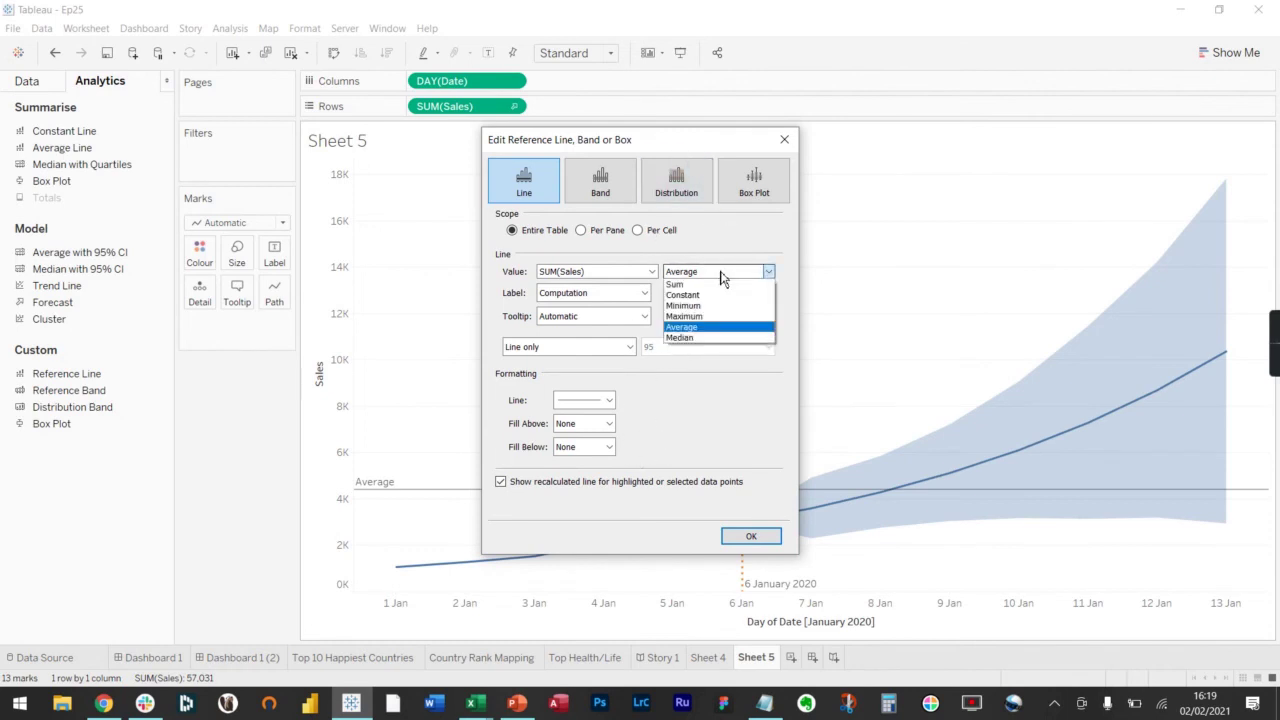
click(703, 305)
click(700, 271)
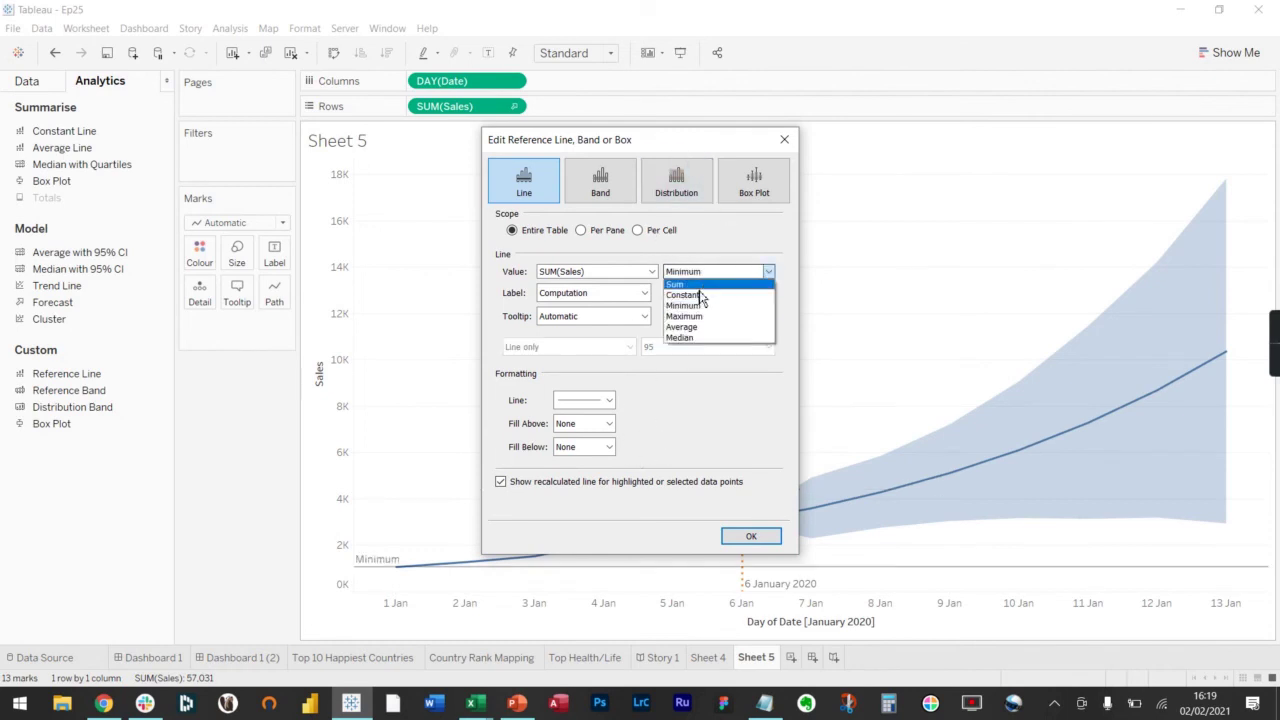
click(697, 294)
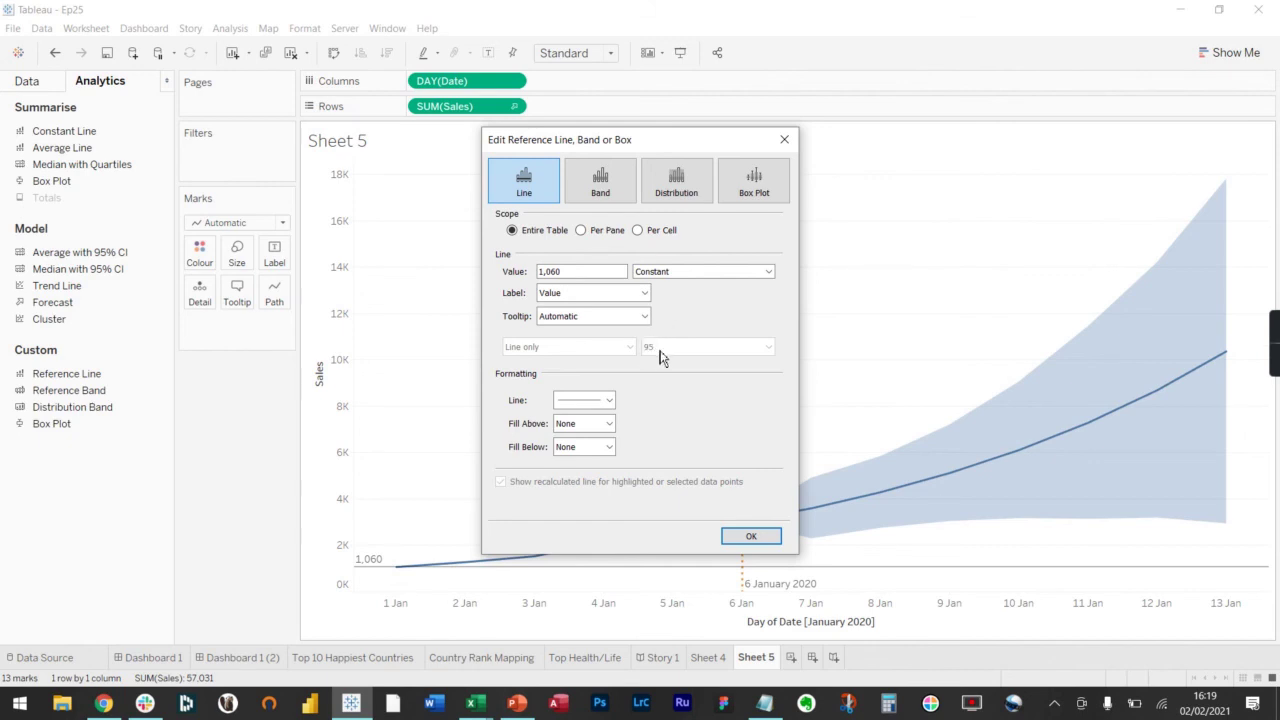
Set the constant sales reference line's value to 10000, keeping its label as Value
click(598, 294)
click(589, 296)
drag(620, 271, 509, 275)
text(10)
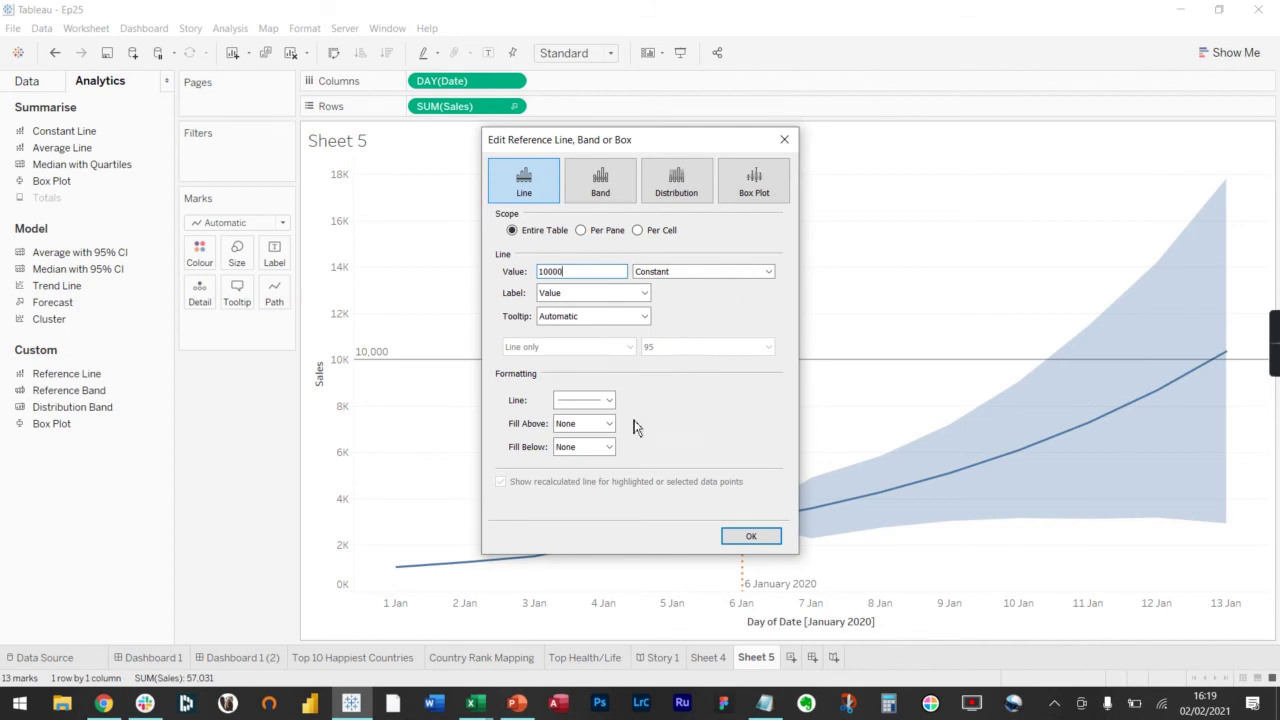
Format the 10,000 sales reference line as dotted and apply the settings
click(600, 402)
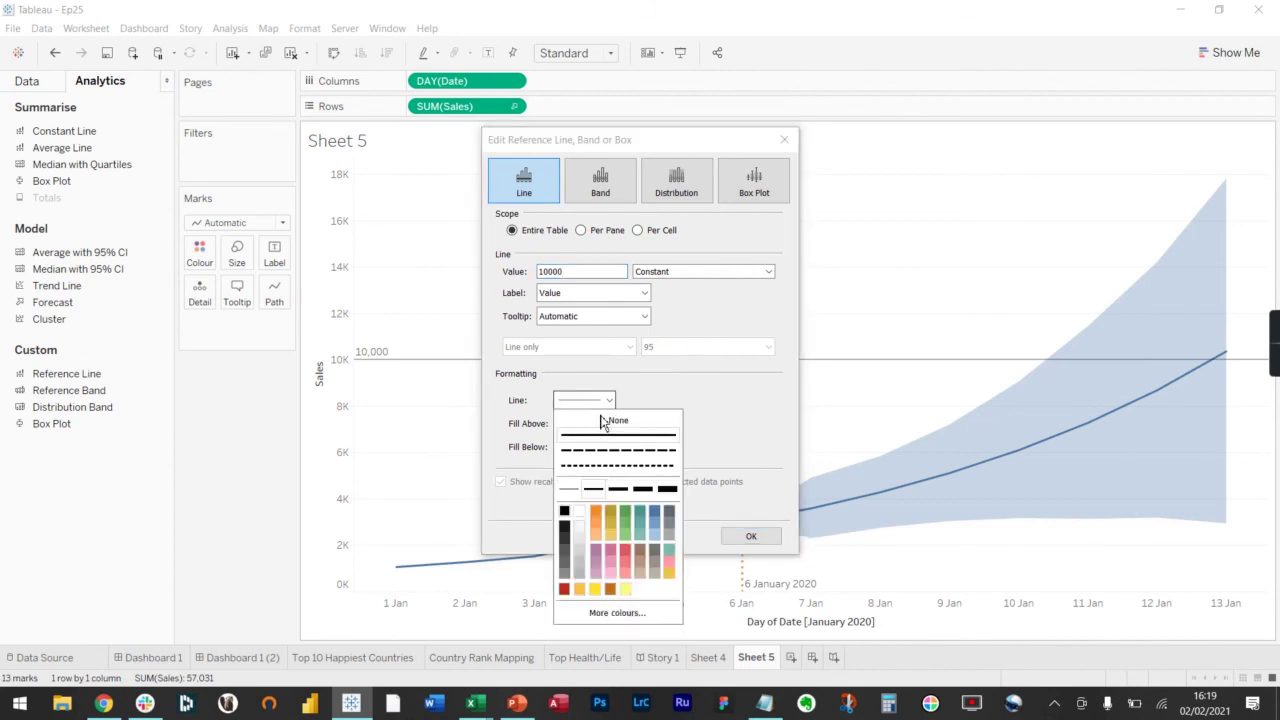
click(628, 466)
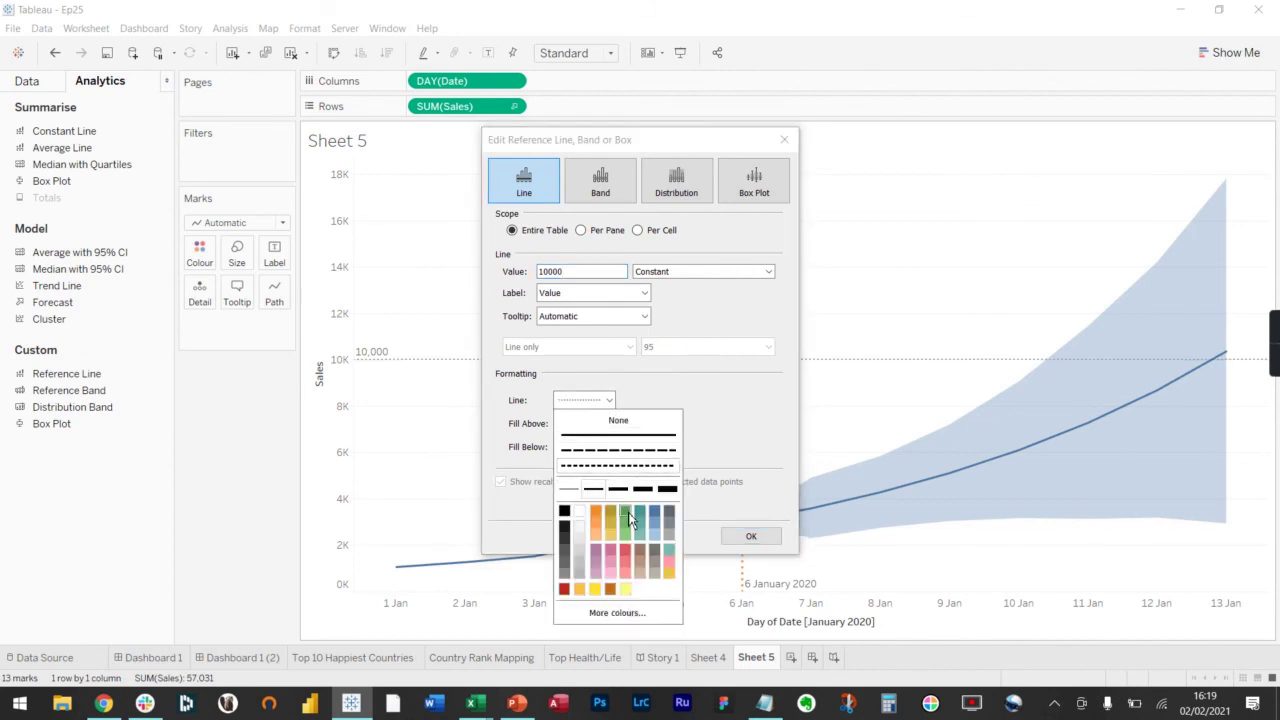
click(754, 425)
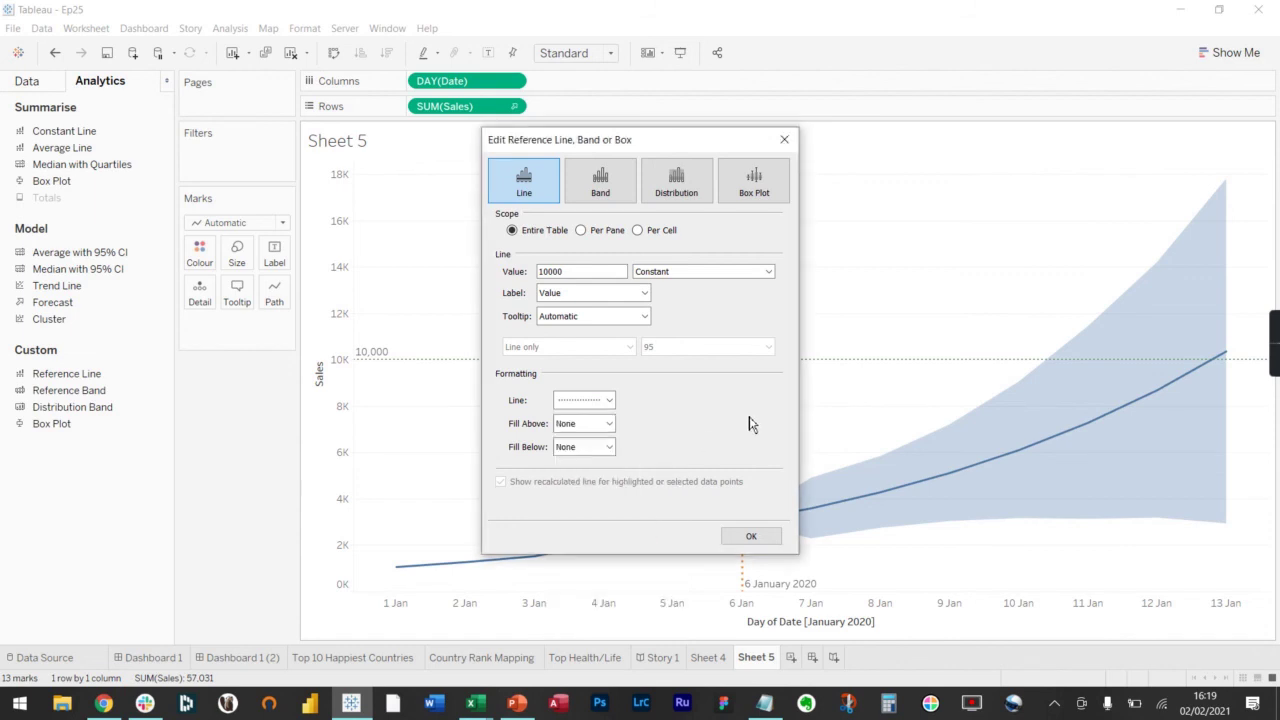
click(755, 540)
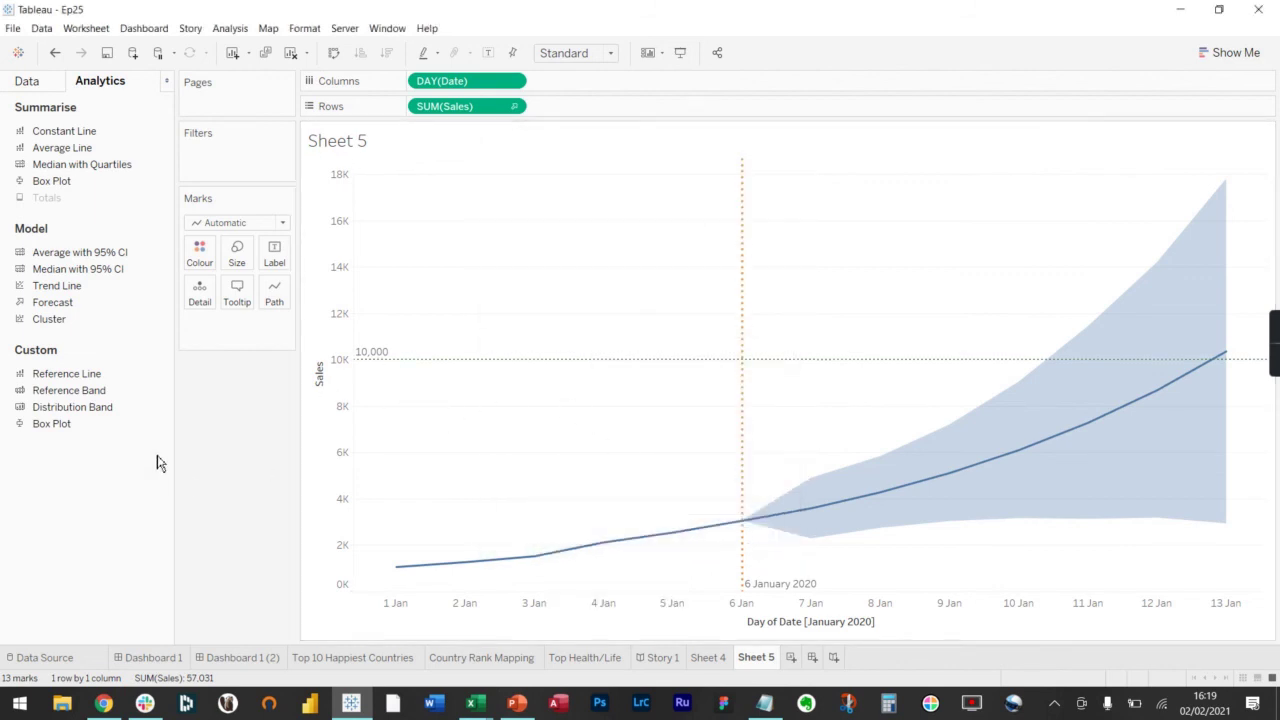
Add a table-wide reference band on DAY(Date) with its start as a constant at 1 January 2020
drag(76, 397, 446, 235)
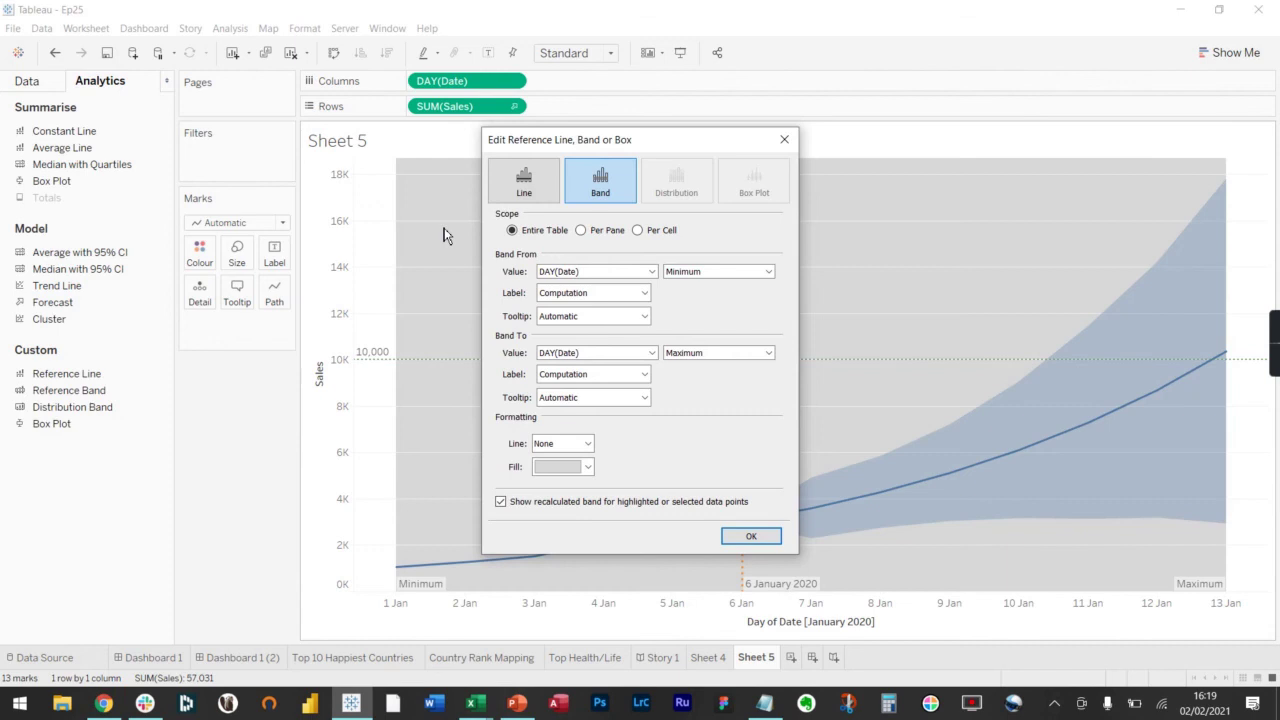
click(683, 276)
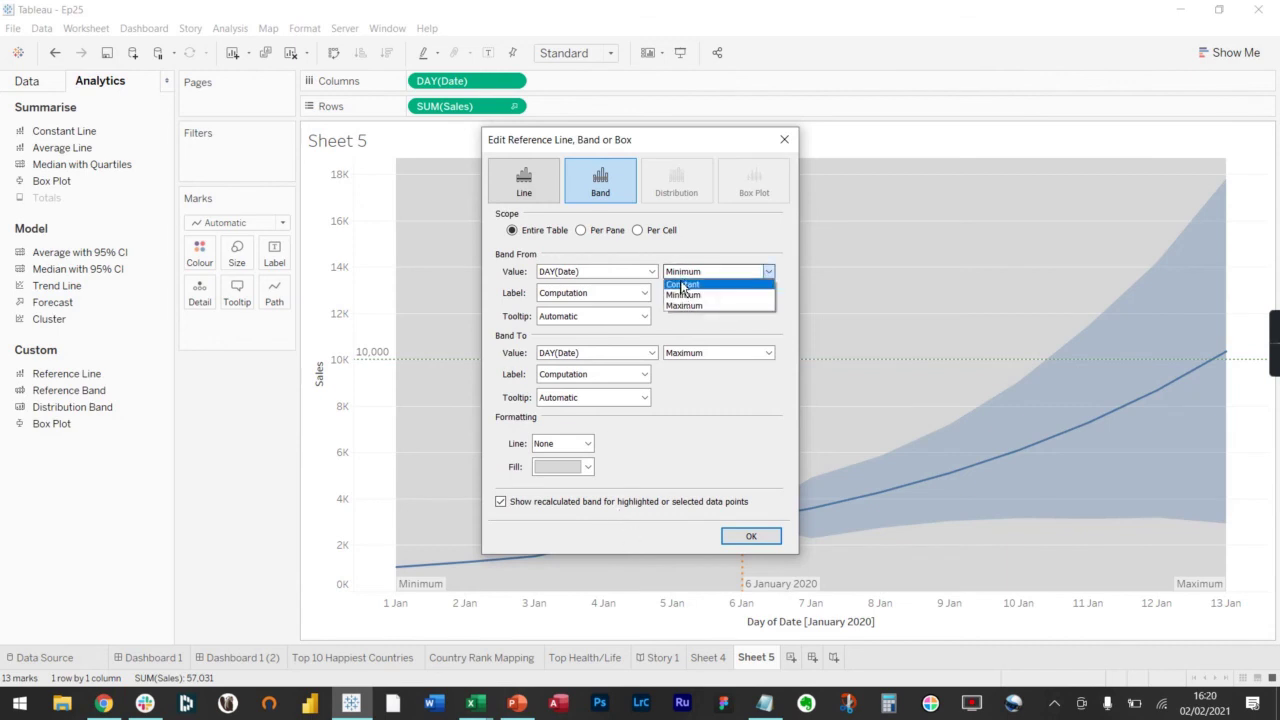
click(683, 284)
click(598, 272)
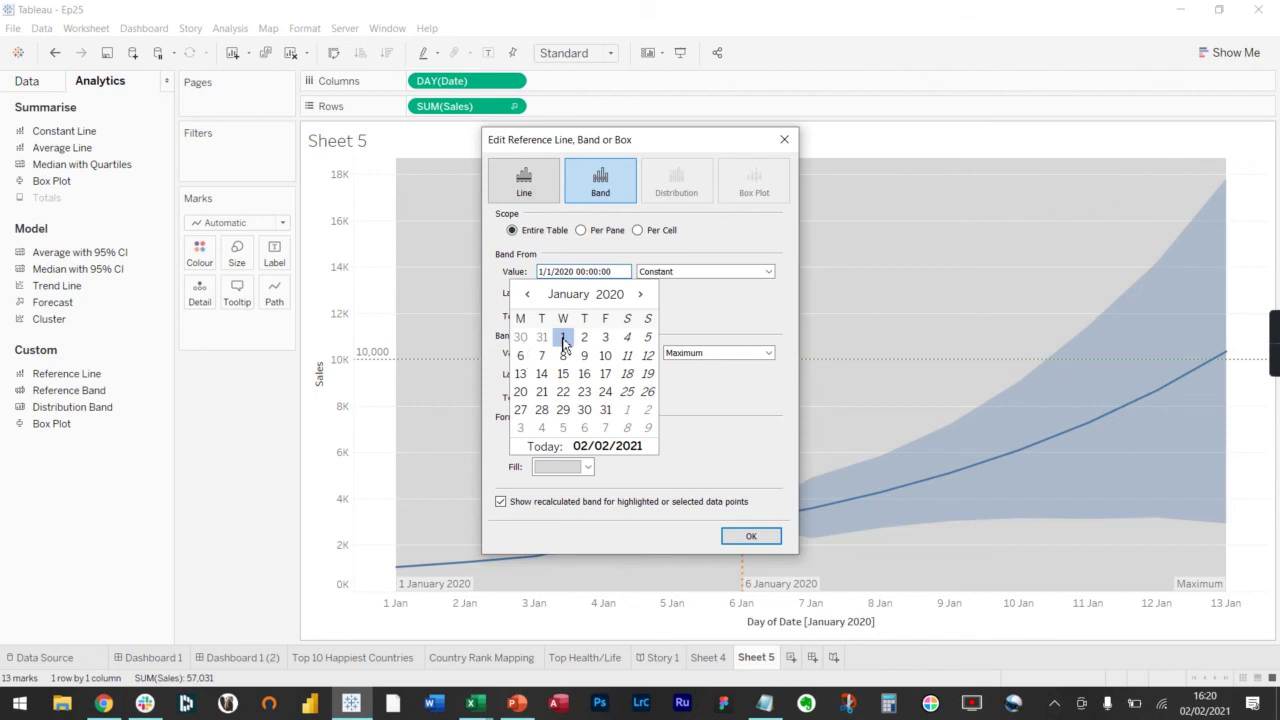
click(670, 318)
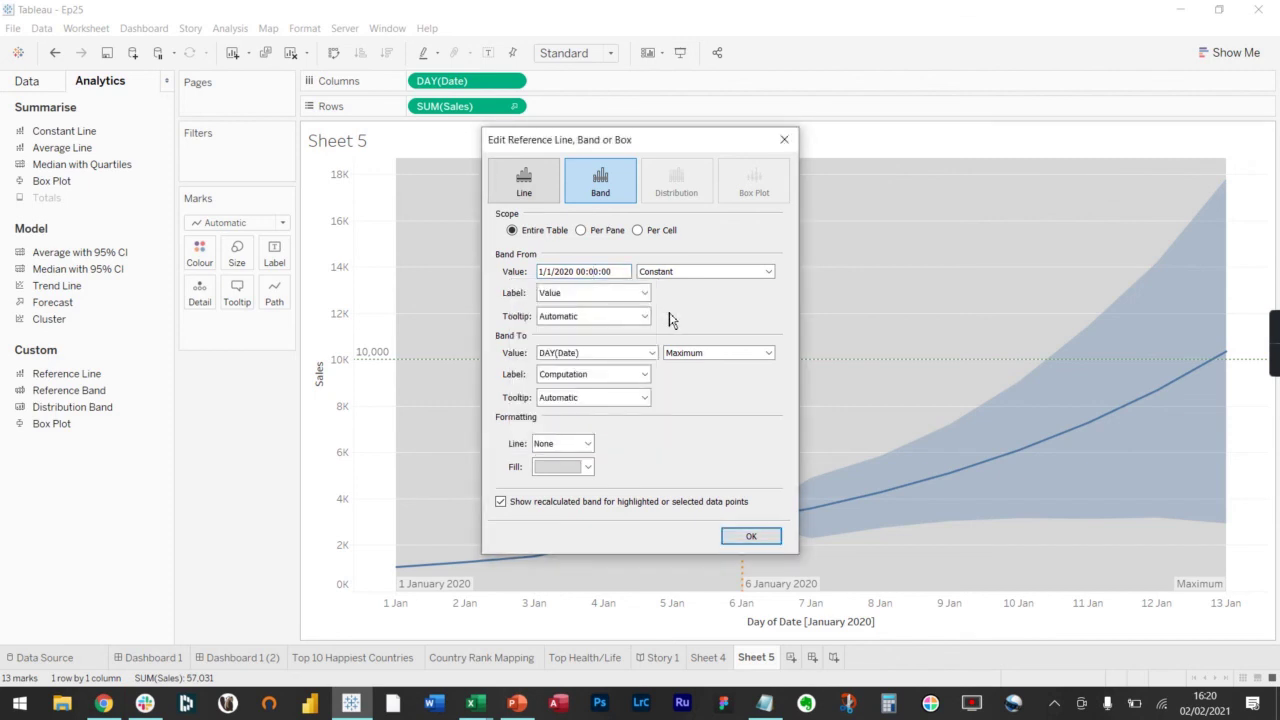
Make the date band's end value a constant at 6 January 2020
click(586, 355)
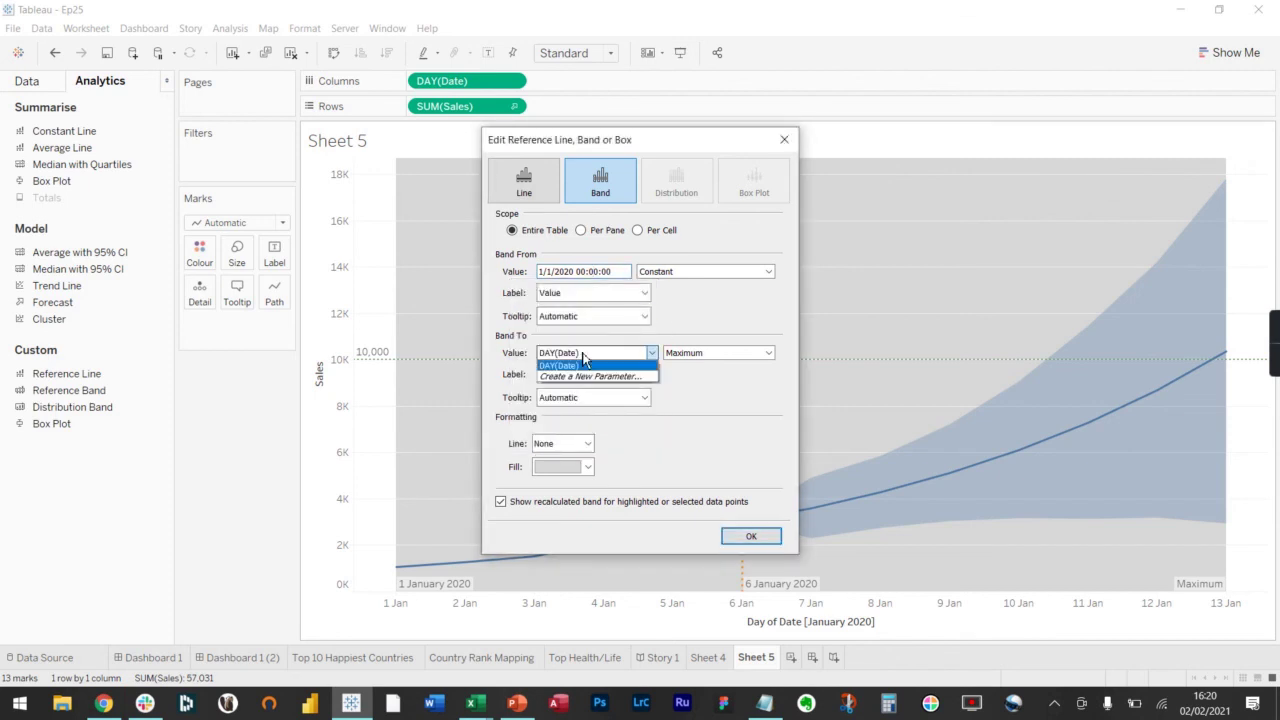
click(588, 362)
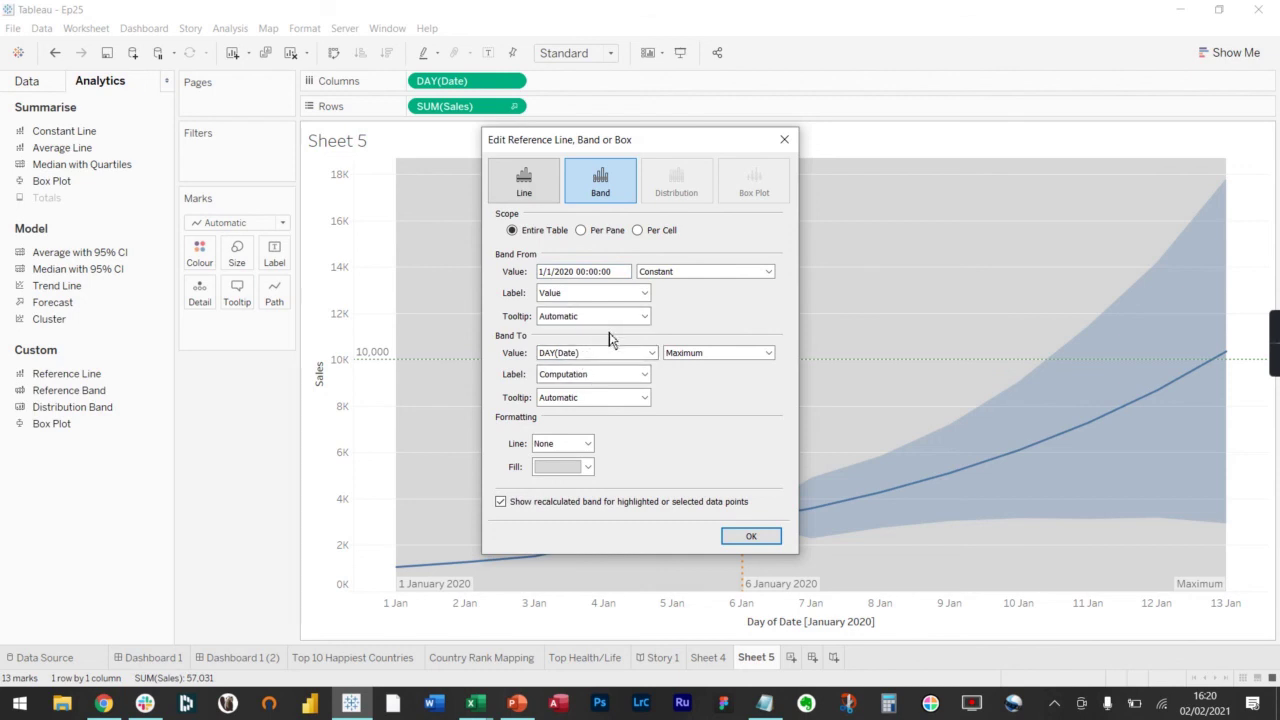
click(595, 352)
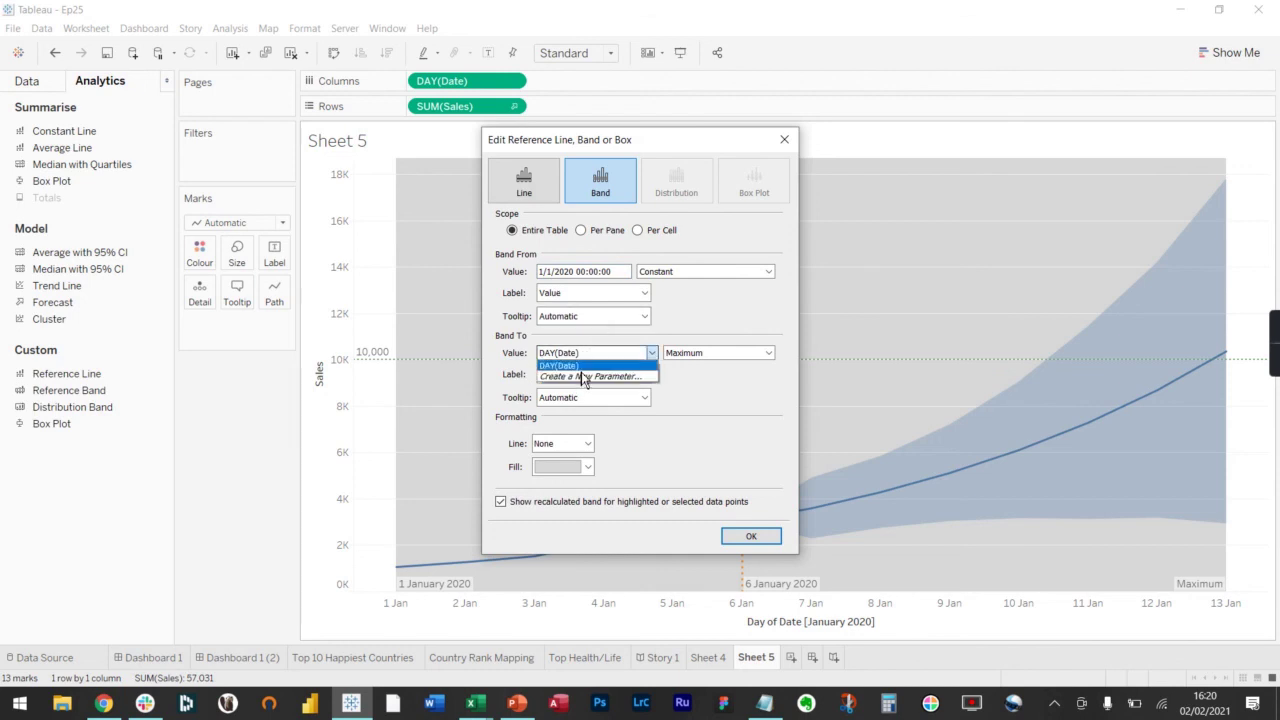
click(720, 352)
click(767, 352)
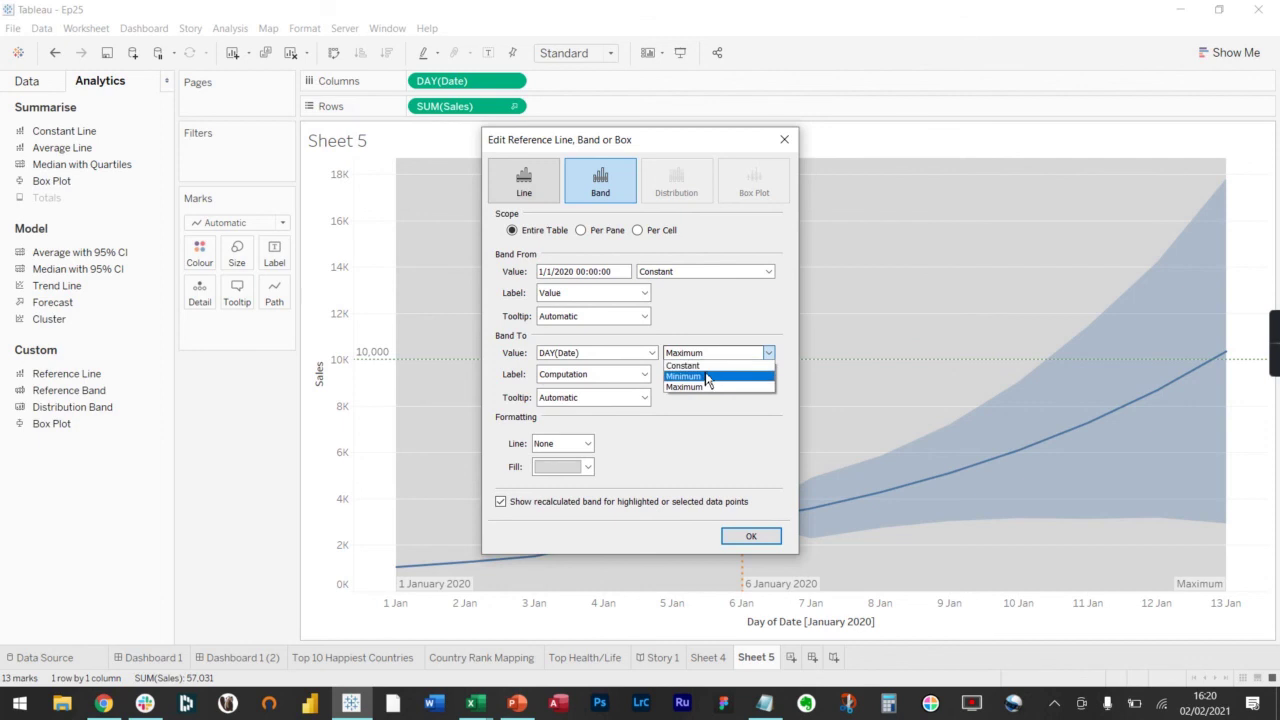
click(688, 365)
click(600, 355)
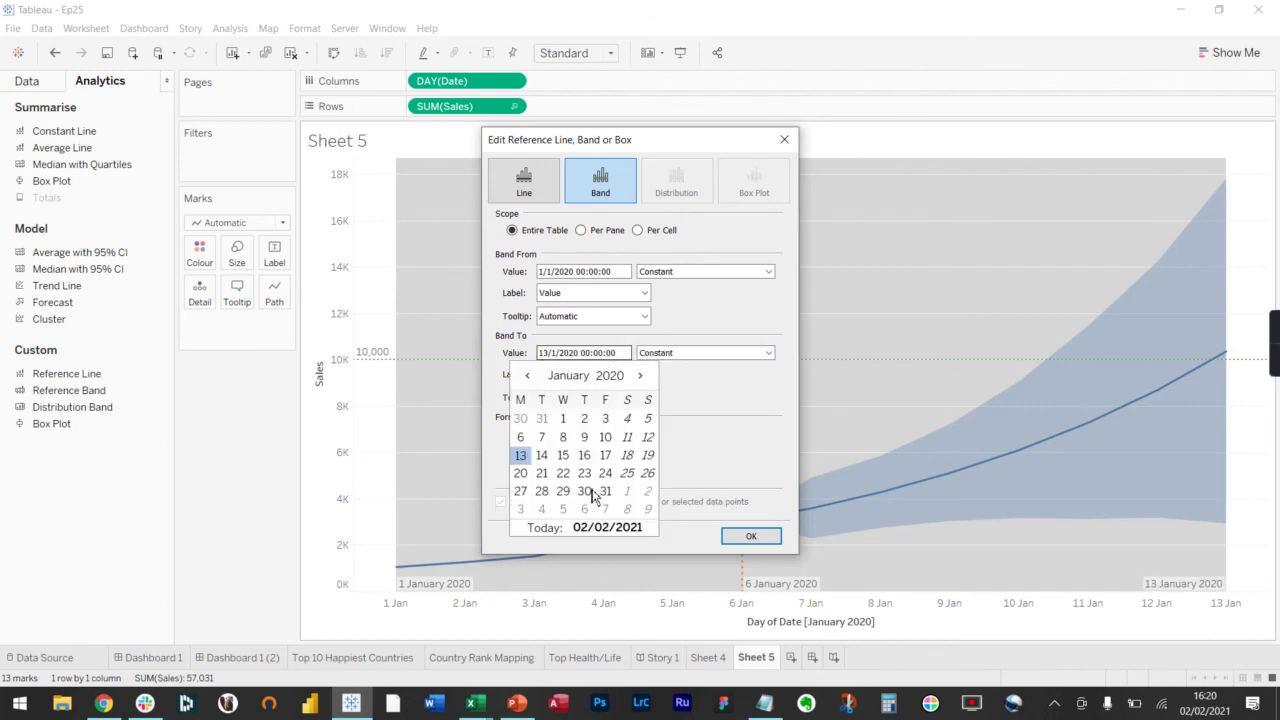
click(521, 439)
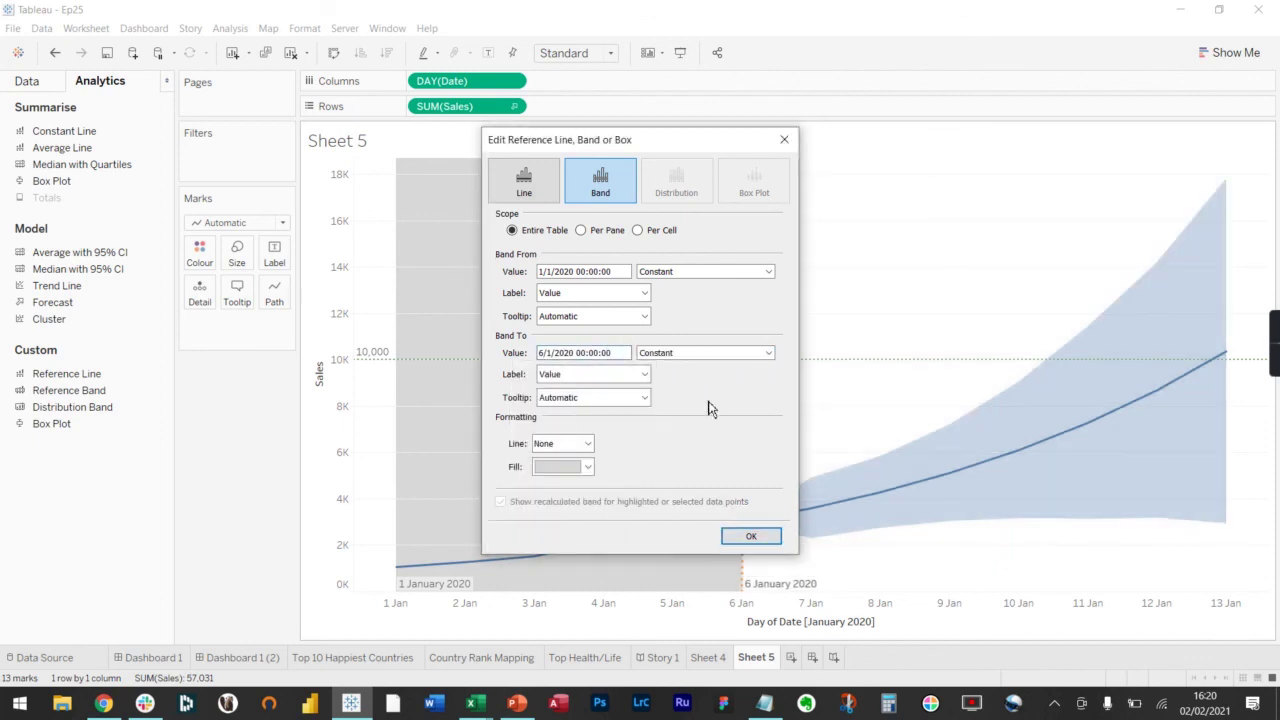
Change the date band's start value to 13 January 2020, moving its settings aside to see the chart
click(560, 470)
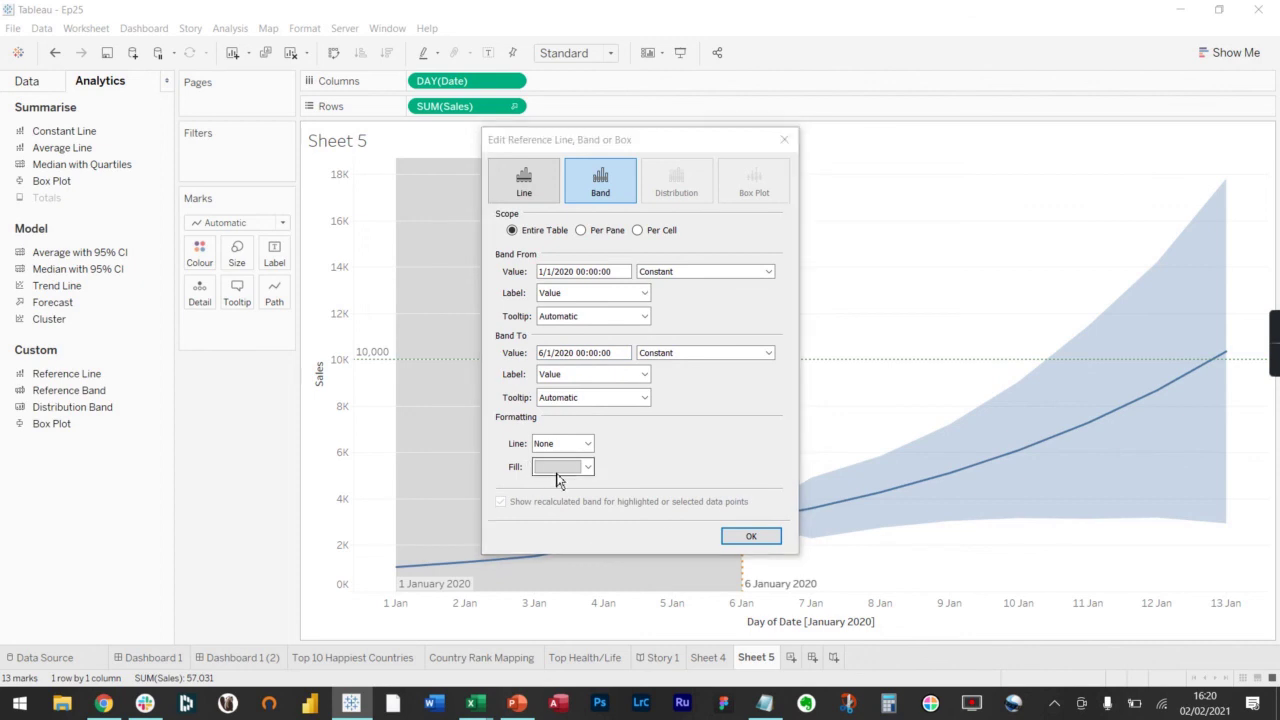
click(560, 470)
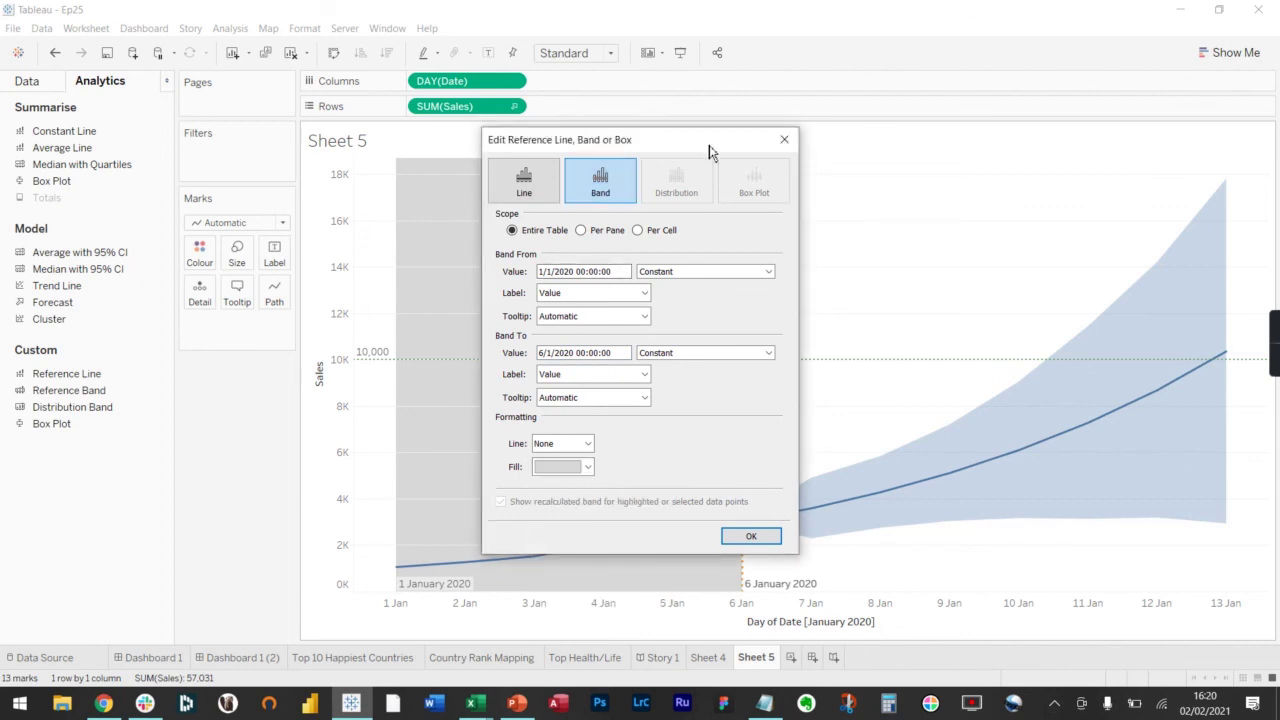
drag(650, 146, 626, 72)
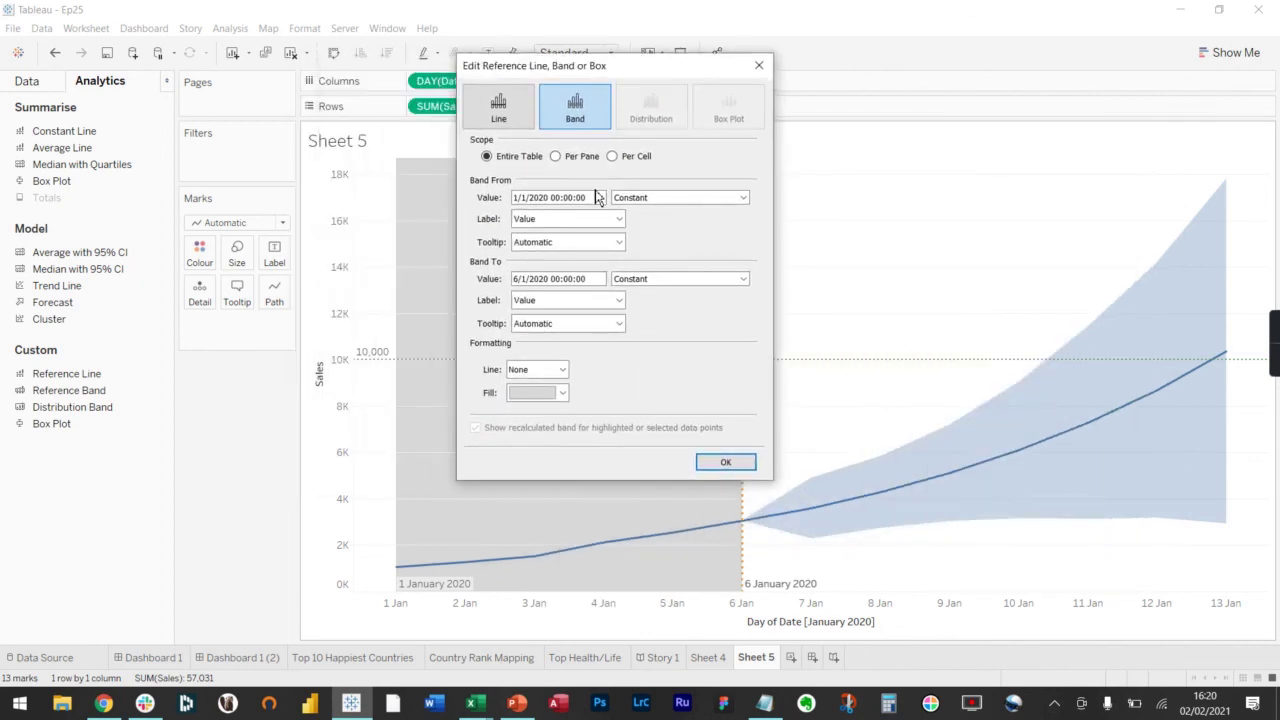
click(550, 198)
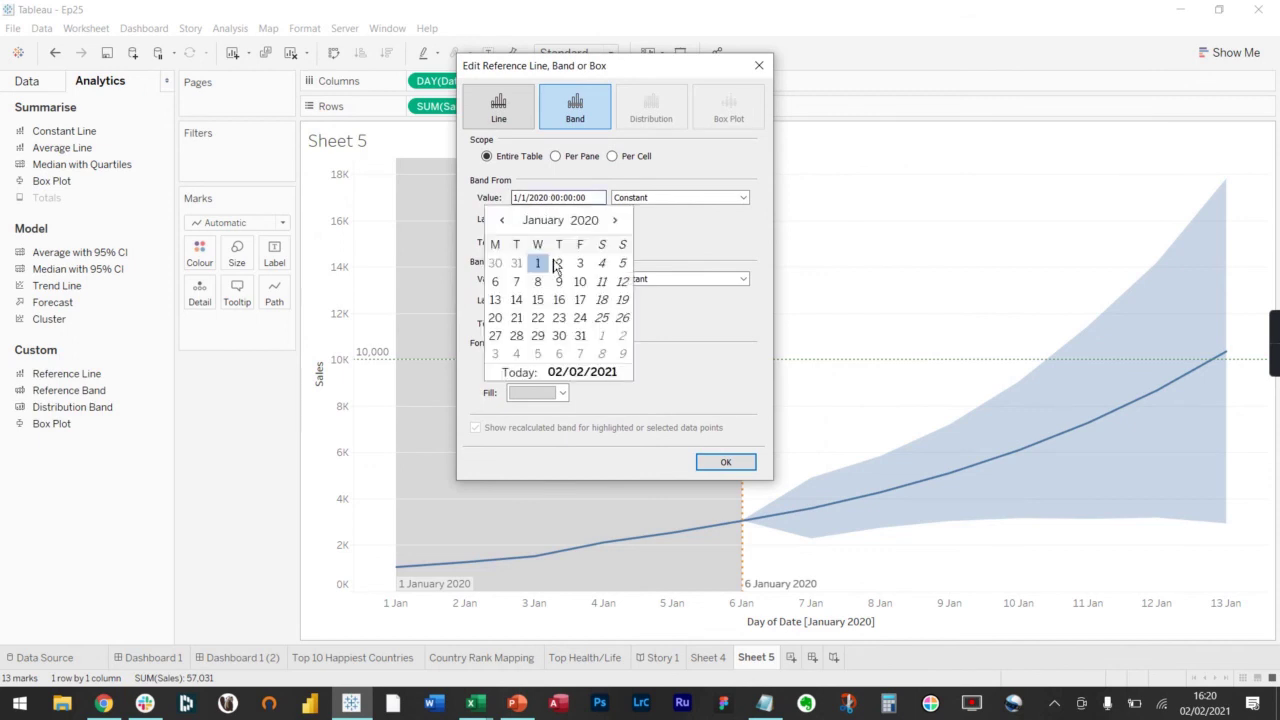
click(494, 302)
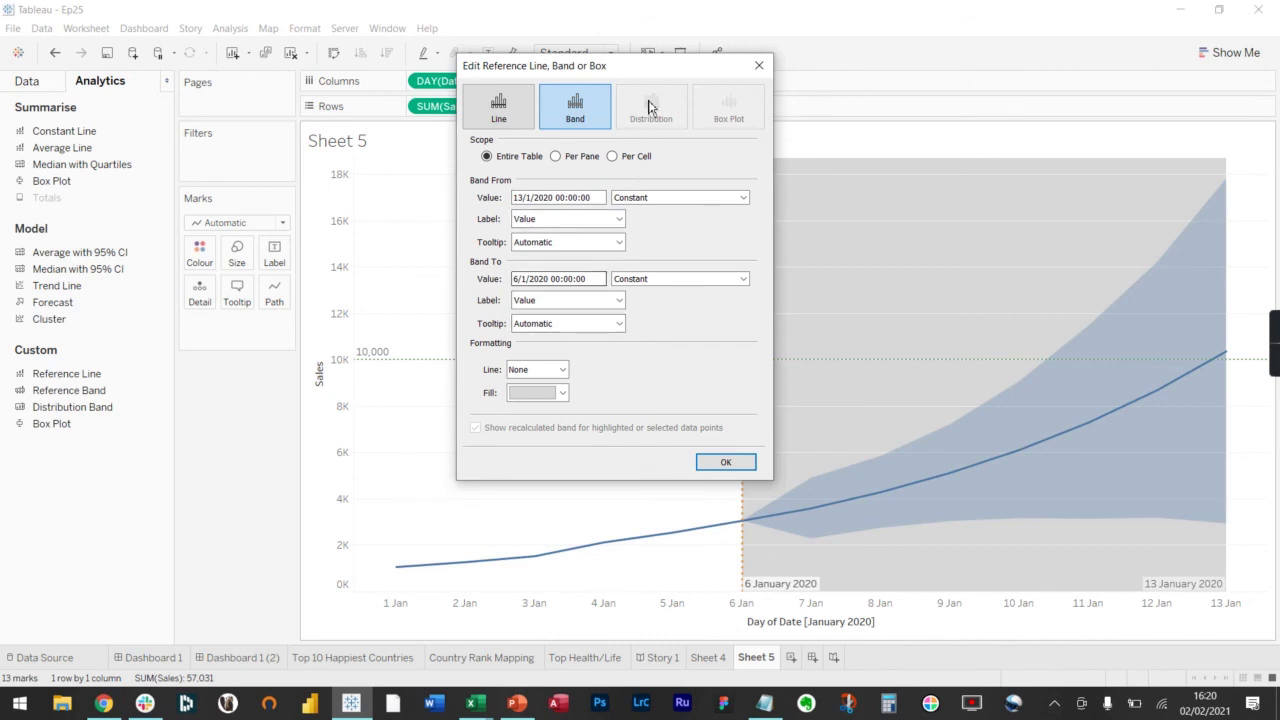
drag(653, 72, 538, 74)
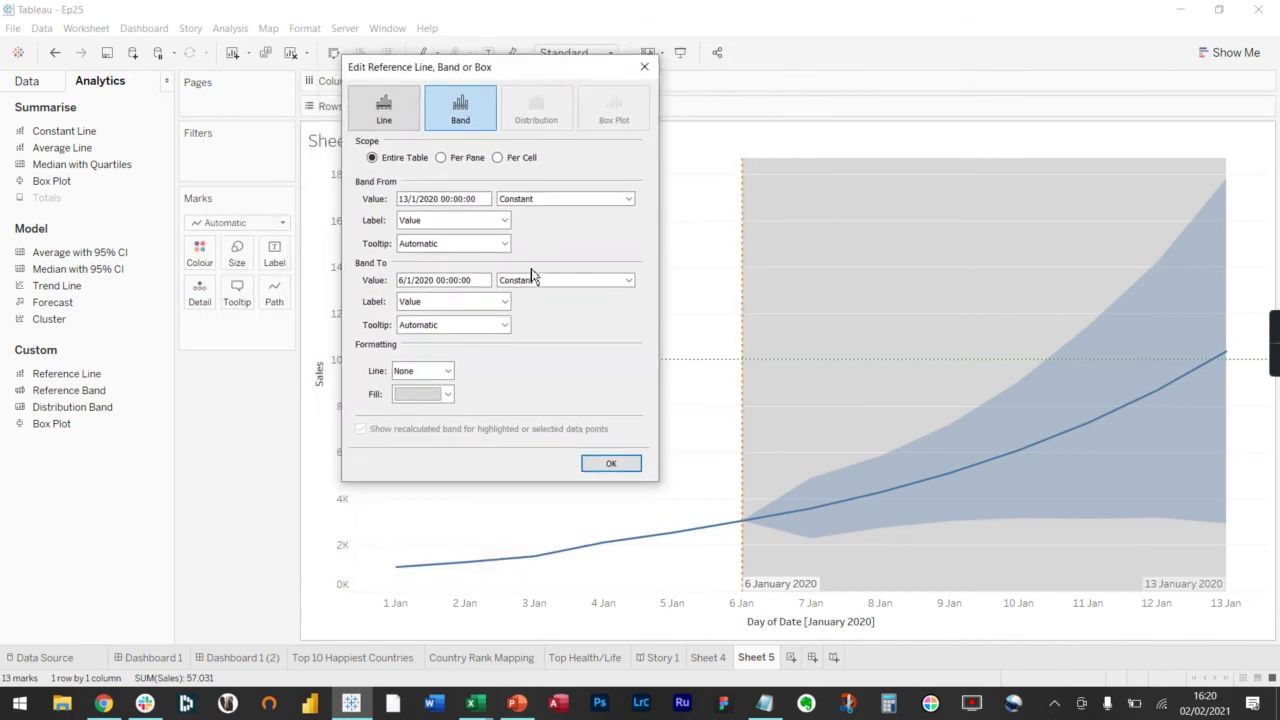
Fill the forecast period's reference band with a lighter grey and apply the settings
click(435, 394)
click(418, 461)
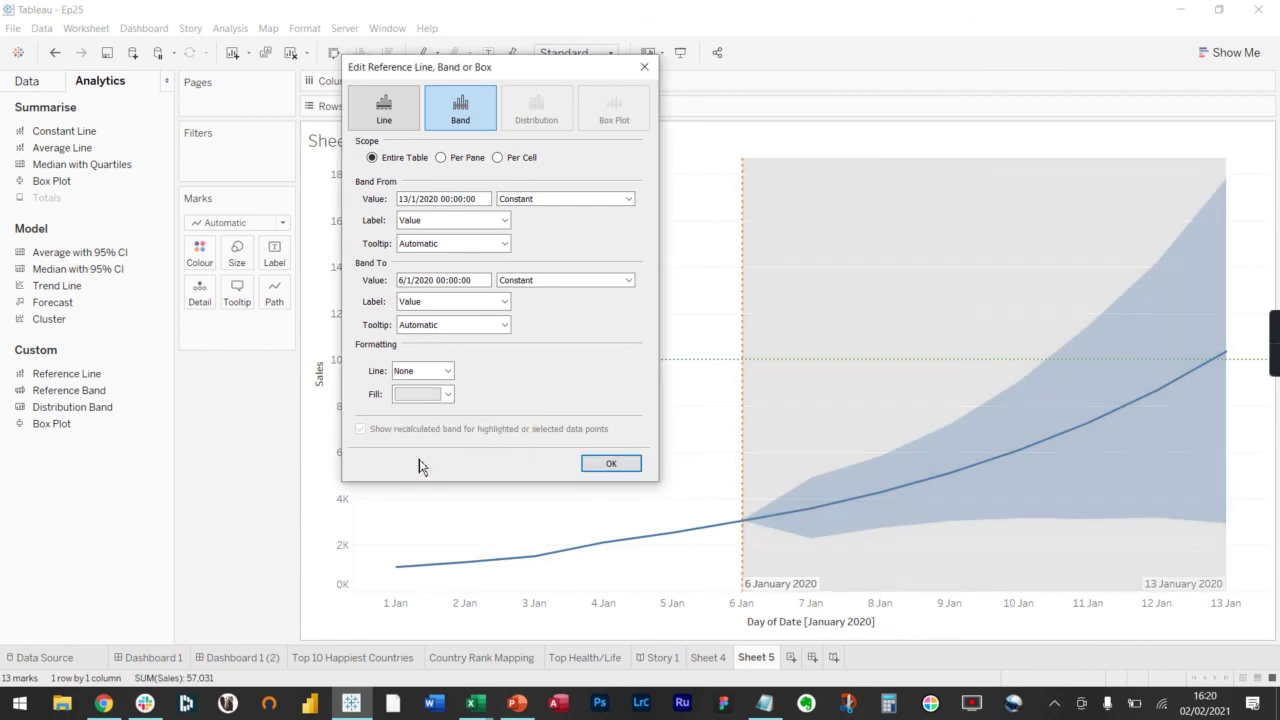
click(612, 464)
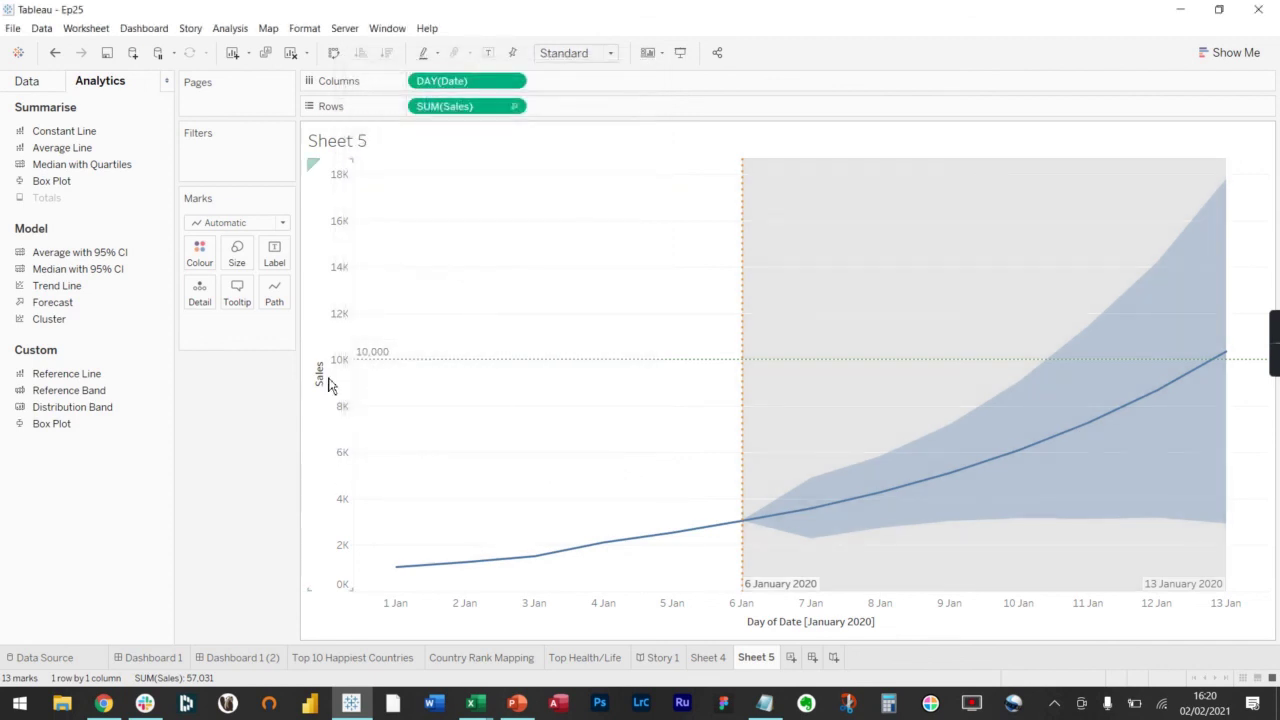
Remove the 10,000 reference line from the sales chart
right_click(374, 357)
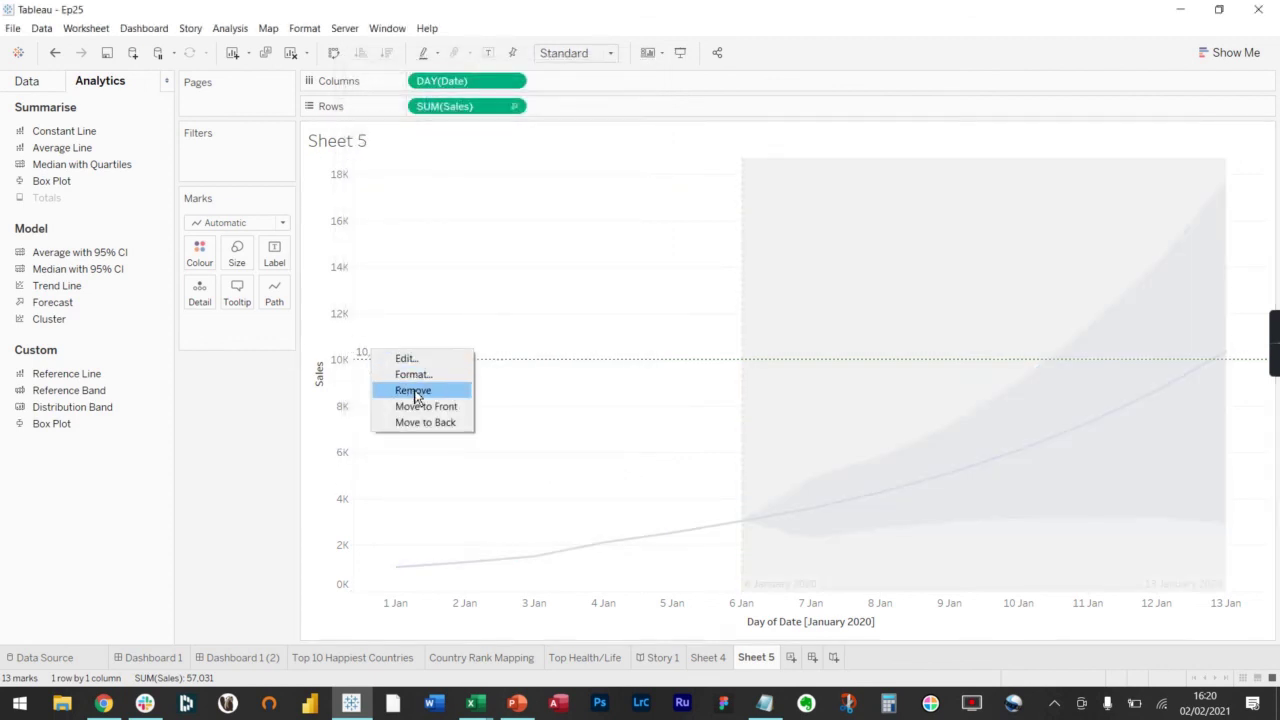
click(412, 391)
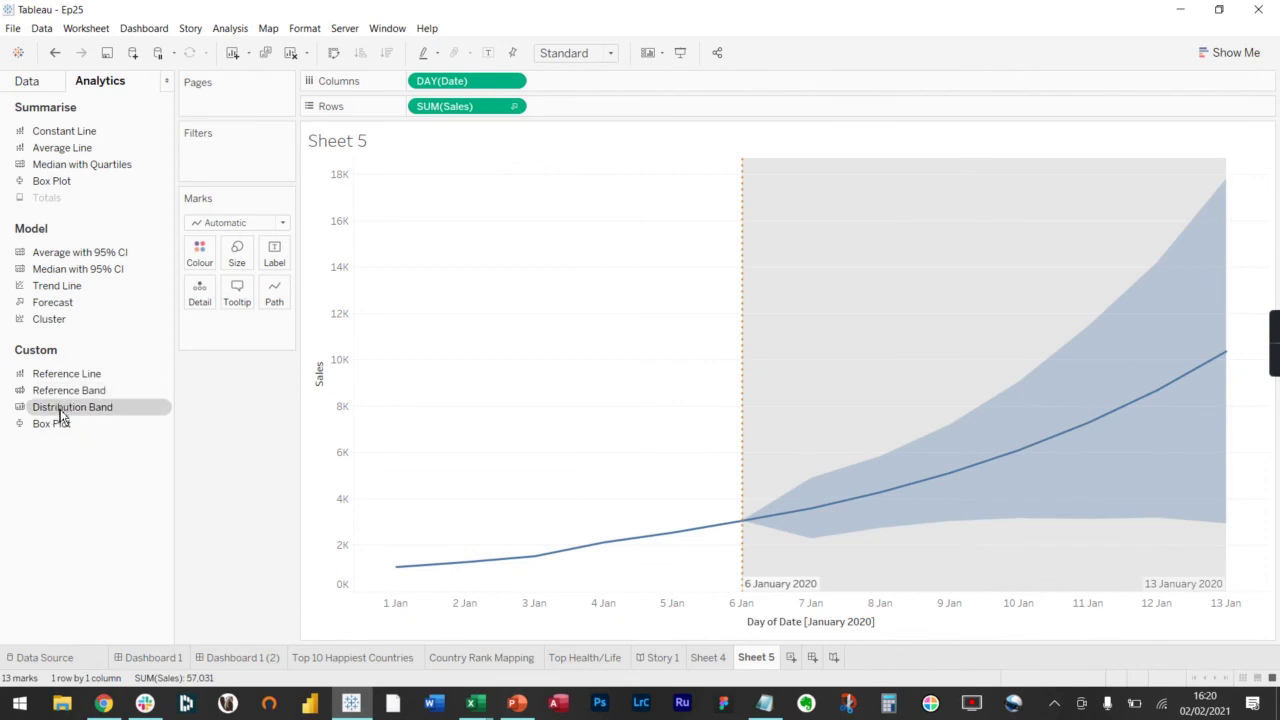
drag(58, 392, 240, 451)
Add a table-wide distribution band for sales and move its settings aside to see the chart
drag(103, 408, 410, 202)
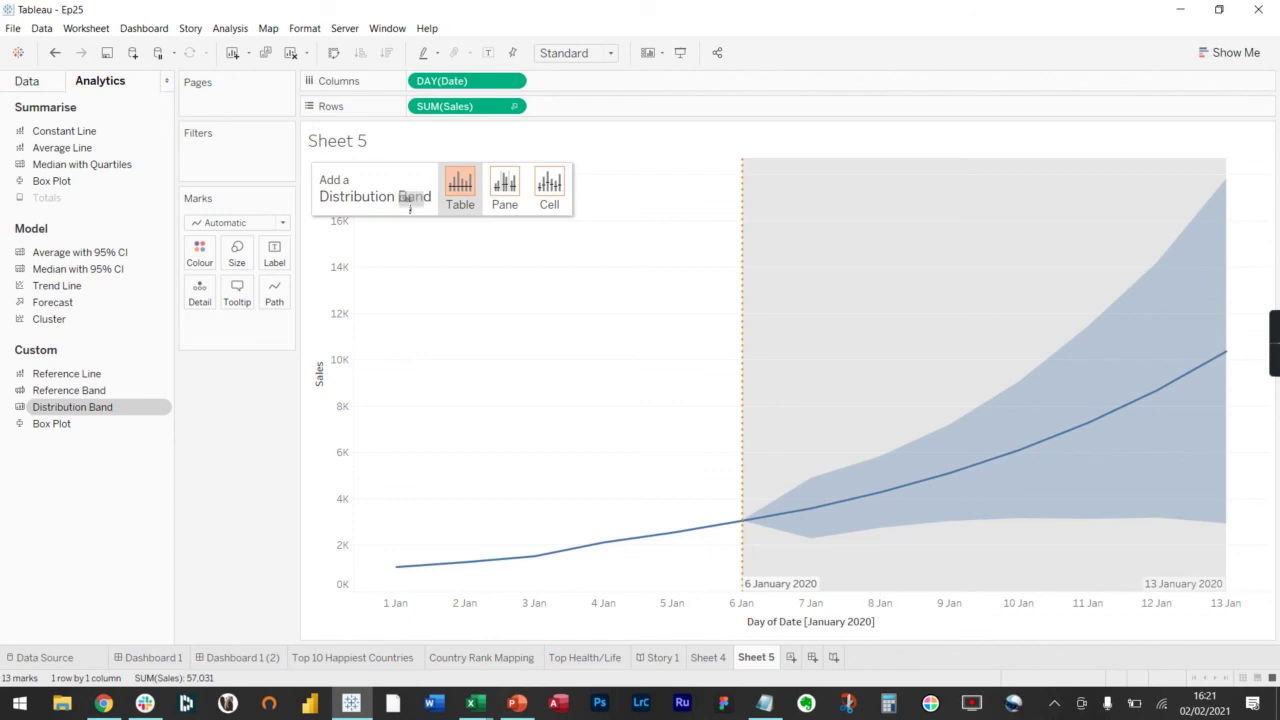
drag(410, 204, 412, 200)
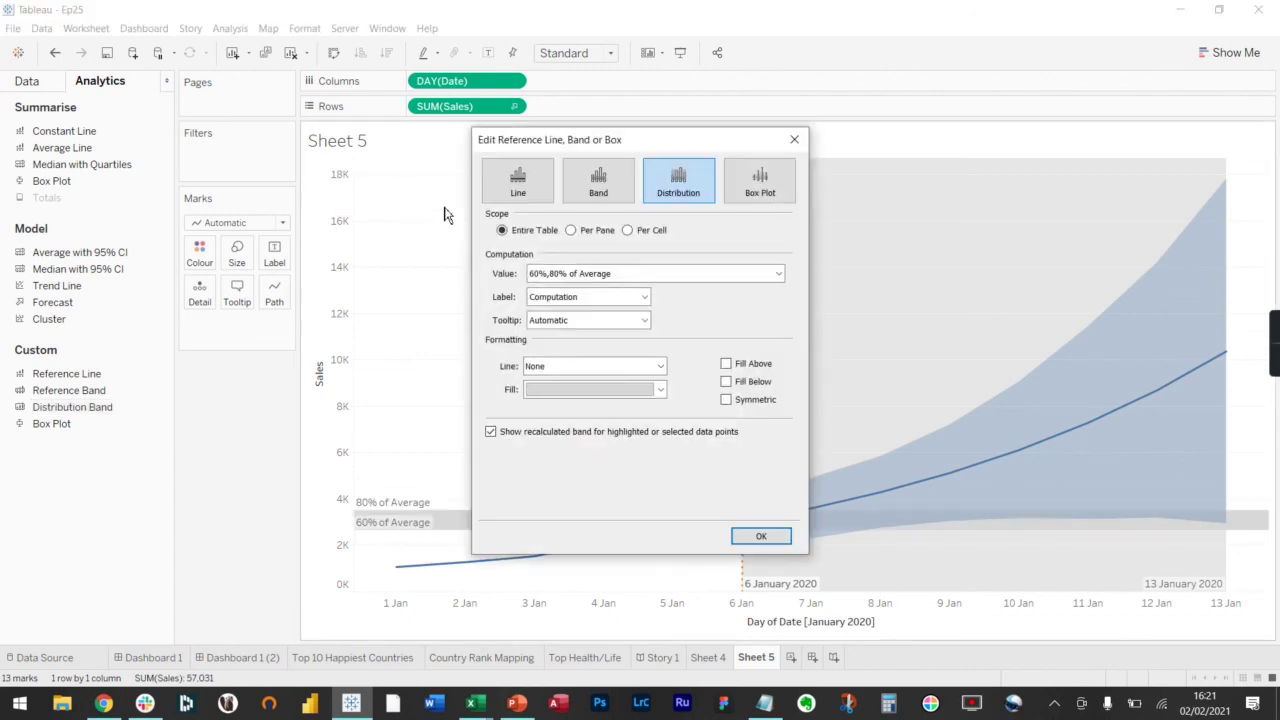
drag(648, 147, 892, 140)
Try Standard Deviation as the distribution band's computation and switch back to Percentages of the sum of sales
click(813, 268)
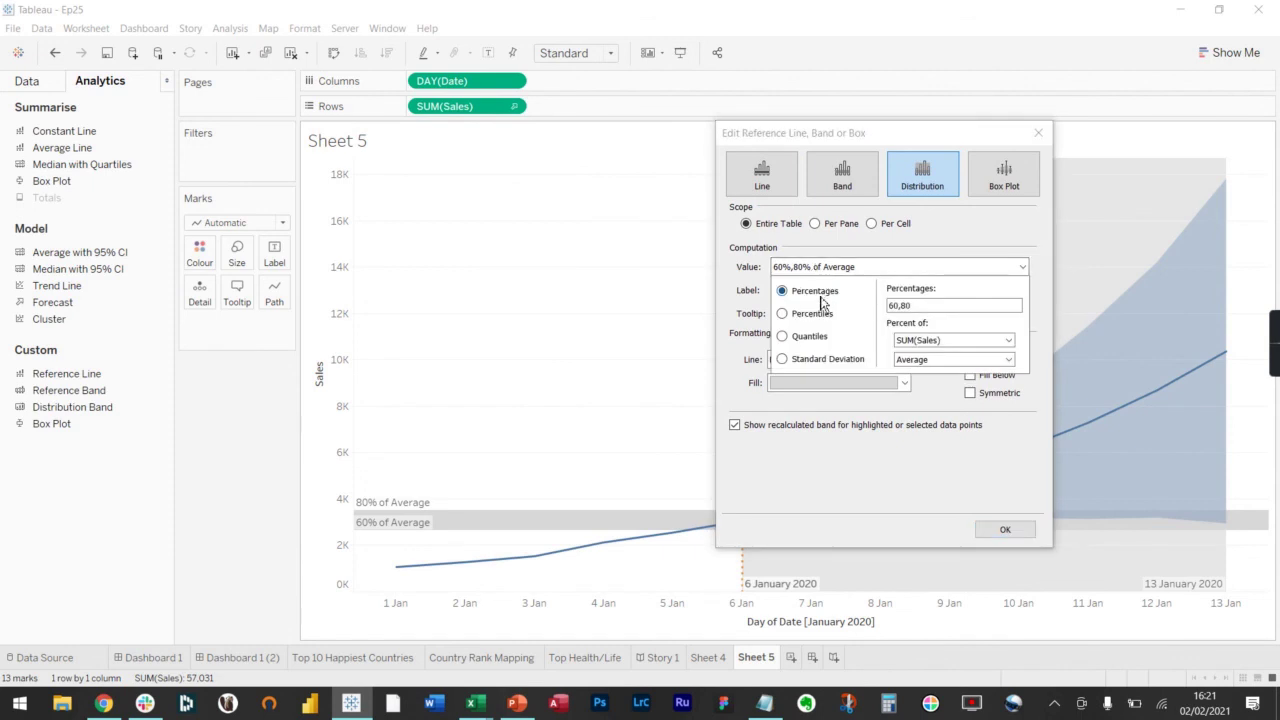
click(805, 362)
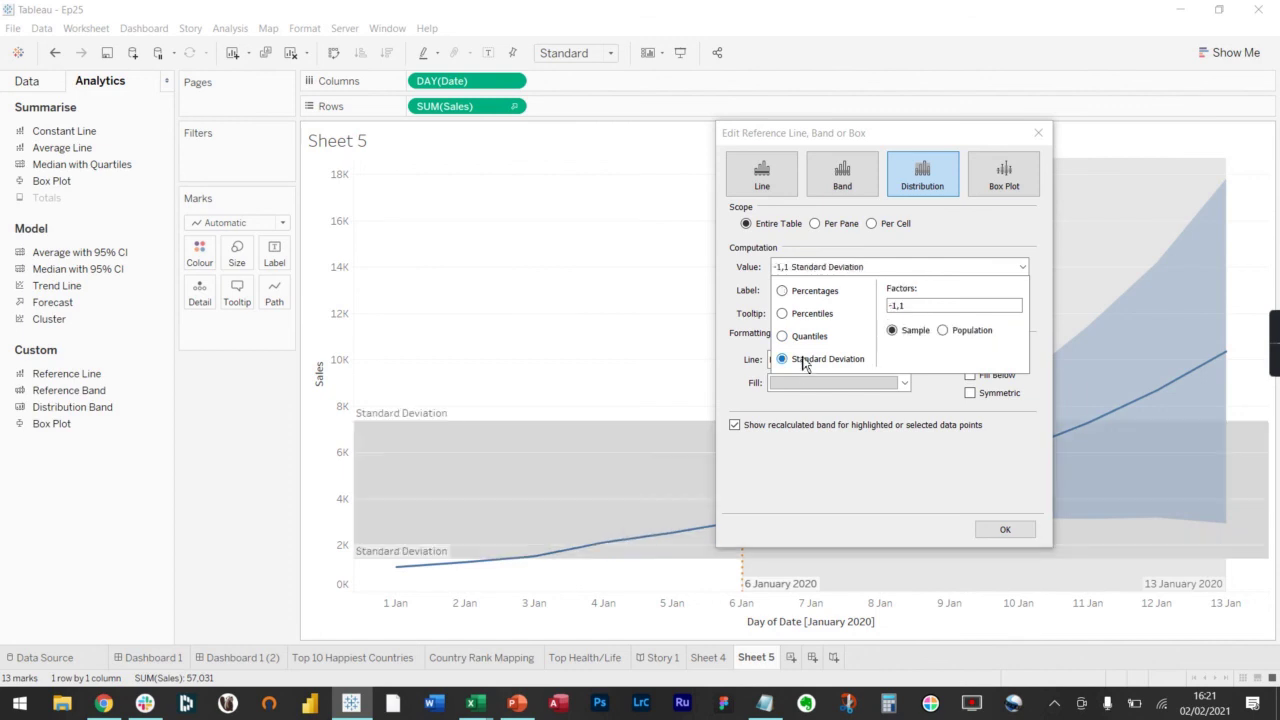
click(800, 291)
click(800, 320)
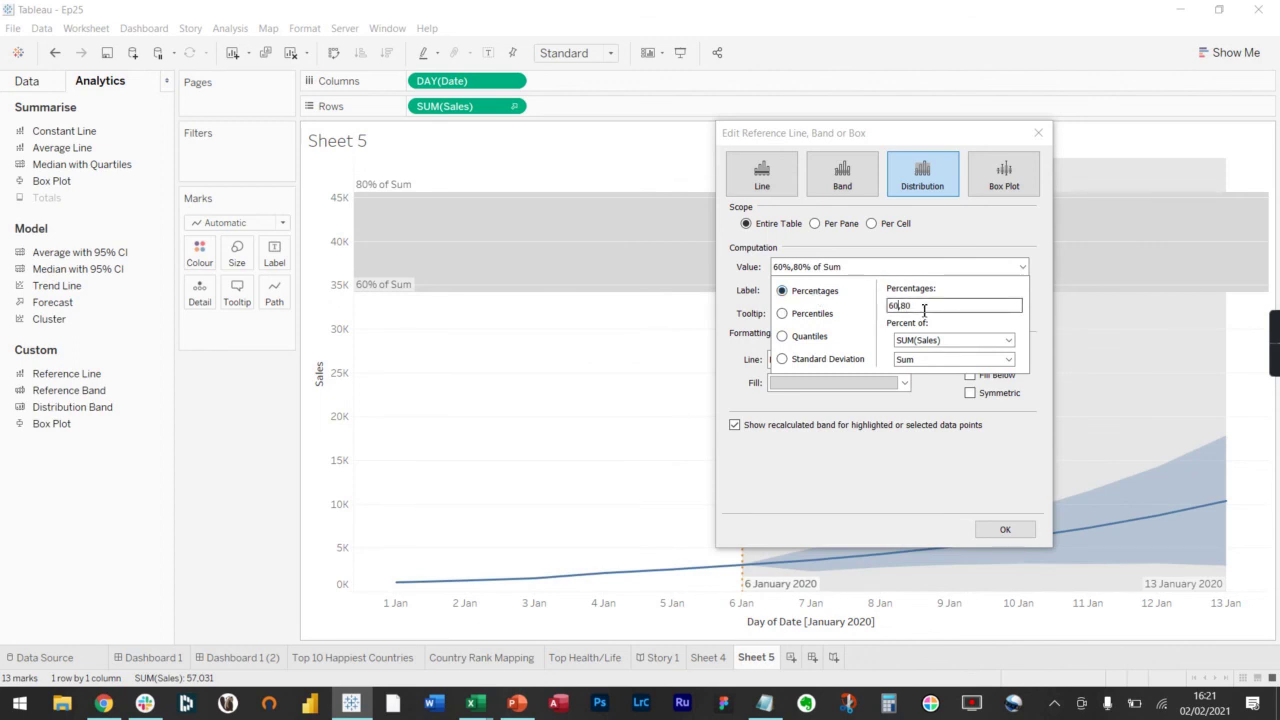
Set the distribution band's percentages to 10 and 30 of the sum of sales
click(924, 307)
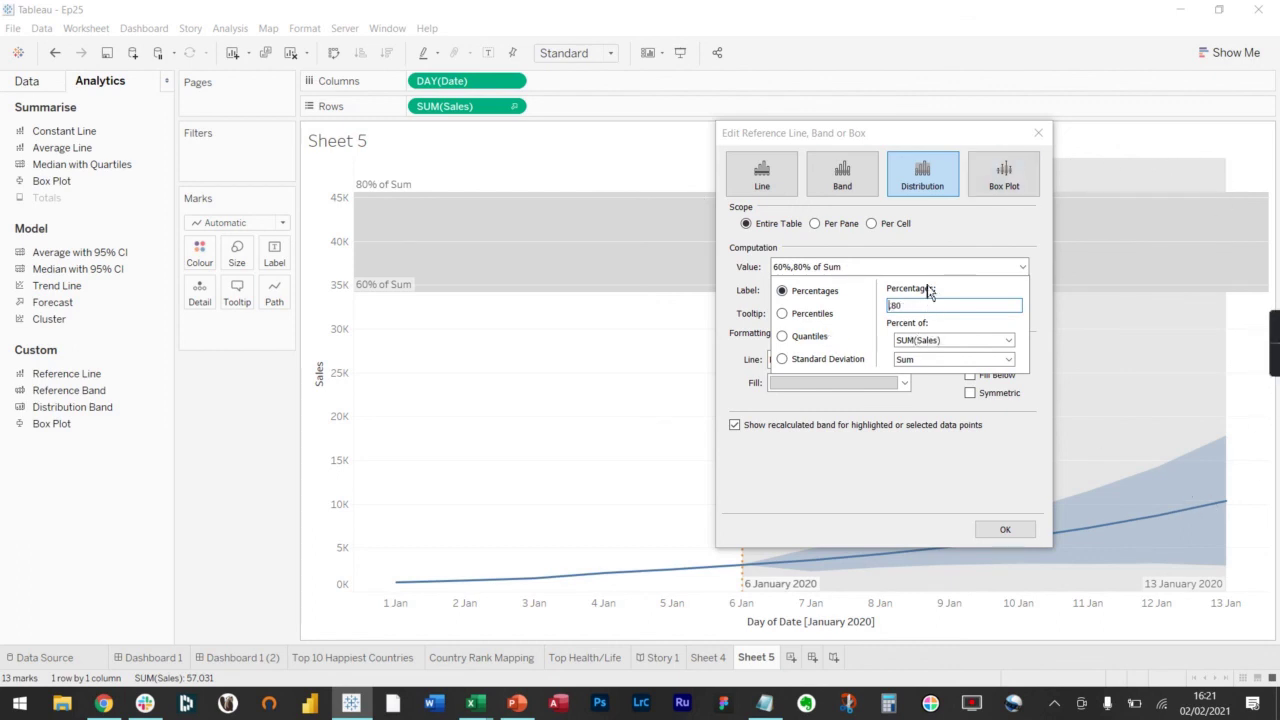
key(Tab)
click(928, 305)
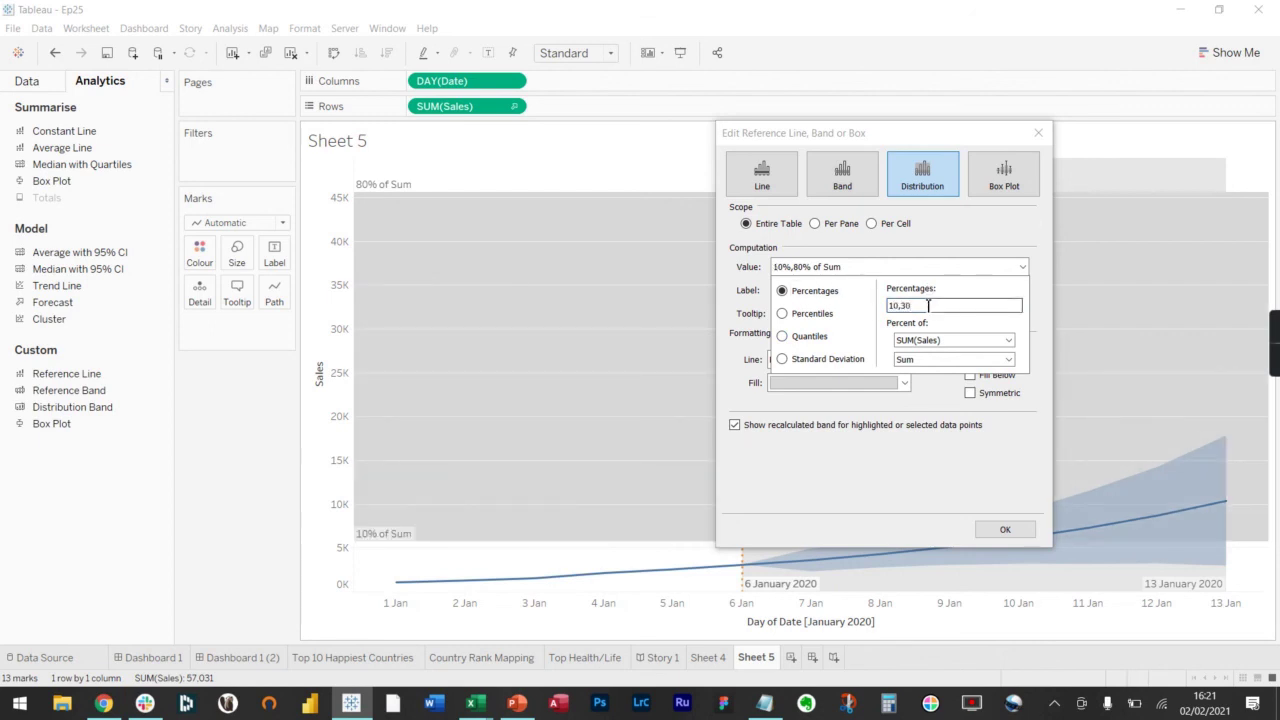
text(30)
key(Tab)
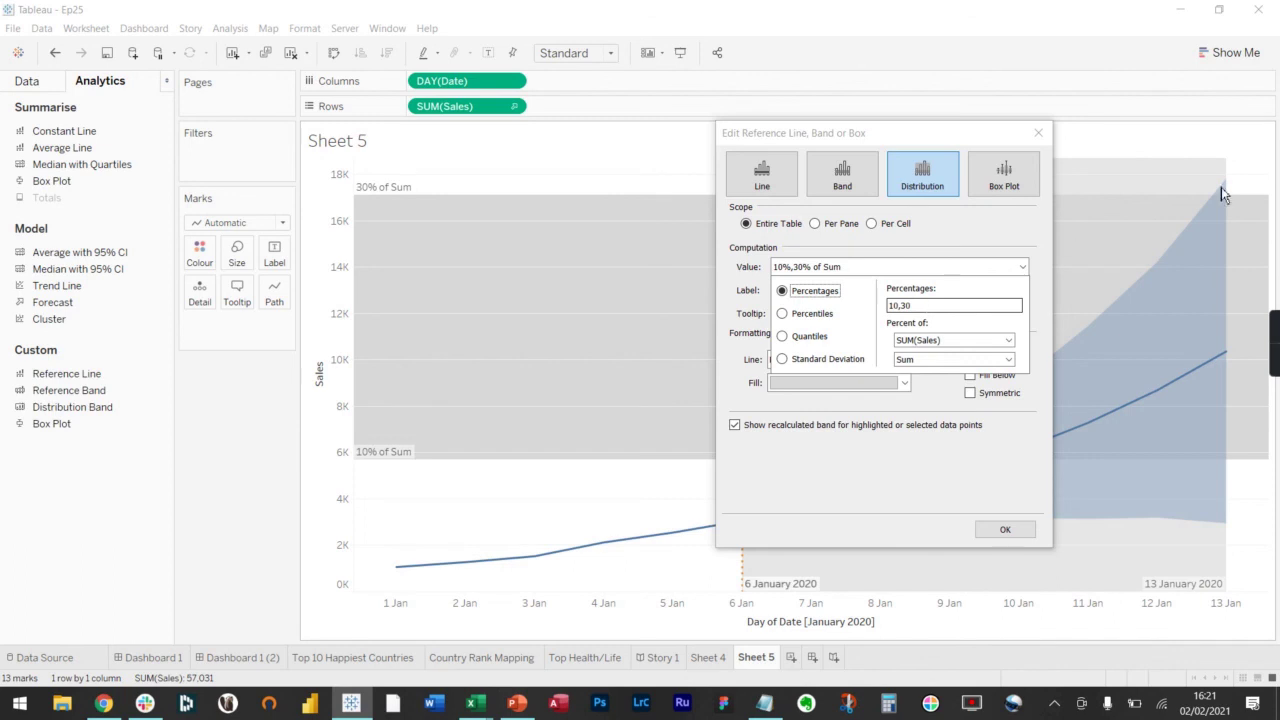
Fill the distribution band with golden yellow and apply its settings
click(897, 425)
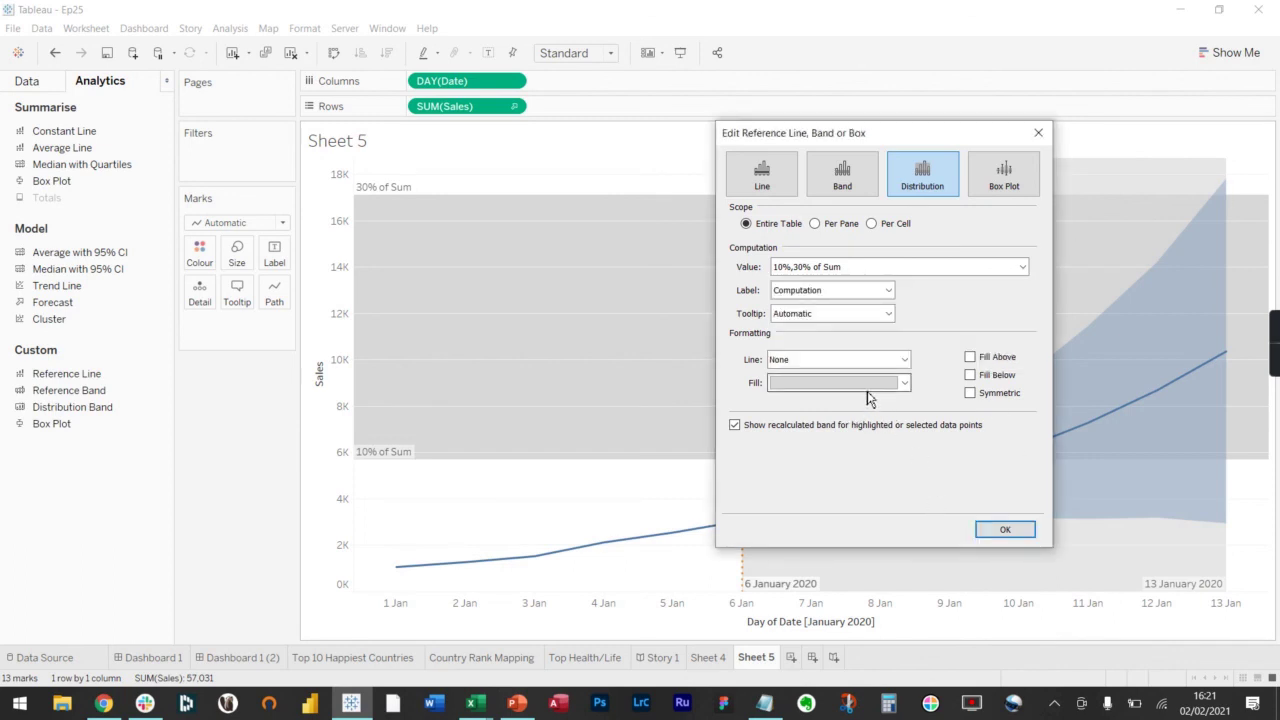
click(868, 385)
click(795, 500)
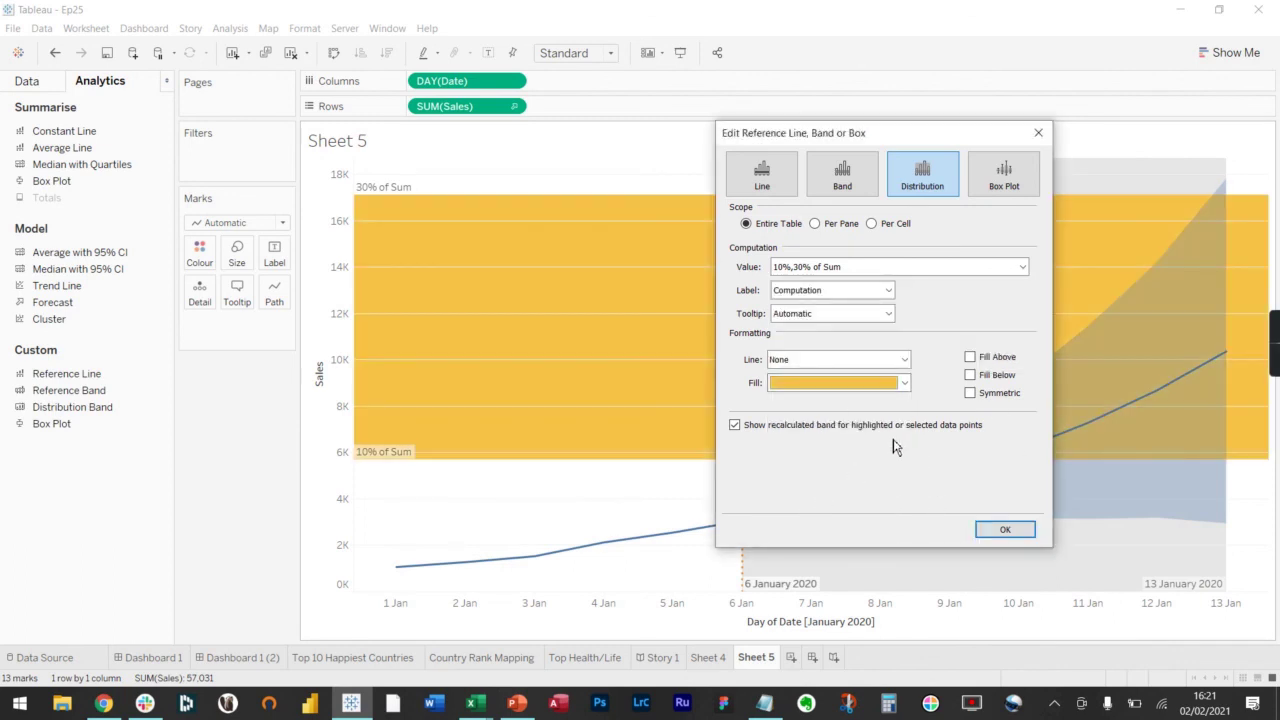
click(1005, 529)
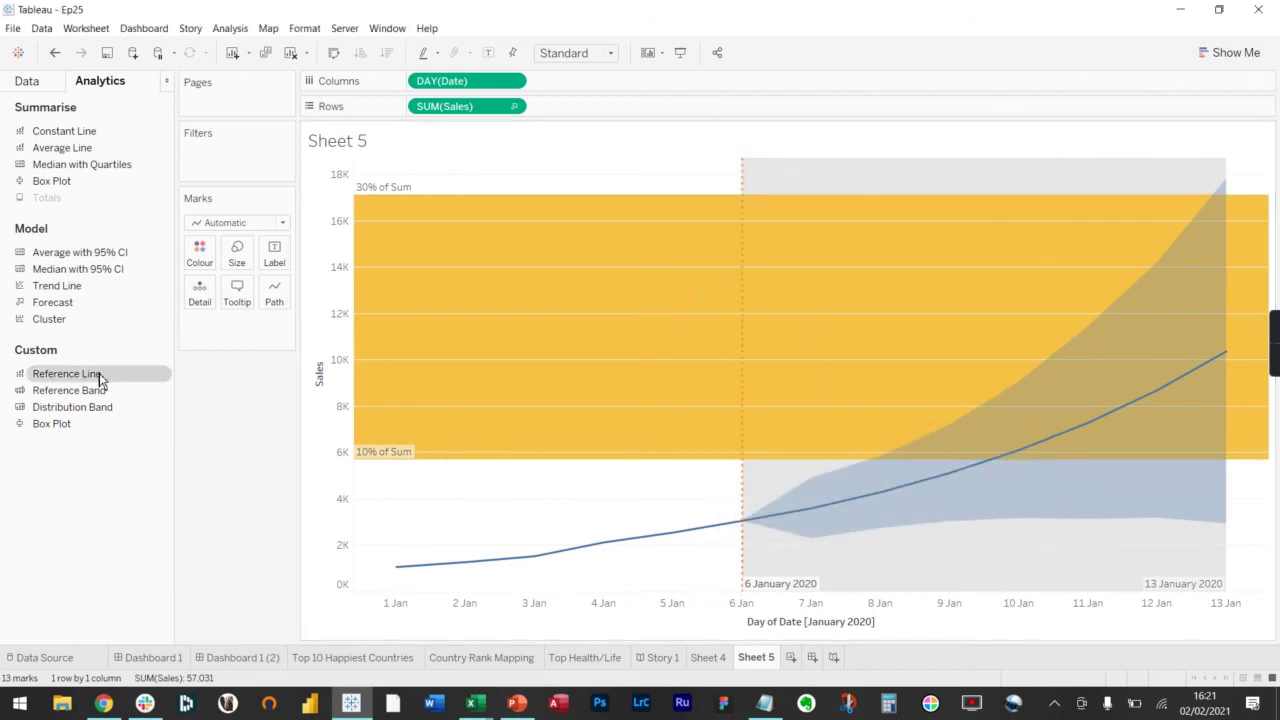
Add an average line and a median with quartiles for sales to the forecast chart
drag(55, 148, 445, 185)
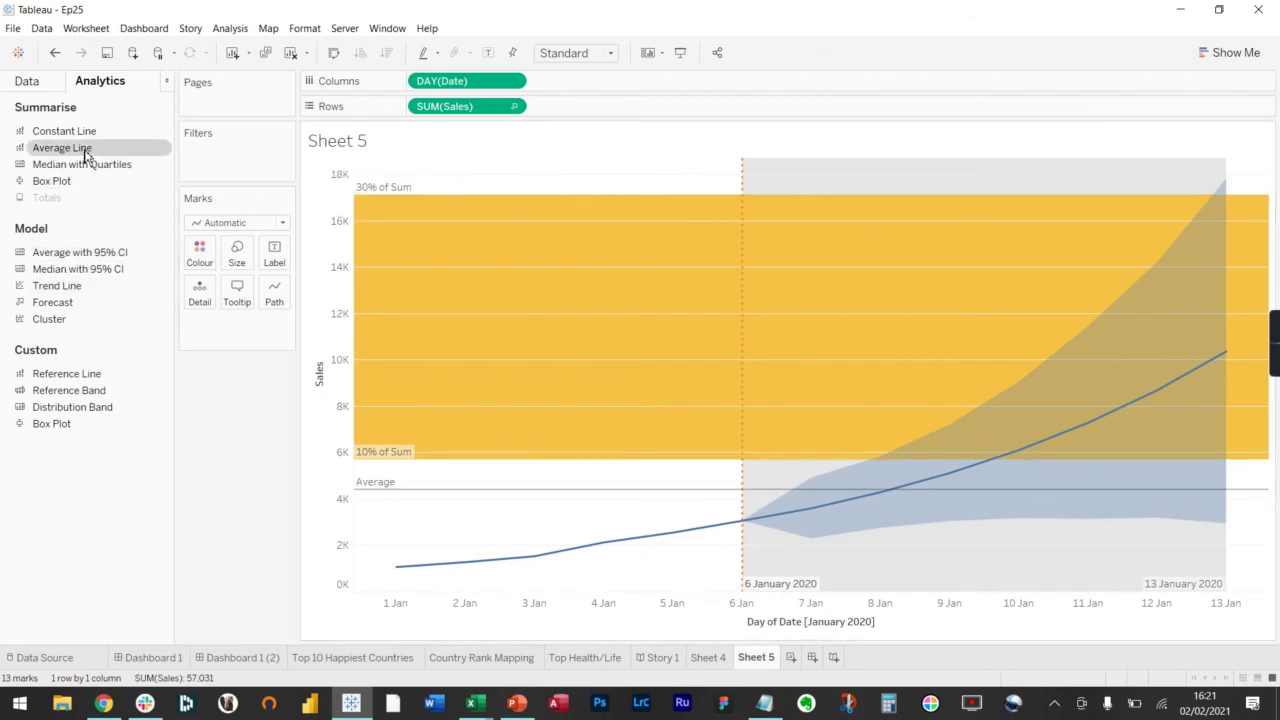
drag(91, 166, 480, 190)
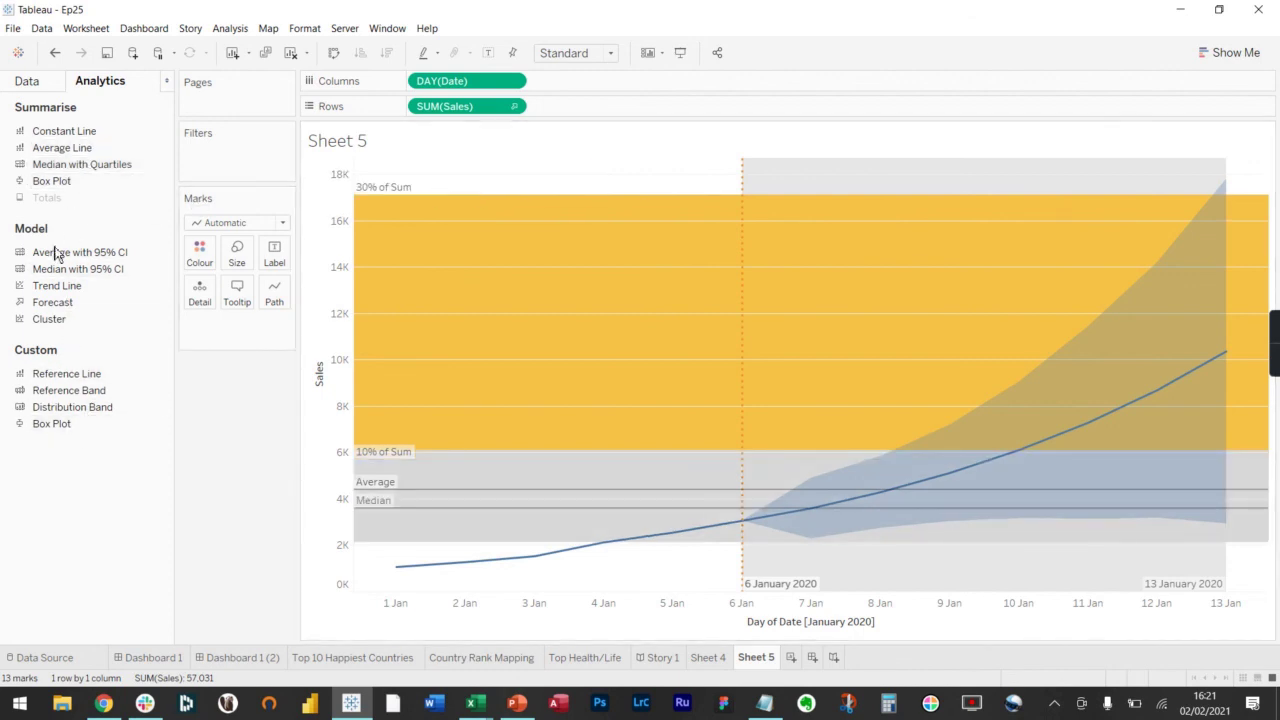
Add a custom box plot to the sales chart with an orange fill and apply its settings
drag(51, 426, 433, 188)
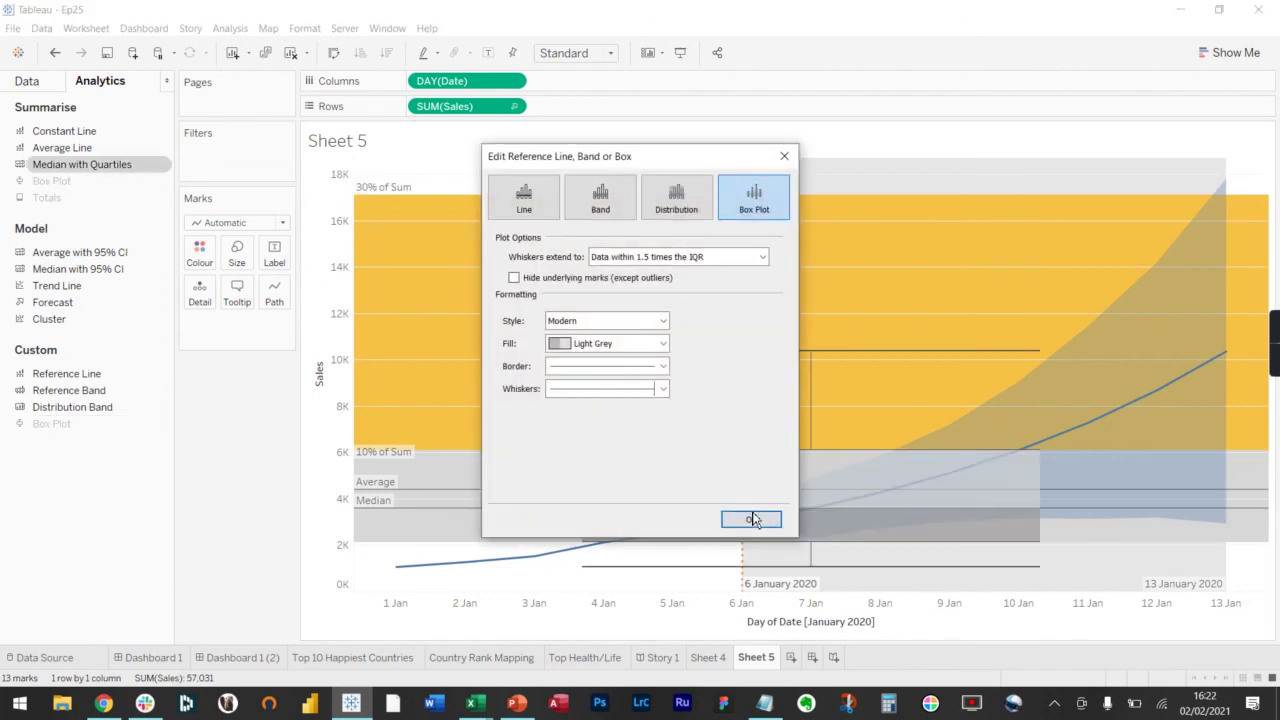
click(662, 343)
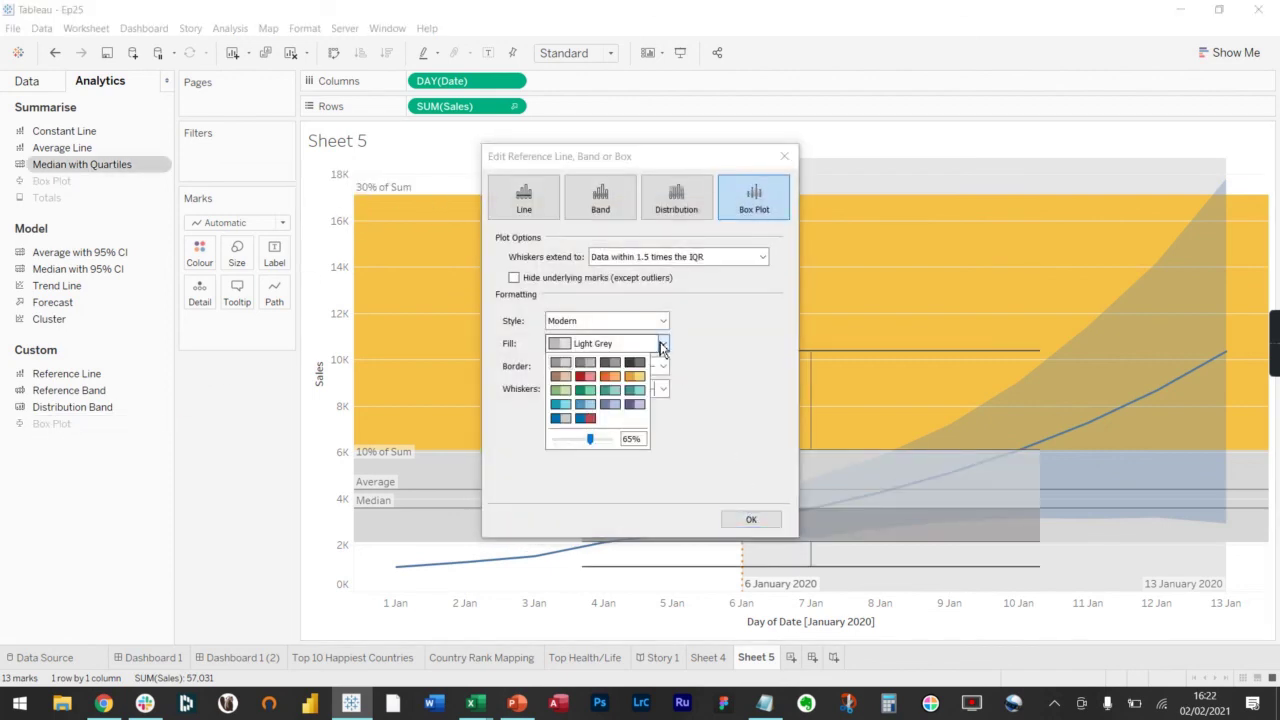
click(610, 376)
click(764, 520)
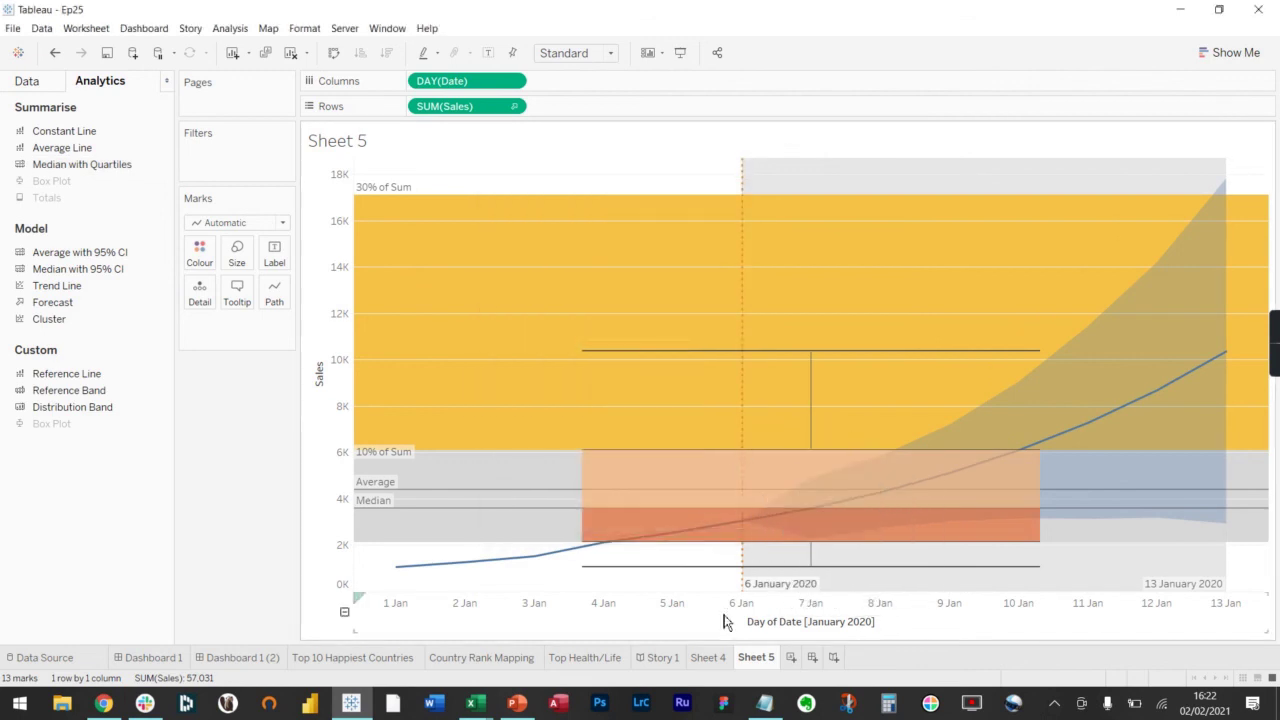
mouse_move(846, 360)
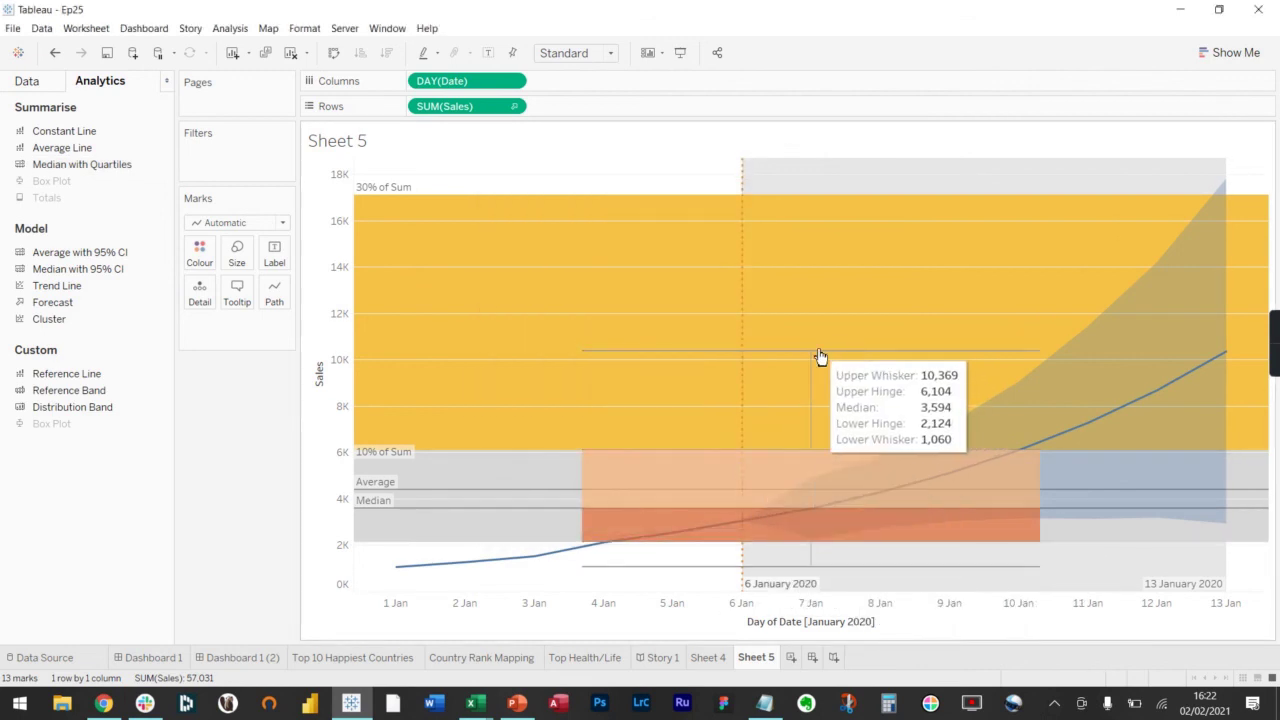
mouse_move(568, 517)
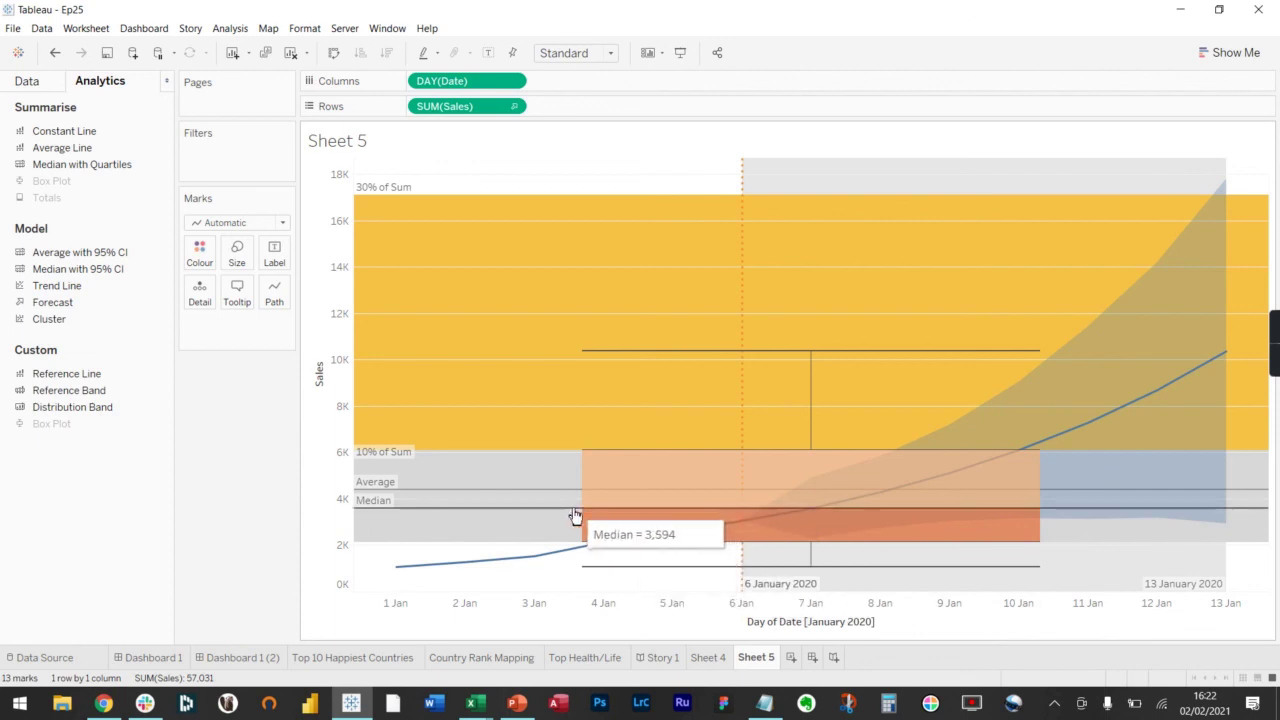
mouse_move(681, 505)
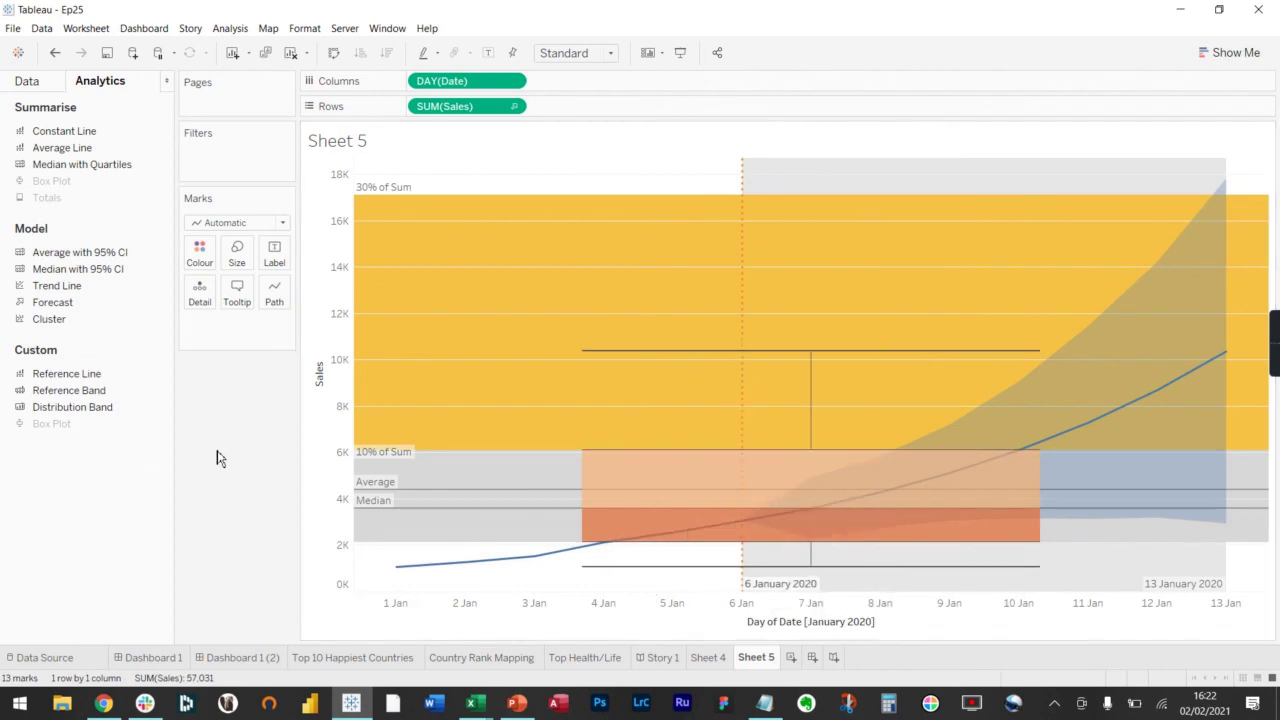
Undo the box plot, median with quartiles, average line and distribution band on the sales chart
key(ctrl+z)
key(ctrl+z)
key(ctrl+z)
key(ctrl+z)
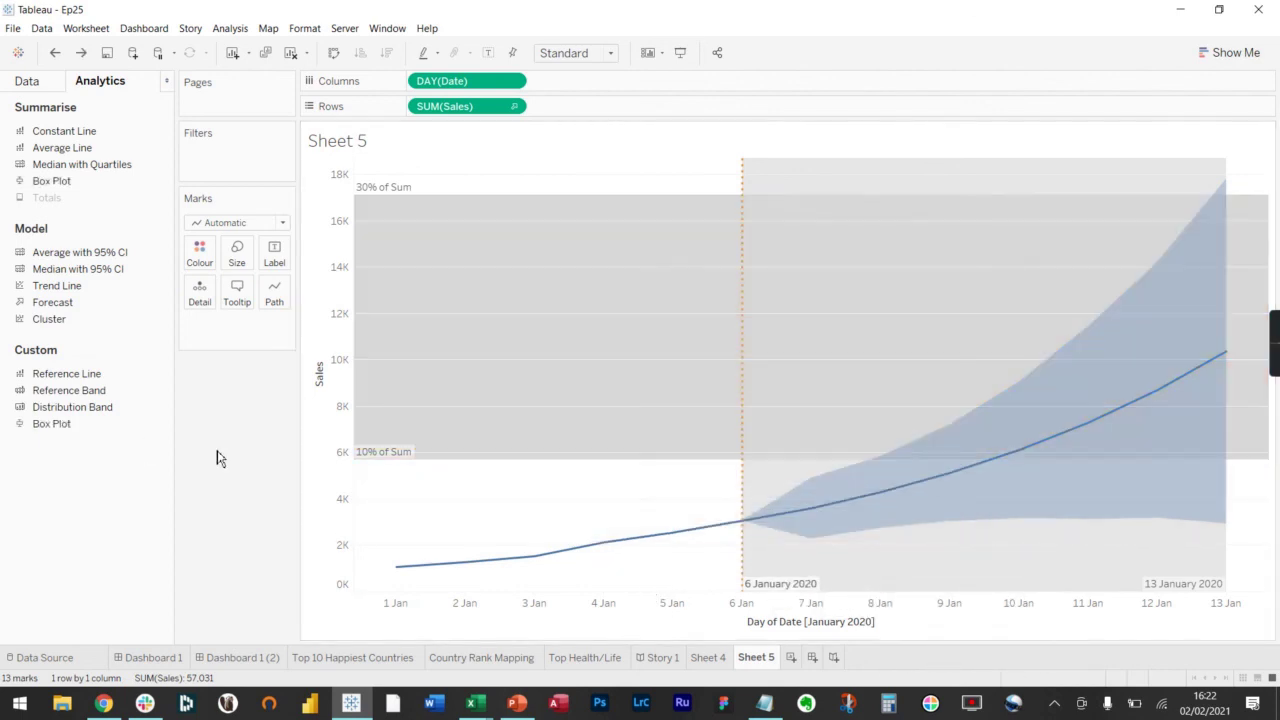
key(ctrl+z)
key(ctrl+z)
key(ctrl+z)
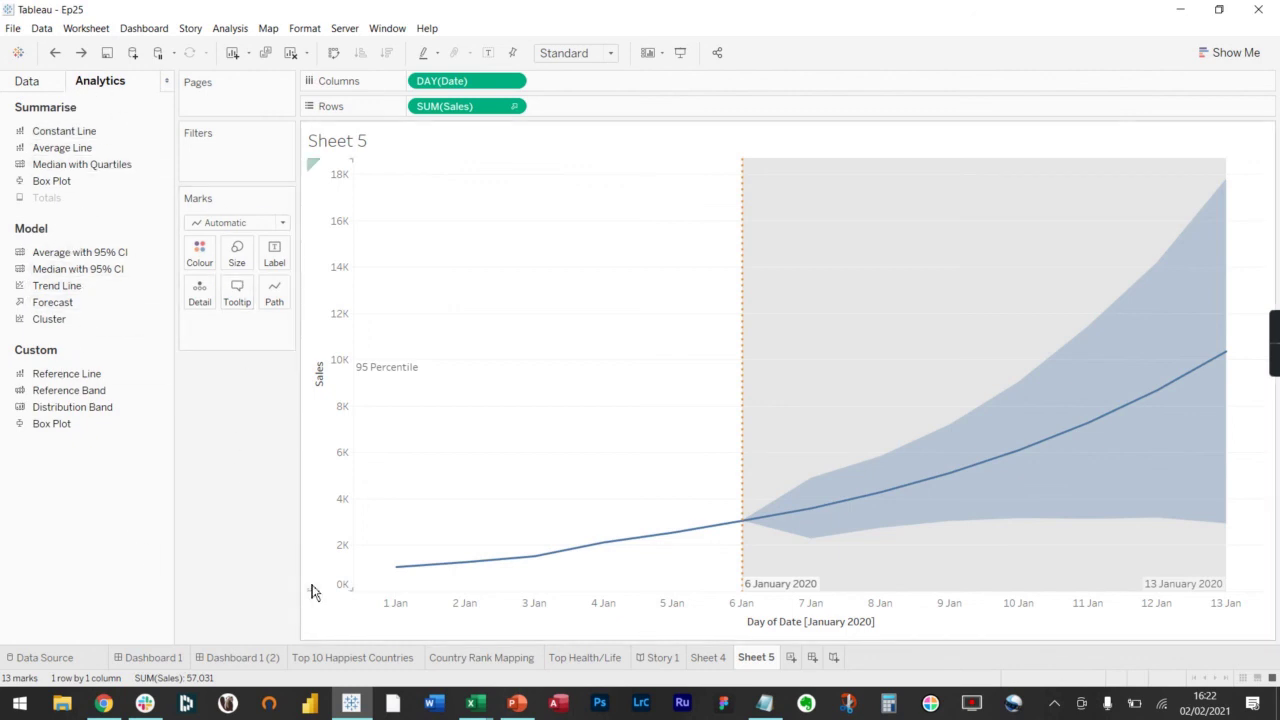
View the Generosity score chart on Sheet 4 and return to the sales forecast on Sheet 5
click(706, 662)
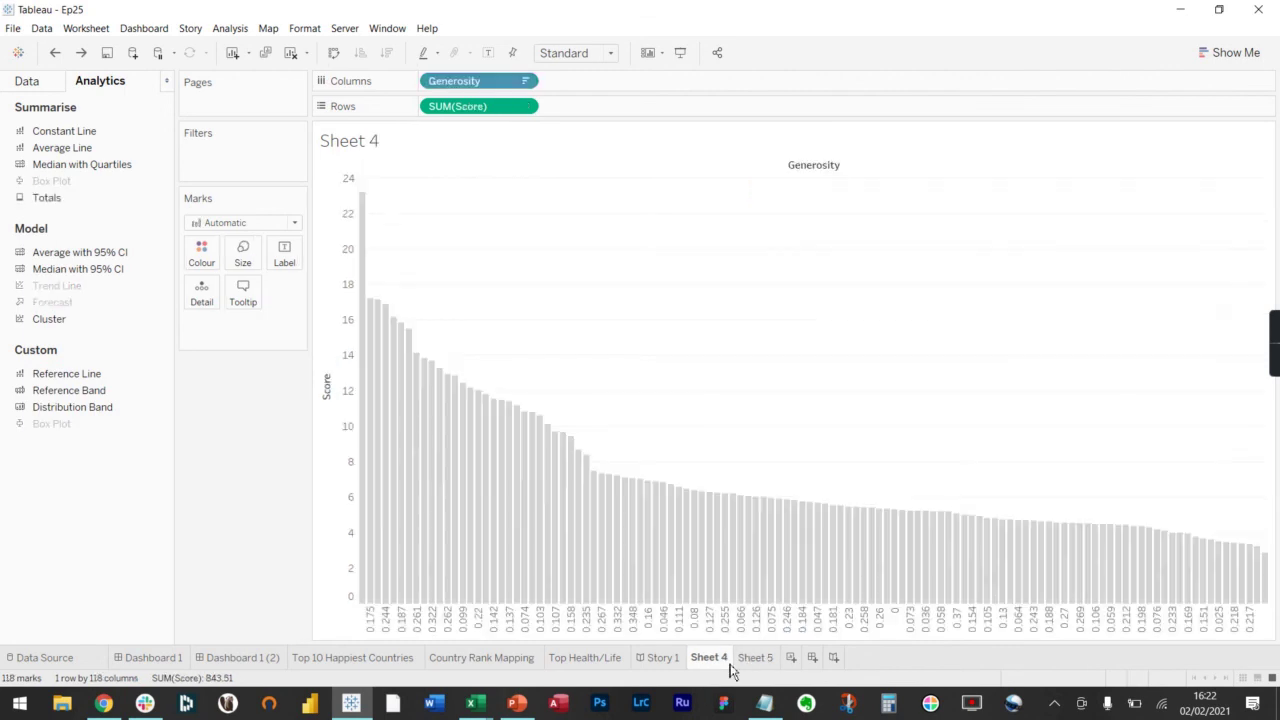
click(758, 664)
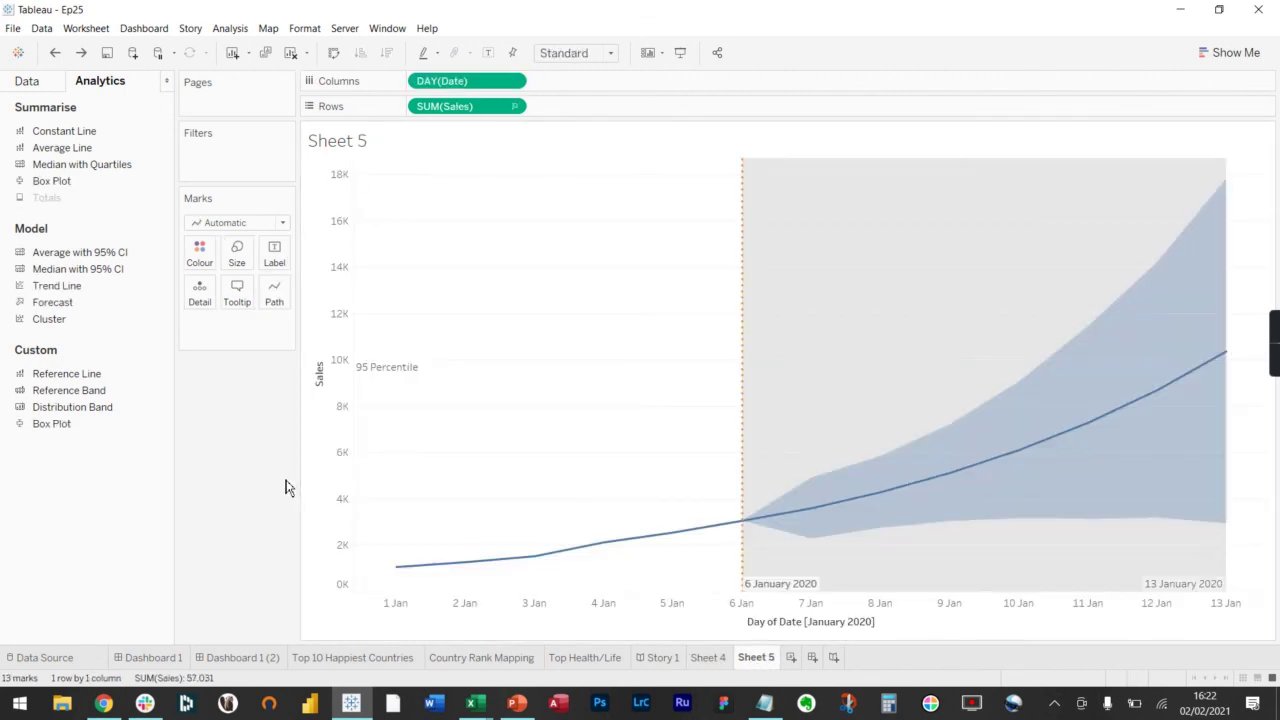